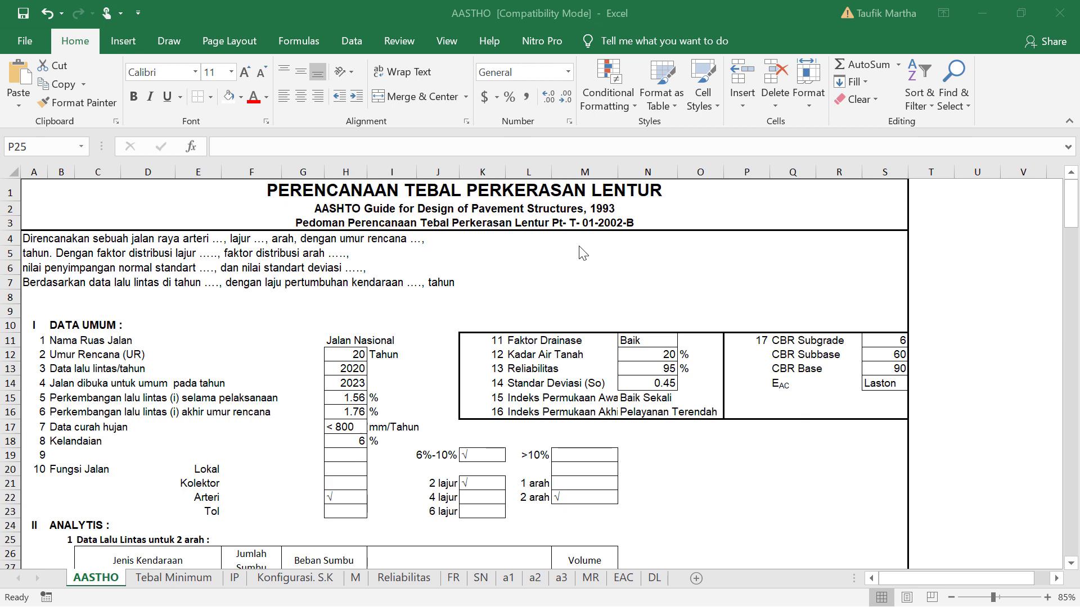
- Review the general design data, the two-way traffic volume table and the vehicle equivalence factor table on the AASTHO sheet
scroll(281, 279, down, 1)
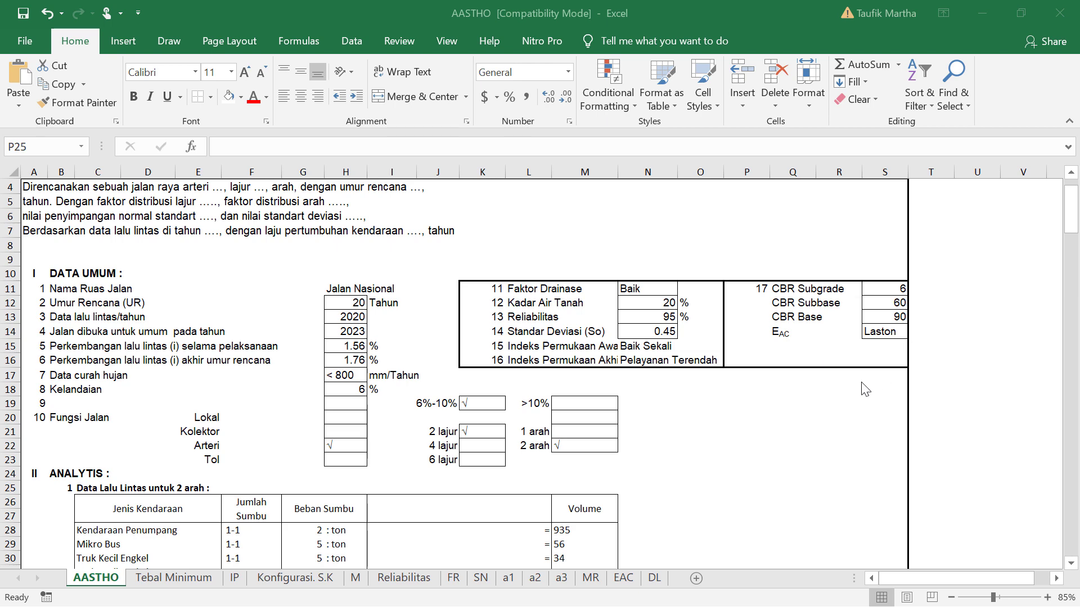
scroll(865, 387, down, 4)
scroll(863, 386, down, 2)
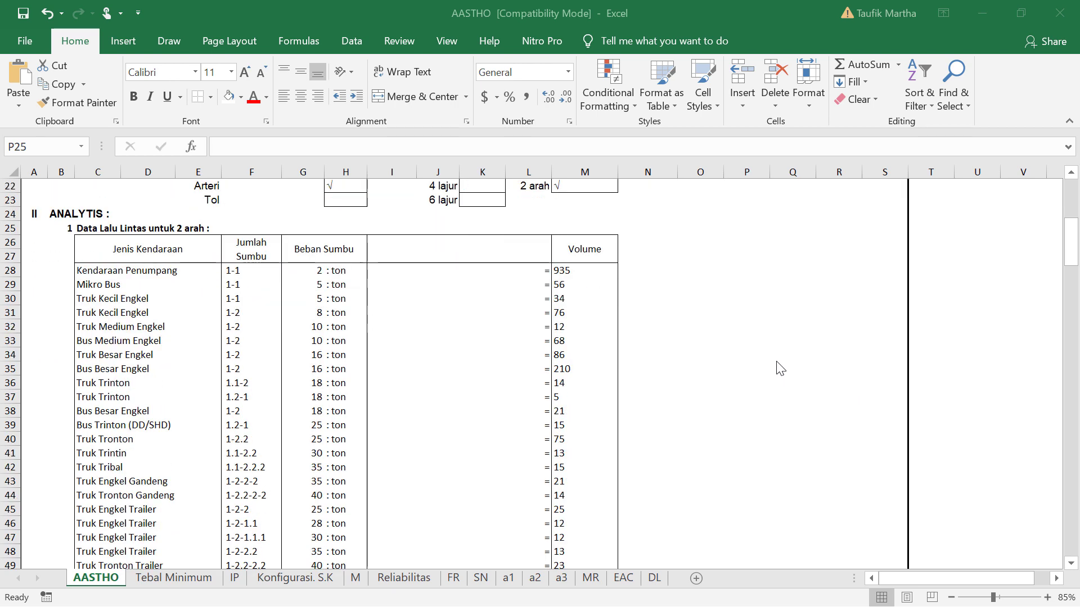
scroll(778, 366, down, 1)
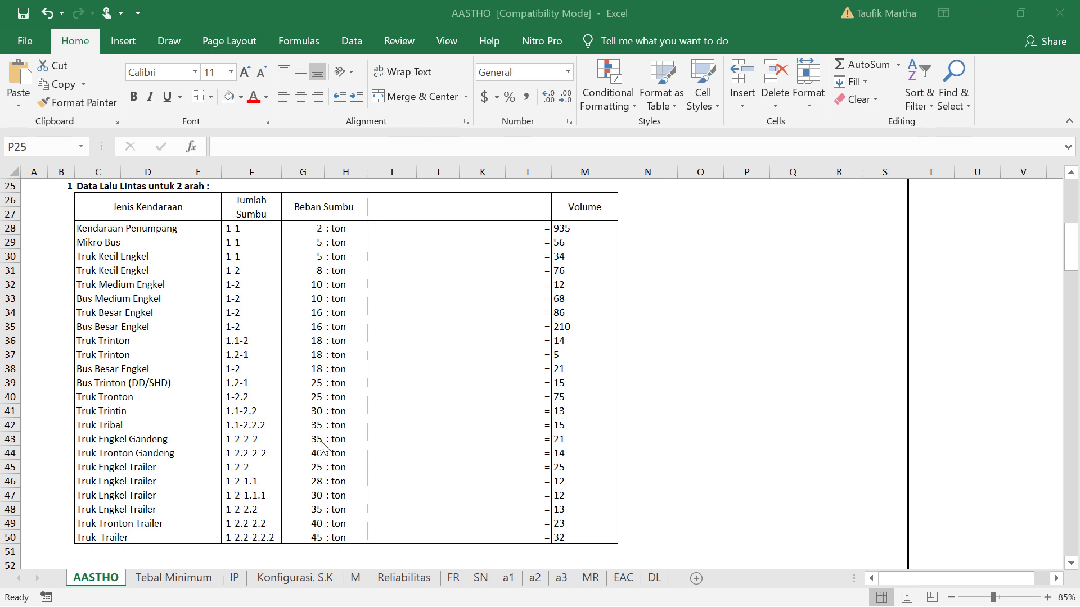
scroll(332, 432, down, 4)
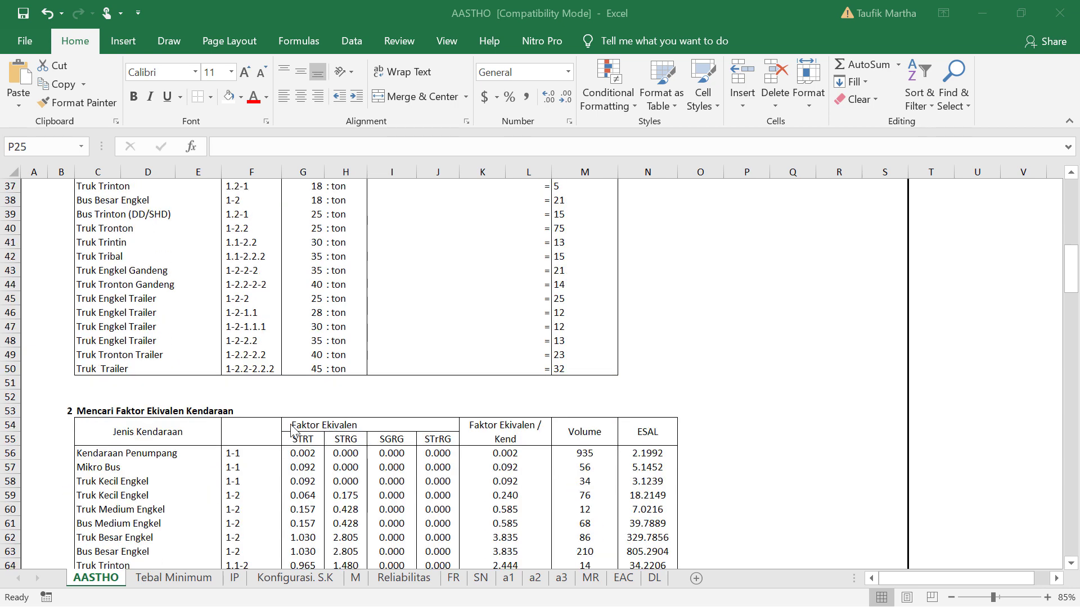
scroll(214, 426, down, 2)
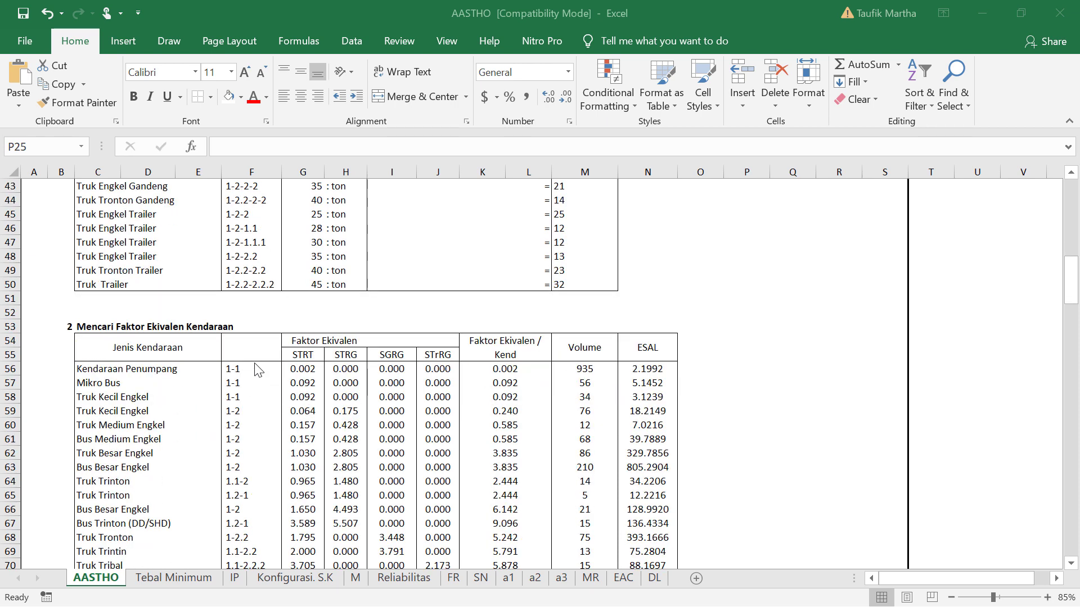
scroll(185, 375, down, 2)
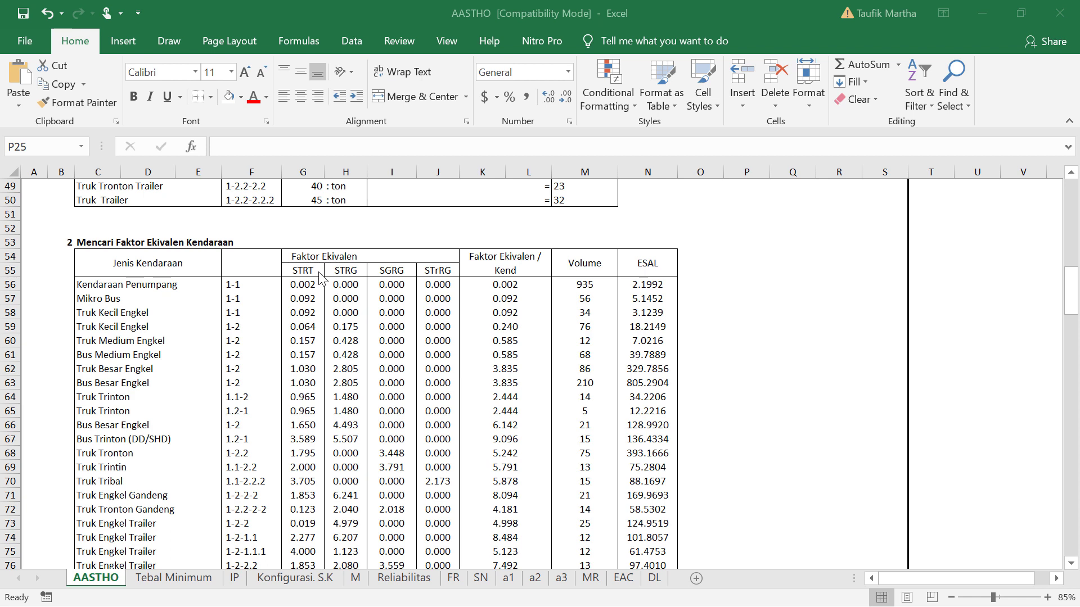
- Open the Konfigurasi. S.K sheet and examine the axle configurations, permitted weights and axle load percentages of the vehicle types
click(287, 584)
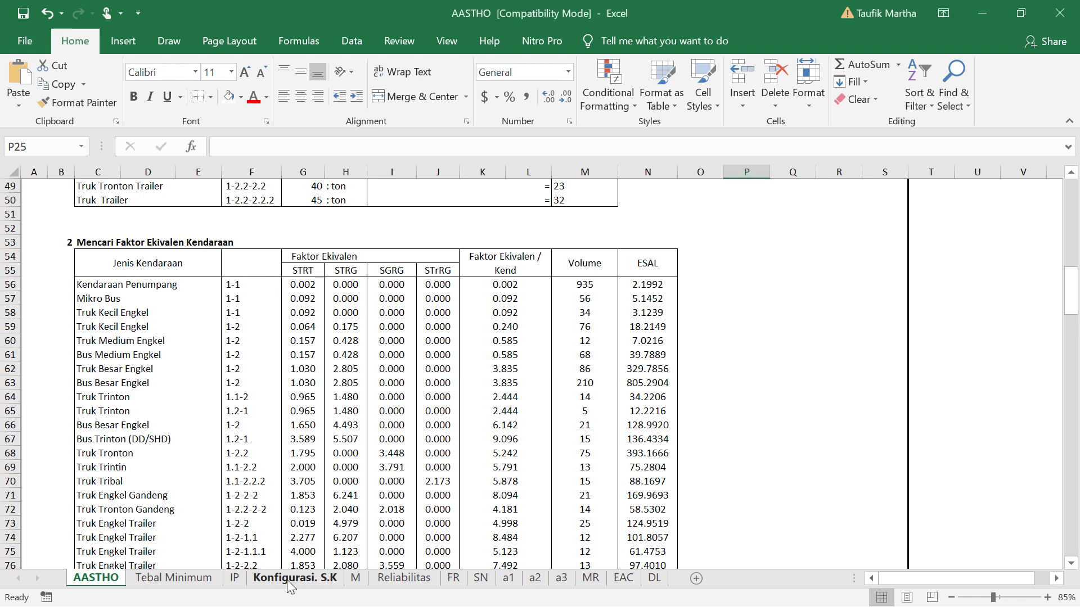
click(289, 585)
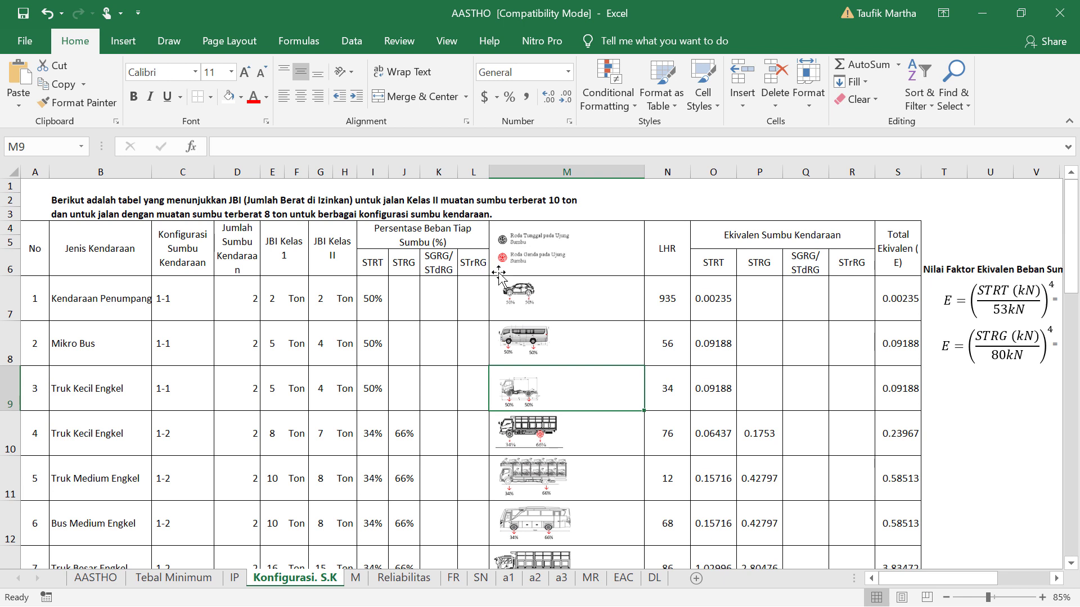
ctrl+scroll(554, 306, up, 1)
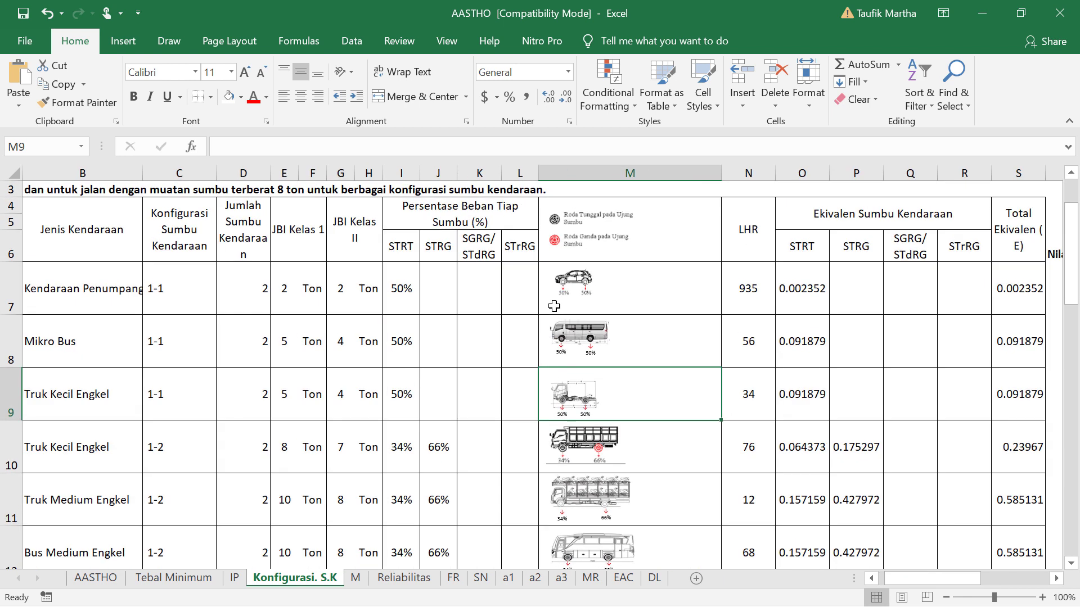
ctrl+scroll(610, 332, up, 1)
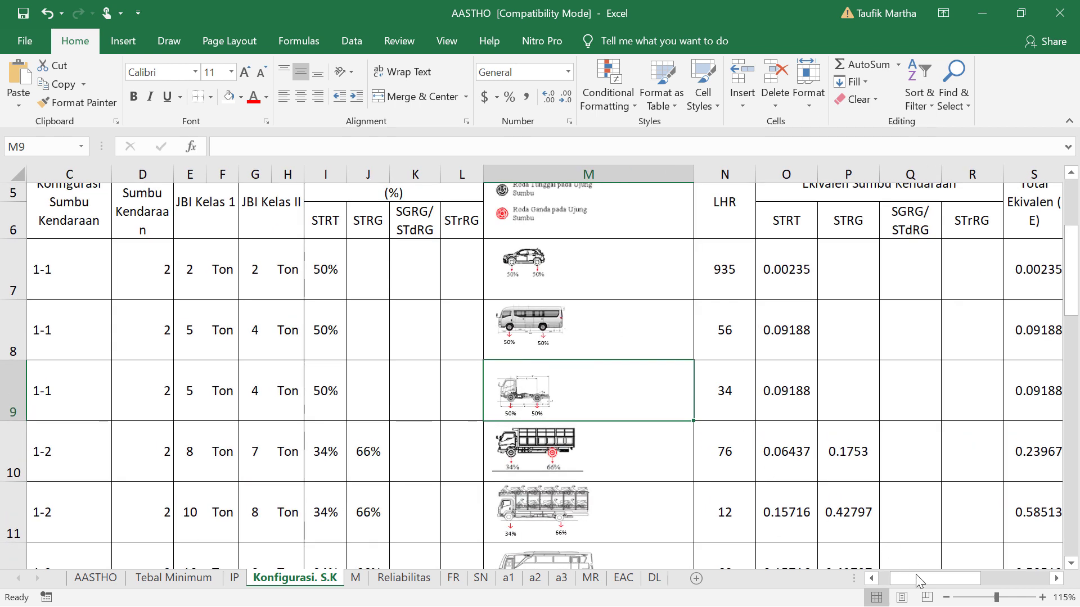
drag(915, 575, 891, 580)
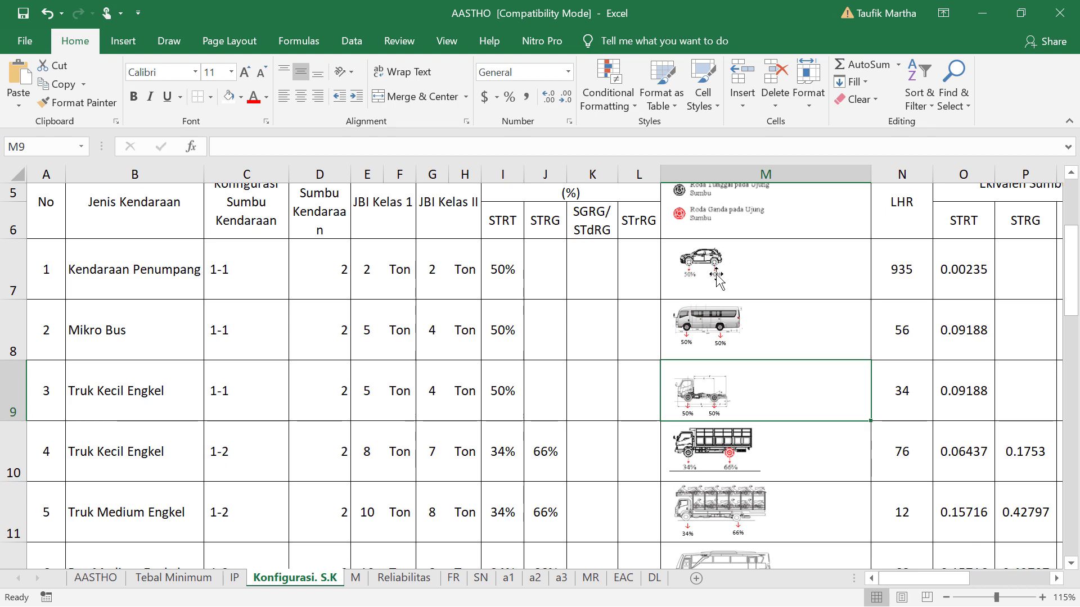
scroll(731, 270, up, 2)
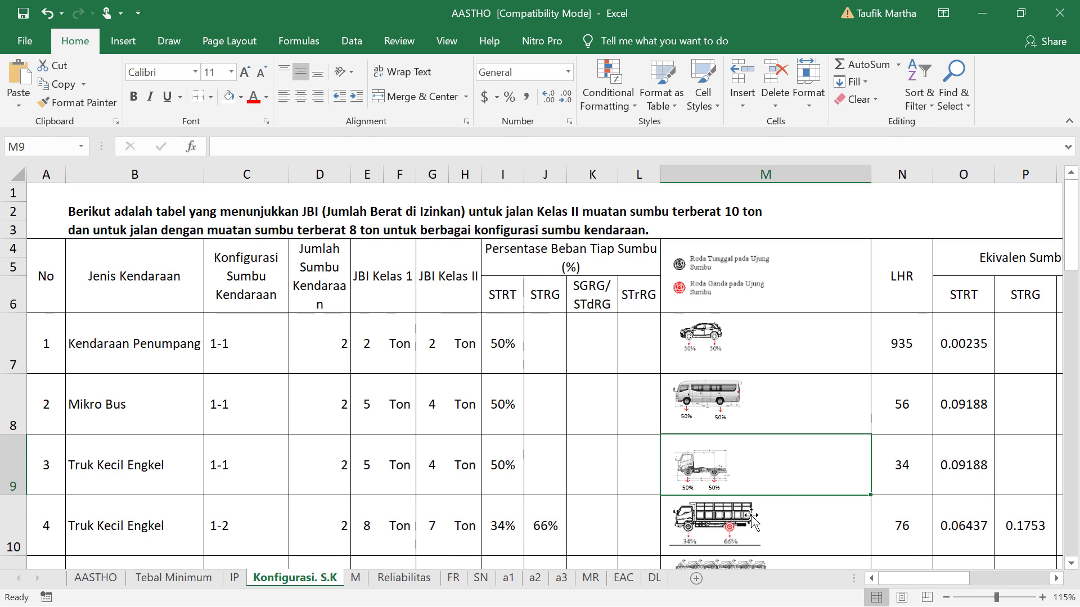
scroll(751, 519, down, 3)
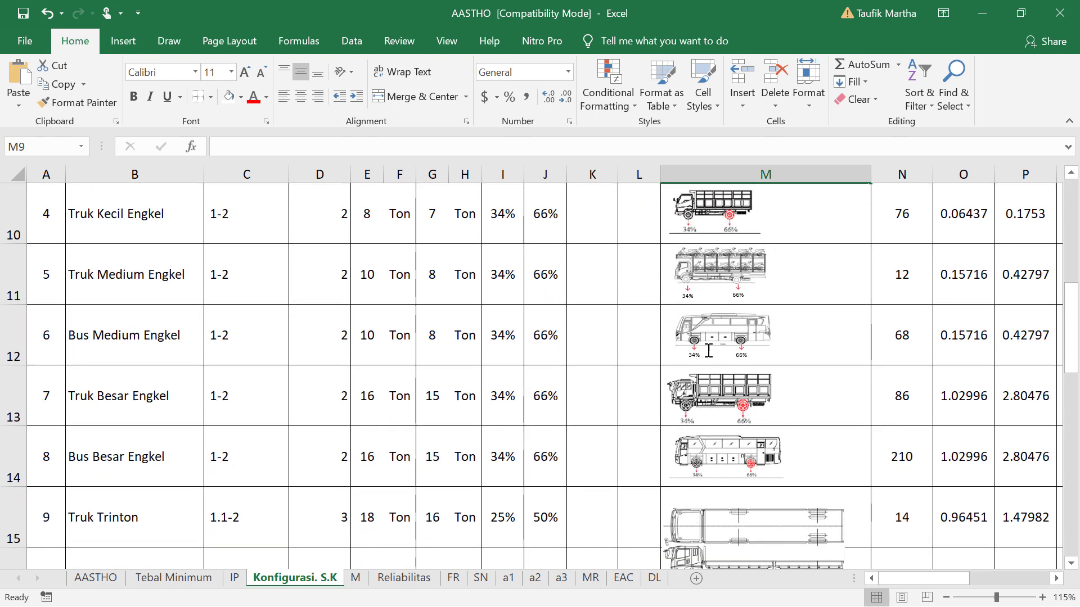
scroll(712, 393, down, 1)
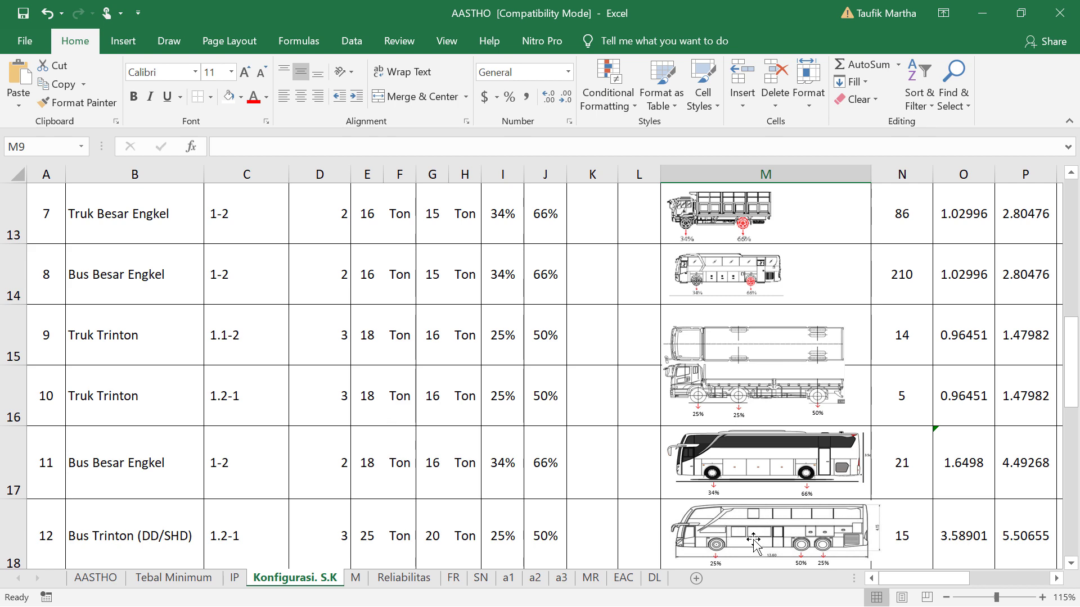
scroll(752, 542, down, 1)
scroll(771, 422, up, 1)
scroll(808, 479, down, 1)
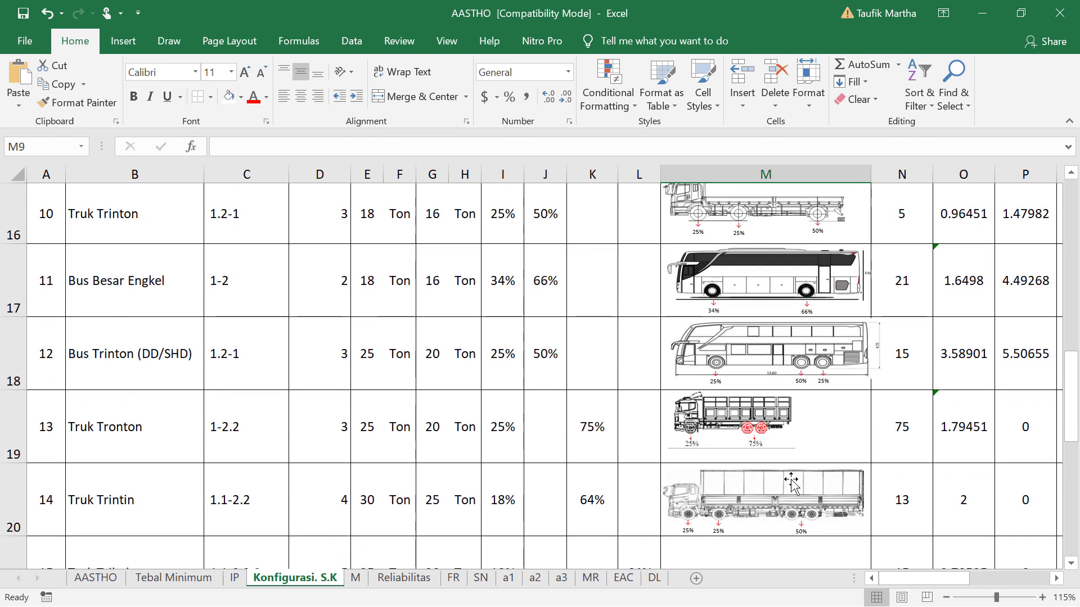
- Change the vehicle type of entry 19, configuration 1-2-1.1, to Truk Engkel Gandeng
scroll(791, 483, down, 2)
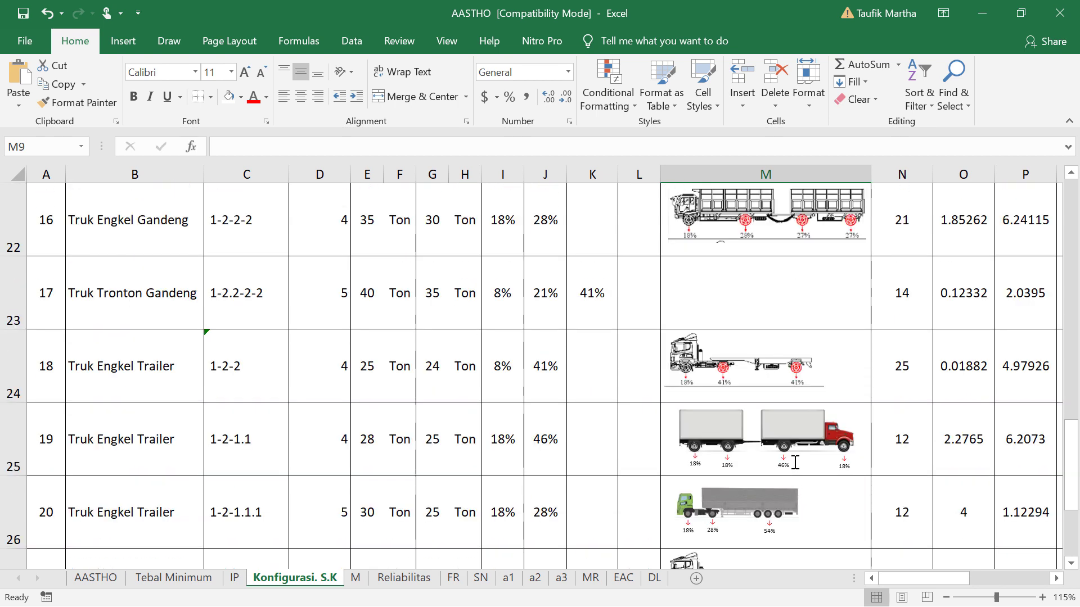
click(236, 465)
key(Return)
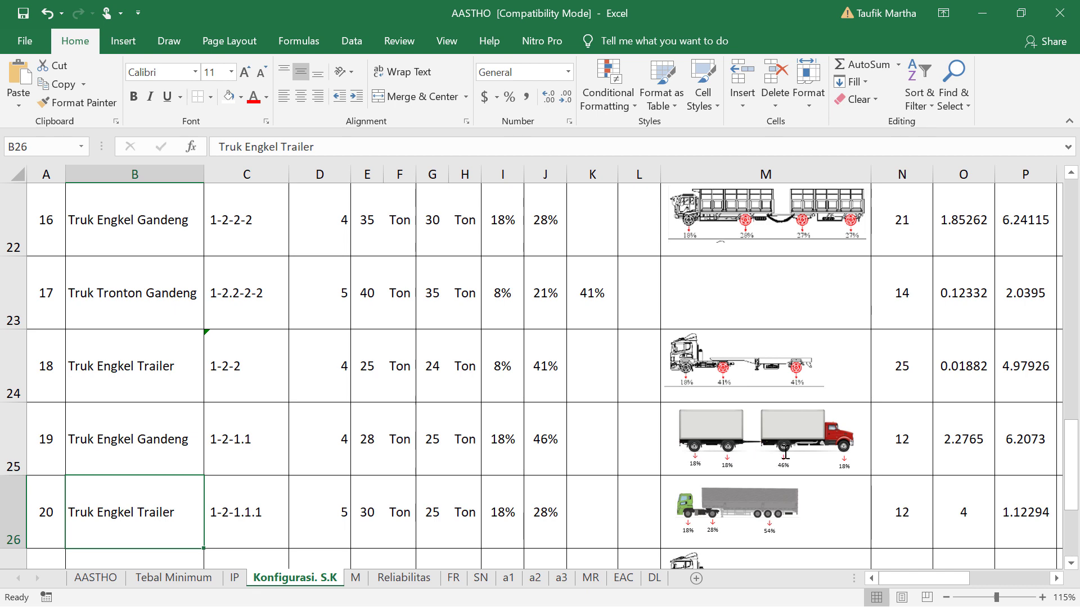
- Inspect the LHR and STRT equivalent formulas in the Kendaraan Penumpang row at the beginning of the table
scroll(785, 453, up, 7)
ctrl+scroll(668, 304, down, 2)
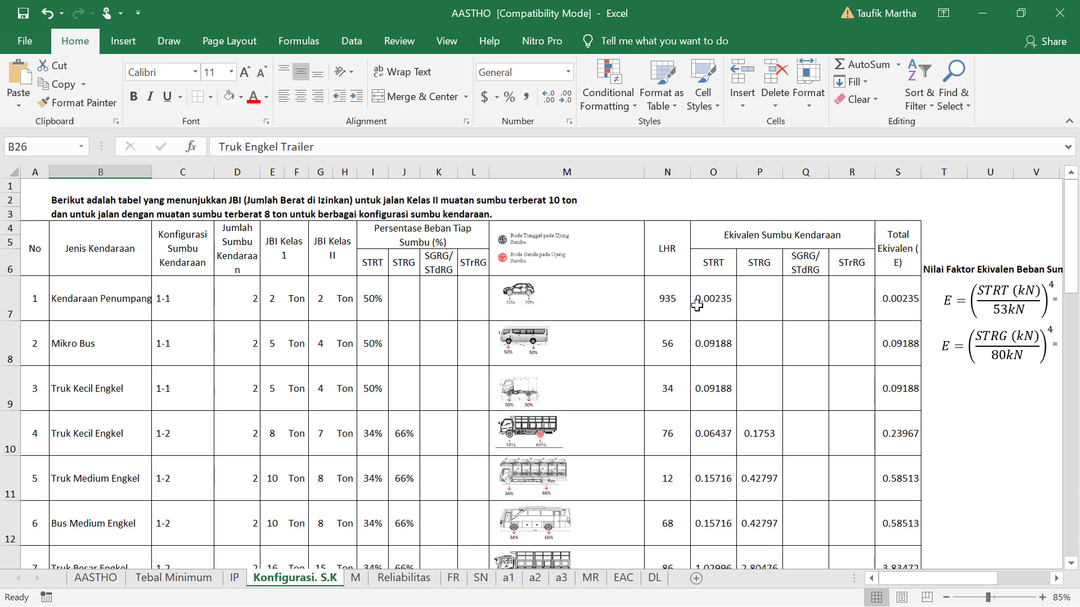
click(668, 305)
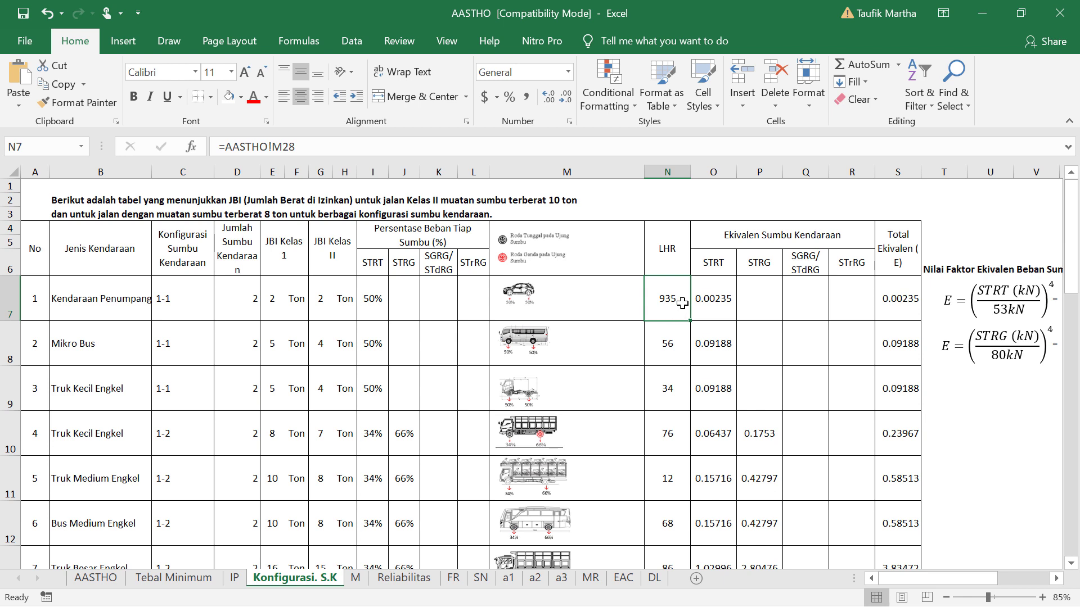
click(715, 303)
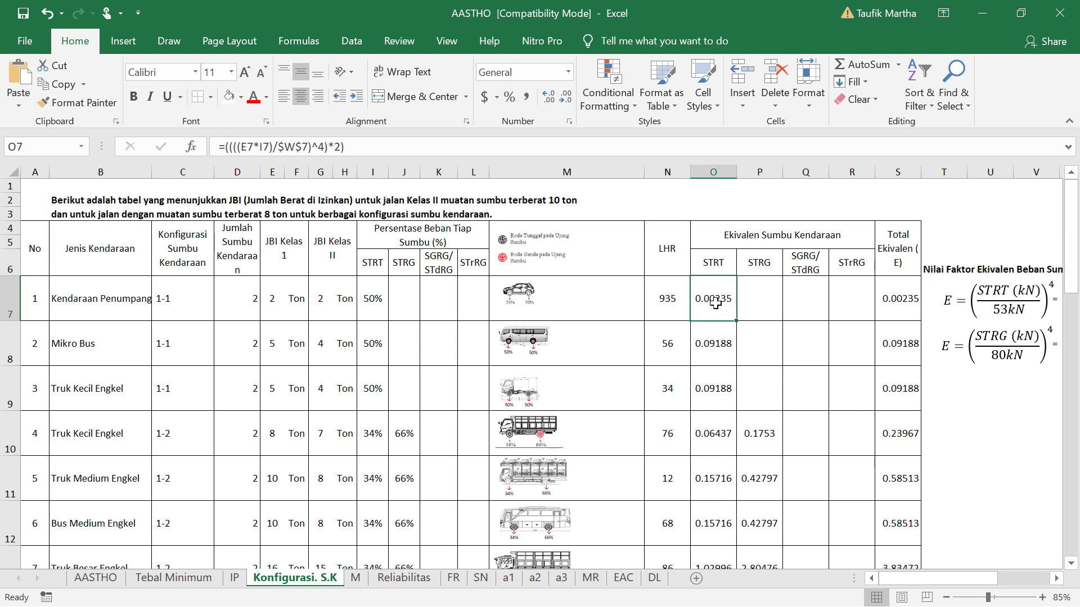
- Examine the STRT, STRG, SGRG and STrRG axle load equivalence formulas and their reference loads beside the table
click(1056, 580)
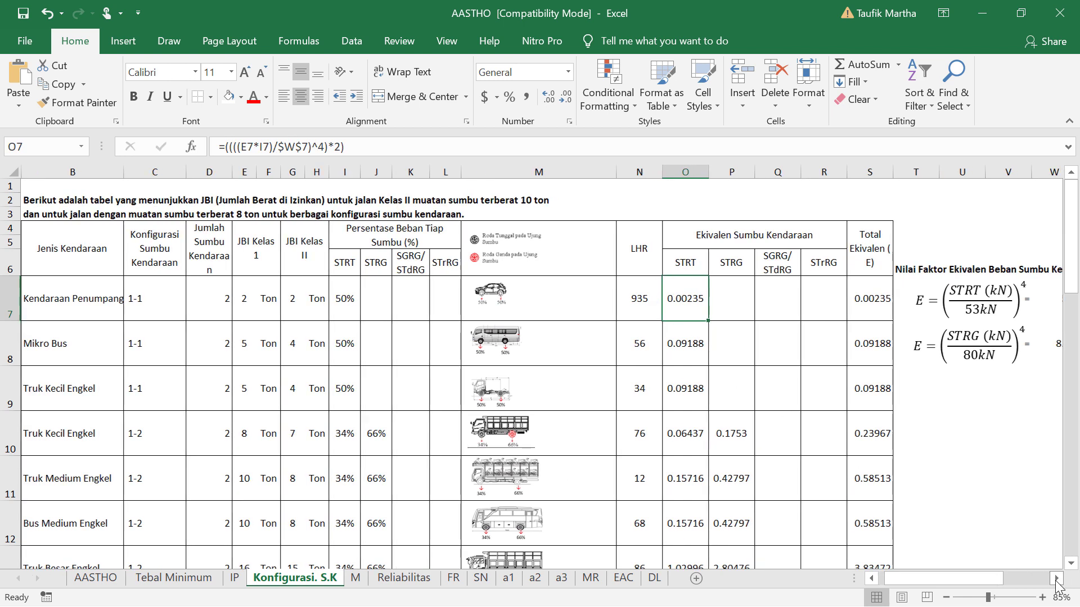
click(1056, 580)
click(1056, 579)
click(1056, 579)
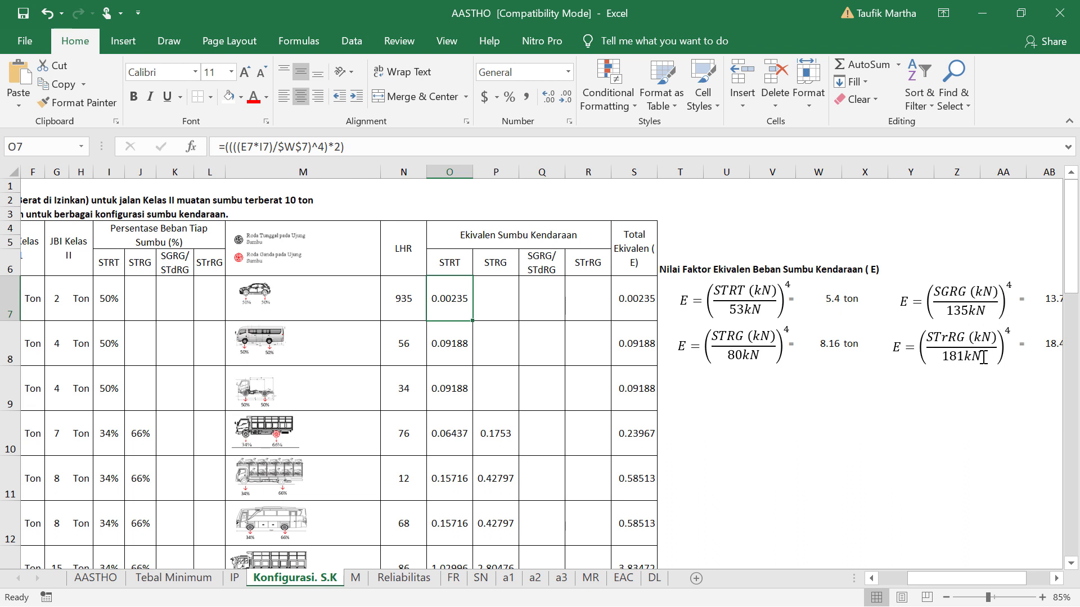
click(1057, 579)
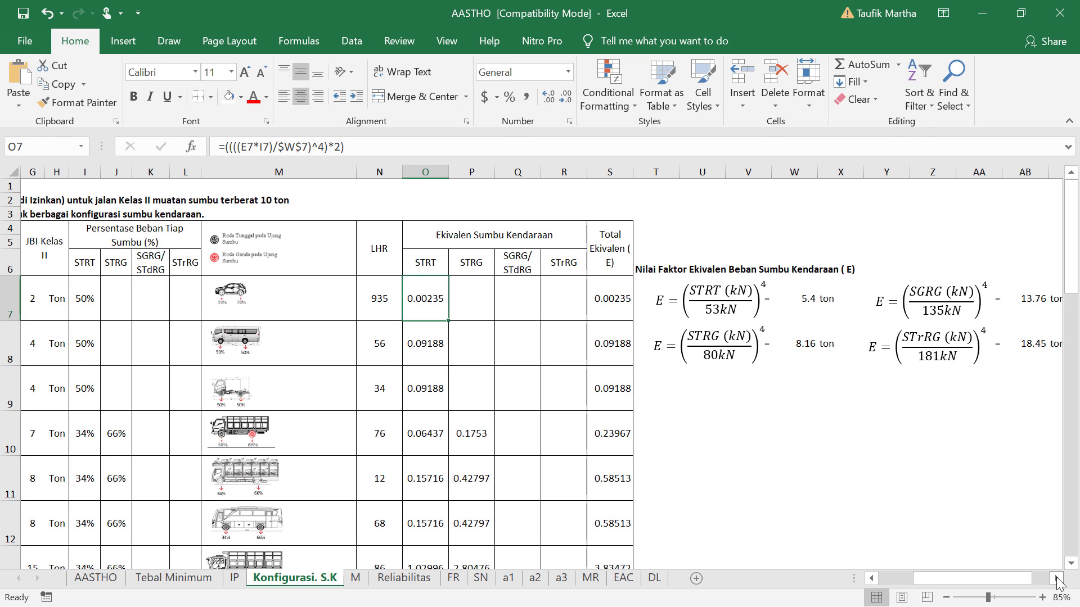
click(1057, 579)
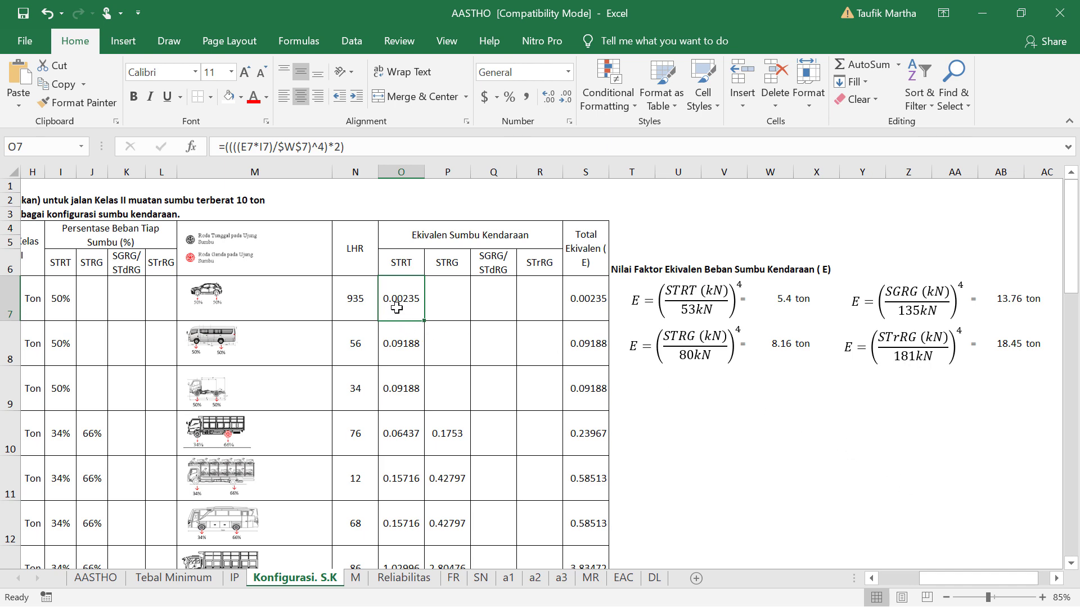
- Trace the cells referenced by the Kendaraan Penumpang STRT formula and check that row's total equivalent formula
scroll(458, 317, down, 1)
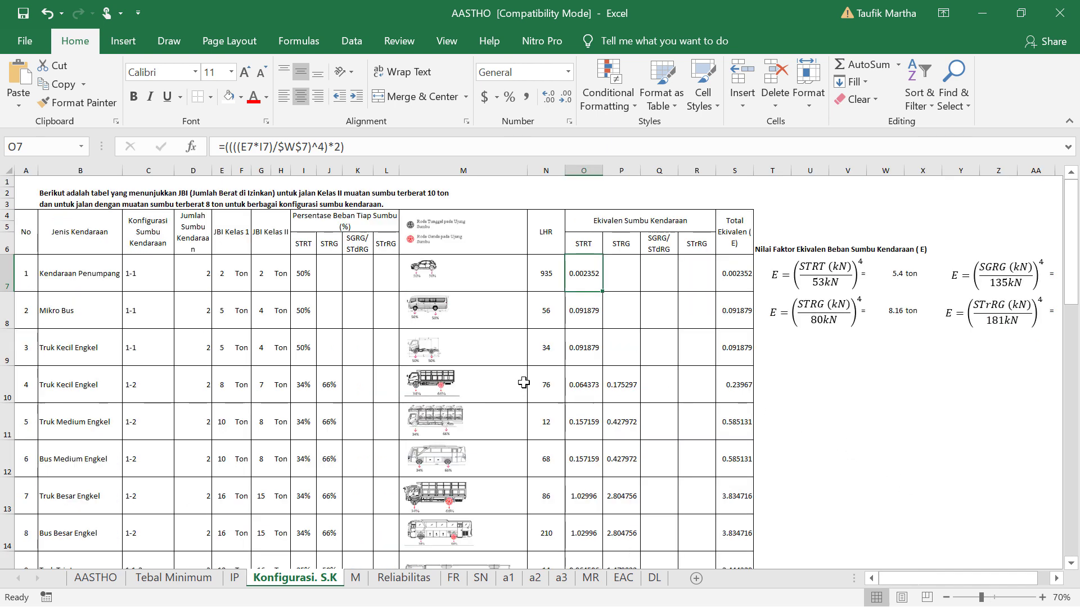
click(395, 143)
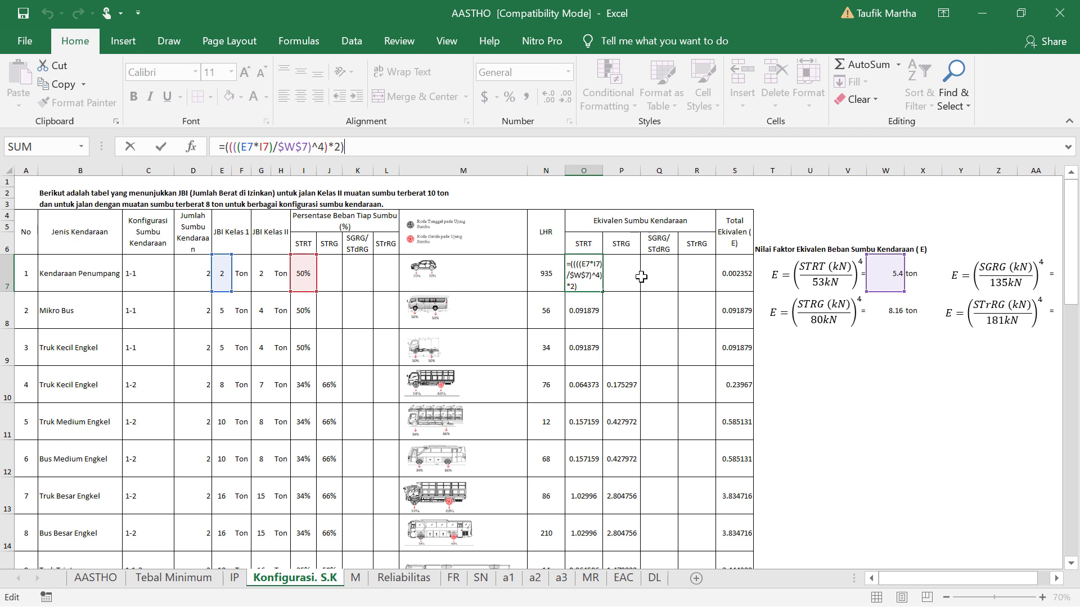
click(739, 285)
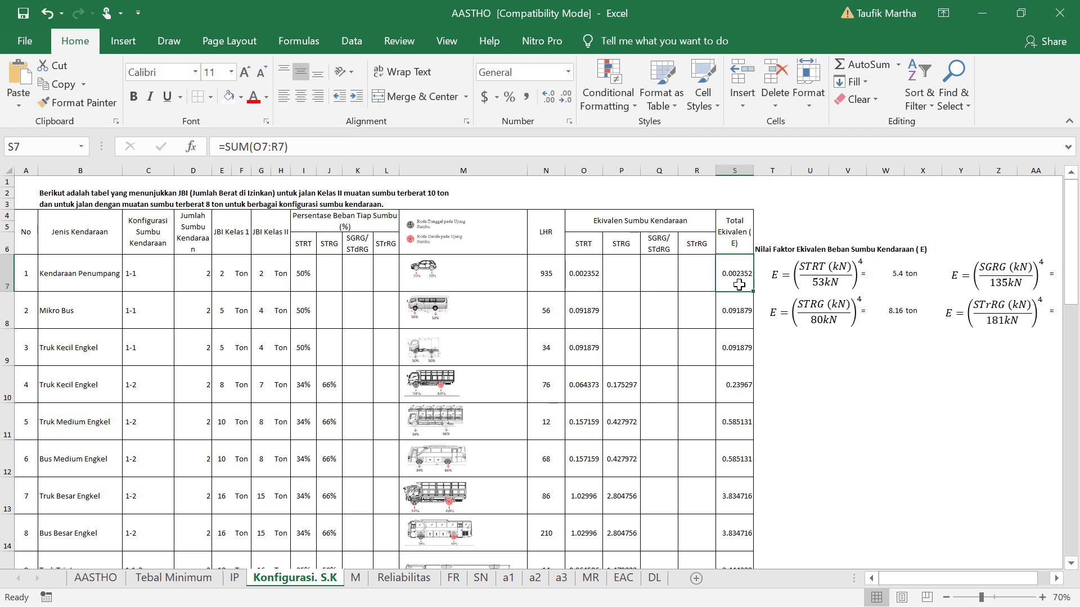
- Trace the cells referenced by the STRT equivalent formula in the Mikro Bus row, leaving the formula as it is
click(595, 320)
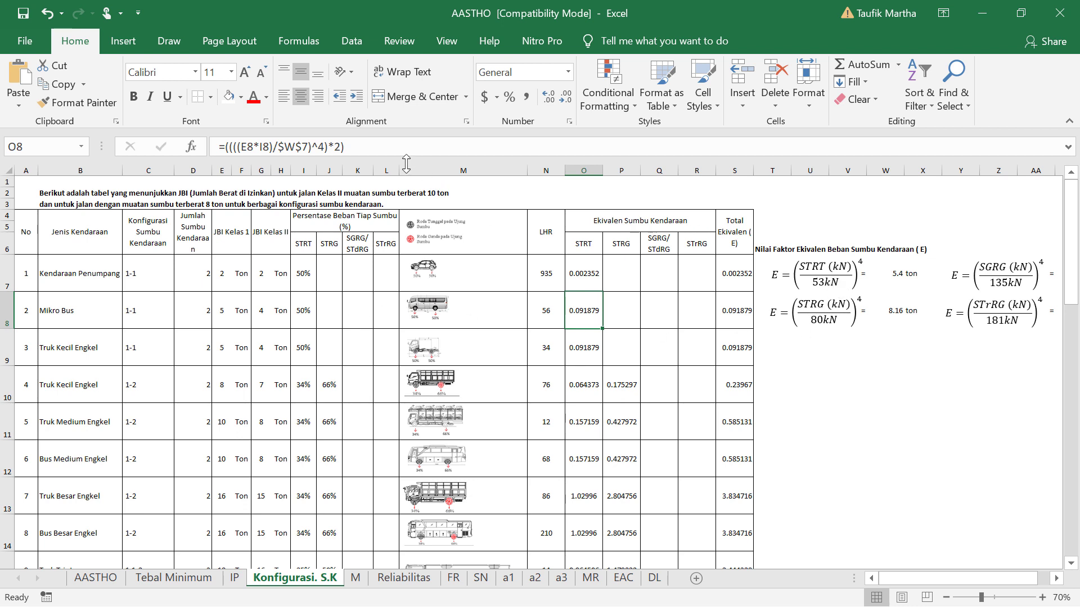
click(395, 148)
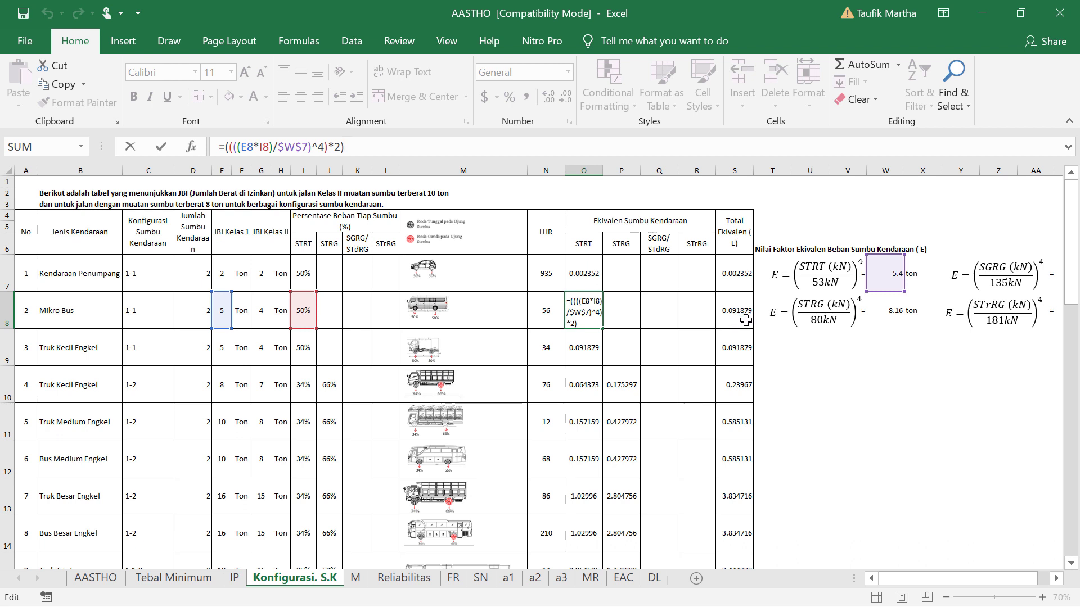
key(Return)
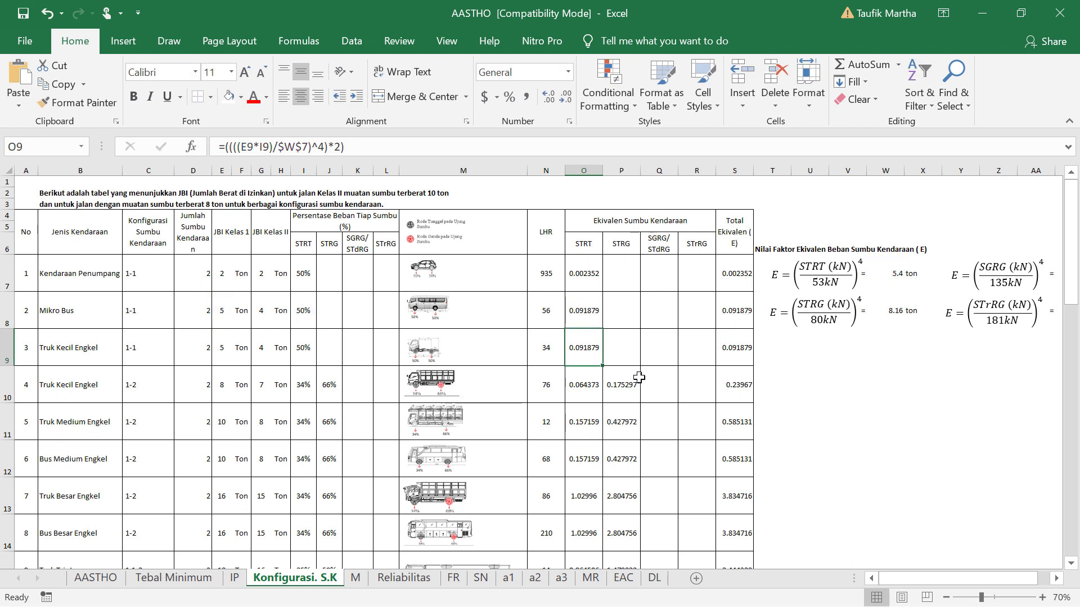
- Trace the cells referenced by the STRT and STRG equivalent formulas in the Truk Kecil Engkel 1-2 row
click(593, 391)
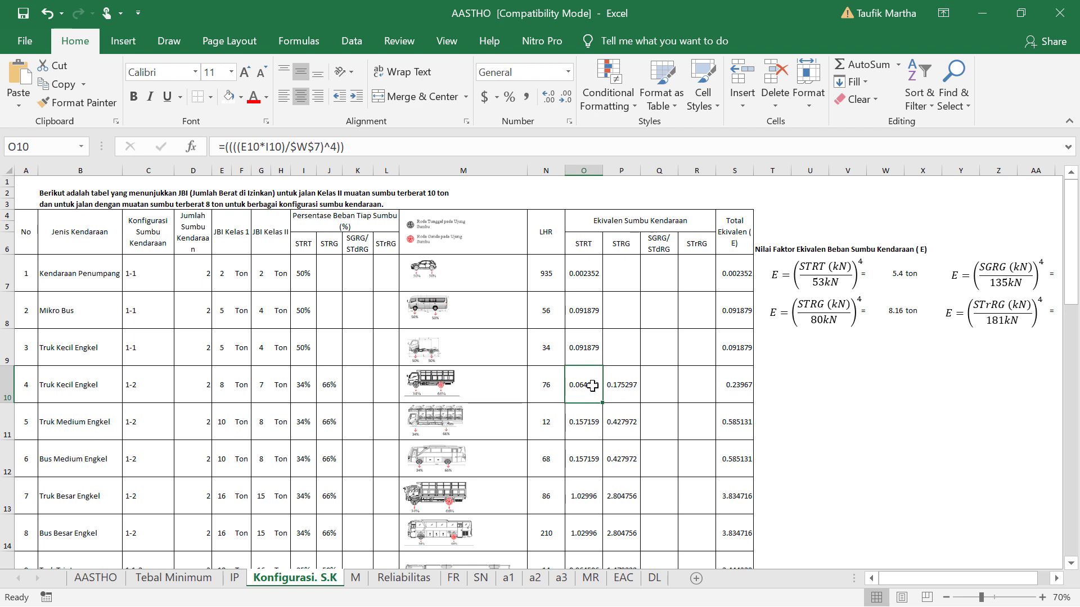
click(415, 147)
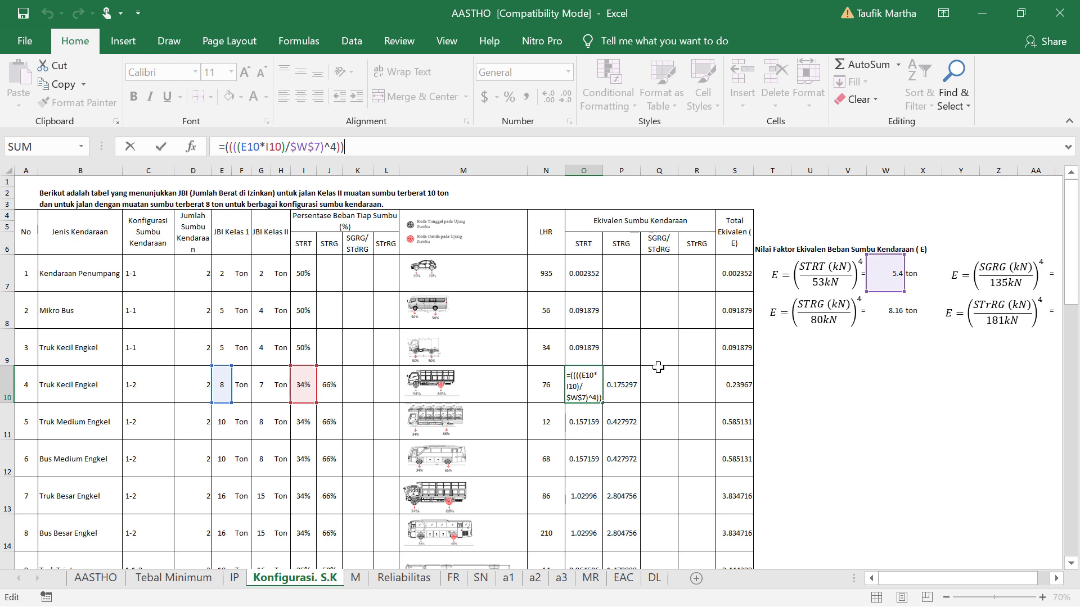
click(625, 385)
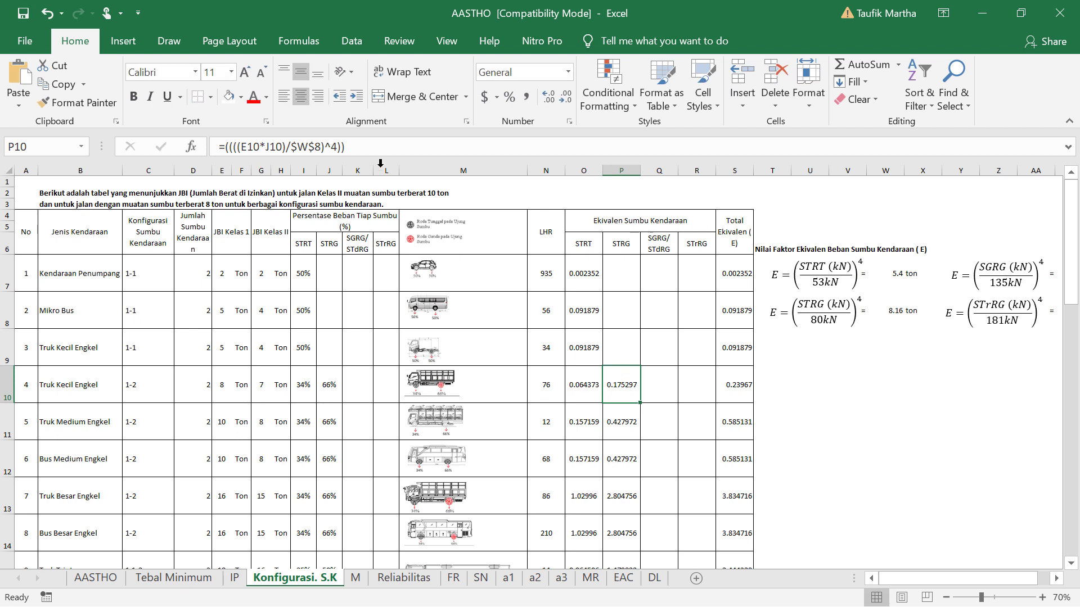
click(361, 143)
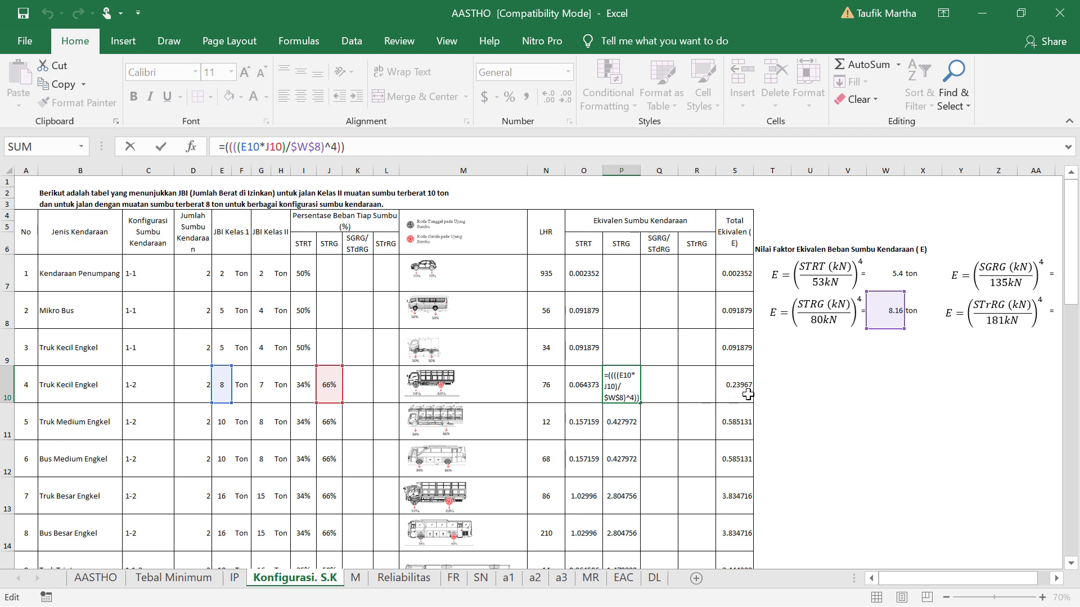
key(Return)
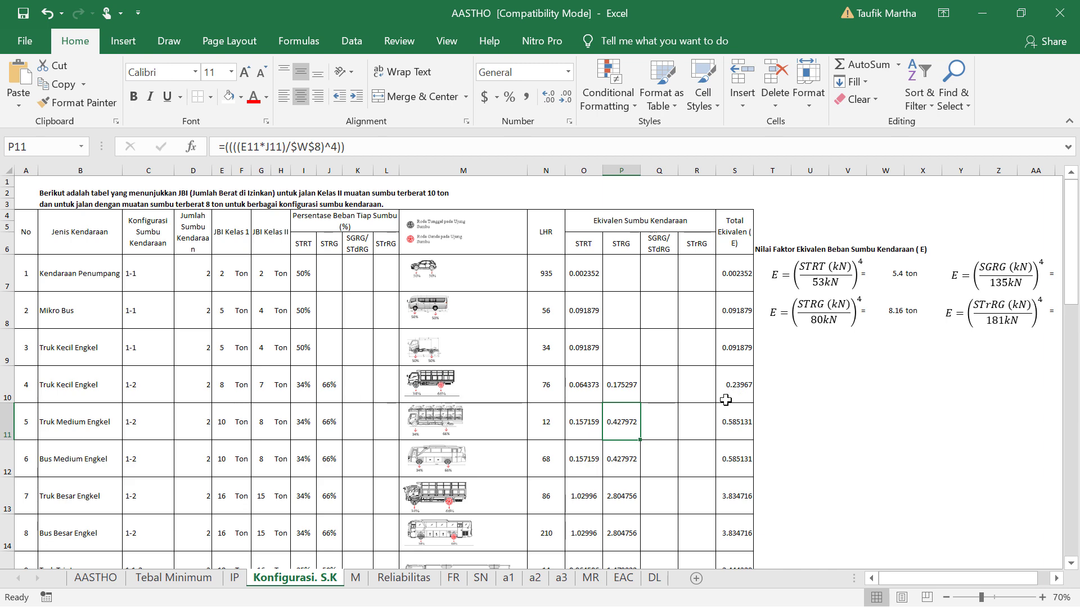
- Trace the cells referenced by the STRT equivalent formula in the Bus Trinton (DD/SHD) row, including its reference load
scroll(726, 413, down, 1)
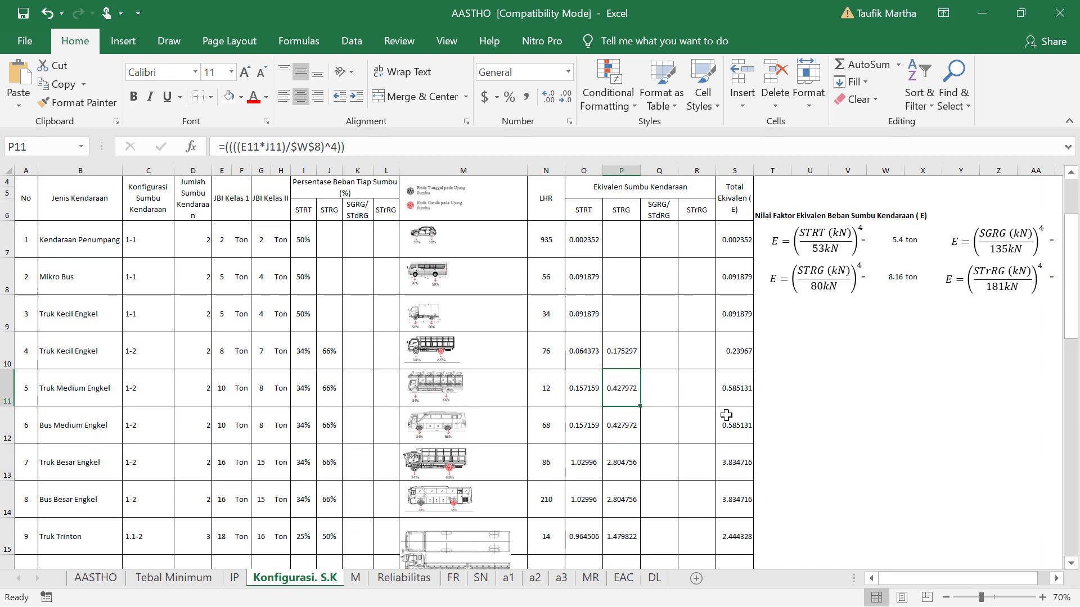
scroll(726, 414, down, 2)
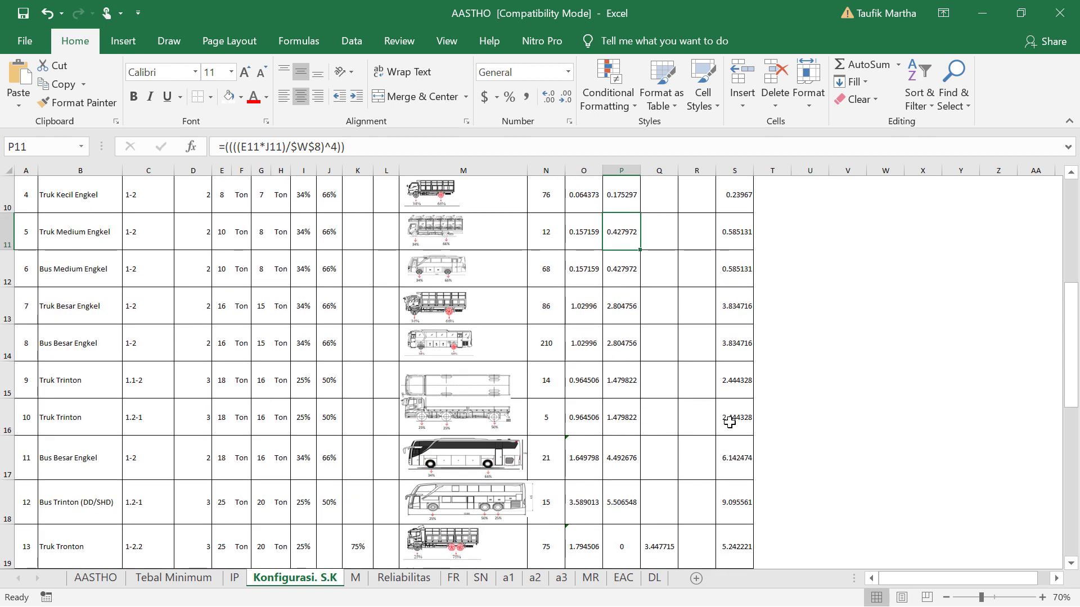
scroll(724, 453, up, 2)
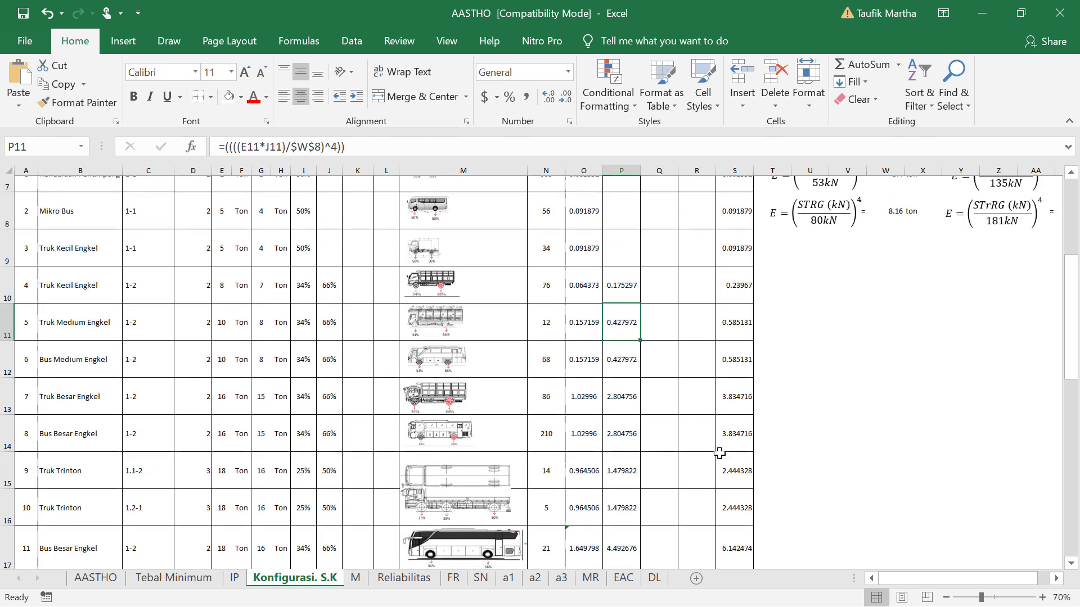
scroll(719, 453, down, 1)
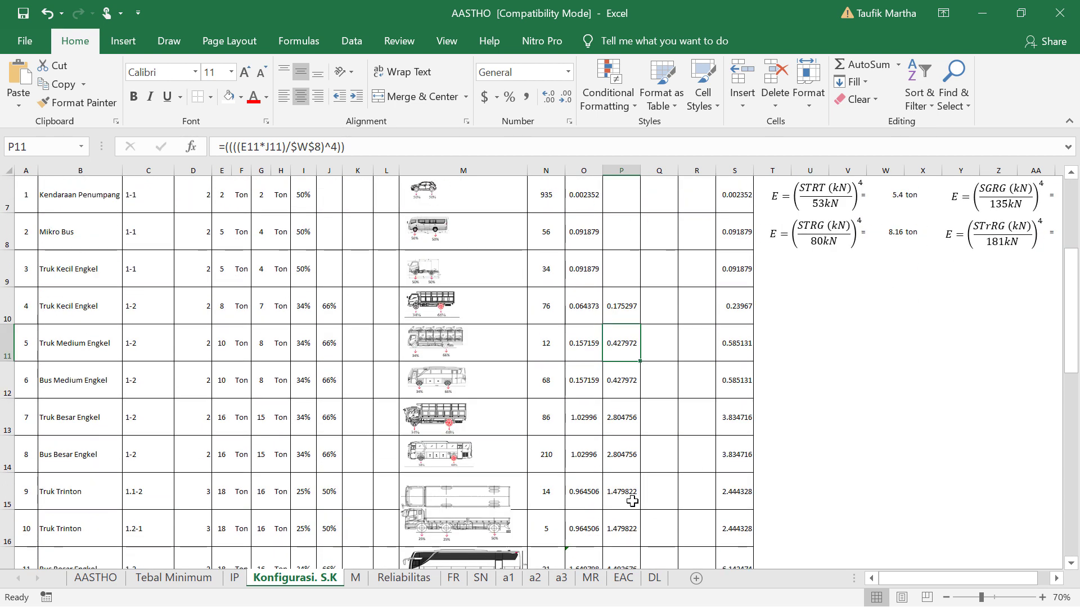
scroll(592, 506, down, 1)
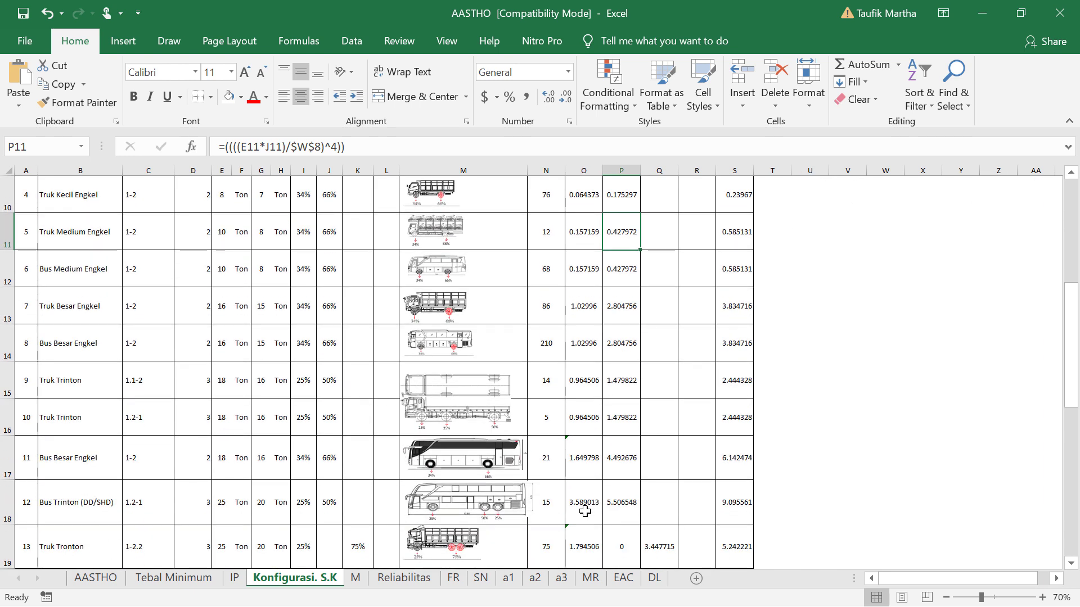
click(585, 511)
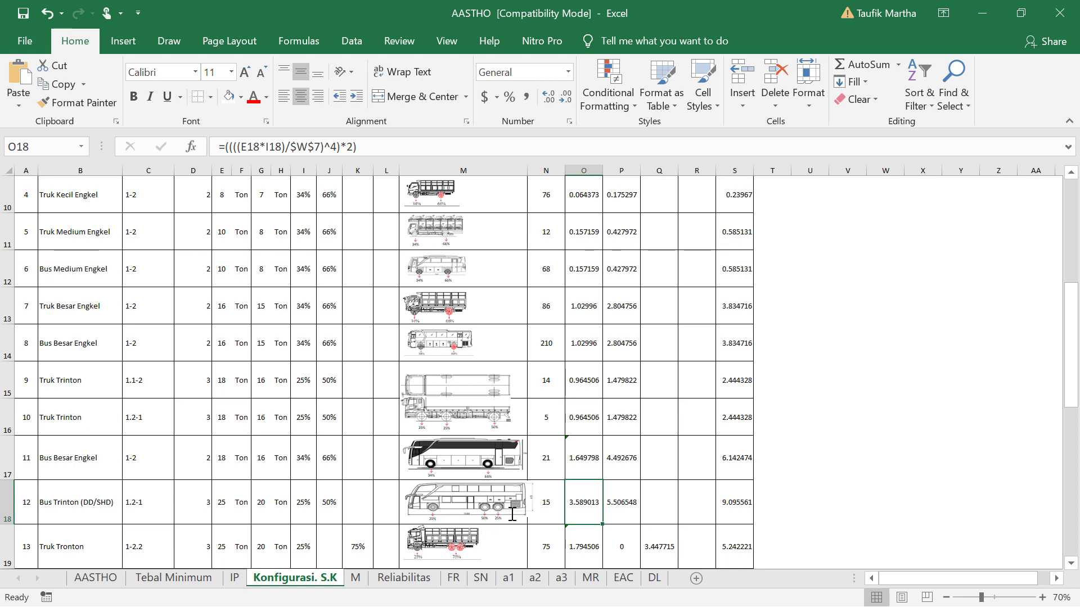
click(410, 153)
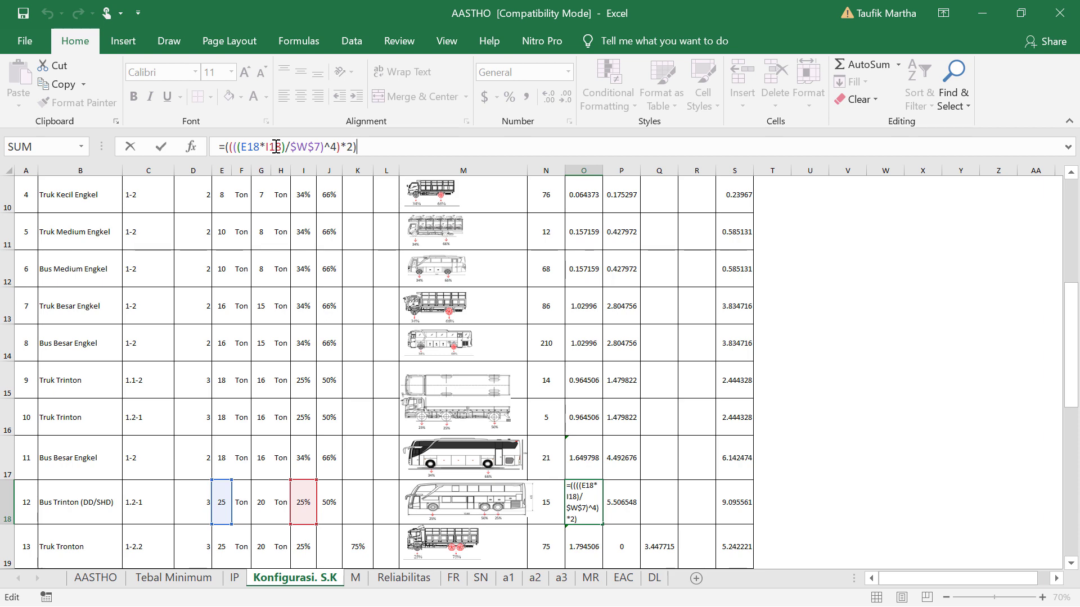
scroll(610, 461, up, 3)
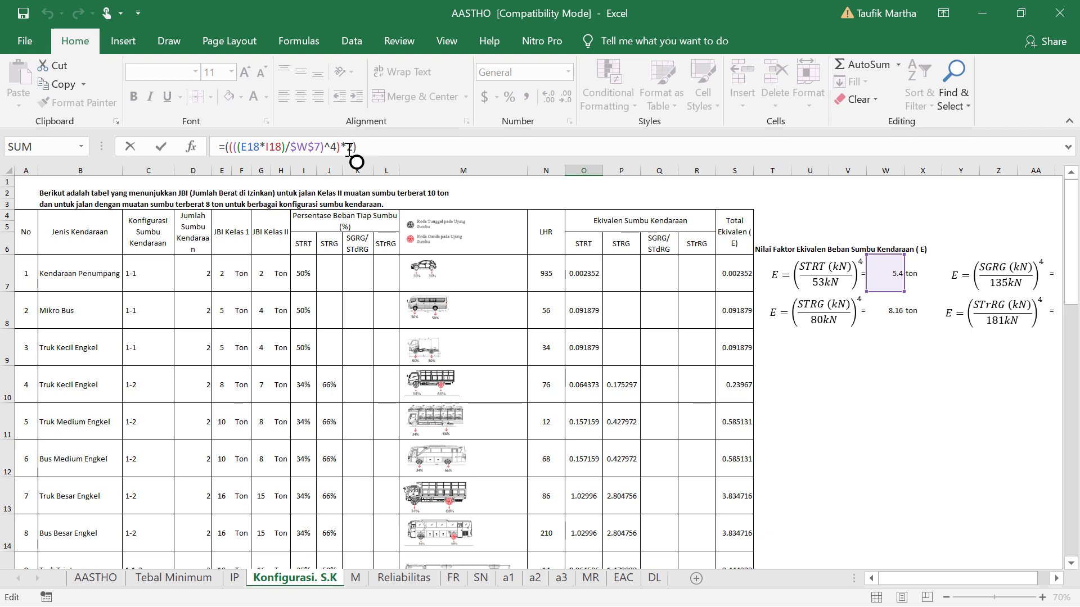
key(Return)
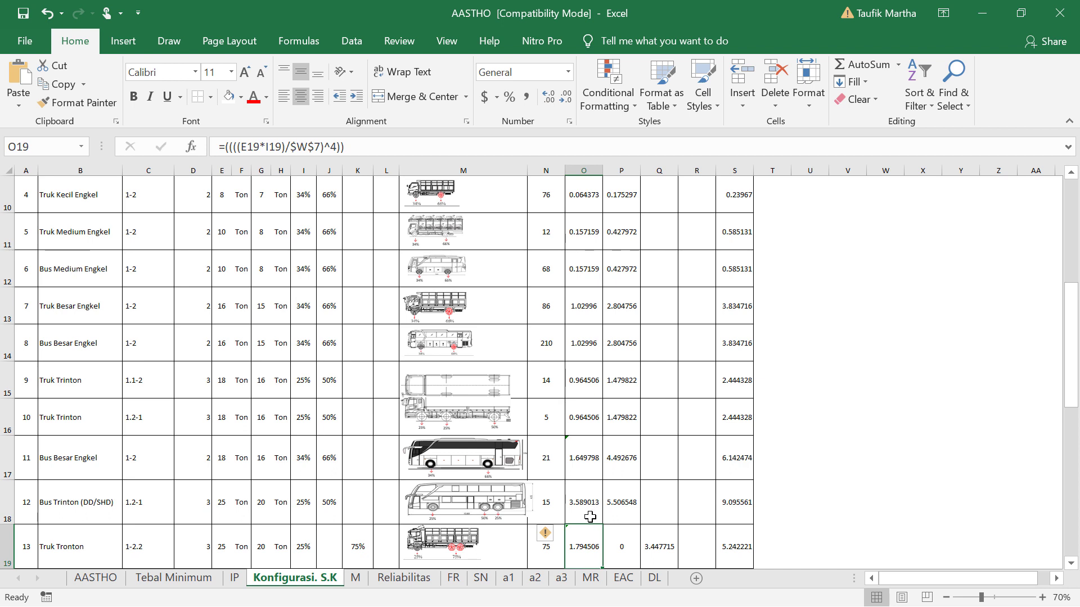
- Trace the cells referenced by the Bus Trinton (DD/SHD) STRG formula and check that row's total equivalent formula
click(620, 509)
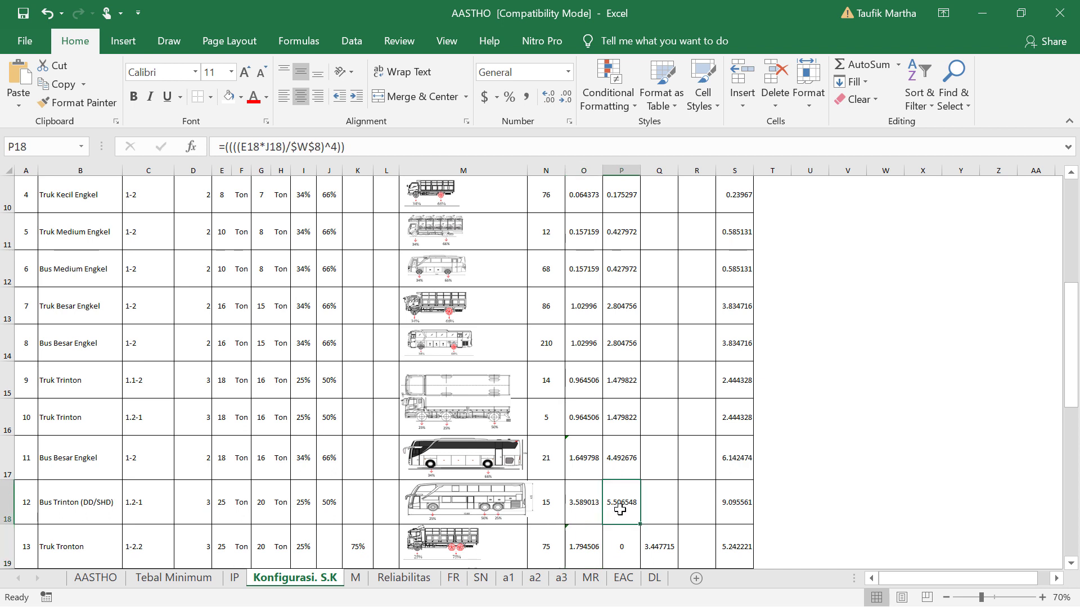
key(F2)
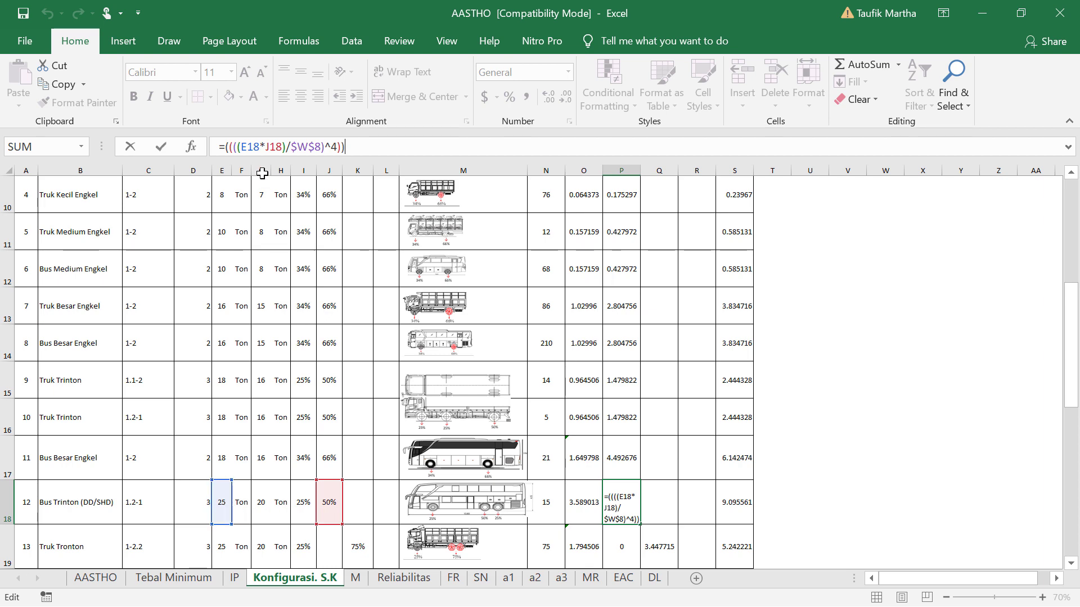
scroll(375, 214, up, 3)
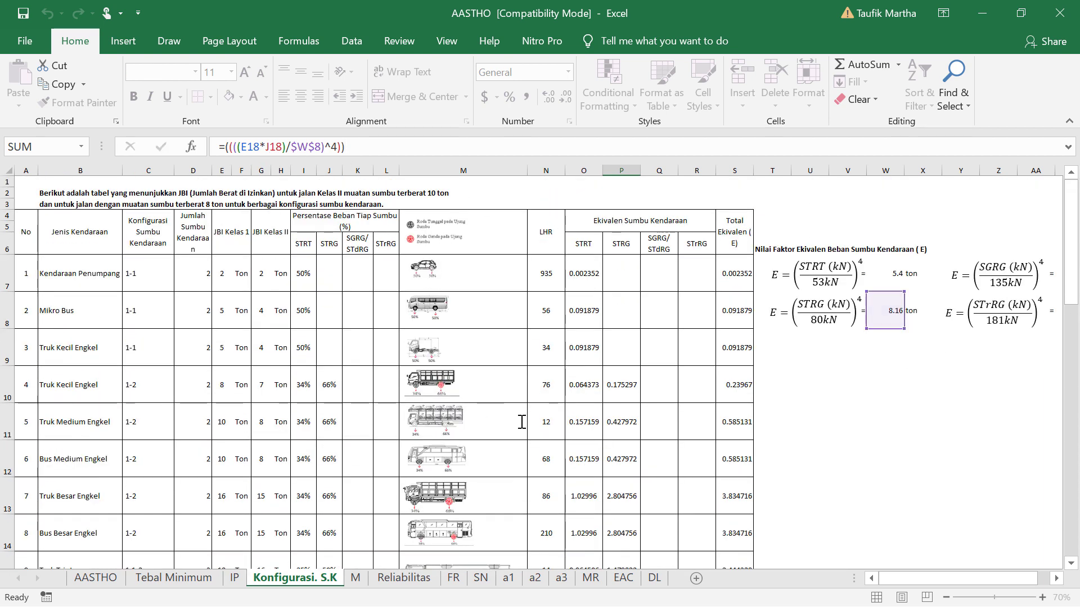
key(Return)
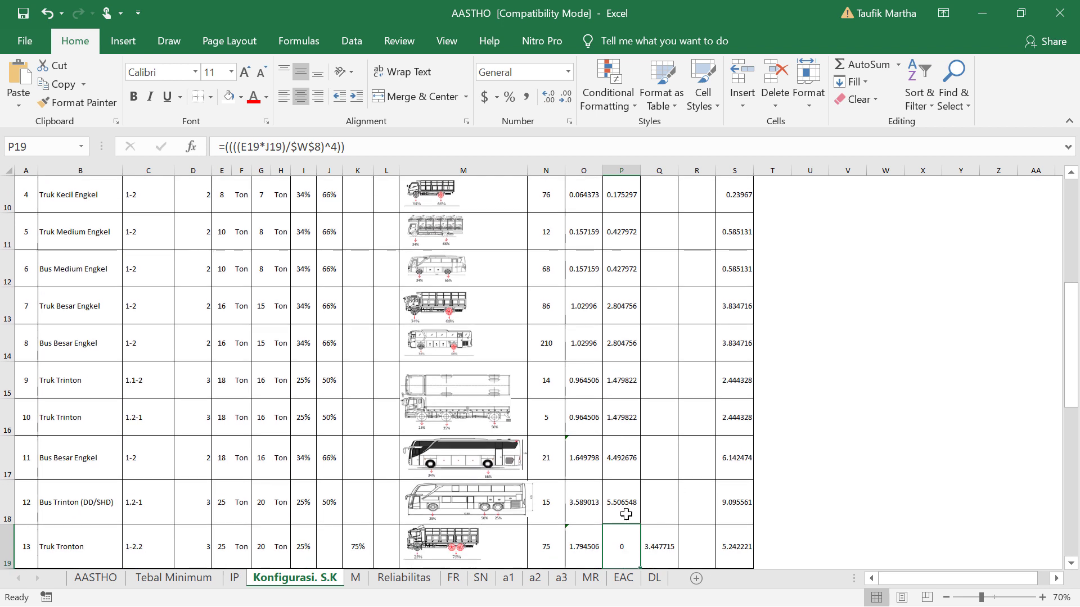
click(725, 508)
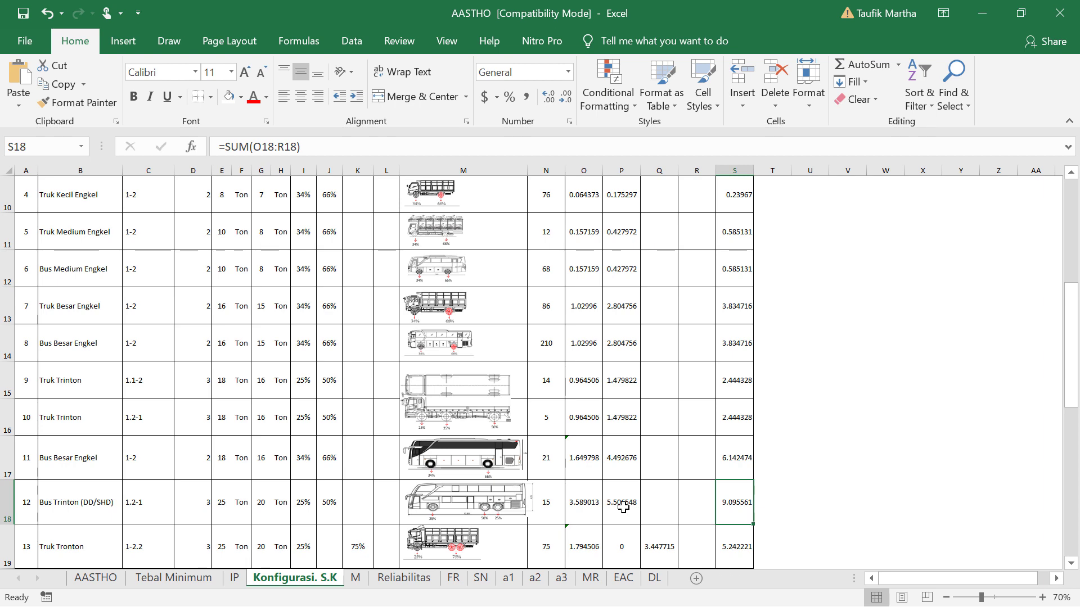
- Freeze the worksheet panes at cell T7, locking the header rows above row 7 and the table columns A through S
scroll(623, 507, down, 1)
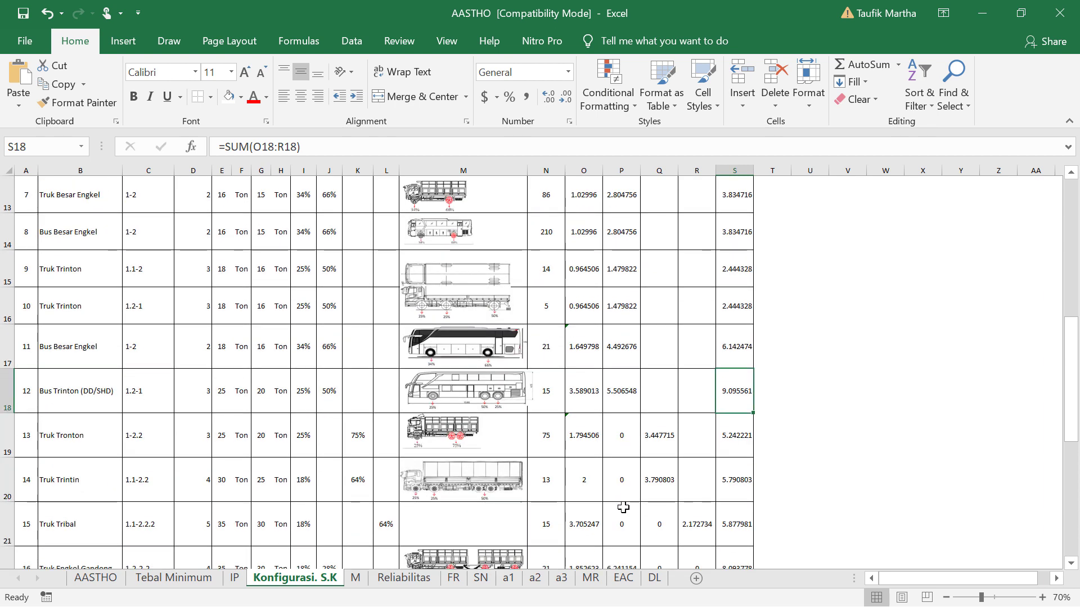
click(590, 442)
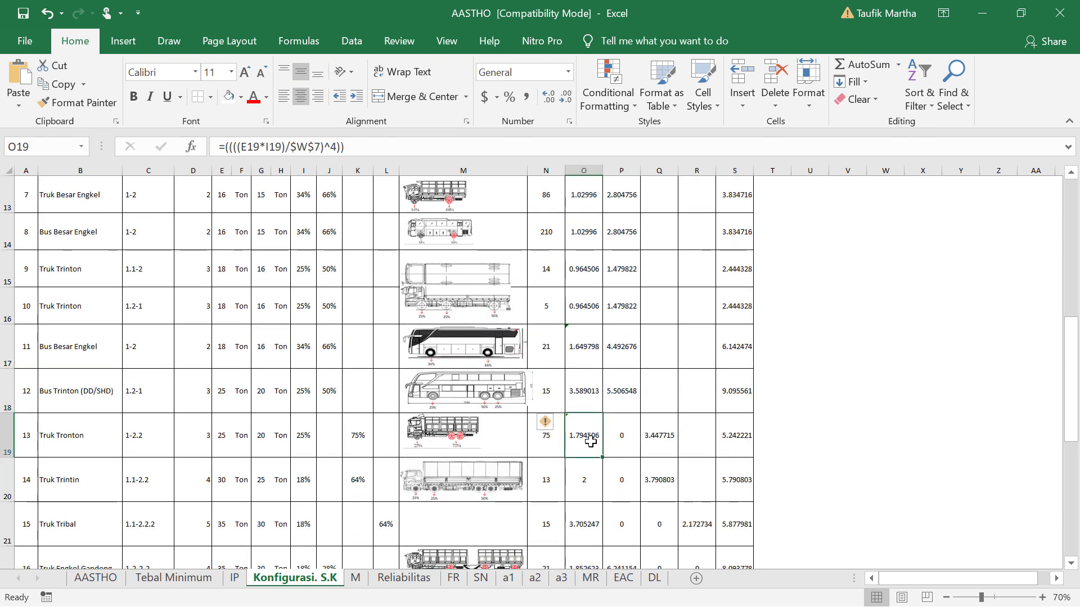
scroll(591, 442, up, 4)
click(776, 264)
key(alt+w)
key(f)
key(f)
scroll(509, 303, down, 4)
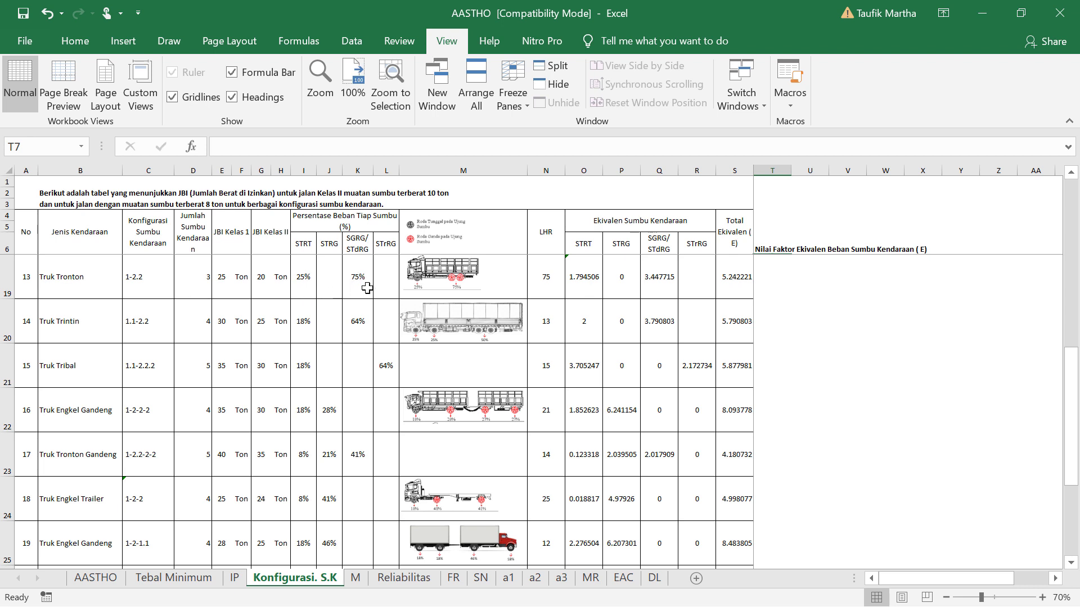
- Trace the cells referenced by the STRT equivalent formula in the Truk Tronton 1-2.2 row
click(580, 279)
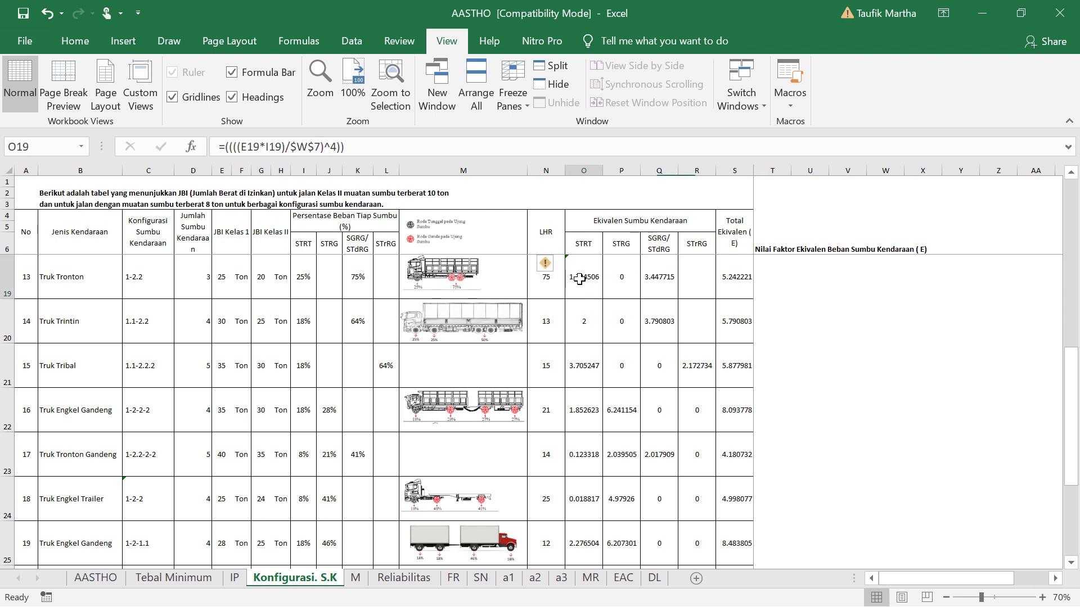
click(367, 144)
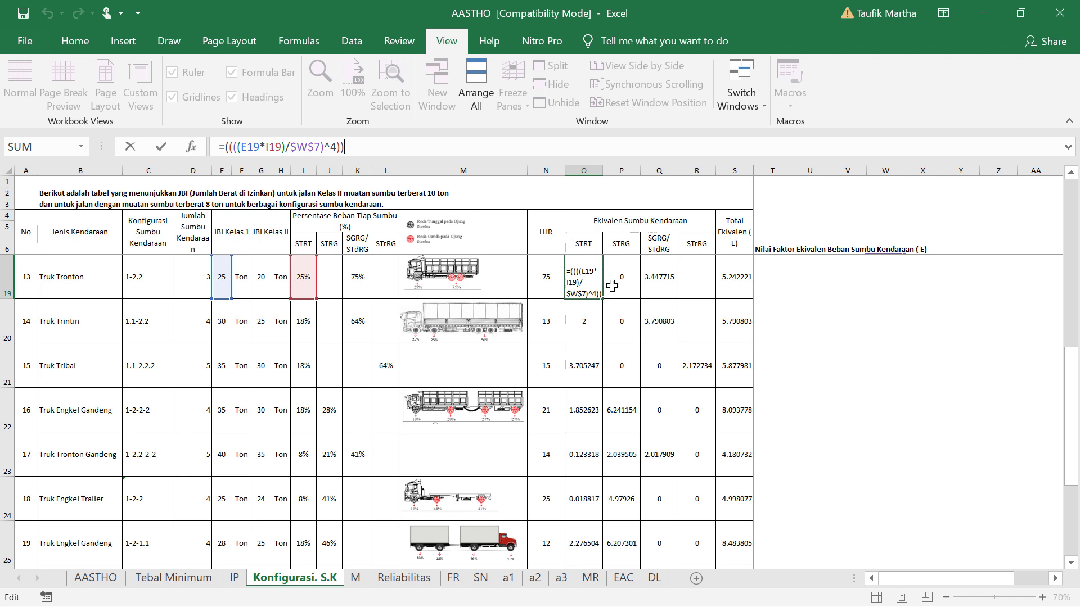
key(Return)
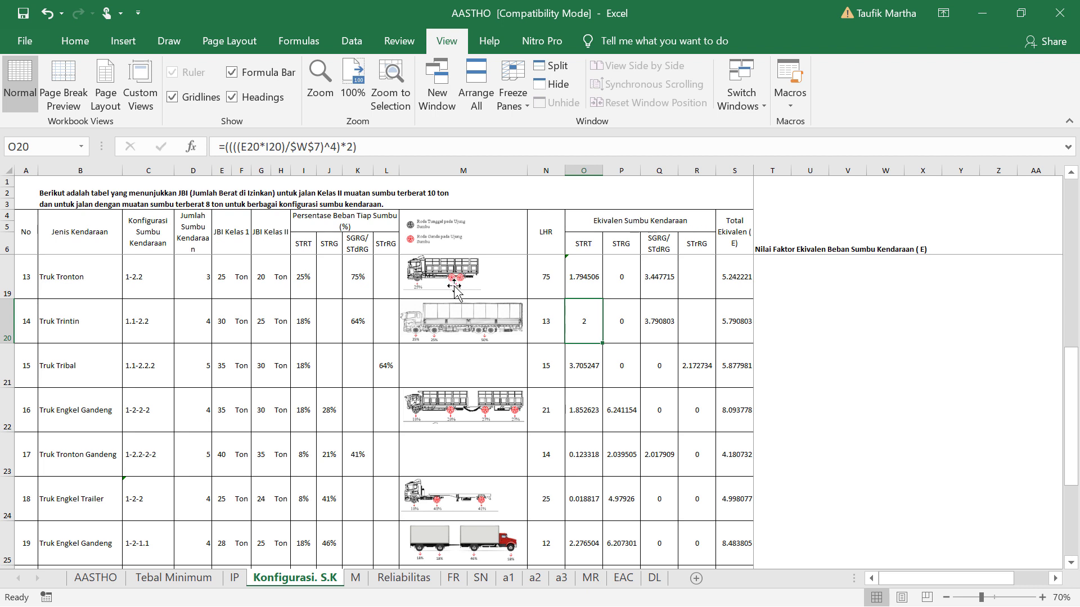
- Trace the SGRG/STdRG equivalent formula in the Truk Tronton row, including its reference load in cell AB7
click(665, 283)
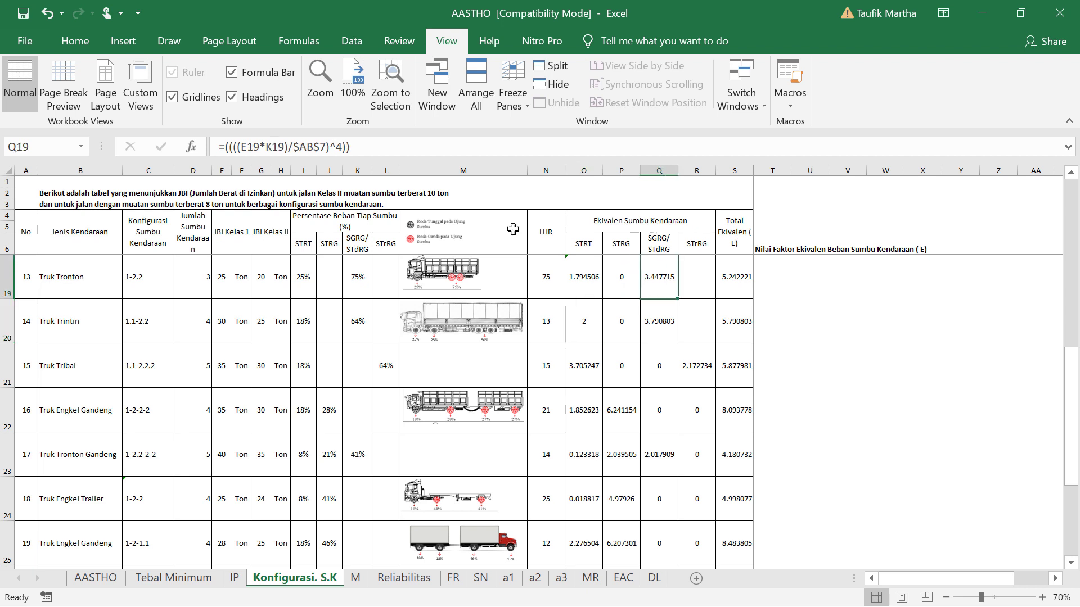
click(384, 142)
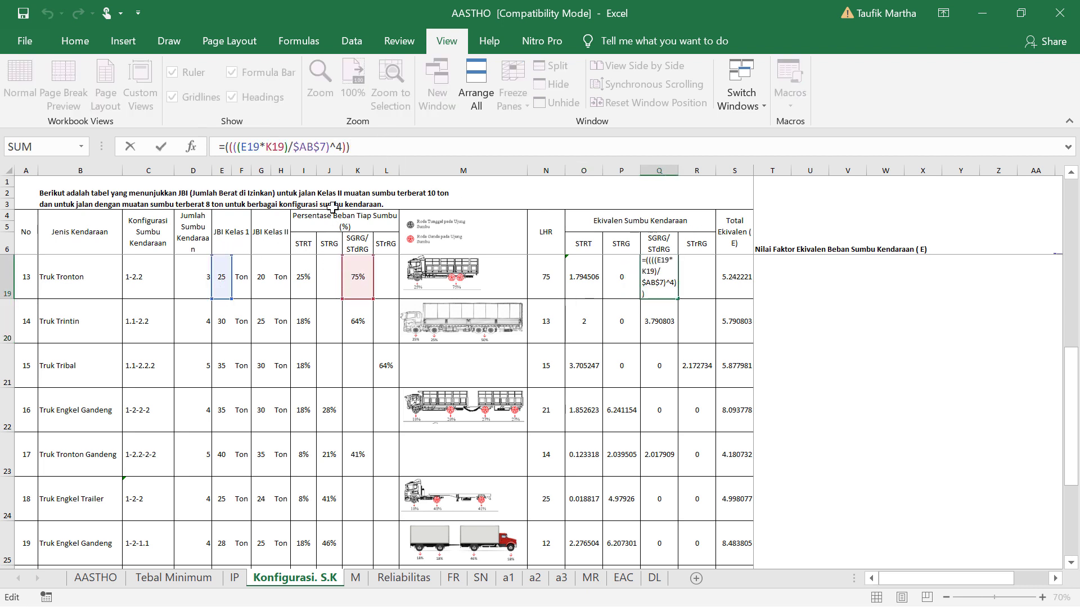
scroll(837, 439, up, 4)
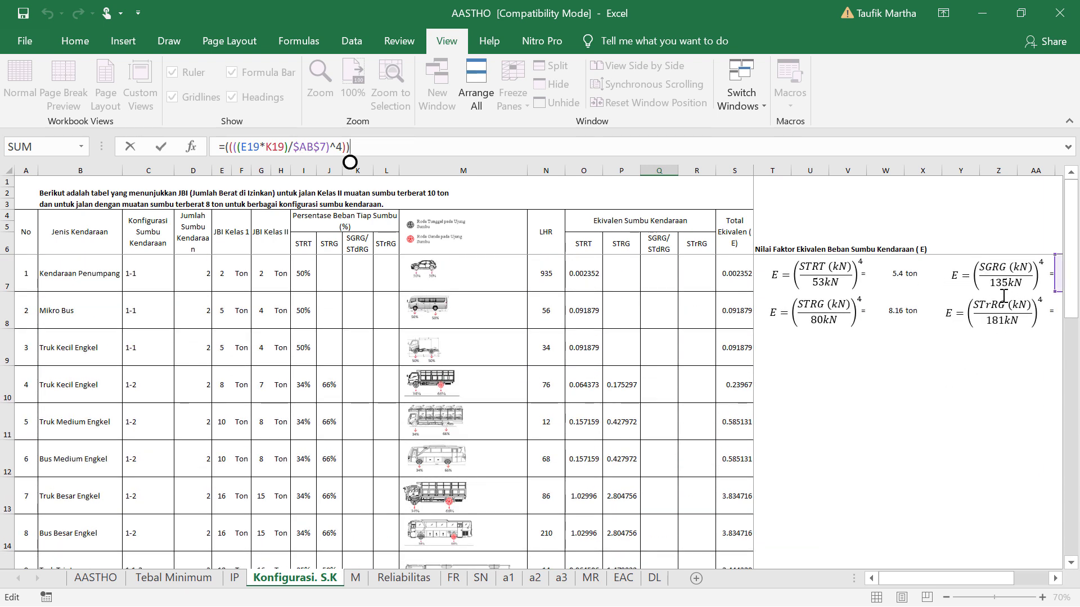
click(1055, 578)
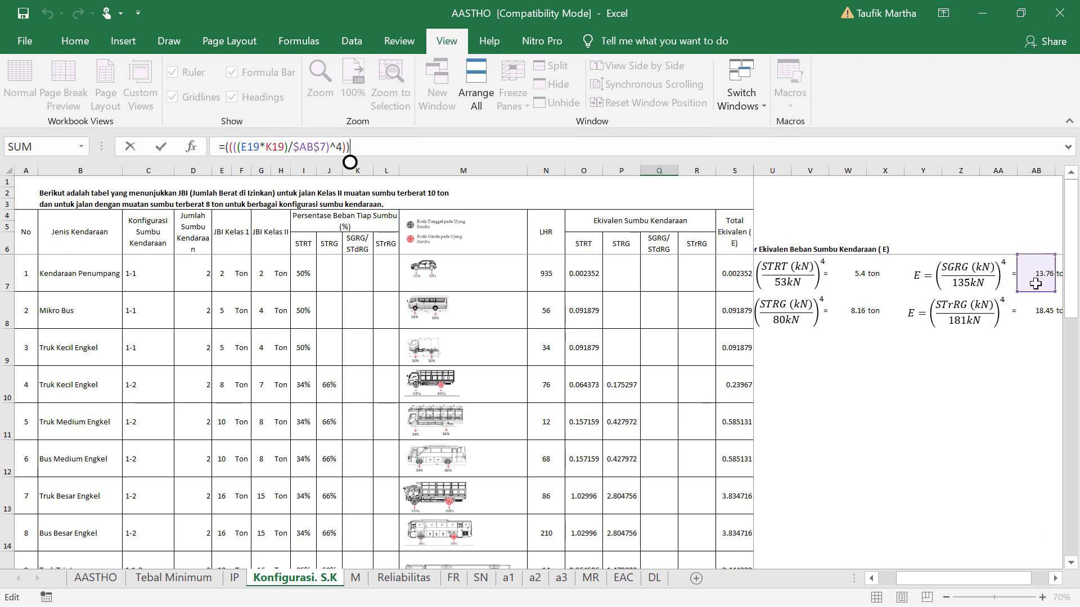
key(Return)
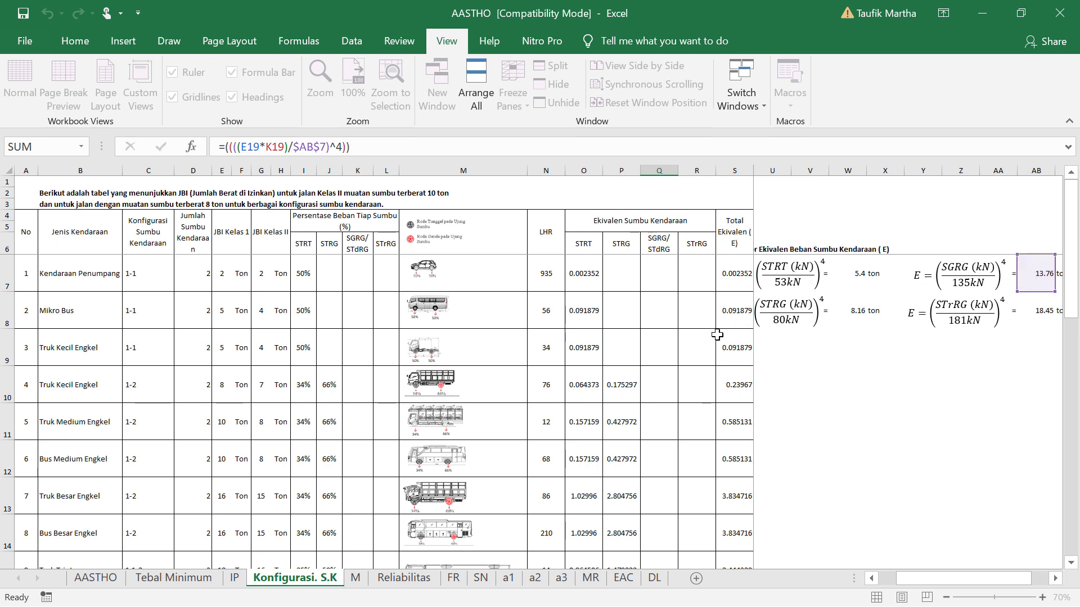
click(672, 475)
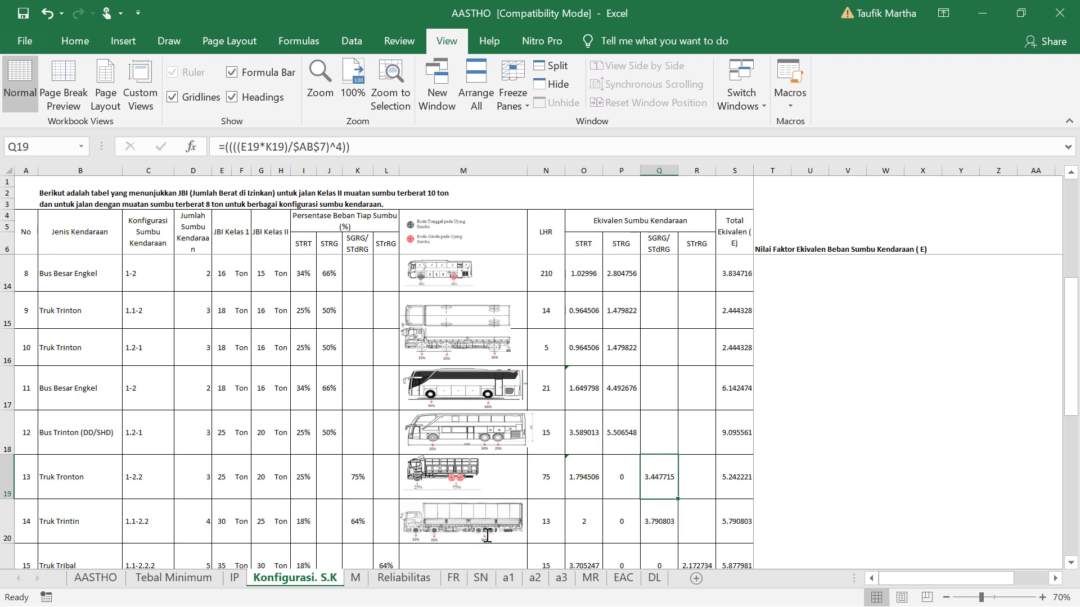
- Trace the cells referenced by the STRT equivalent formula in the Truk Trintin 1.1-2.2 row
click(582, 526)
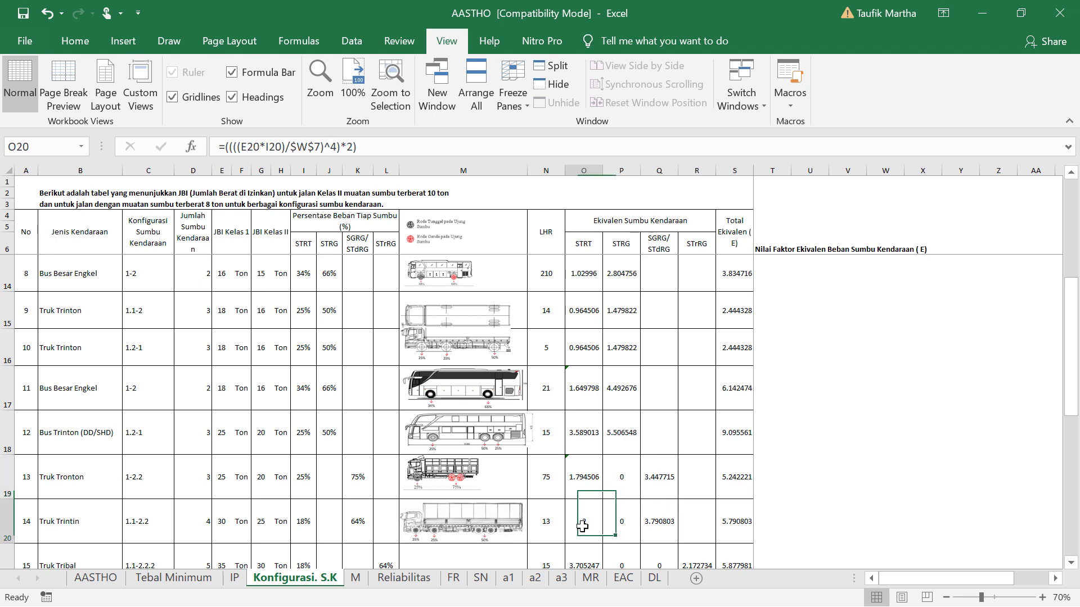
click(386, 147)
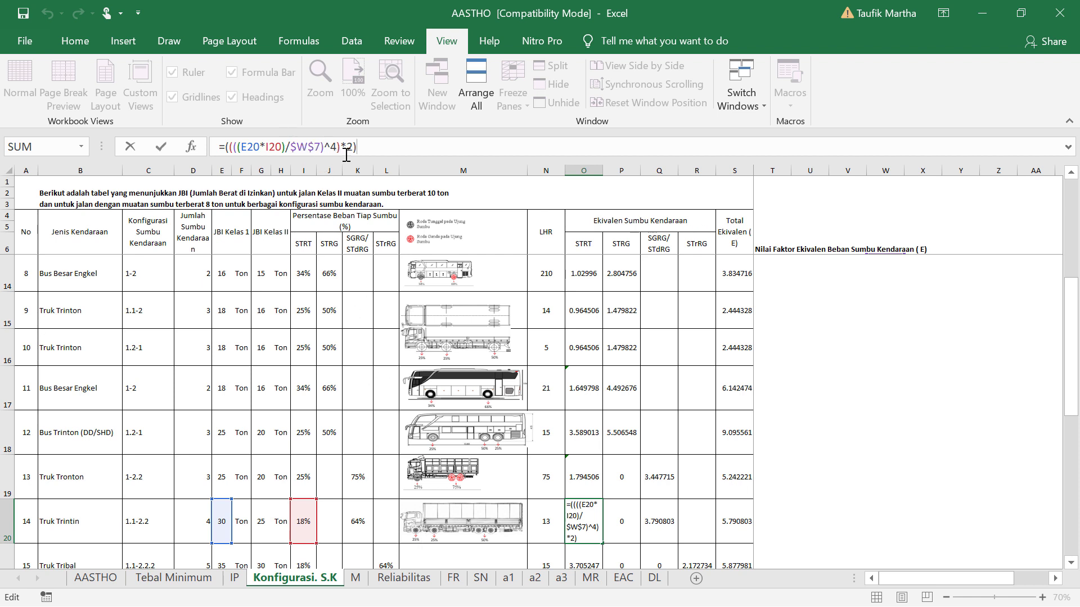
key(Return)
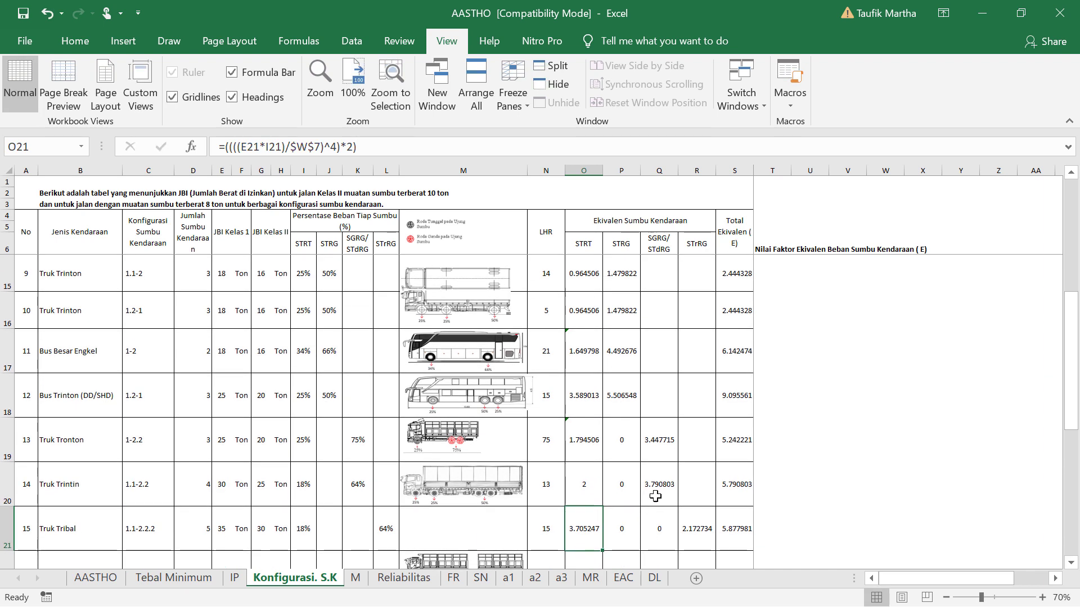
- Trace the cells and reference load used by the Truk Trintin SGRG/STdRG formula, and view the remaining vehicle rows
click(660, 478)
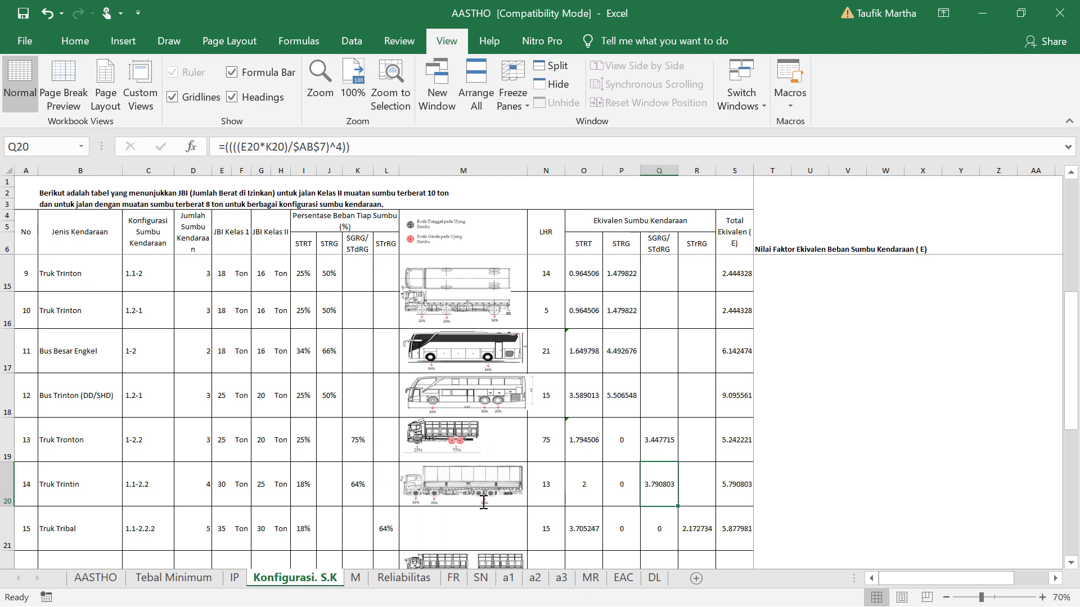
key(F2)
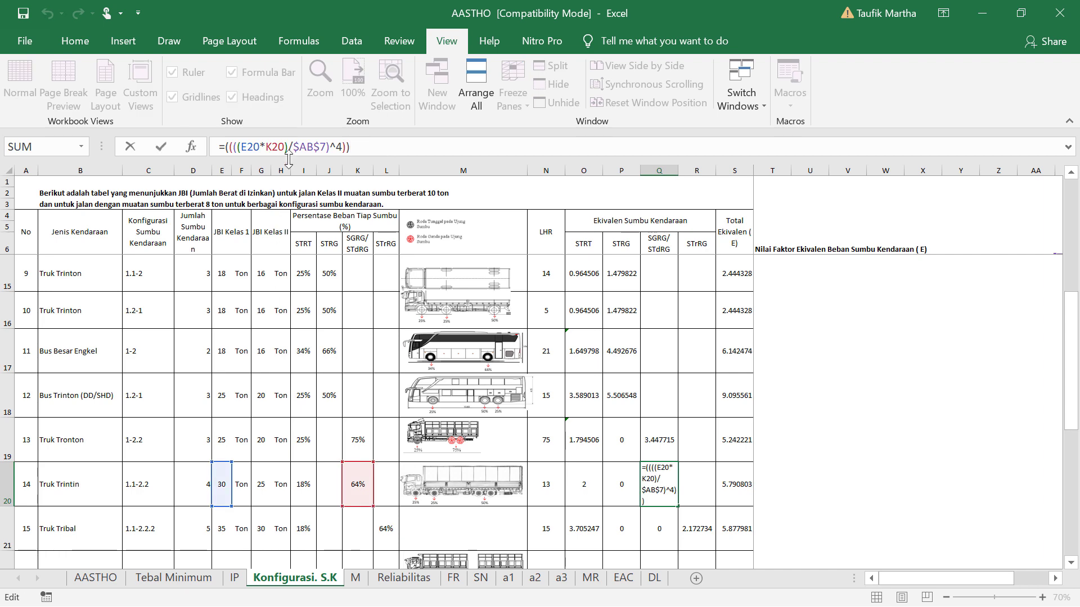
scroll(936, 506, up, 3)
click(1055, 578)
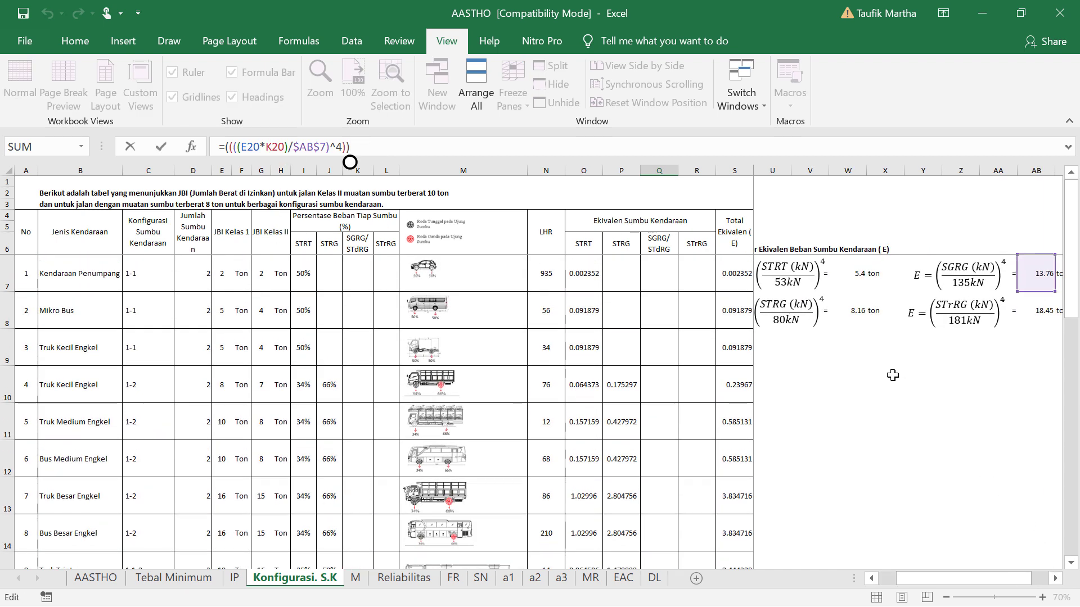
scroll(651, 390, down, 3)
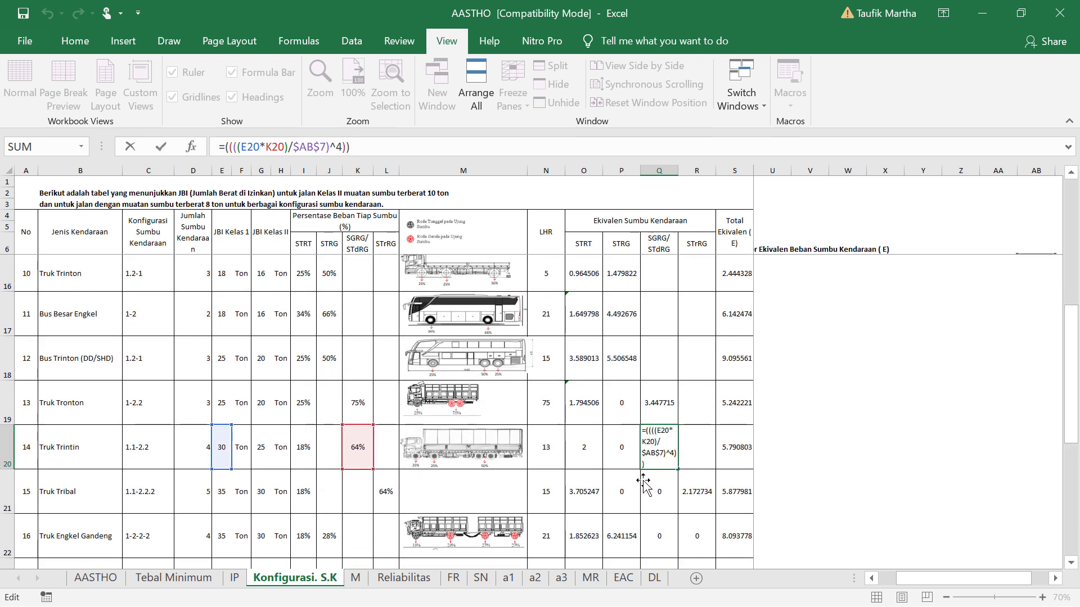
key(Return)
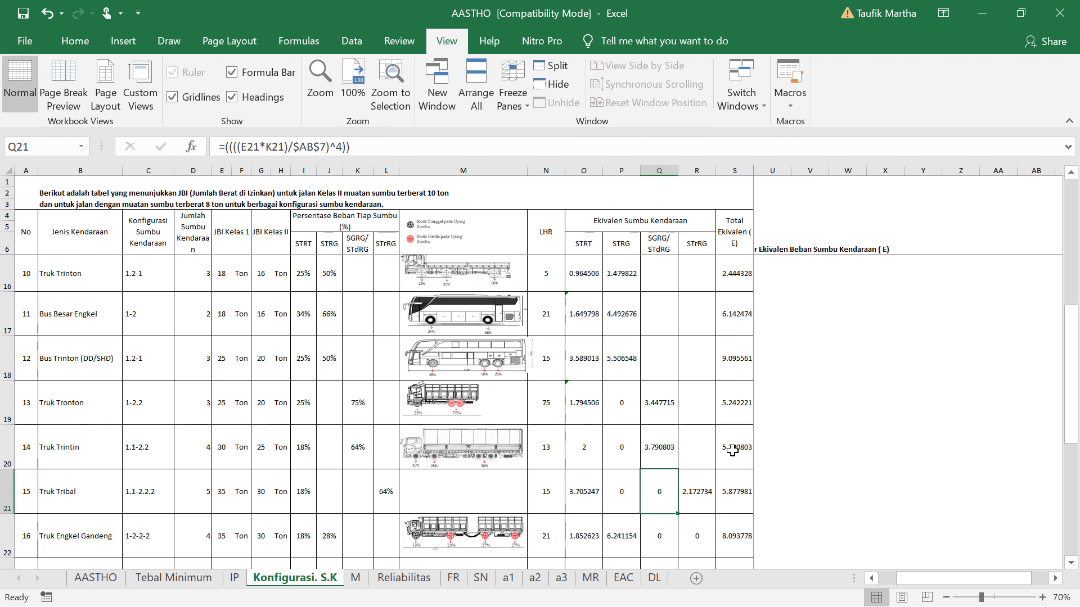
scroll(732, 449, down, 3)
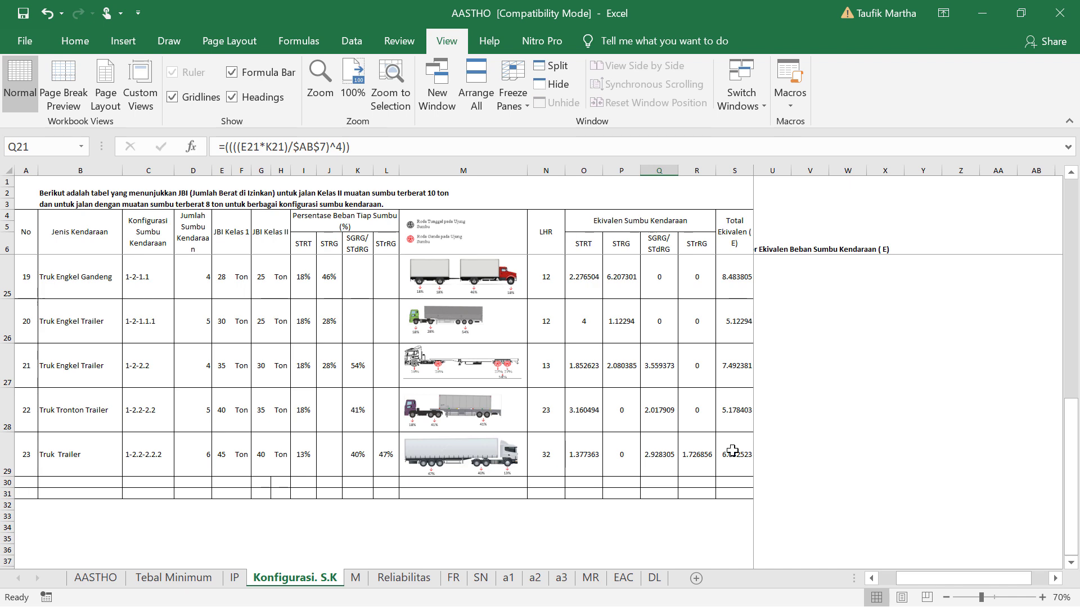
- Inspect the STRT equivalent formula in the Truk Trailer 1-2.2-2.2.2 row and review the last vehicle rows
scroll(732, 451, up, 3)
scroll(732, 455, down, 3)
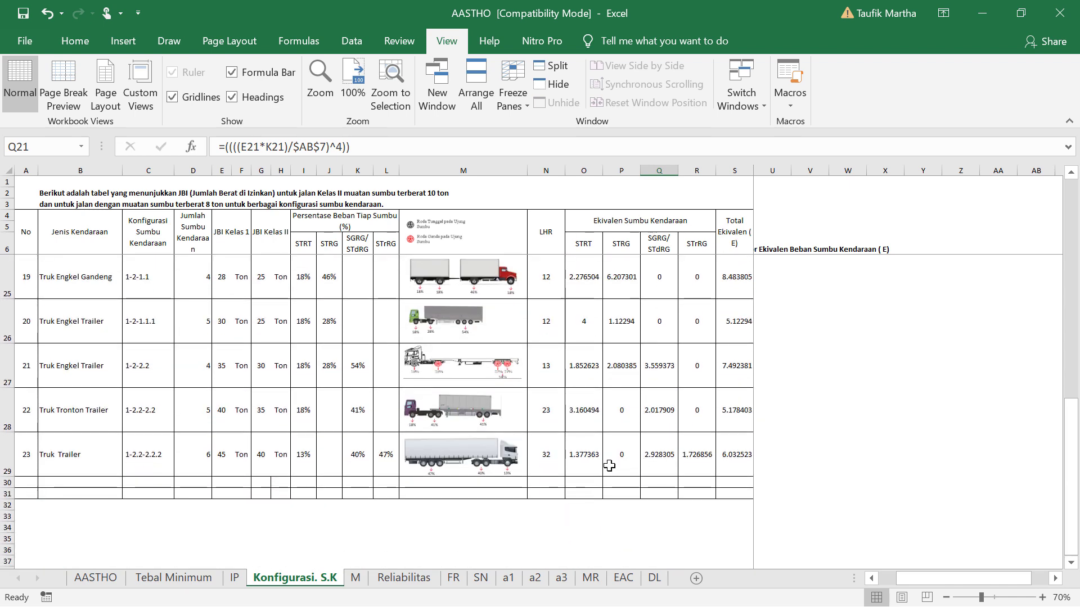
click(581, 461)
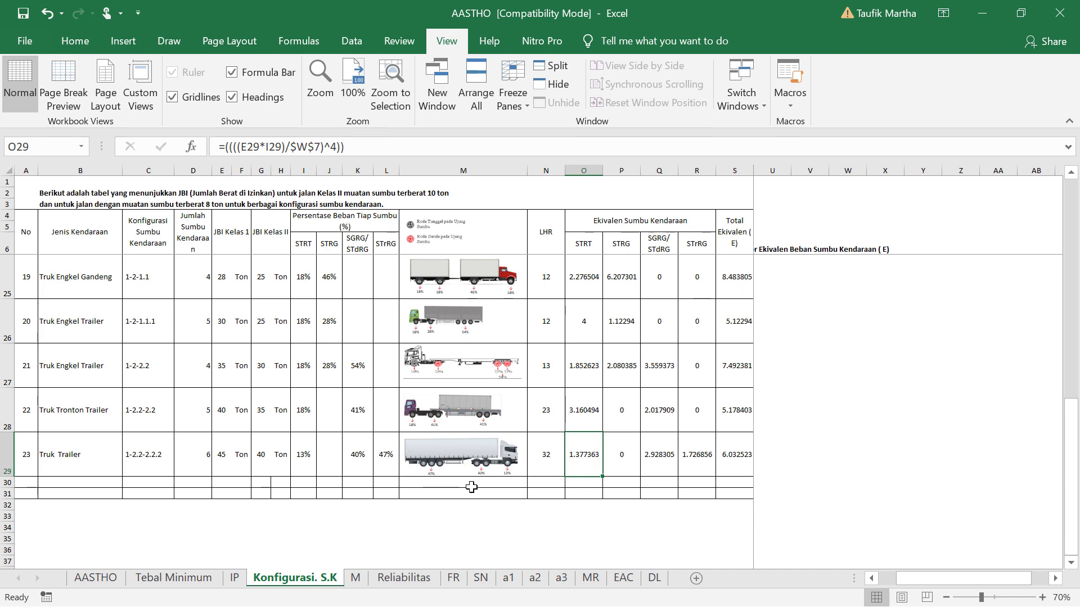
scroll(471, 487, up, 3)
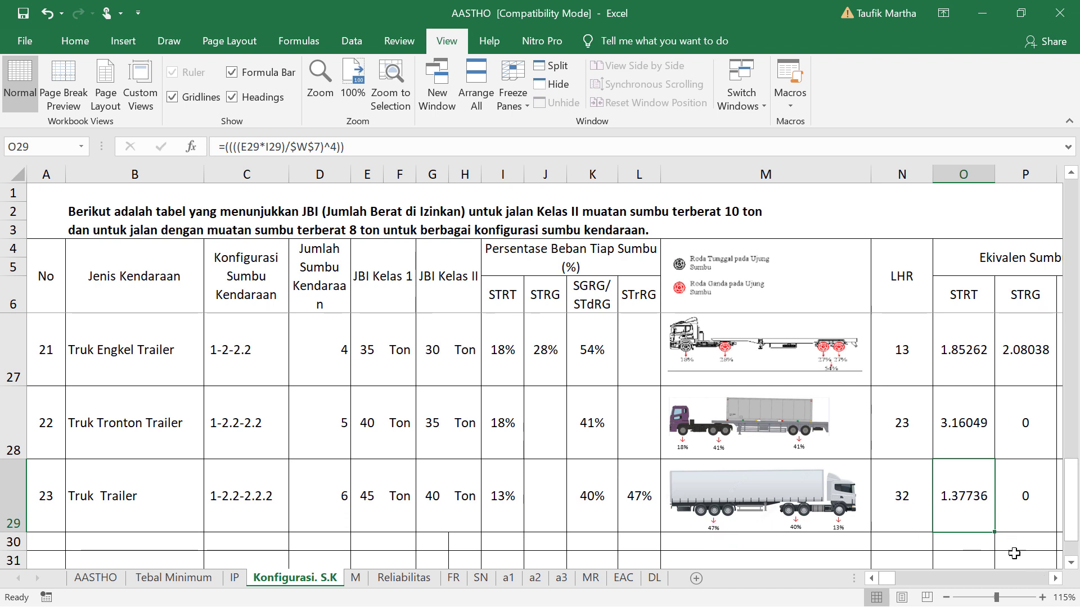
ctrl+scroll(757, 503, down, 2)
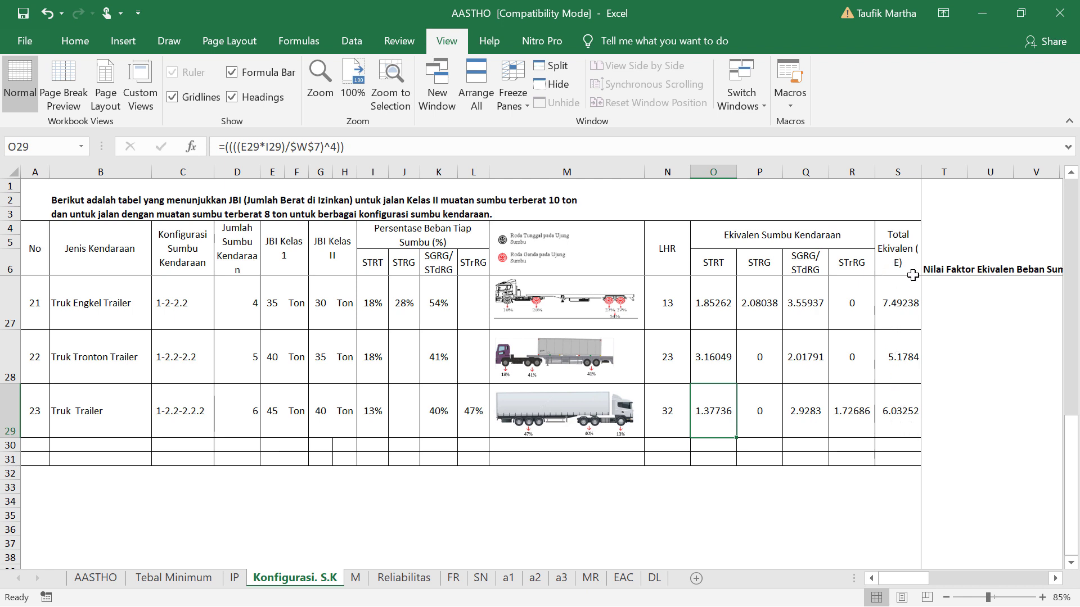
- On the AASTHO sheet, inspect the linked equivalent factor for Kendaraan Penumpang and trace the cells its ESAL formula references
click(93, 578)
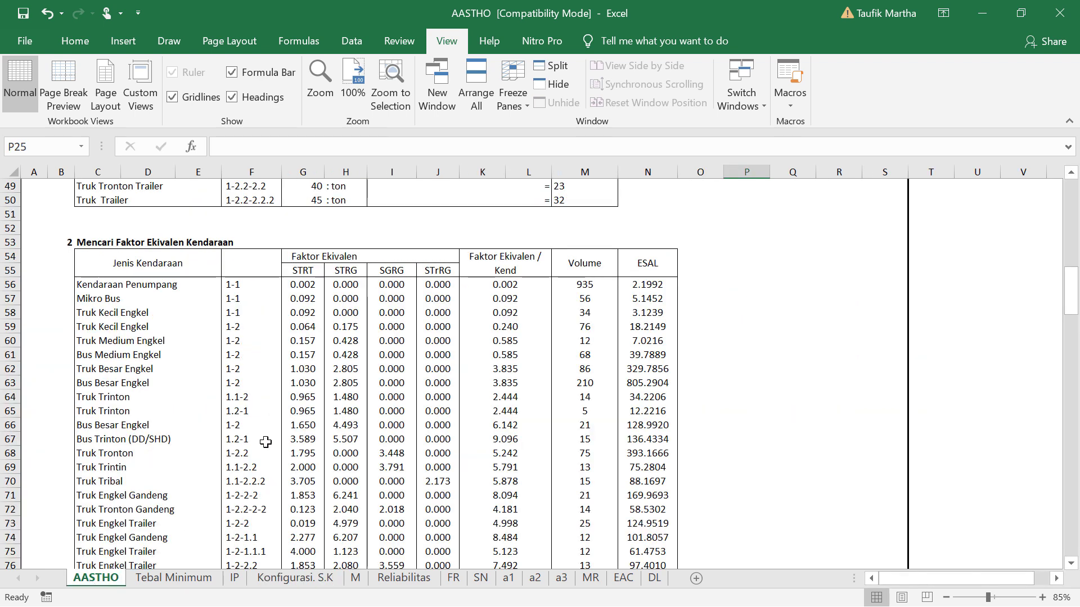
click(494, 284)
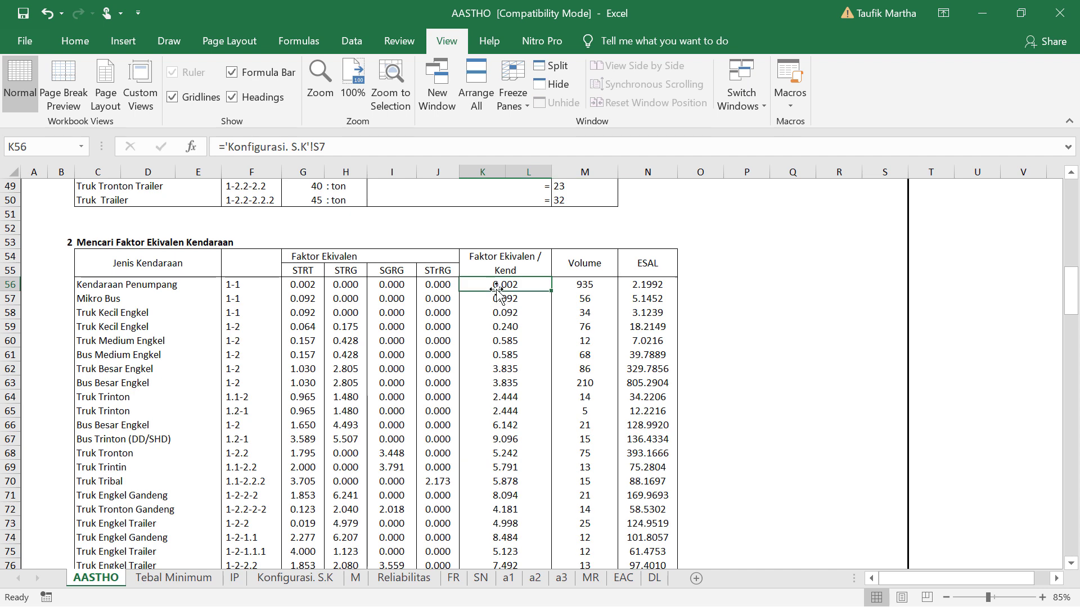
scroll(498, 452, down, 1)
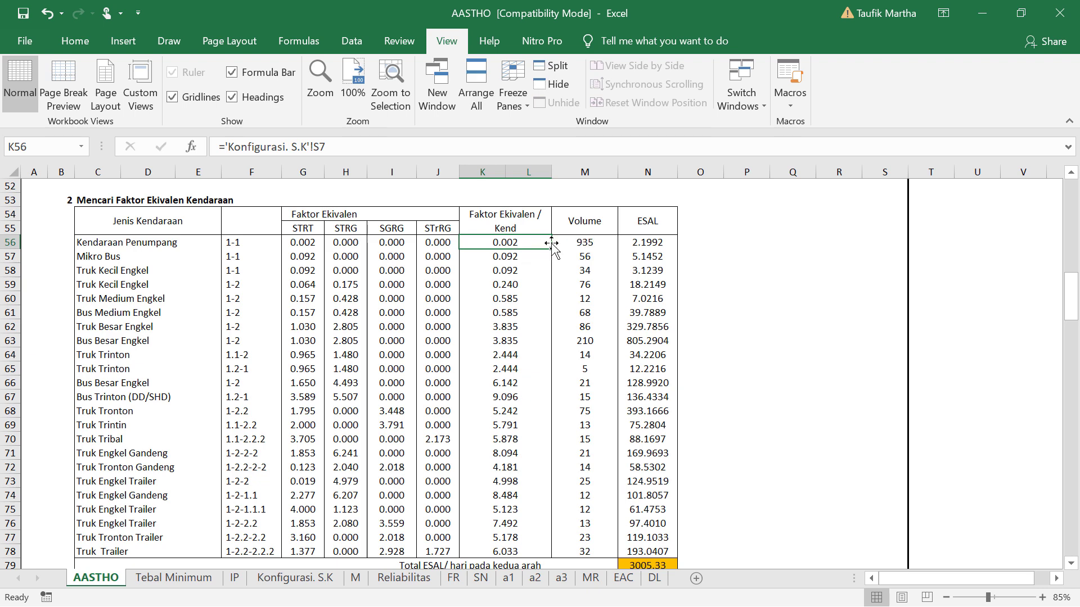
click(633, 242)
click(317, 147)
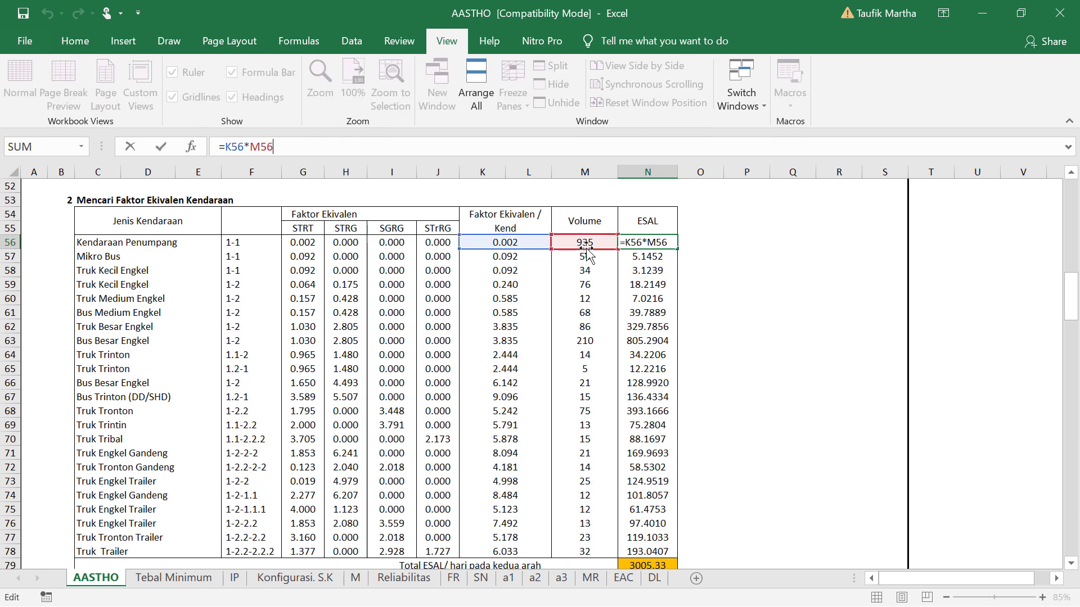
key(Return)
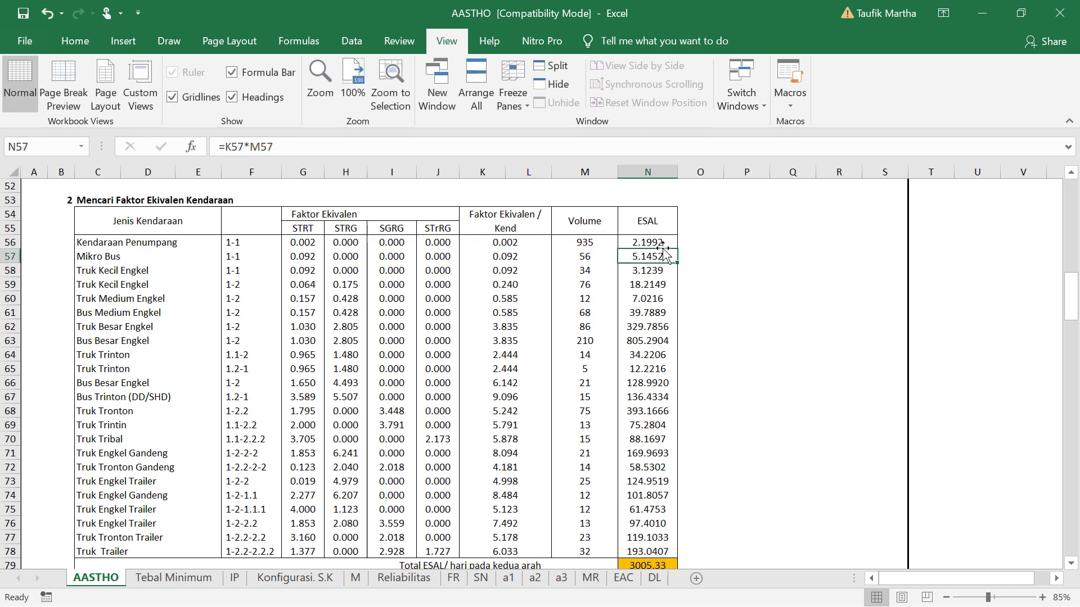
- Copy the ESAL formula from N56 down through N71, the Truk Engkel Gandeng 1-2-2-2 row
click(671, 243)
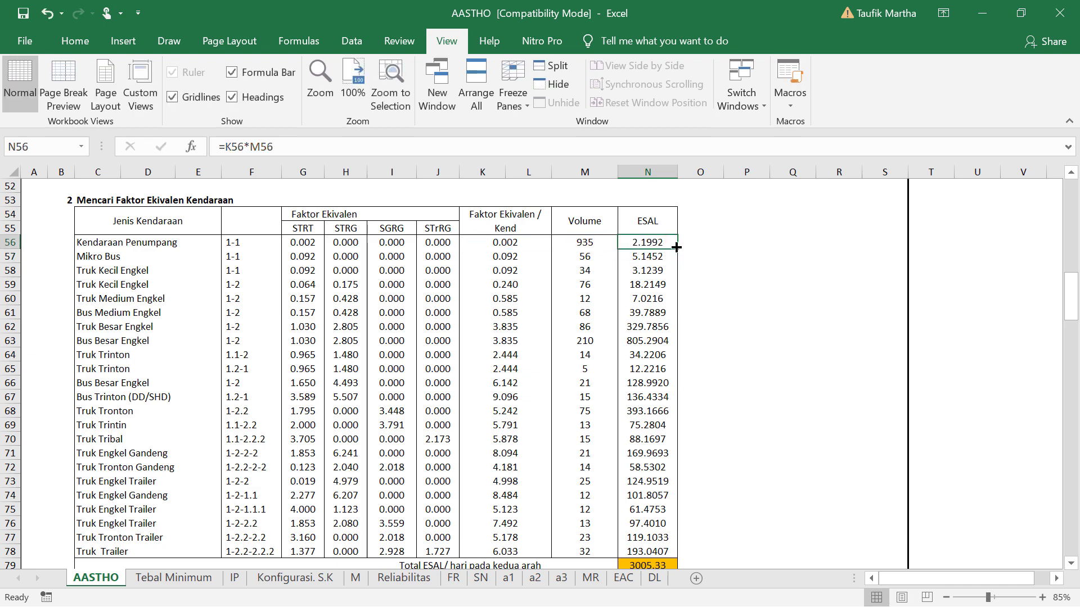
drag(678, 249, 678, 459)
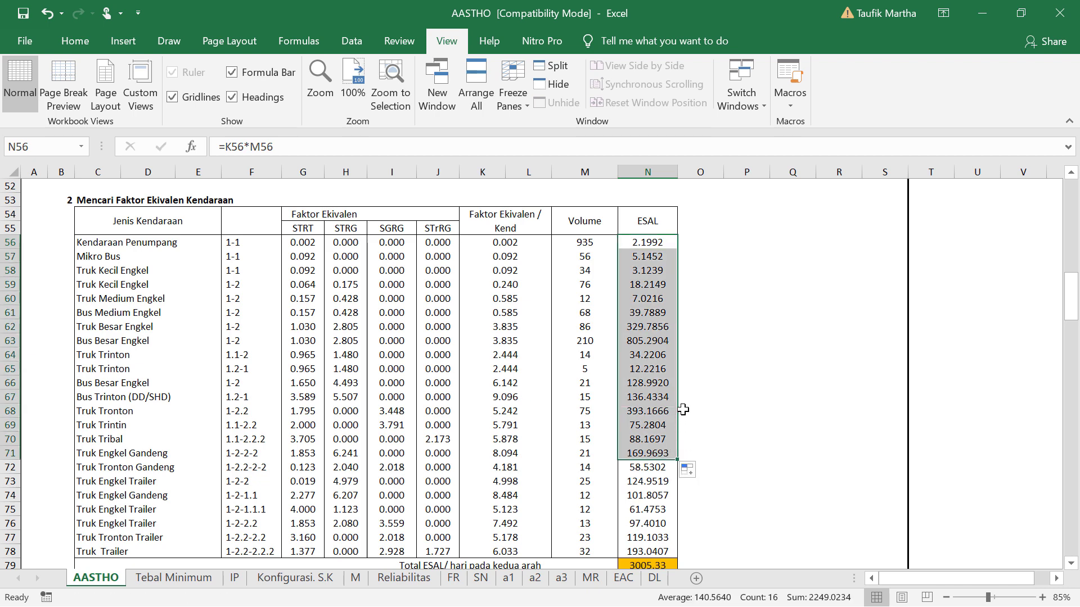
click(717, 413)
- Review the equivalent factor table down to its total ESAL per day and the annual standard axle load section
scroll(664, 407, down, 1)
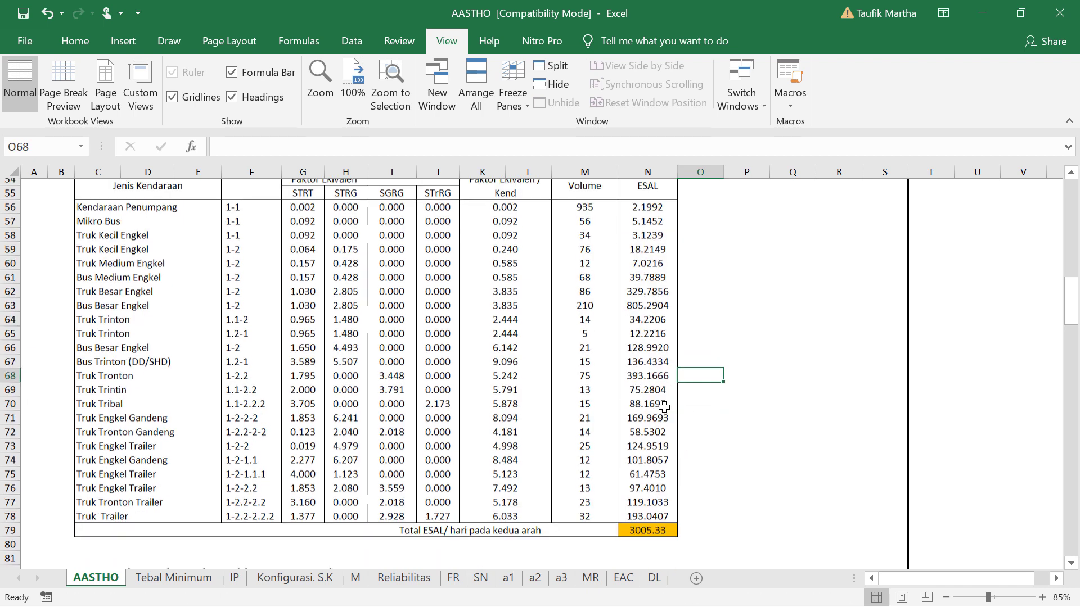
scroll(664, 407, up, 1)
scroll(683, 416, down, 1)
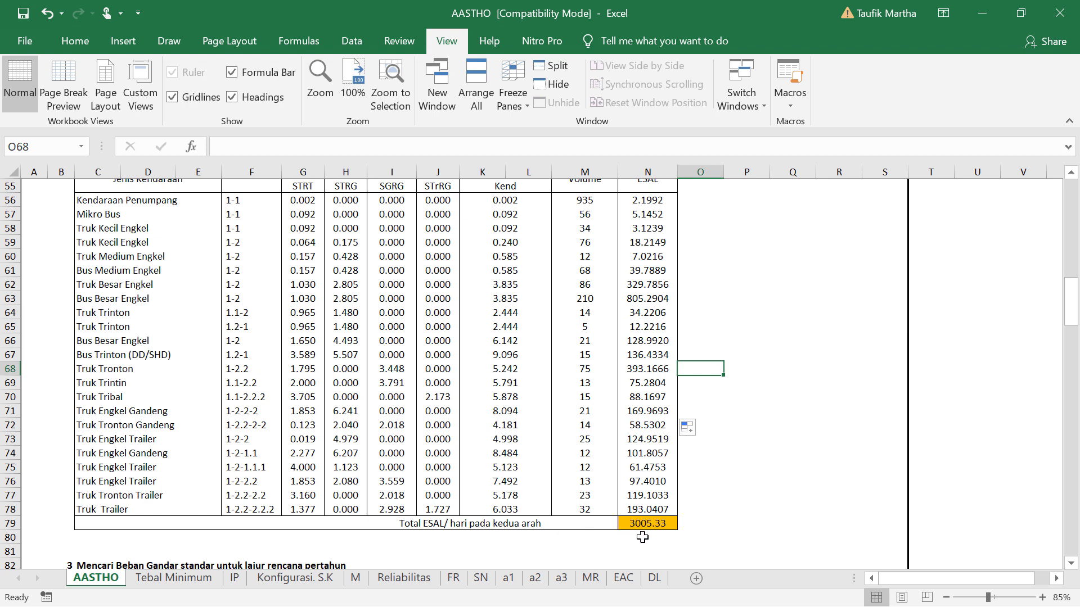
scroll(657, 532, up, 2)
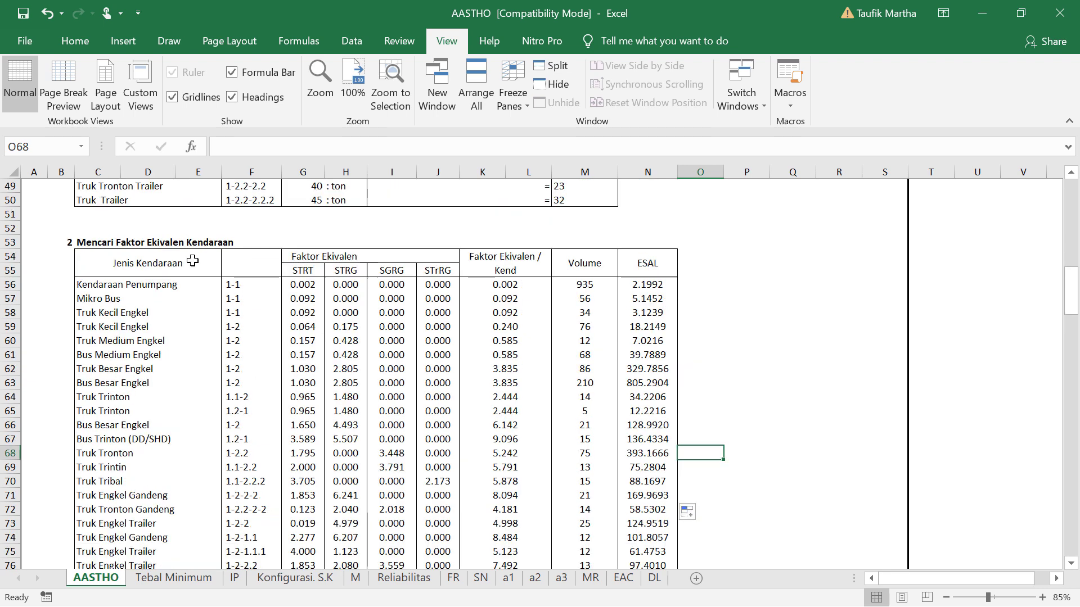
scroll(226, 257, down, 6)
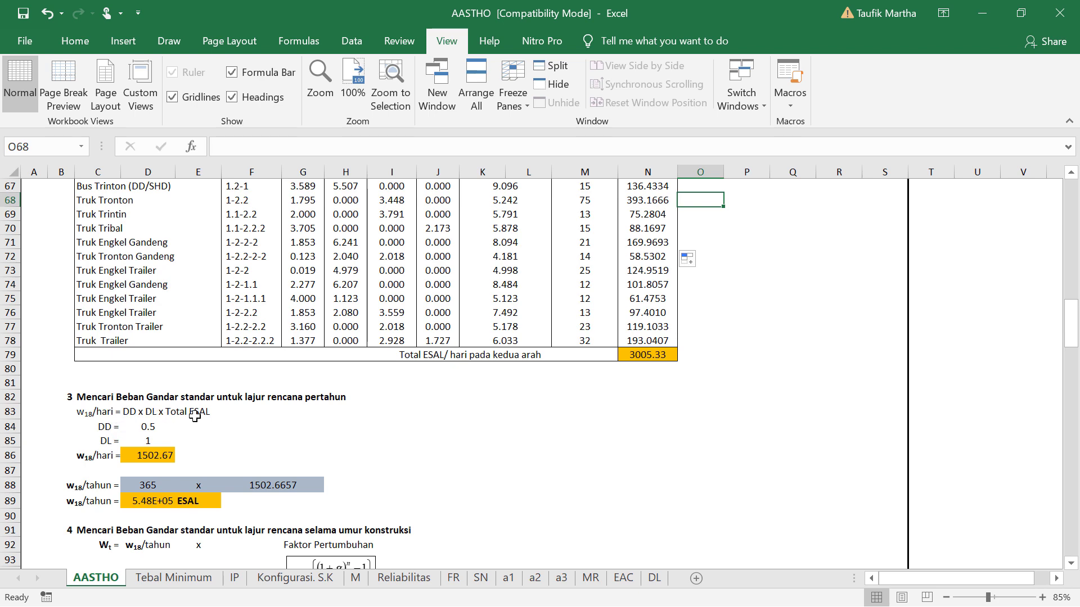
- Check the DD factor in D84 against the direction and lane distribution tables on the DL sheet, and return to AASTHO
scroll(195, 416, down, 1)
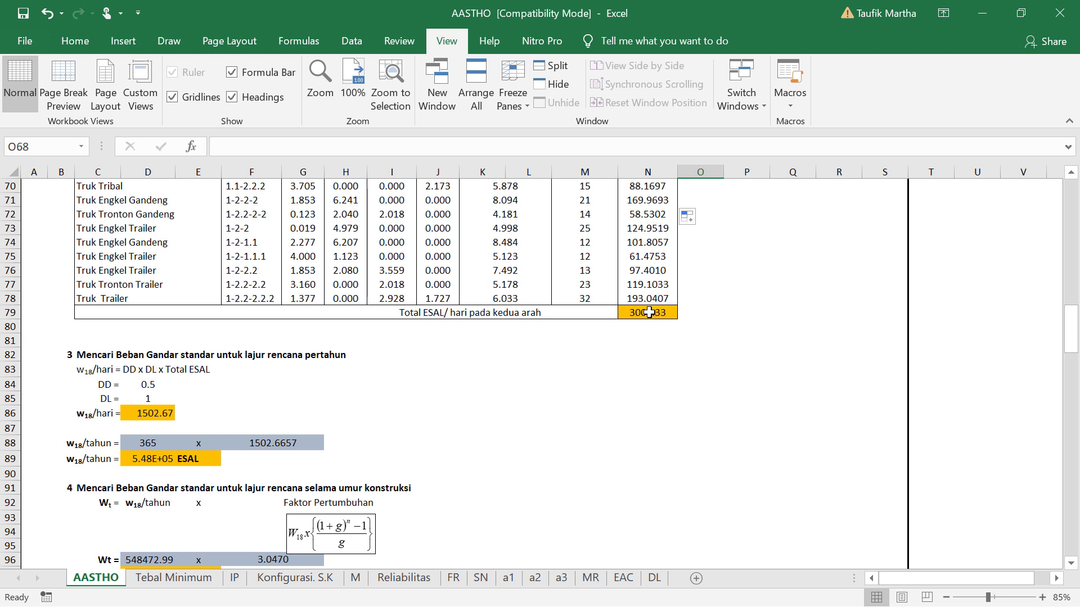
click(148, 385)
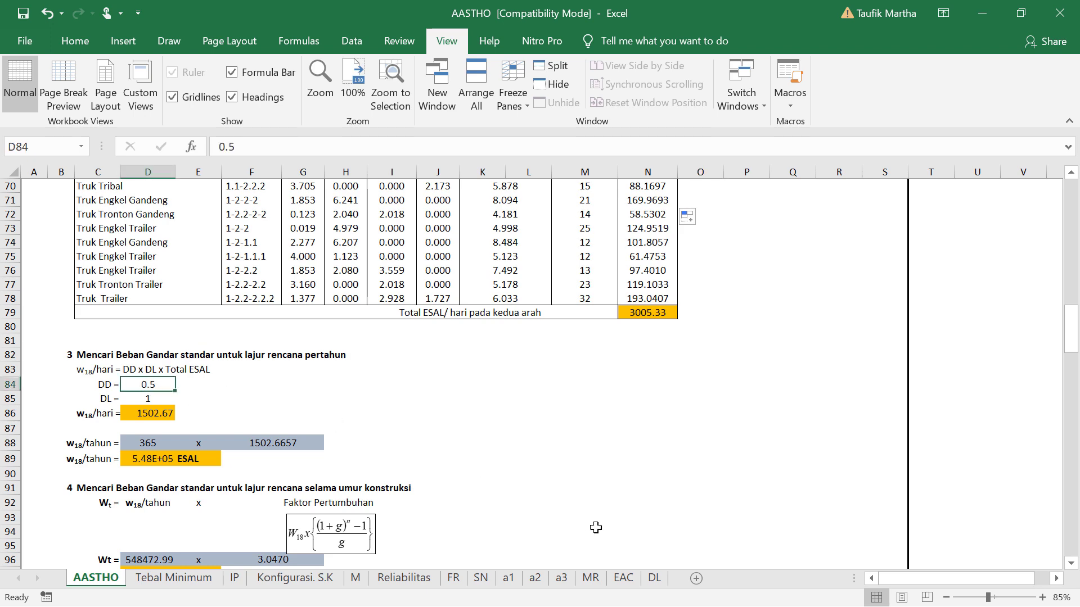
click(653, 579)
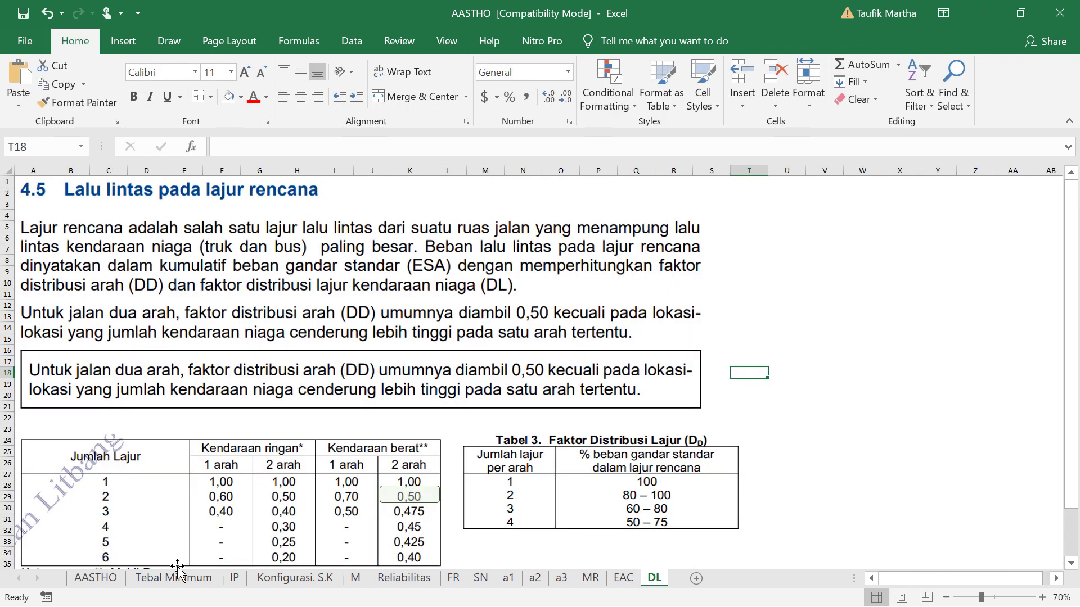
click(89, 584)
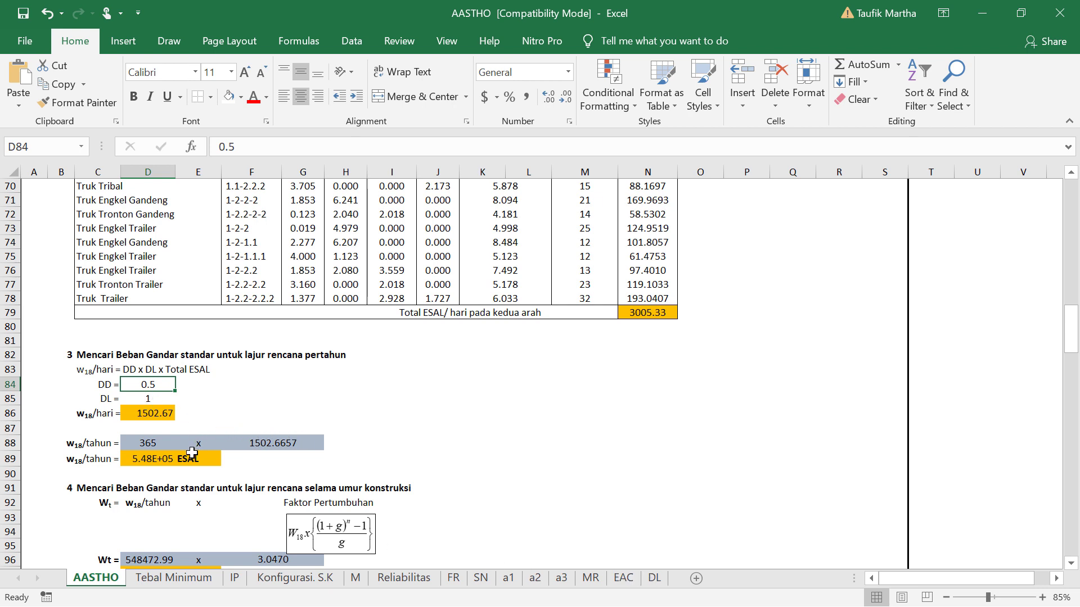
- Trace the cells referenced by the daily w18 formula in D86
click(151, 415)
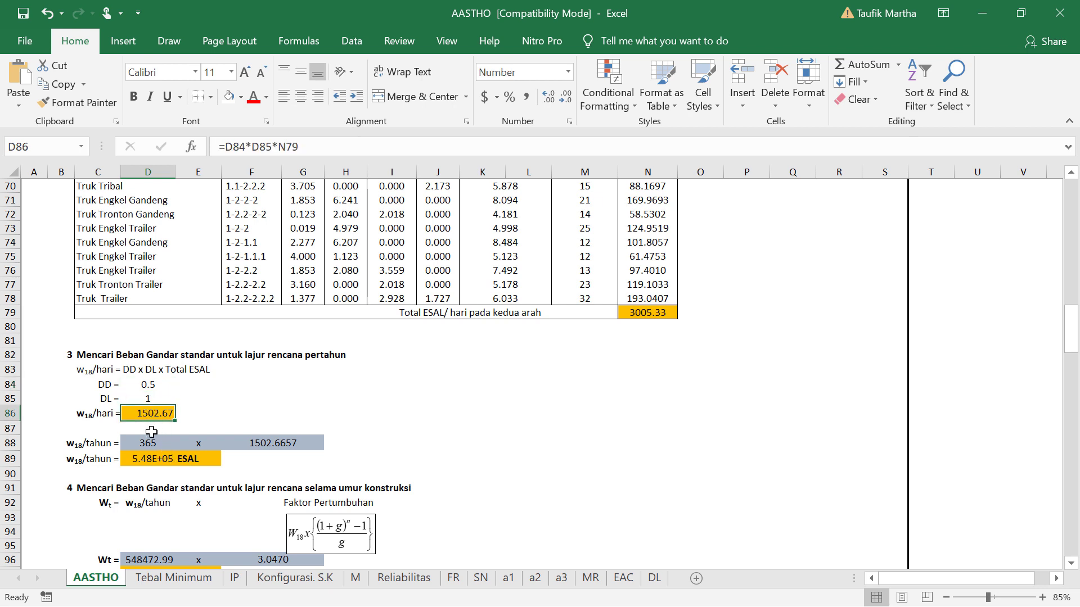
click(326, 145)
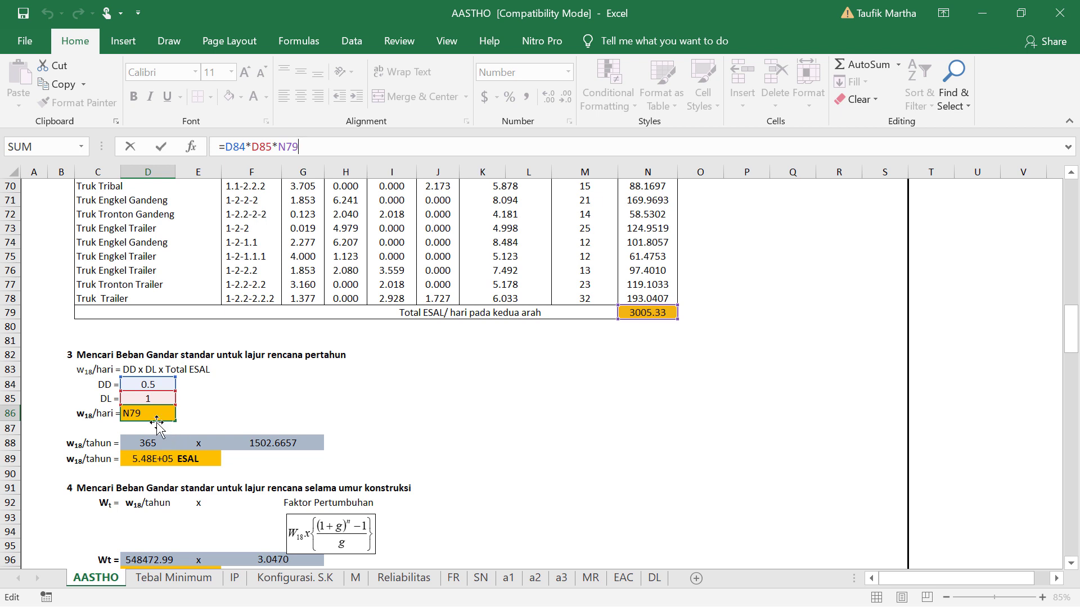
key(Return)
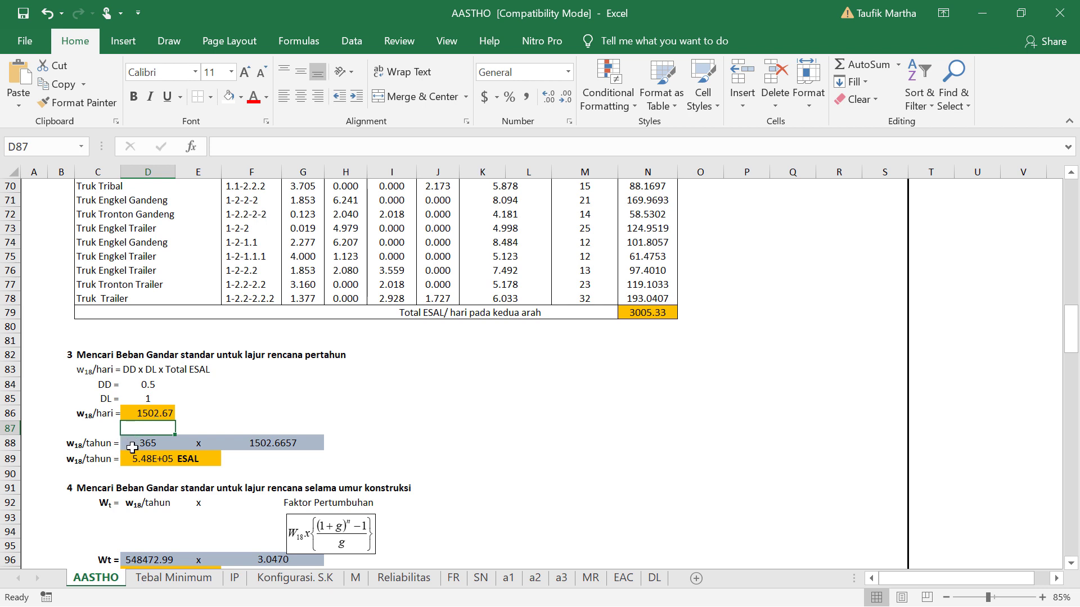
- Check the 365-day multiplier in D88 and set the annual w18 result in D89 to the General number format
click(150, 447)
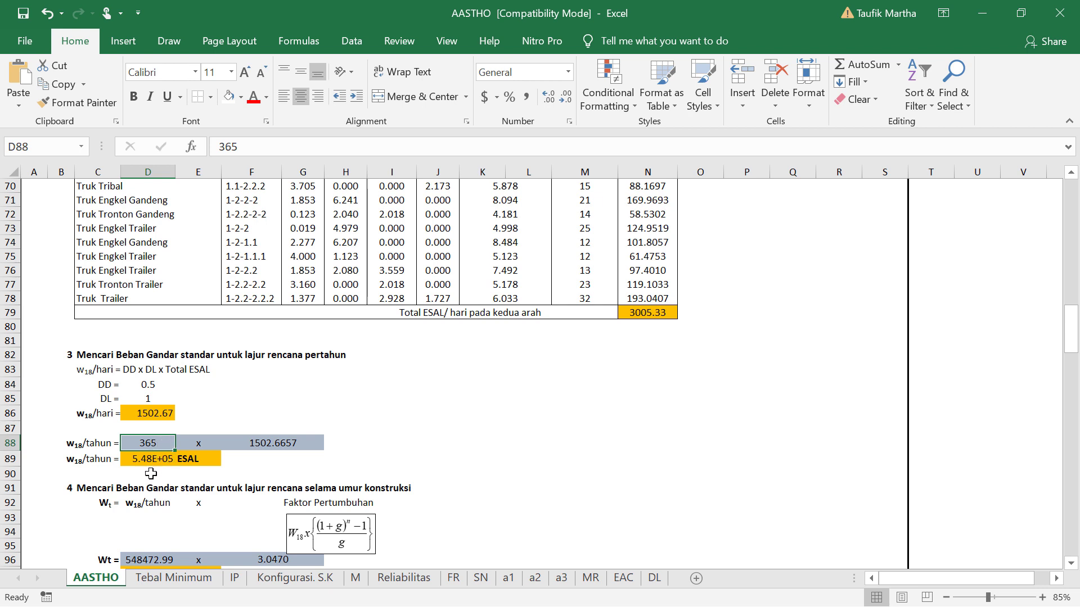
click(155, 461)
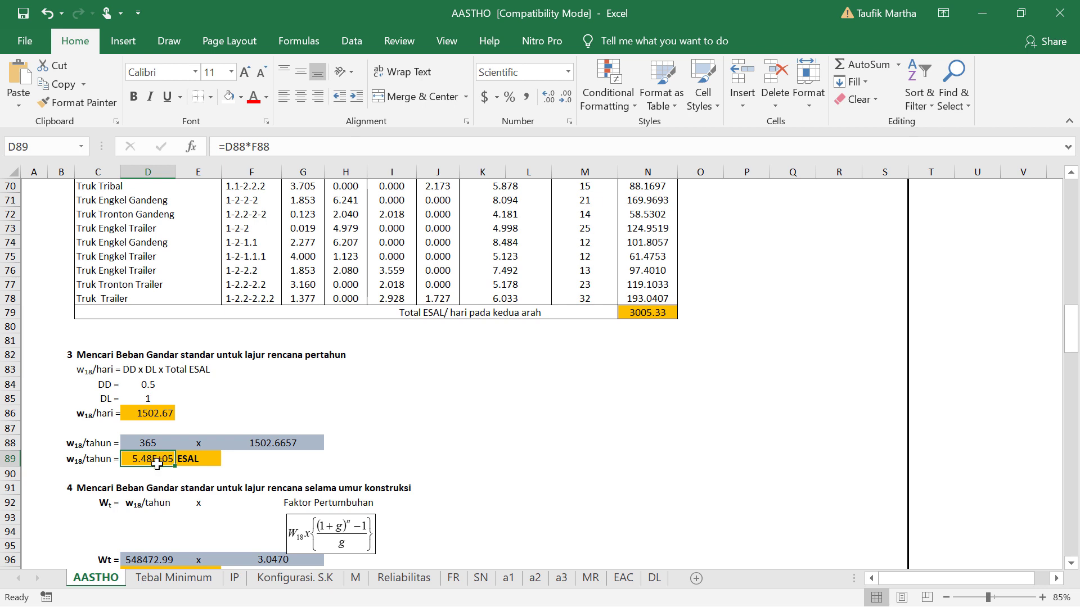
click(567, 72)
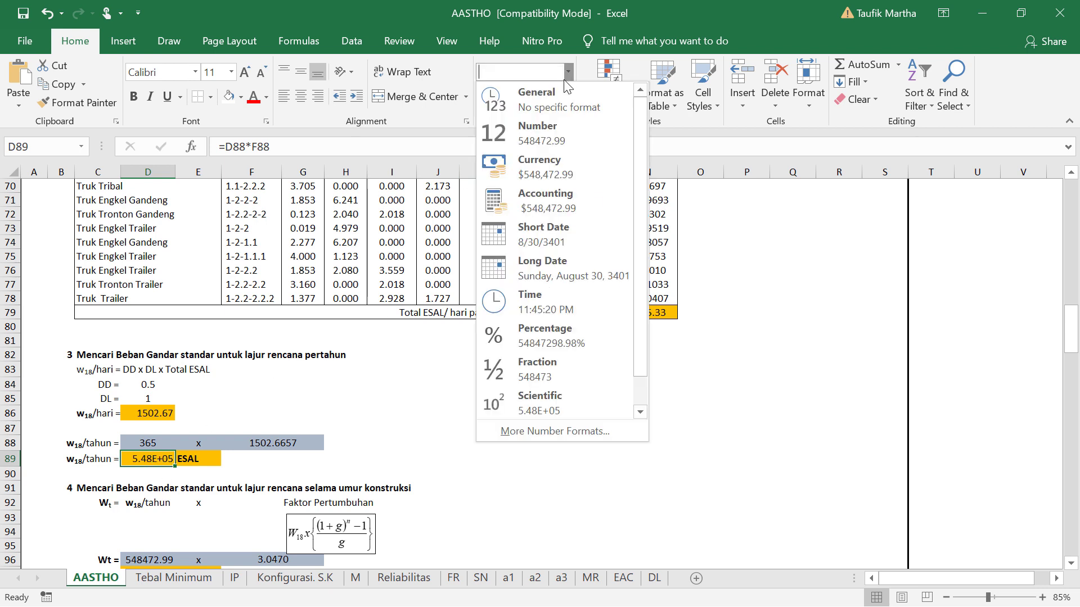
click(556, 104)
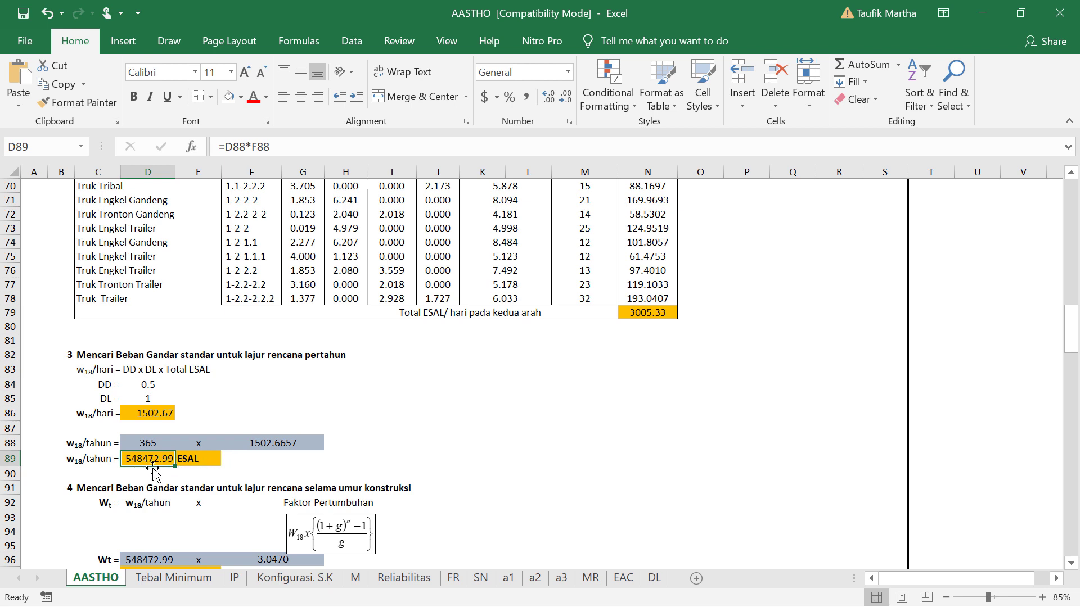
click(288, 455)
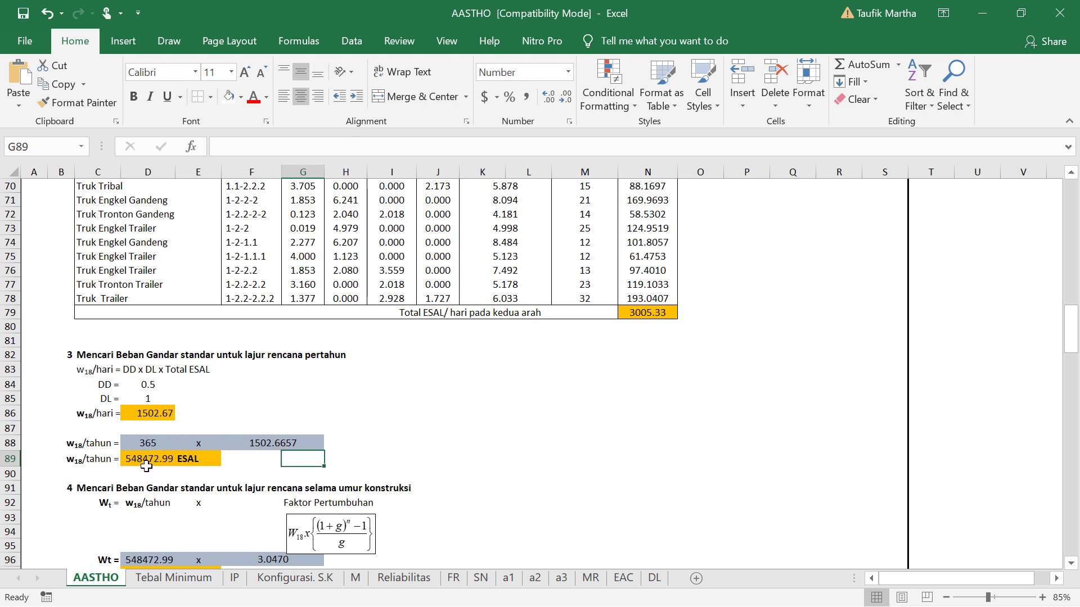
- Trace the general data cells referenced by the growth factor formula in section 4, cell F96
scroll(146, 464, down, 1)
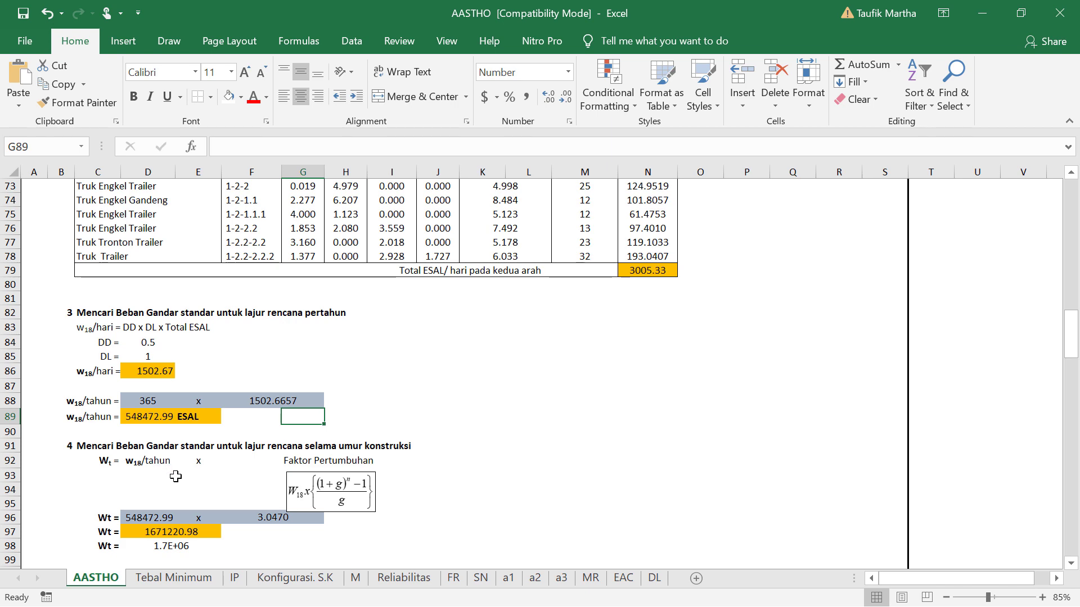
scroll(176, 466, down, 1)
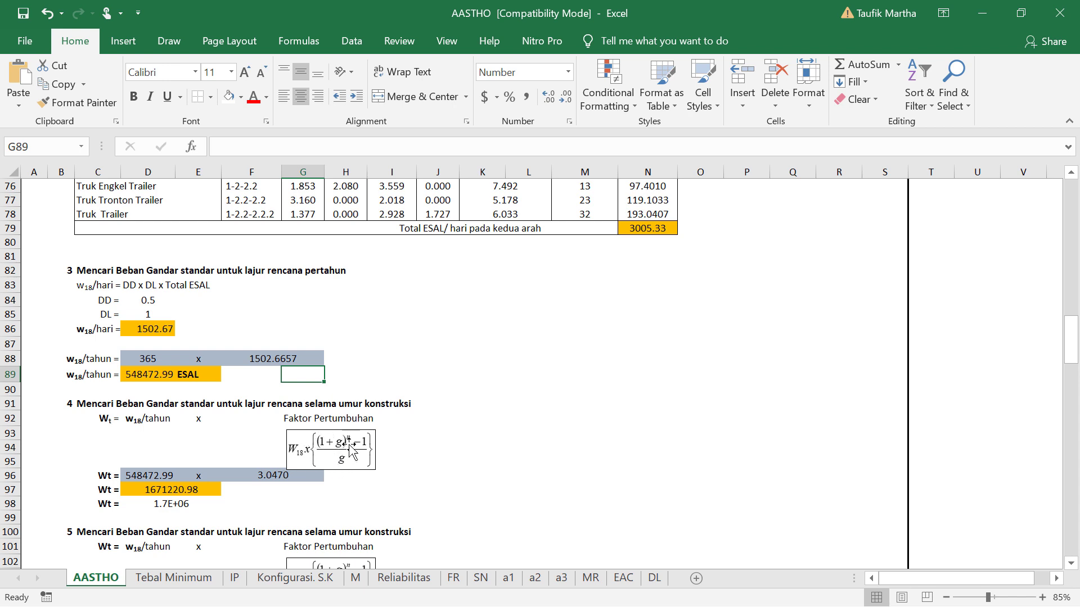
double_click(287, 479)
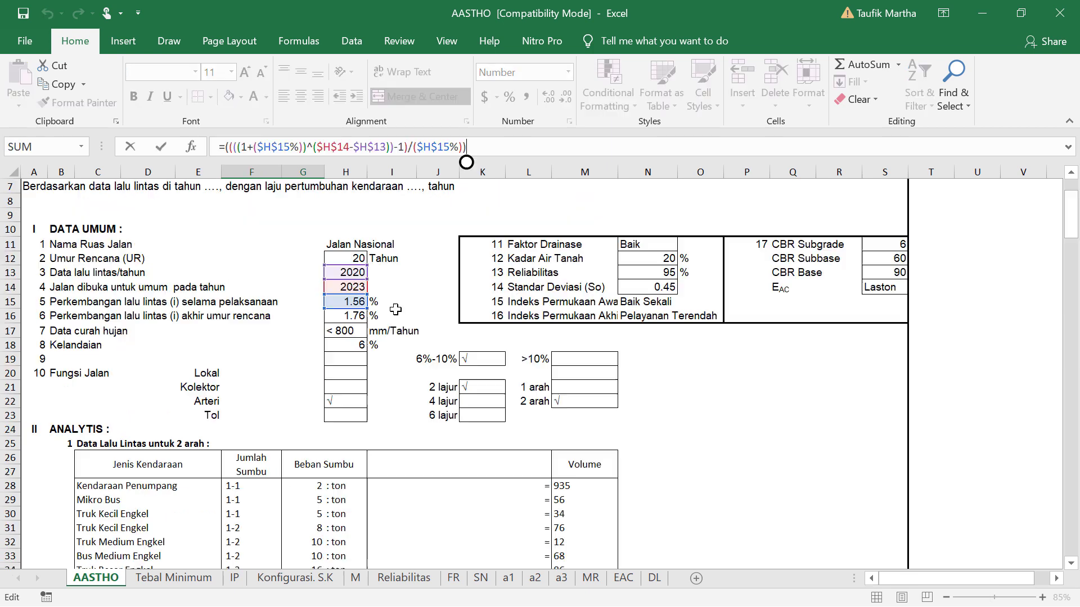
key(Return)
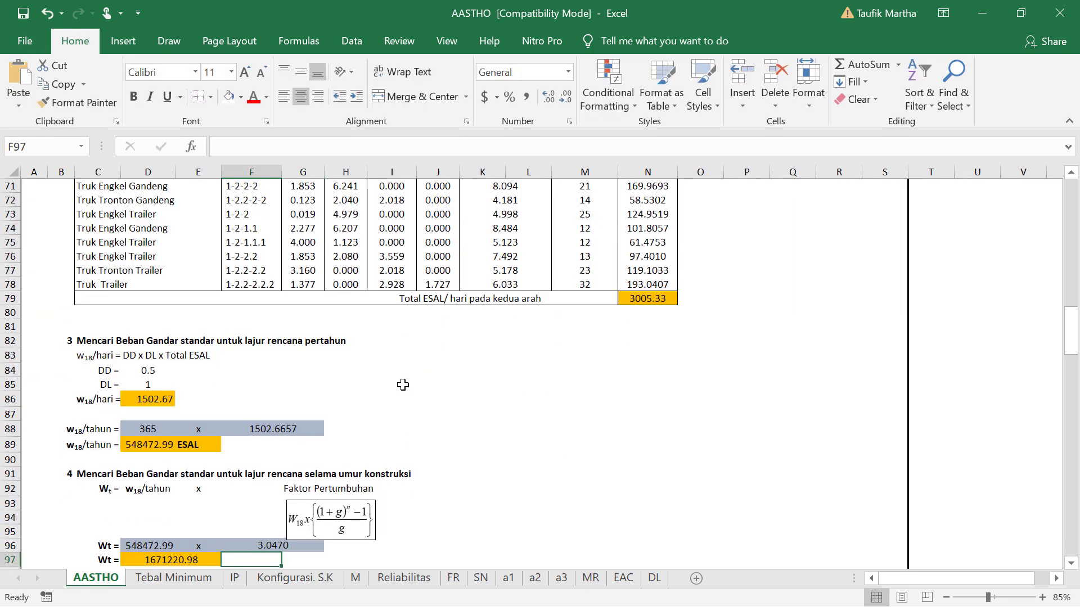
scroll(290, 552, down, 1)
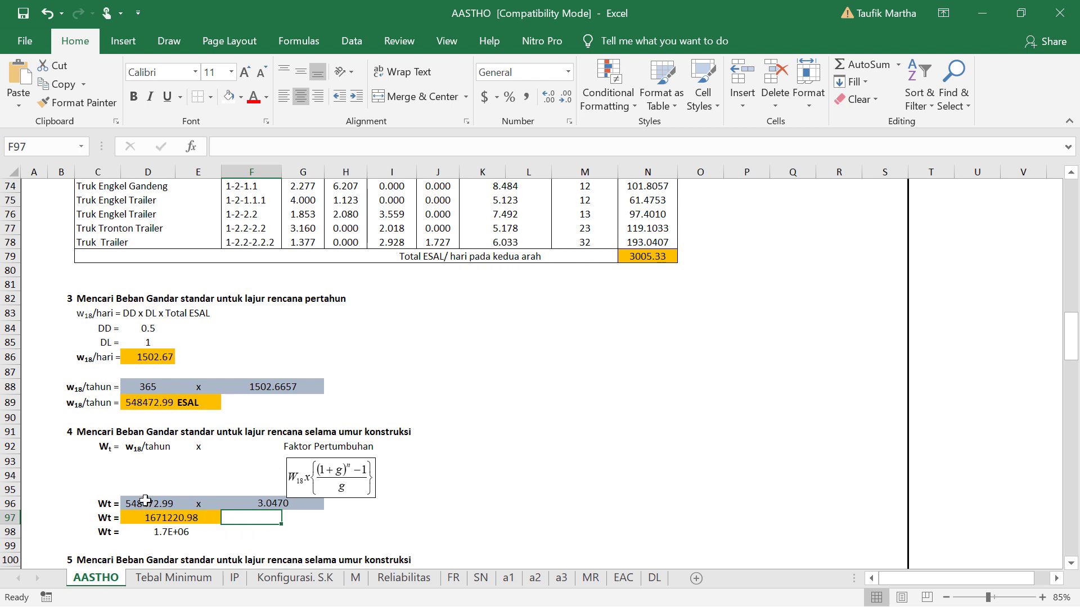
- Inspect the Wt formula for the construction period in D97 and select the section 5 heading in C100
click(163, 516)
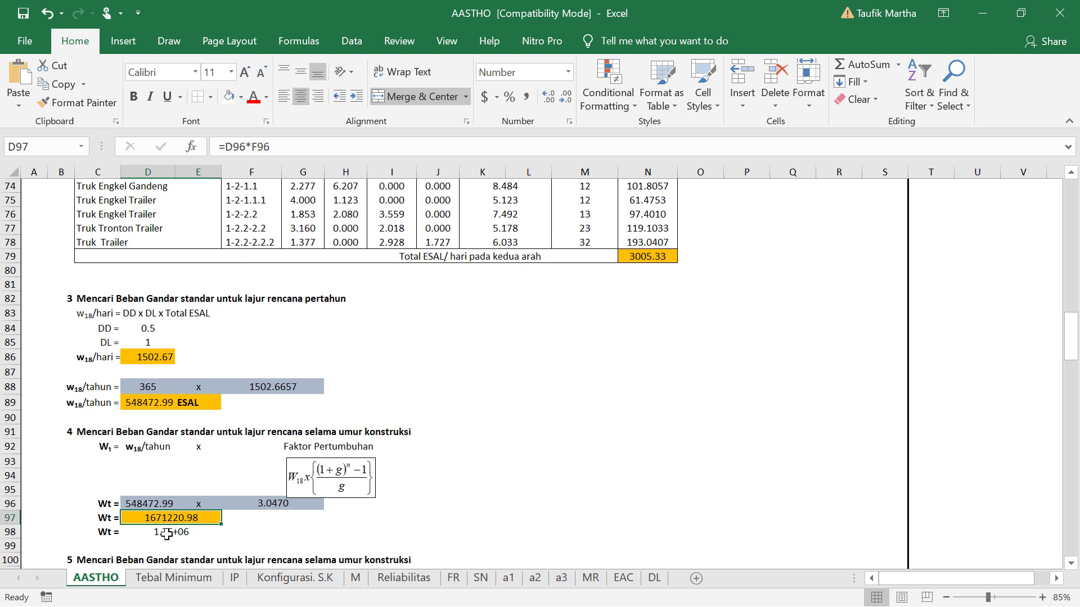
scroll(167, 534, down, 4)
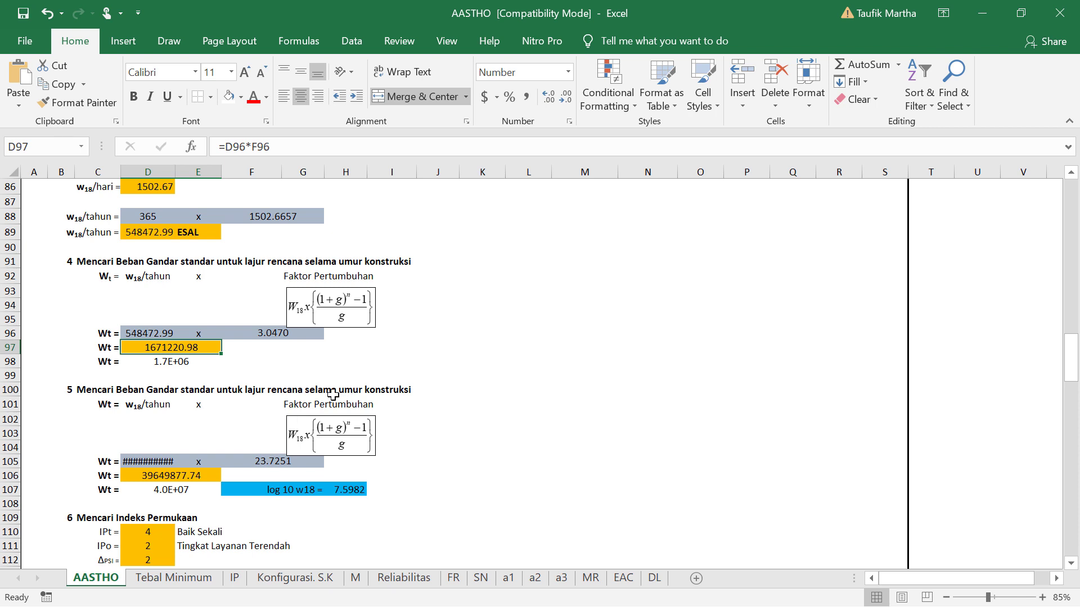
click(90, 393)
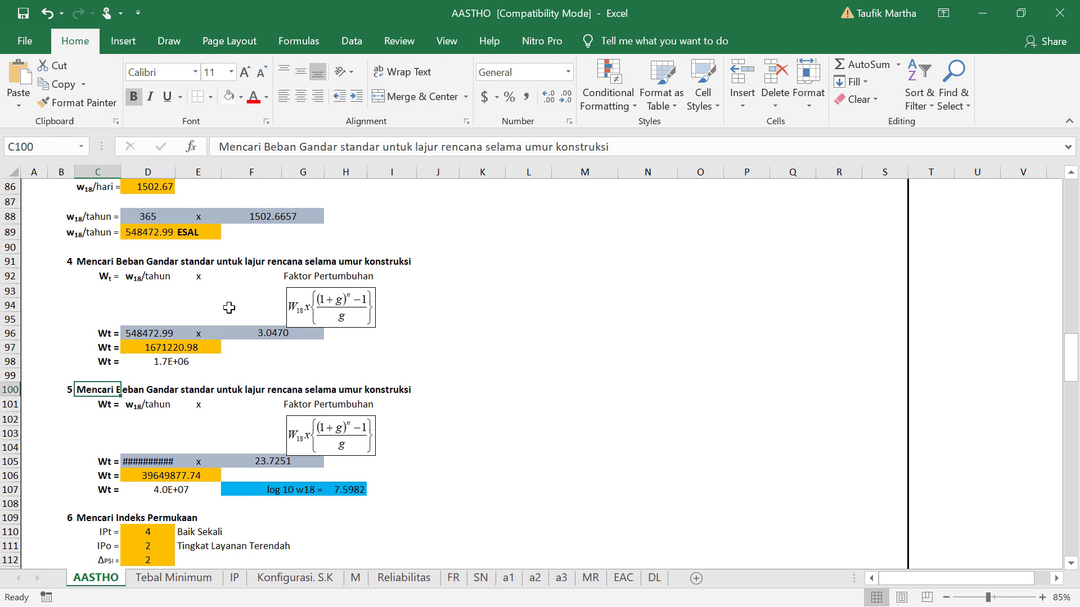
- Change the last word of the section 5 heading in C100 to "rencana"
double_click(585, 140)
text(rencana)
key(Return)
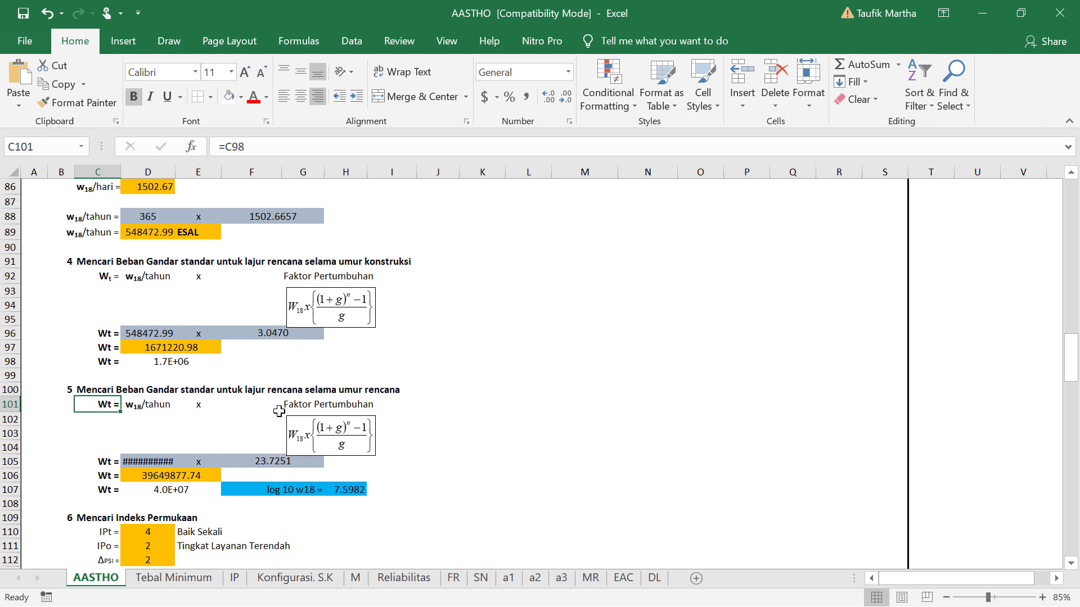
- Trace the general data cells referenced by the design-life growth factor formula in F105
click(269, 462)
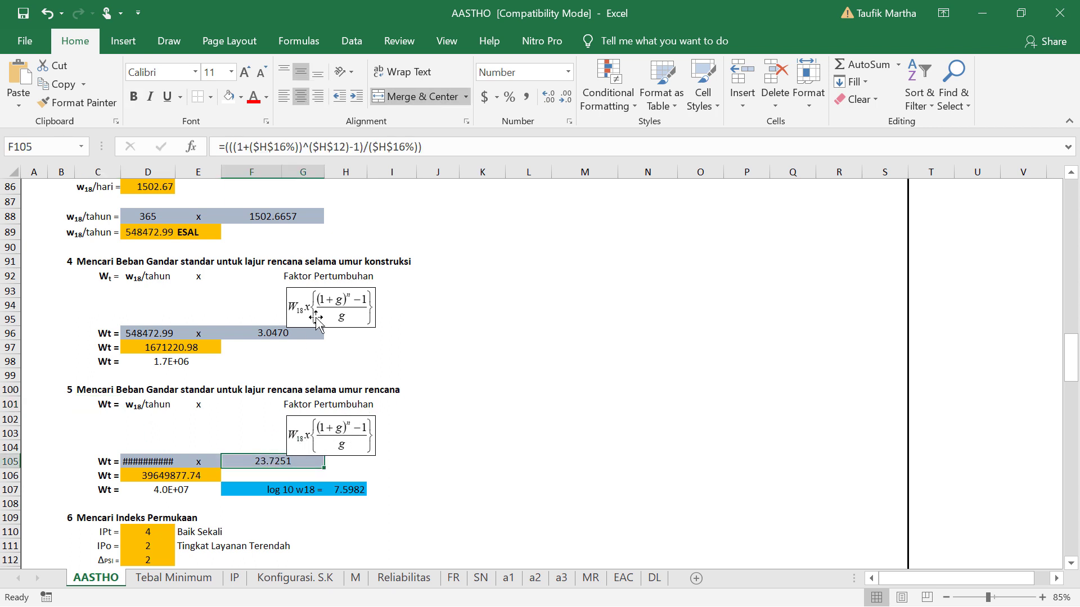
click(438, 154)
scroll(465, 354, up, 20)
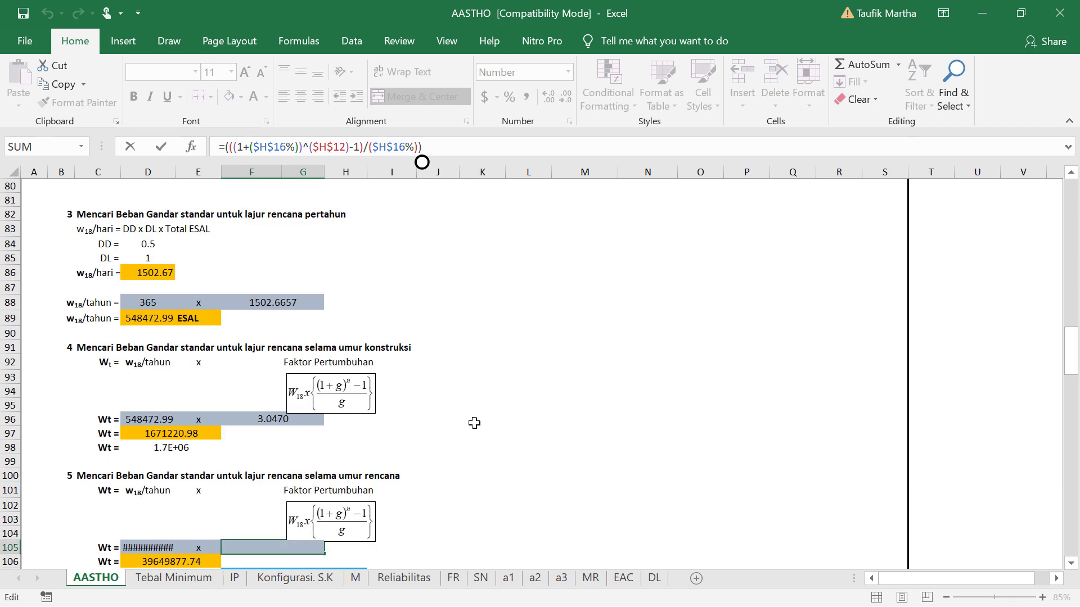
scroll(496, 424, up, 8)
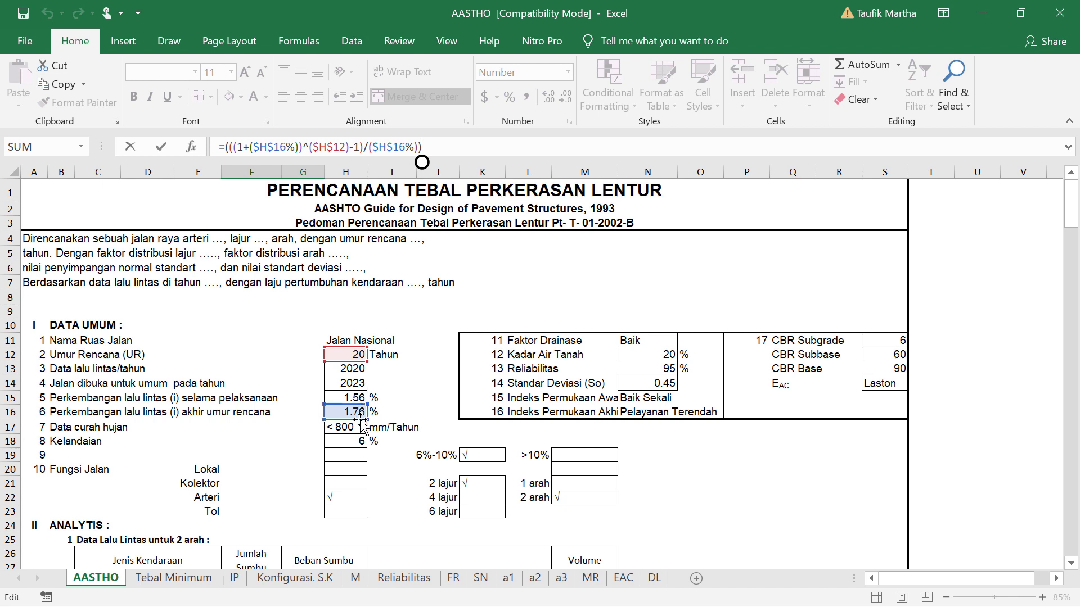
key(Return)
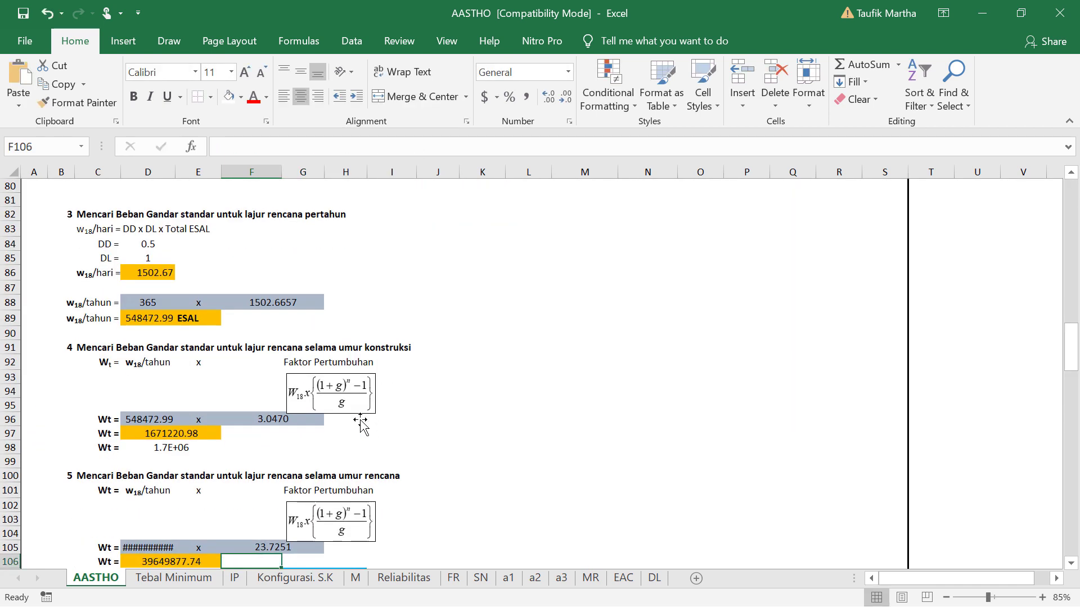
- Review the section 5 growth factor in F105 and inspect the load reference in D105
scroll(356, 422, down, 2)
scroll(332, 431, down, 3)
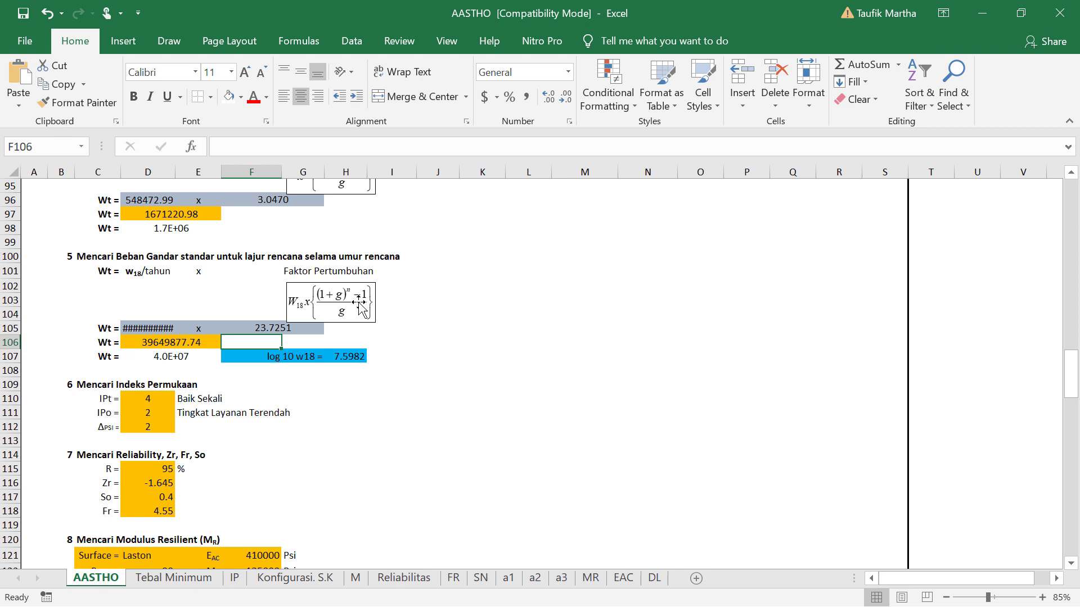
click(268, 327)
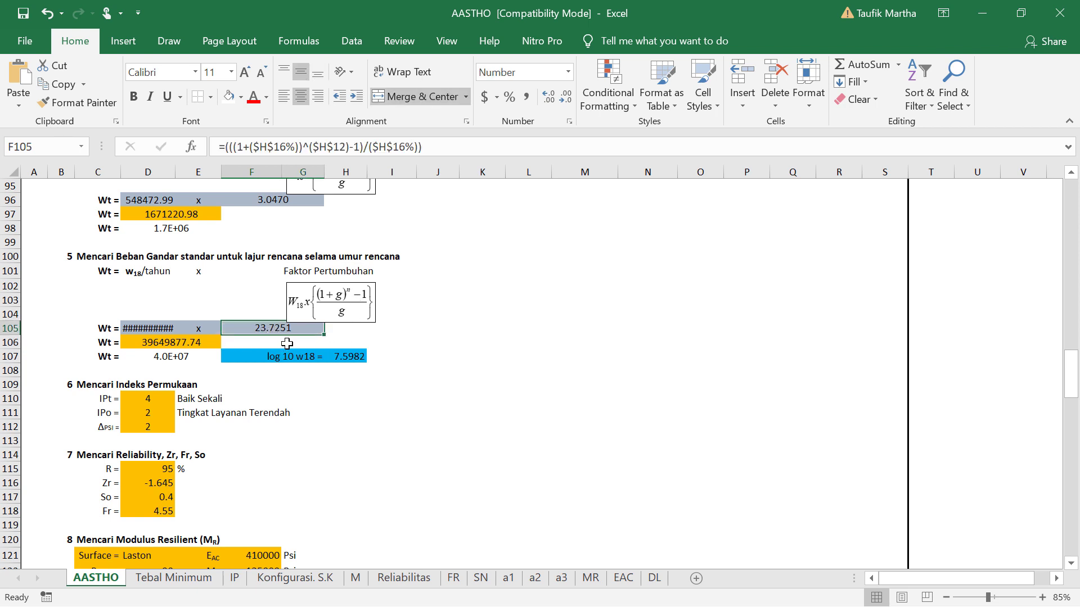
click(160, 327)
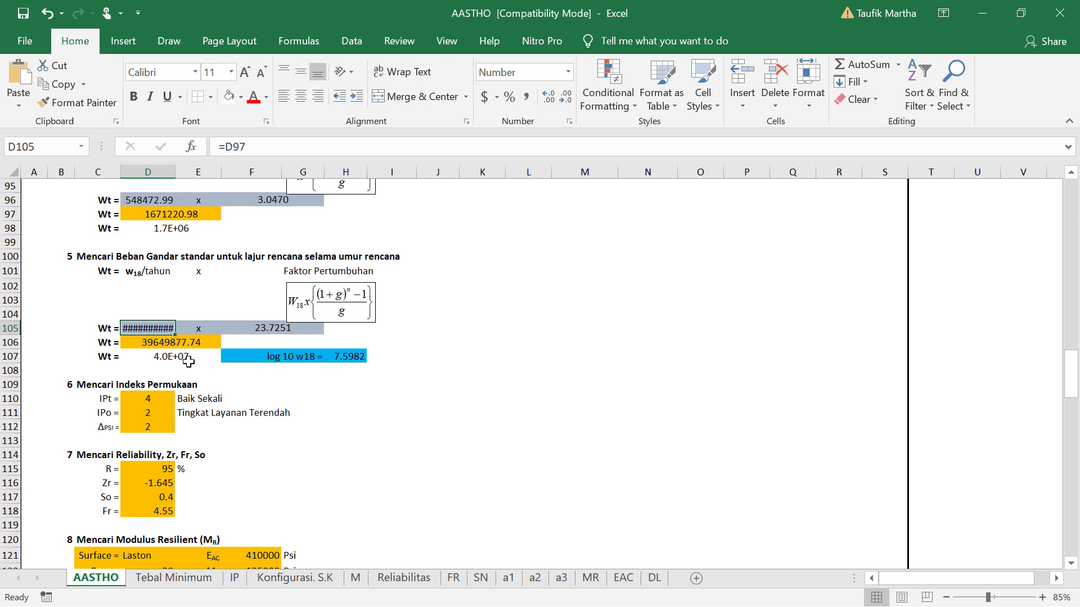
- Inspect the log 10 w18 label in G107 and trace the cell referenced by the LOG10 formula in H107
click(301, 361)
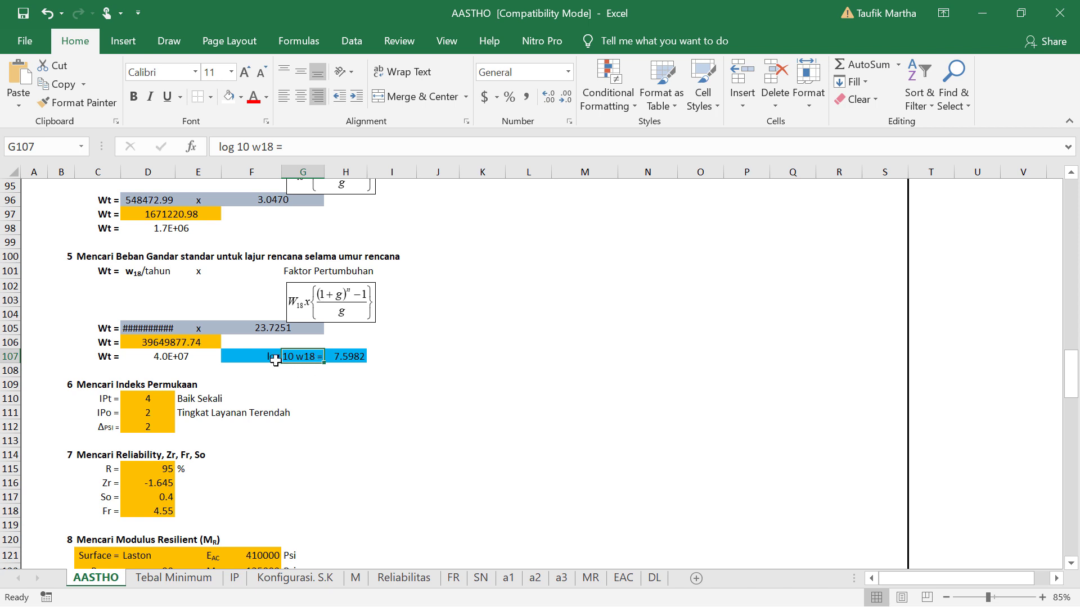
click(340, 359)
click(317, 142)
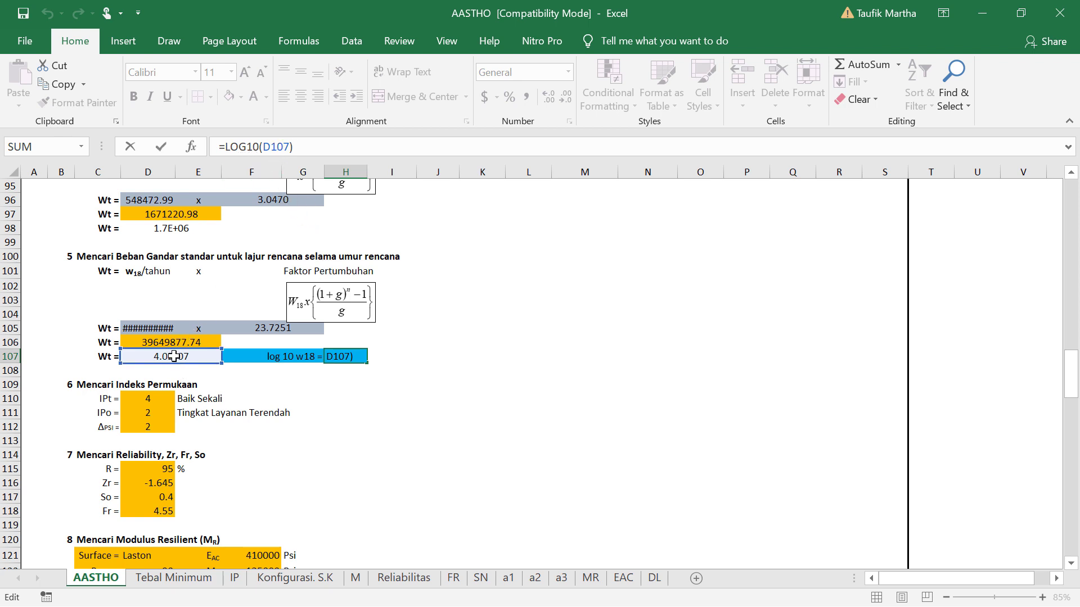
key(Return)
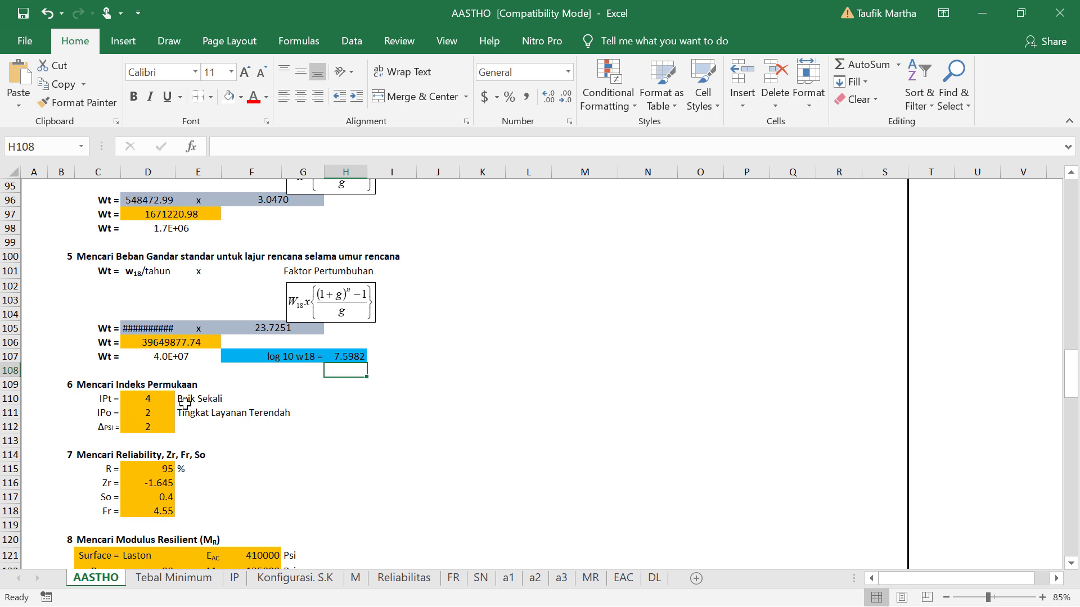
- Check the surface index reference in D110 and examine the serviceability scale and Tables 3.11, 6 and 7 on the IP sheet
click(149, 398)
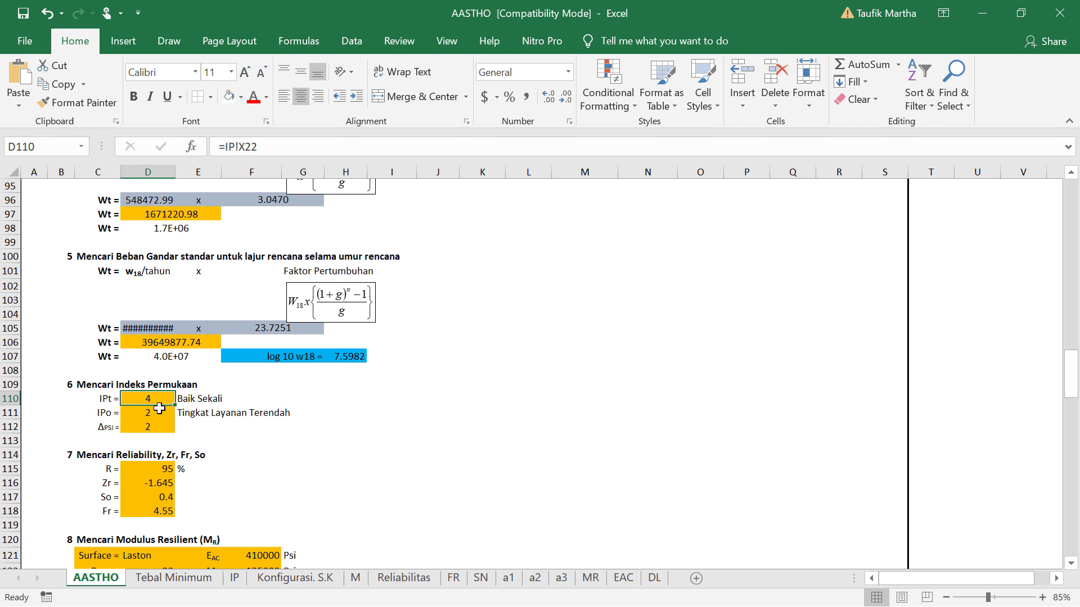
click(235, 578)
click(412, 505)
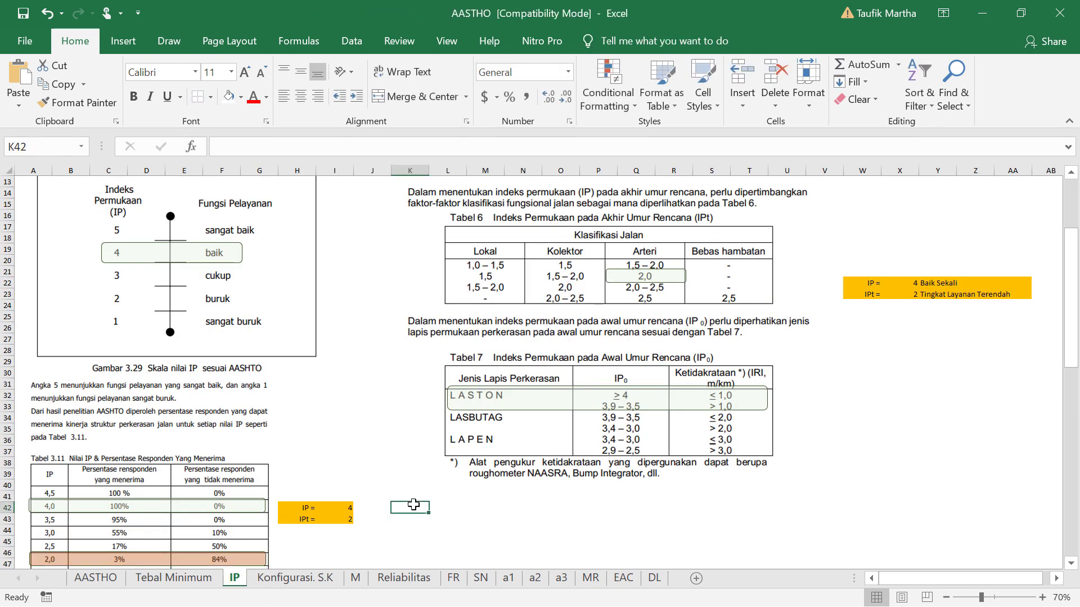
scroll(414, 504, down, 1)
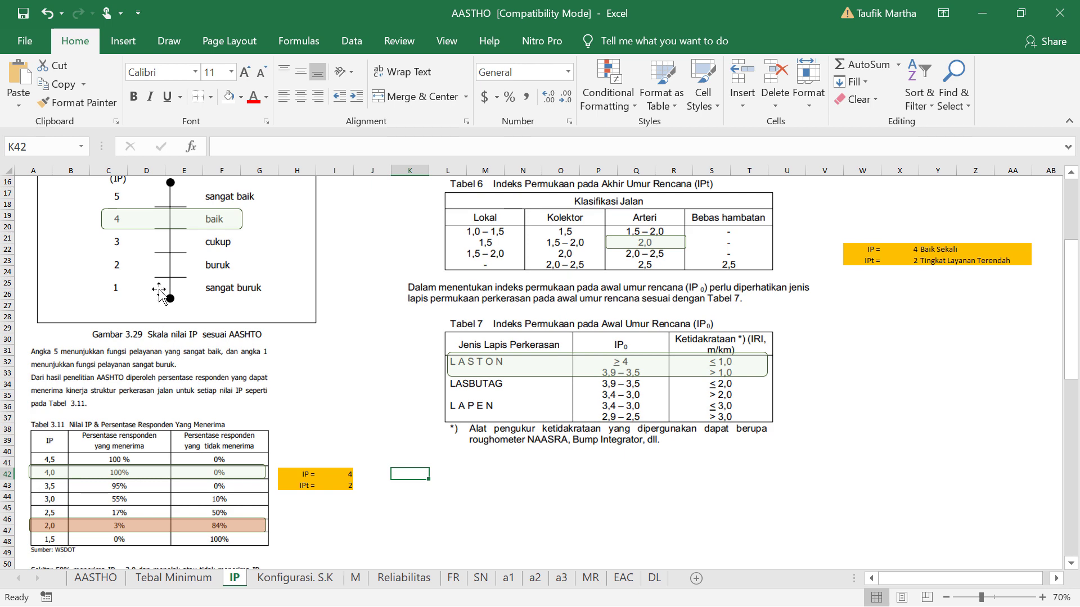
scroll(179, 323, up, 2)
scroll(184, 388, up, 2)
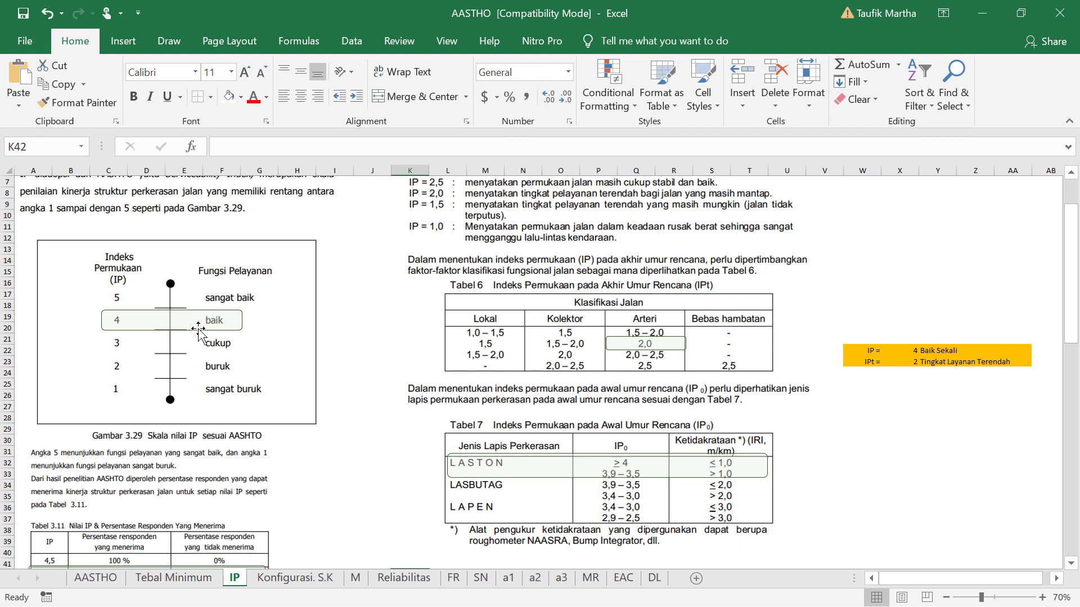
scroll(145, 338, down, 1)
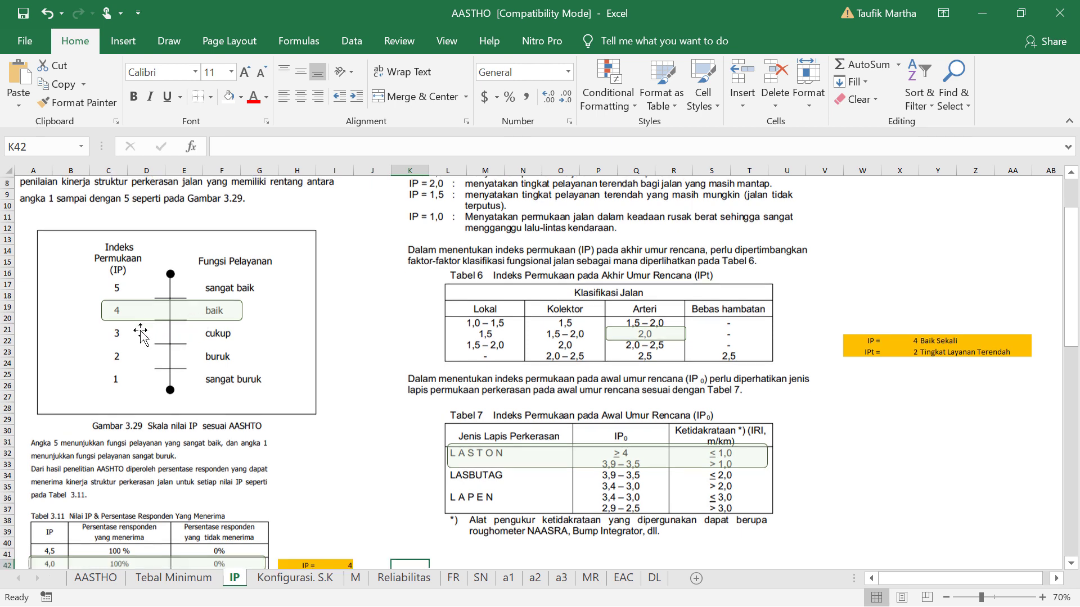
scroll(158, 366, down, 1)
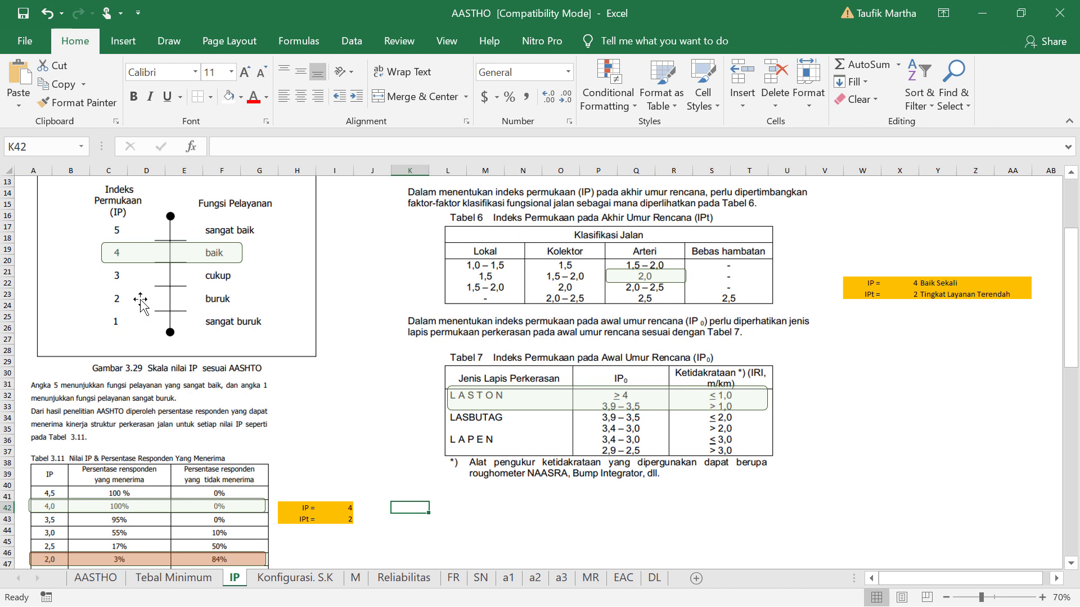
scroll(135, 301, down, 1)
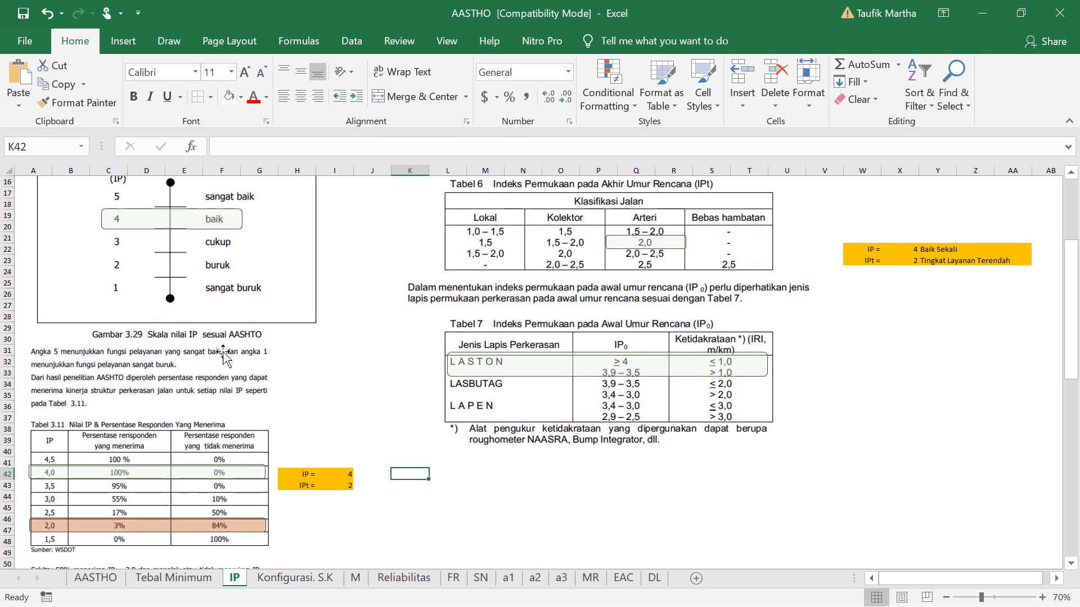
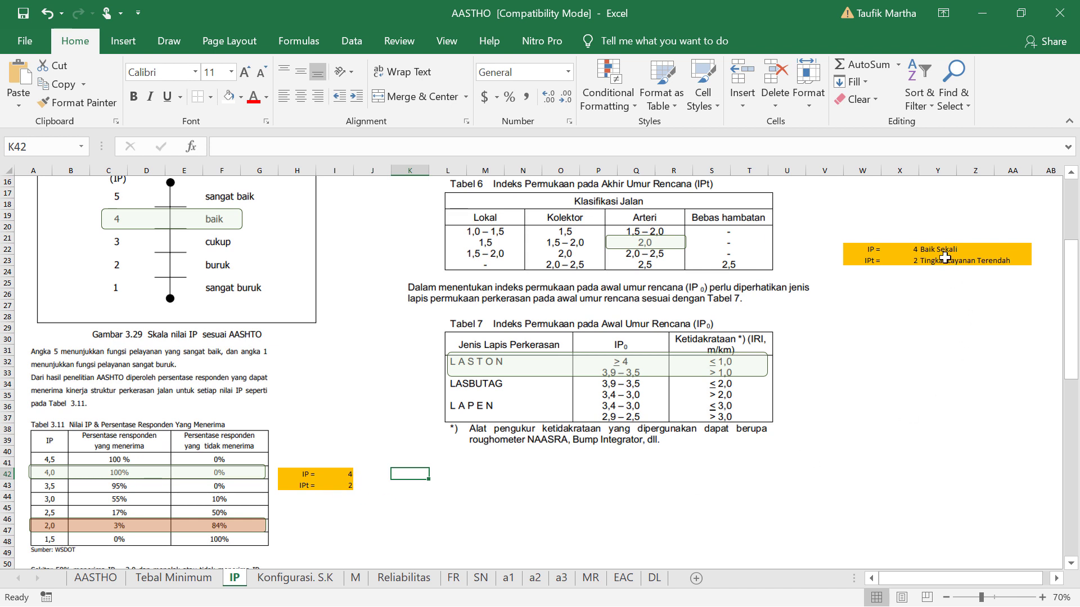
- Check the index descriptions in Y22 and Y23 of the IP sheet and inspect the ΔPSI formula in D112 of the AASTHO sheet
click(929, 249)
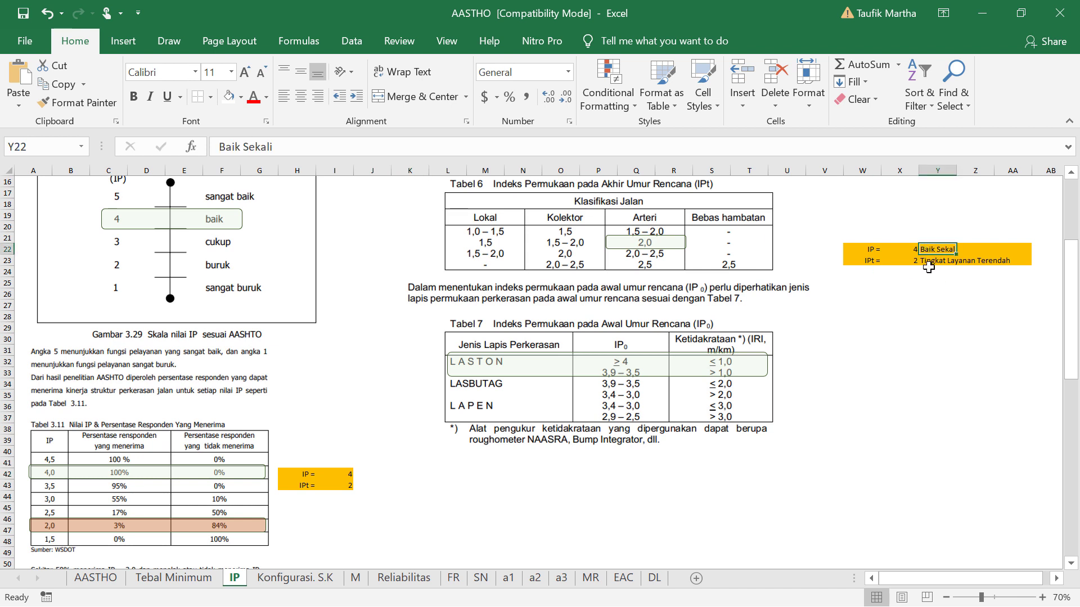
click(929, 261)
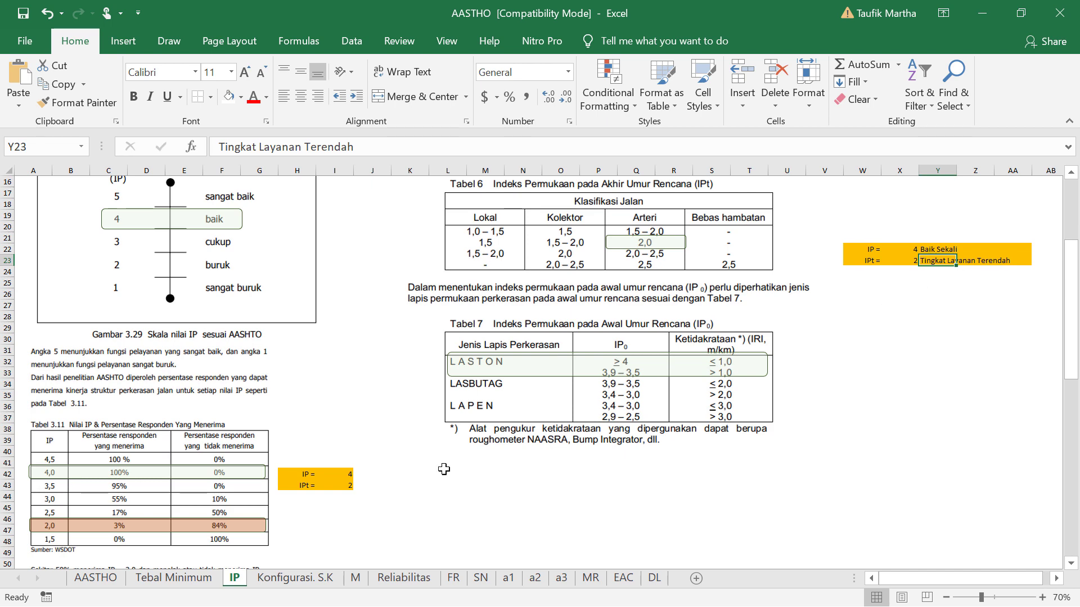
click(95, 578)
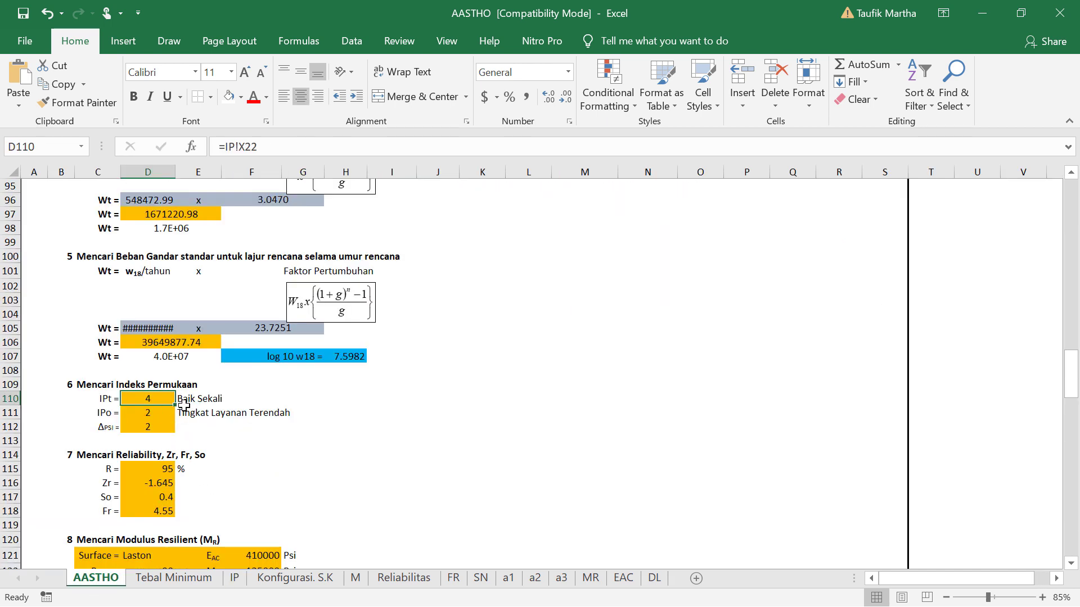
click(155, 427)
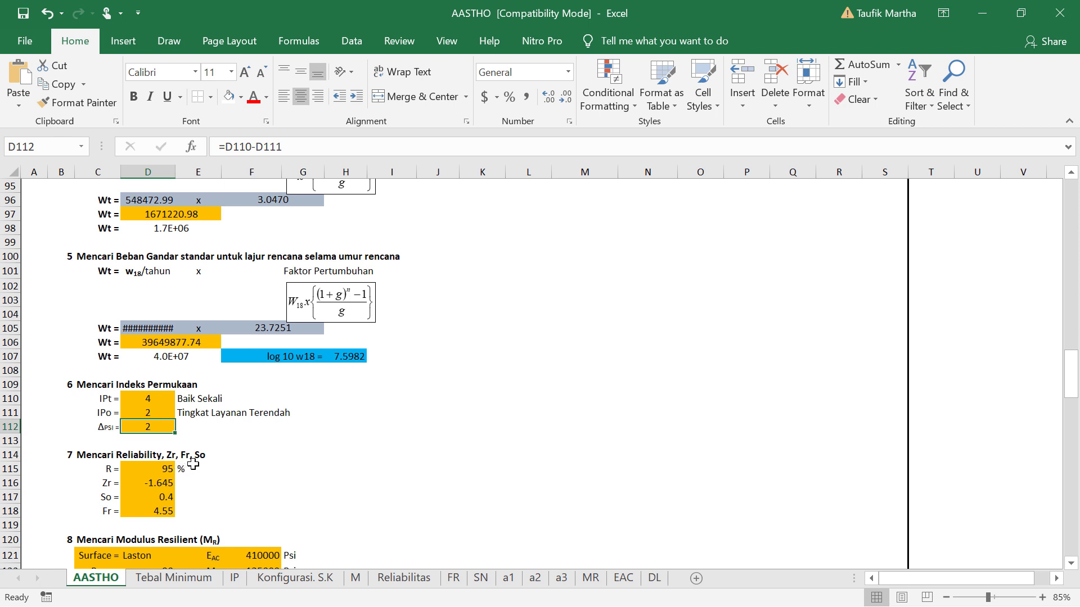
- Trace the reliability reference in D115 to the Reliabilitas sheet, examine Tables 4.11 and 4.12, and return to section 7 of the AASTHO sheet
click(161, 470)
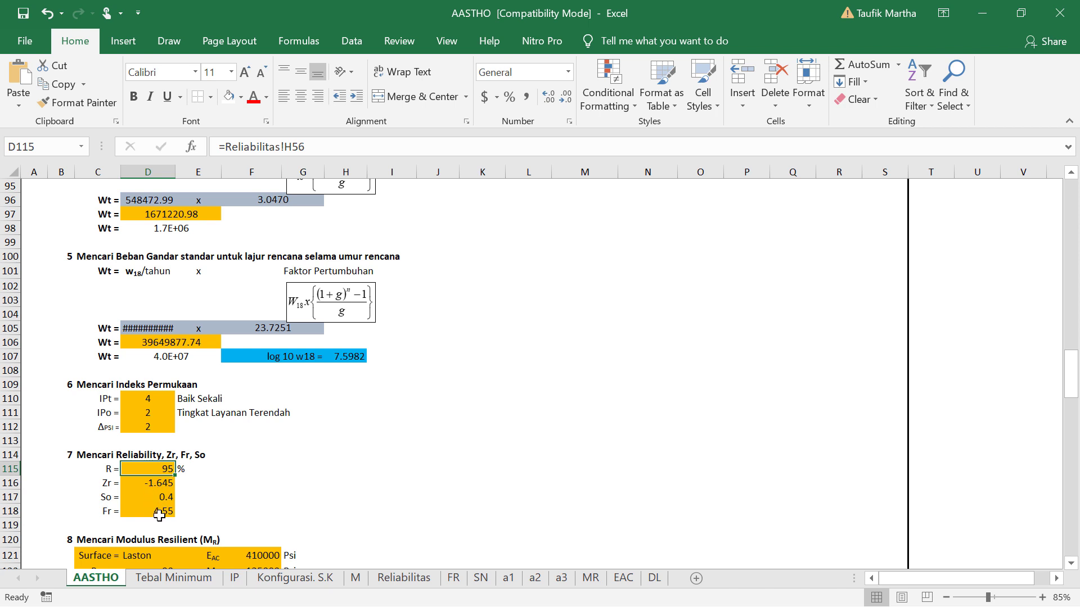
click(404, 579)
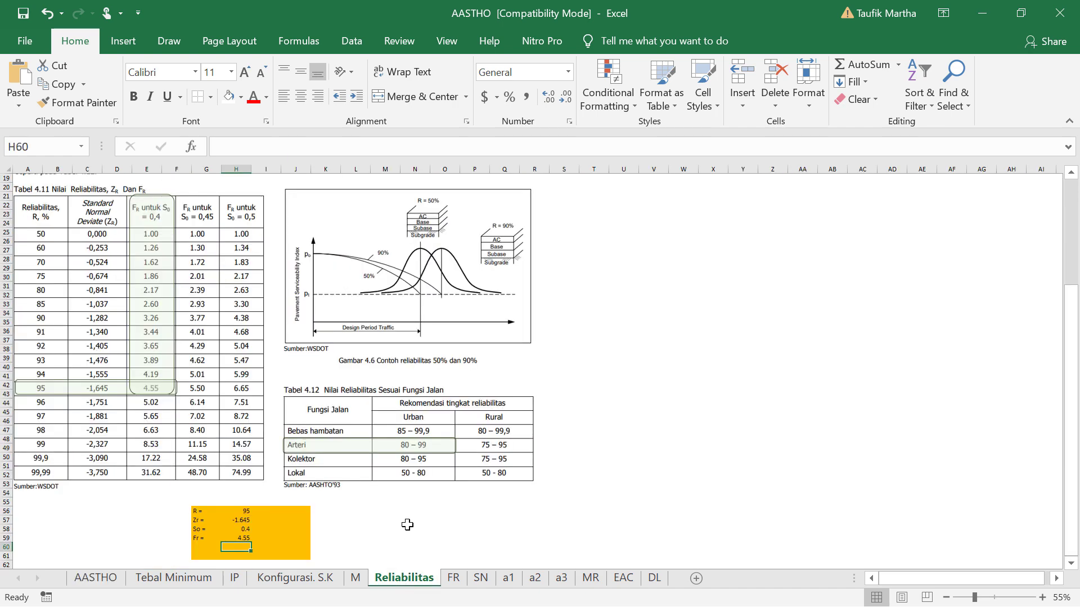
click(389, 521)
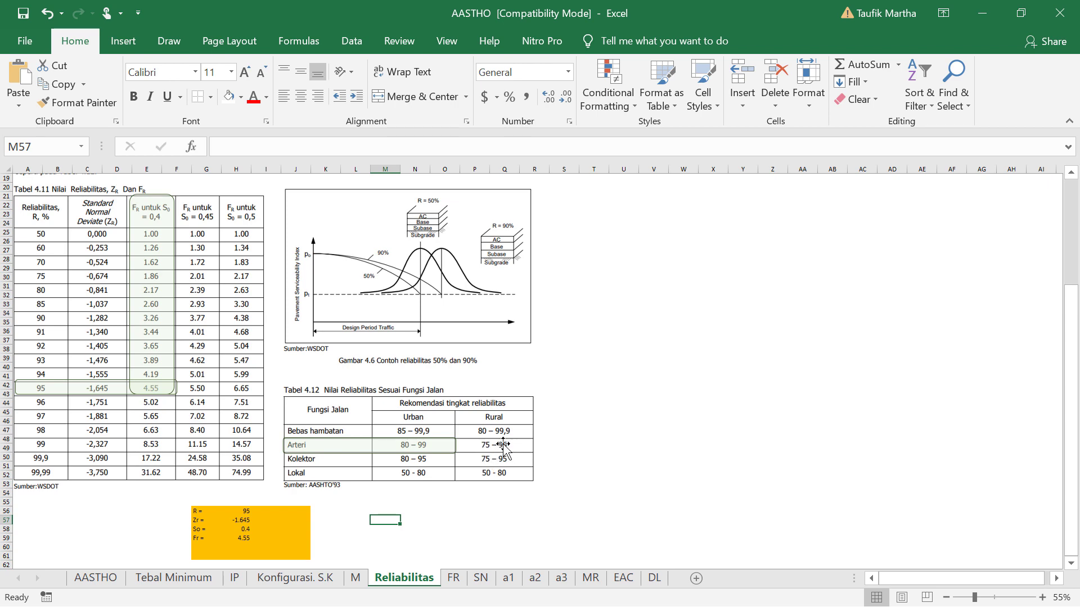
click(96, 578)
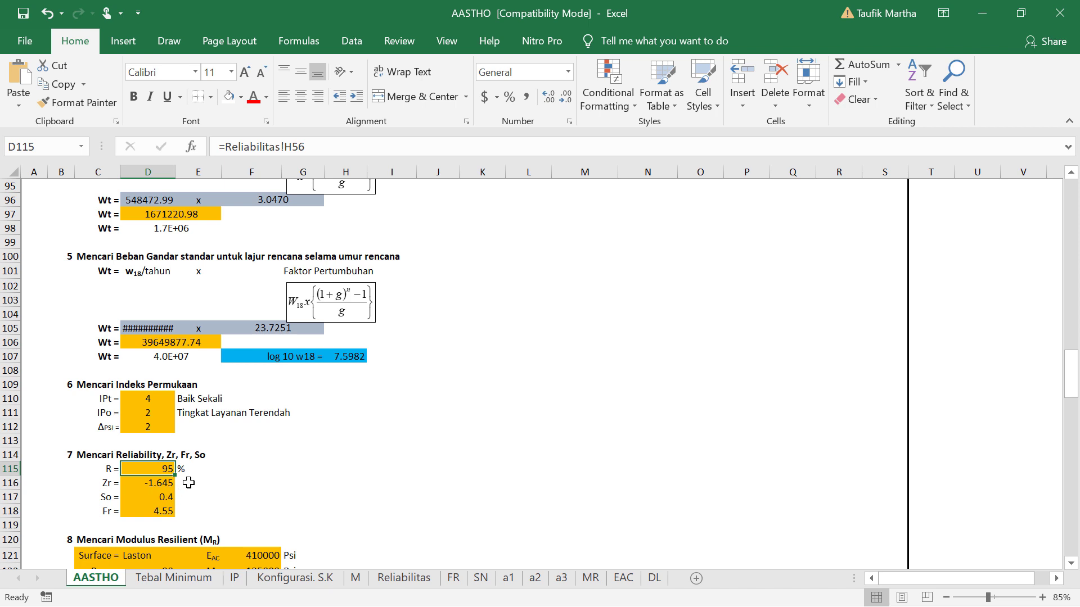
click(196, 497)
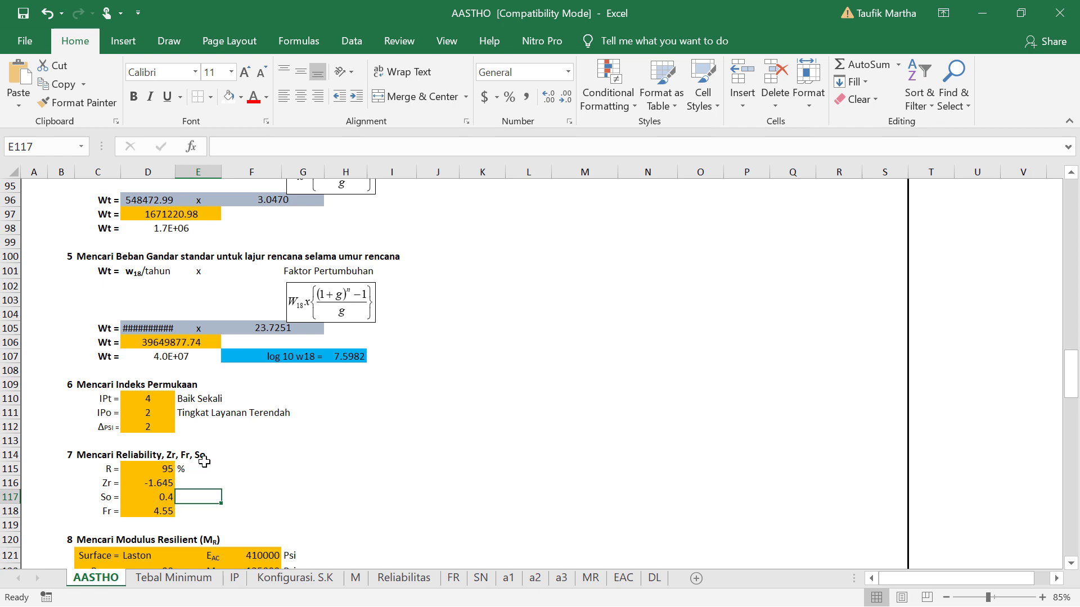
- Inspect the base CBR reference in D122 and trace the surface modulus in F121 to its source on the EAC sheet
scroll(205, 472, down, 3)
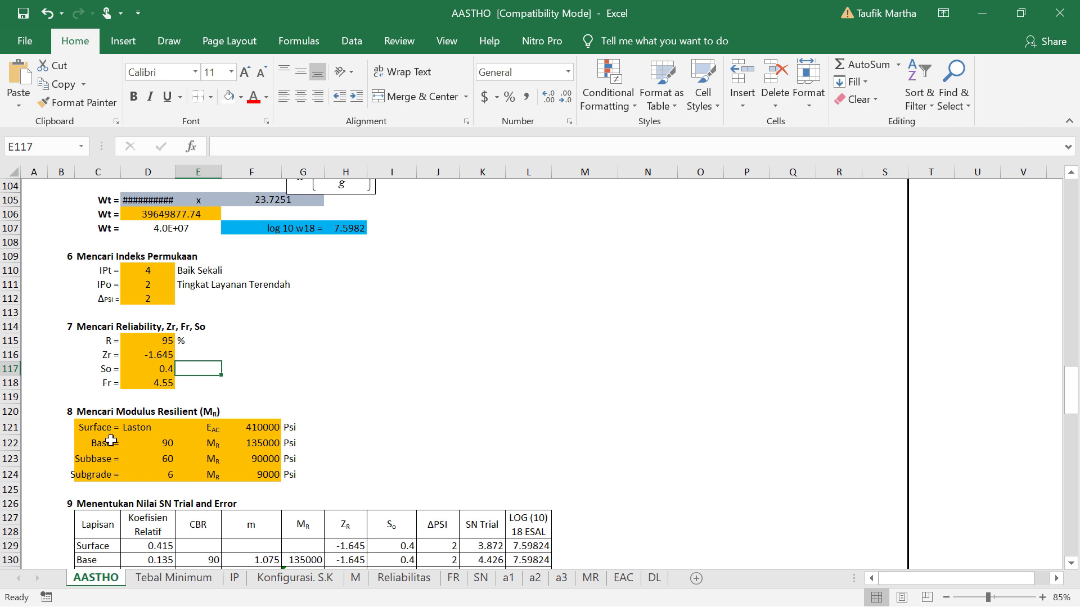
click(153, 445)
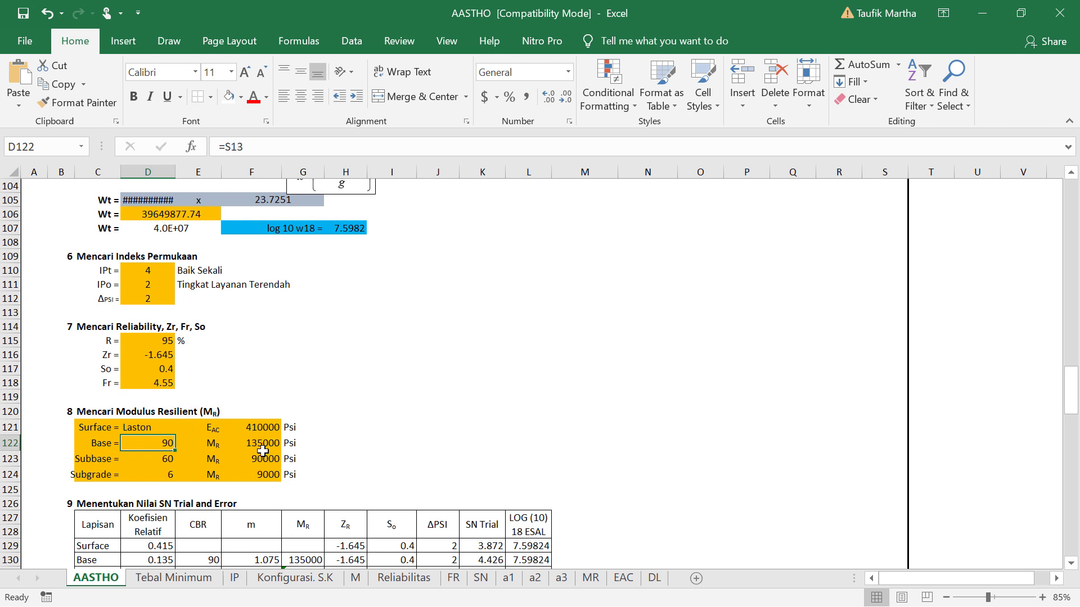
click(259, 429)
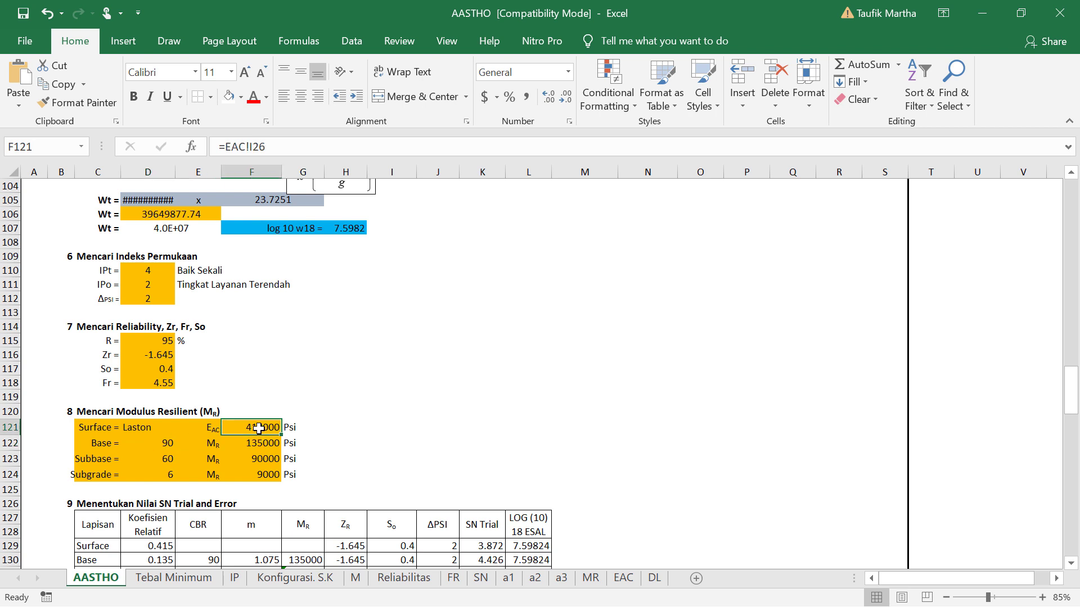
click(630, 585)
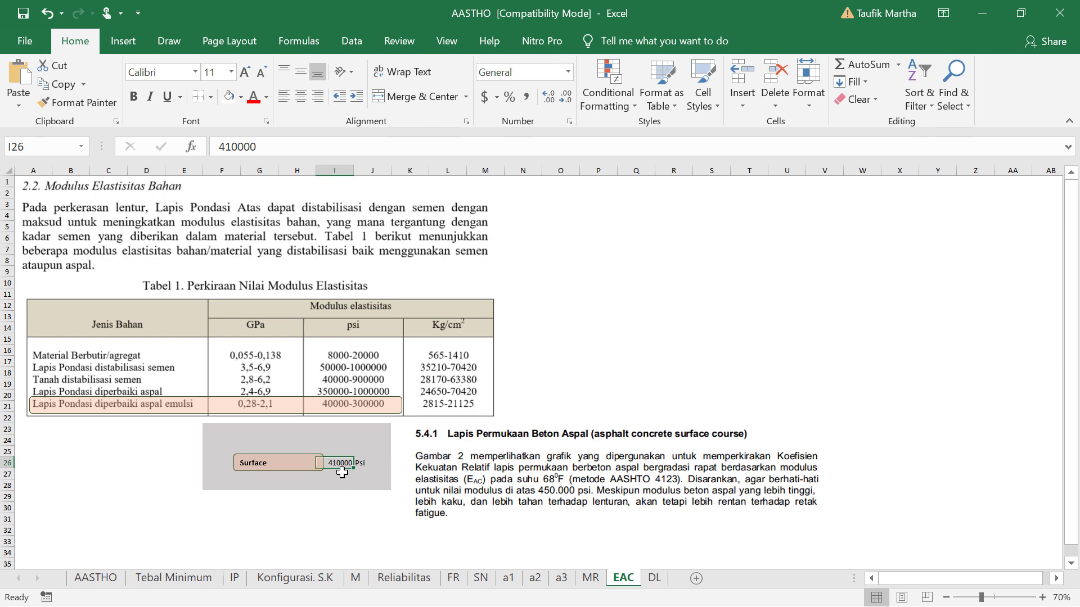
click(96, 578)
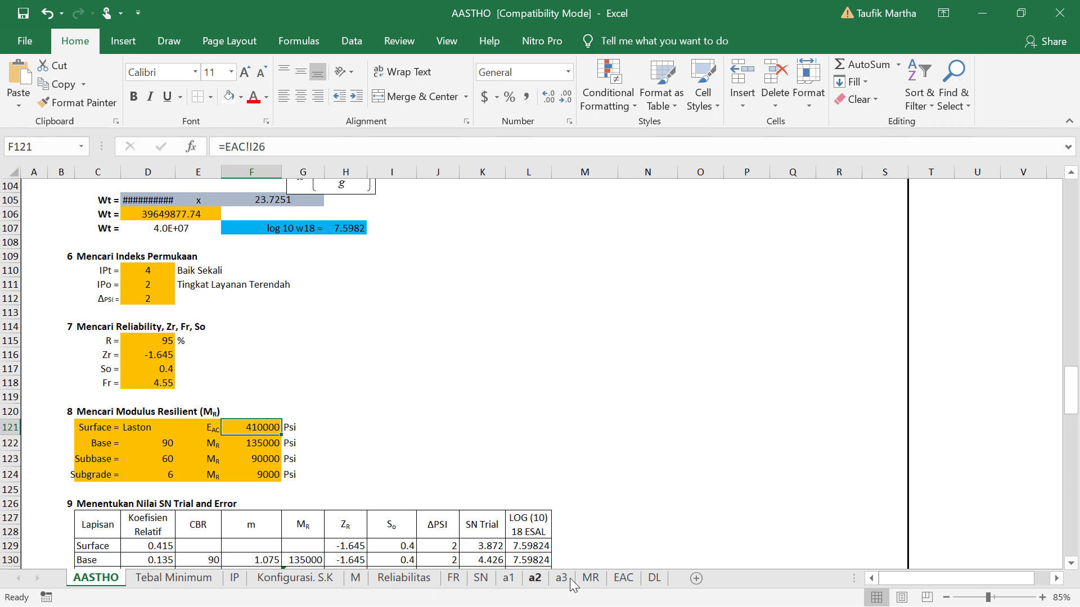
click(623, 578)
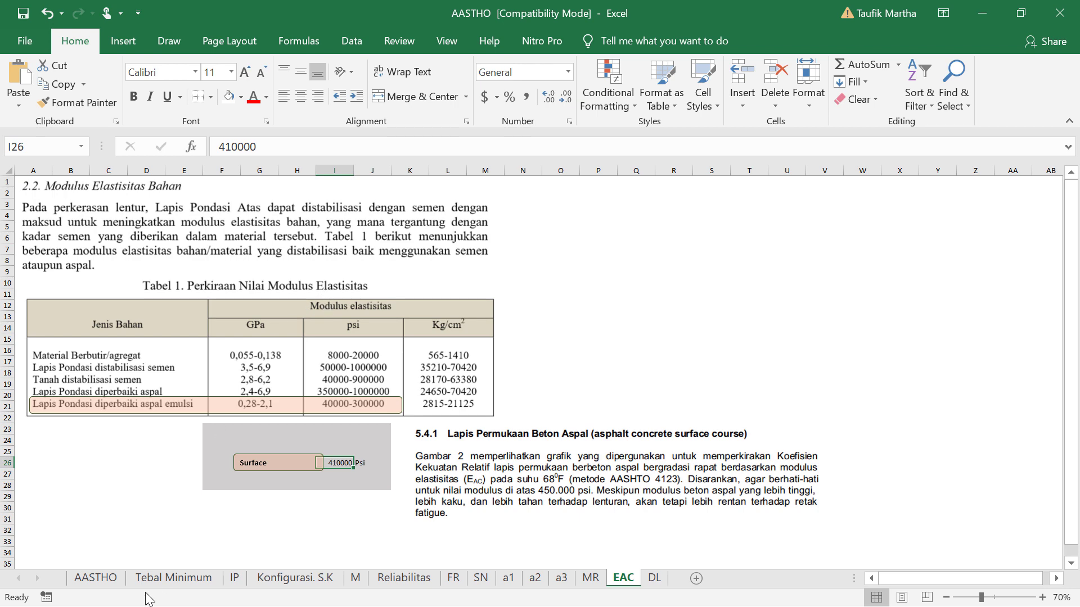
click(107, 584)
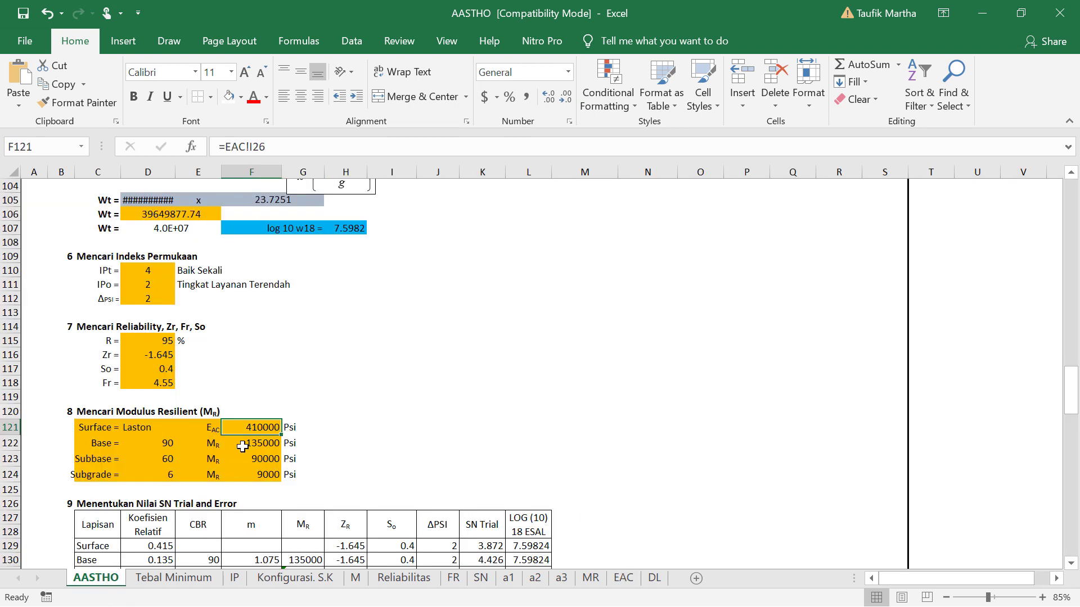
- Trace the base modulus reference in F122 to the MR sheet and examine Tables 3.8 and 3.9 with the CBR summary beneath
click(243, 447)
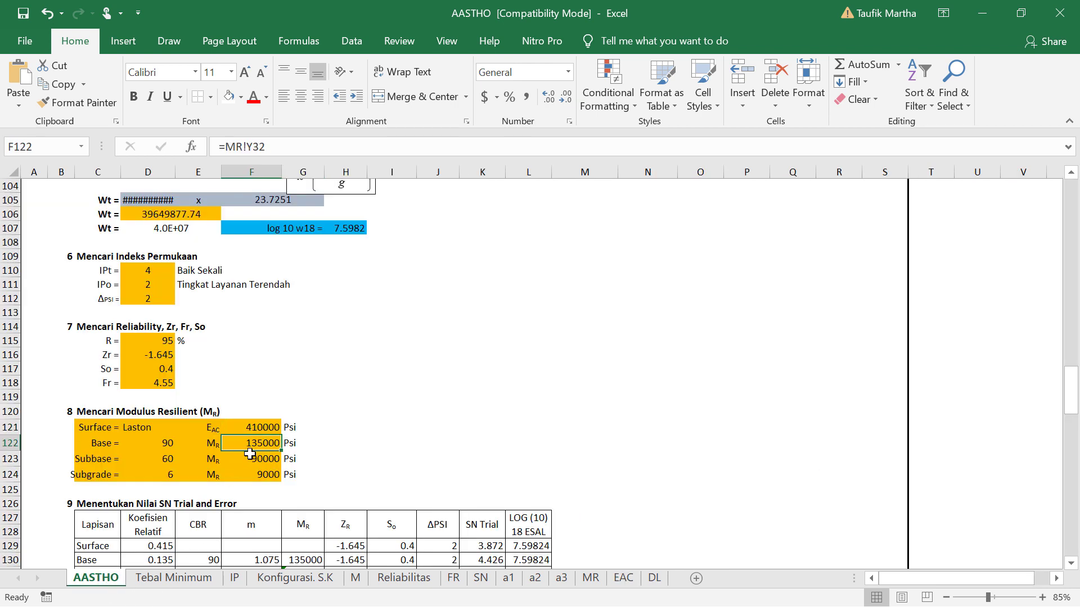
click(590, 578)
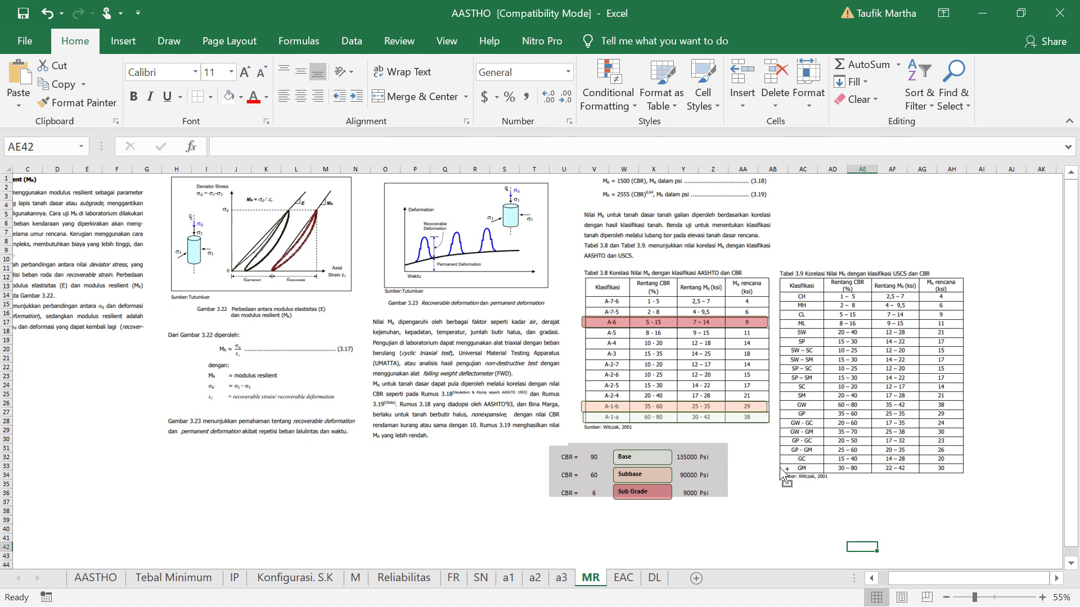
scroll(785, 475, up, 2)
drag(945, 579, 980, 576)
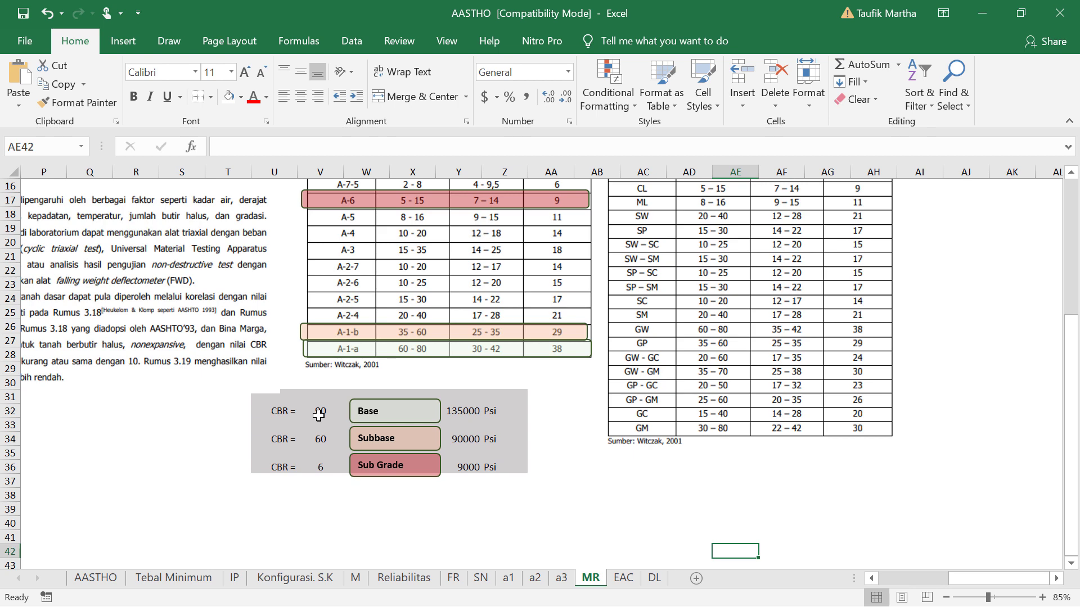
scroll(450, 323, up, 2)
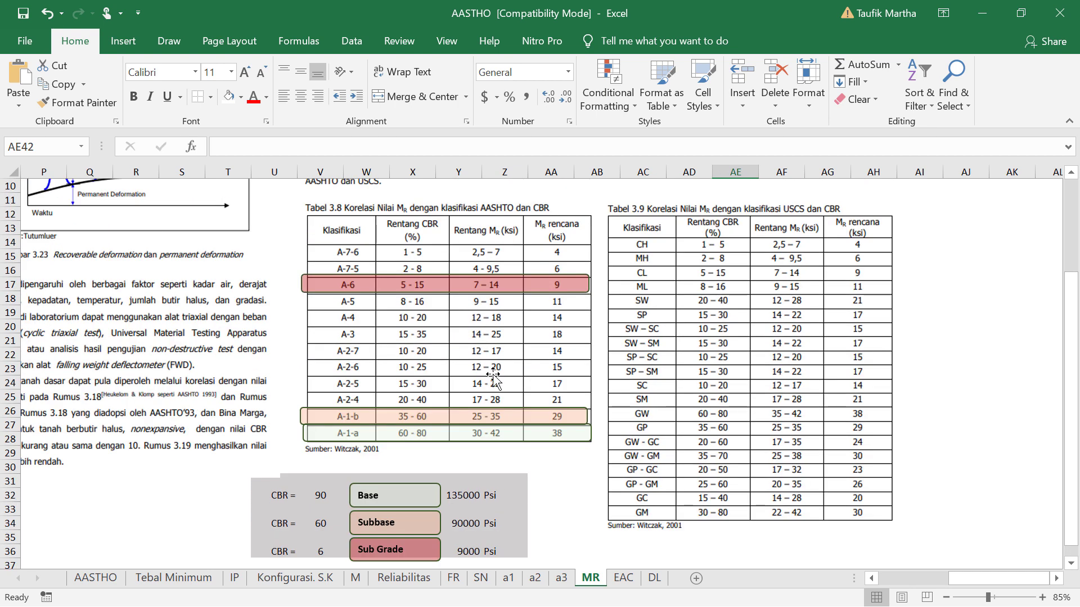
scroll(495, 388, up, 1)
scroll(492, 379, up, 2)
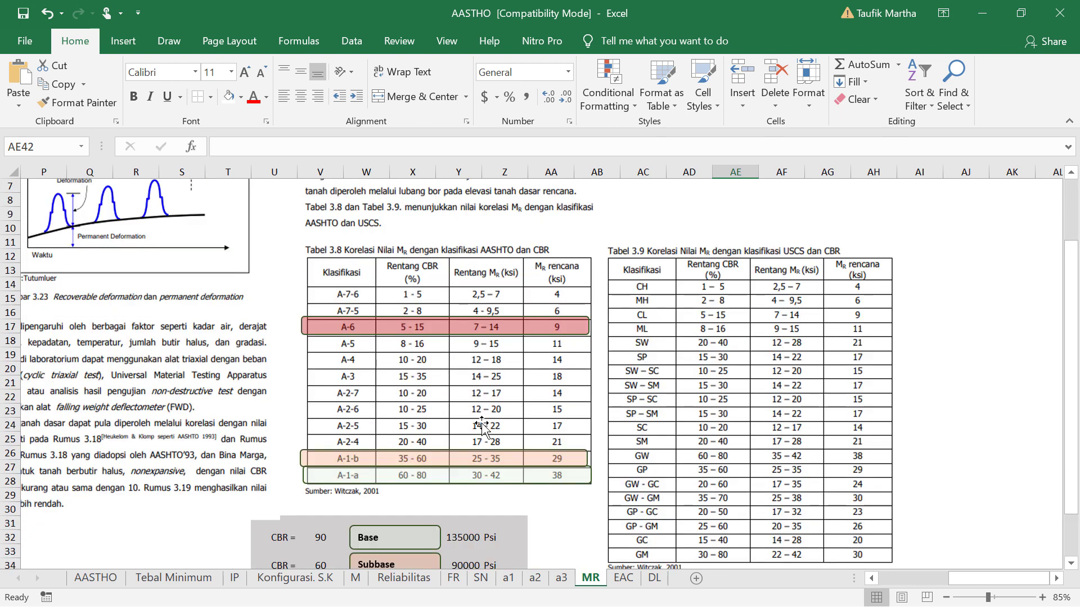
scroll(487, 422, down, 2)
scroll(466, 434, up, 2)
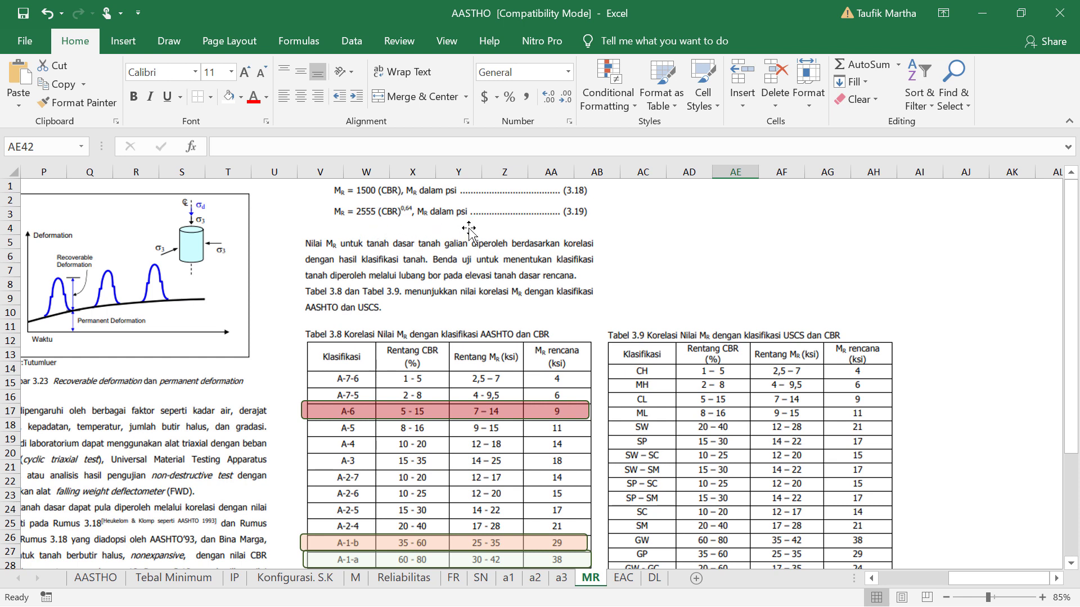
- Read the MR sheet's text beneath Gambar 3.23 on choosing between Rumus 3.18 and 3.19
scroll(957, 581, left, 4)
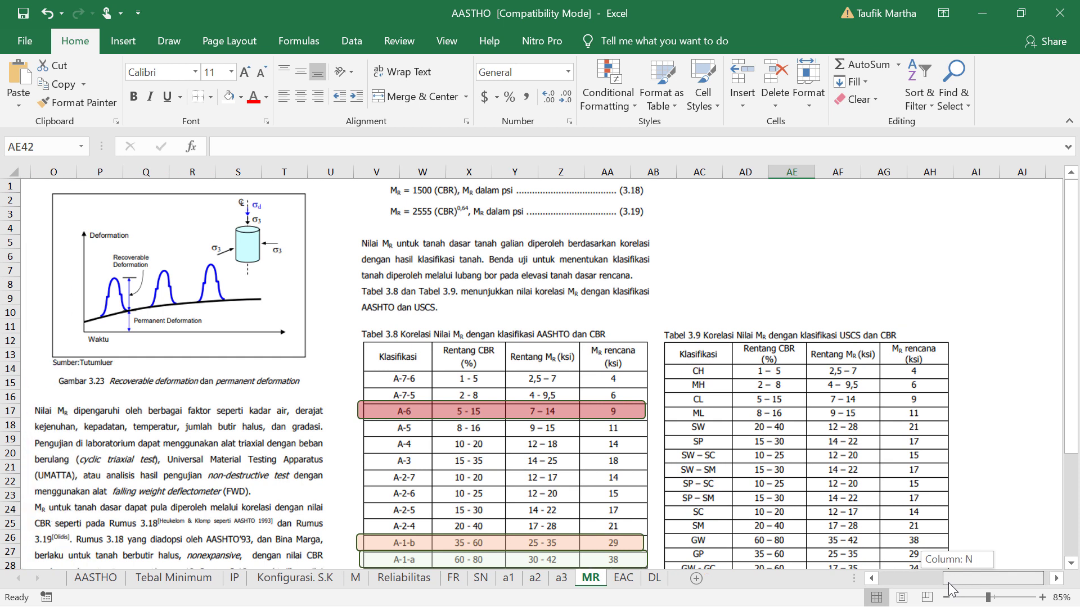
scroll(444, 428, down, 2)
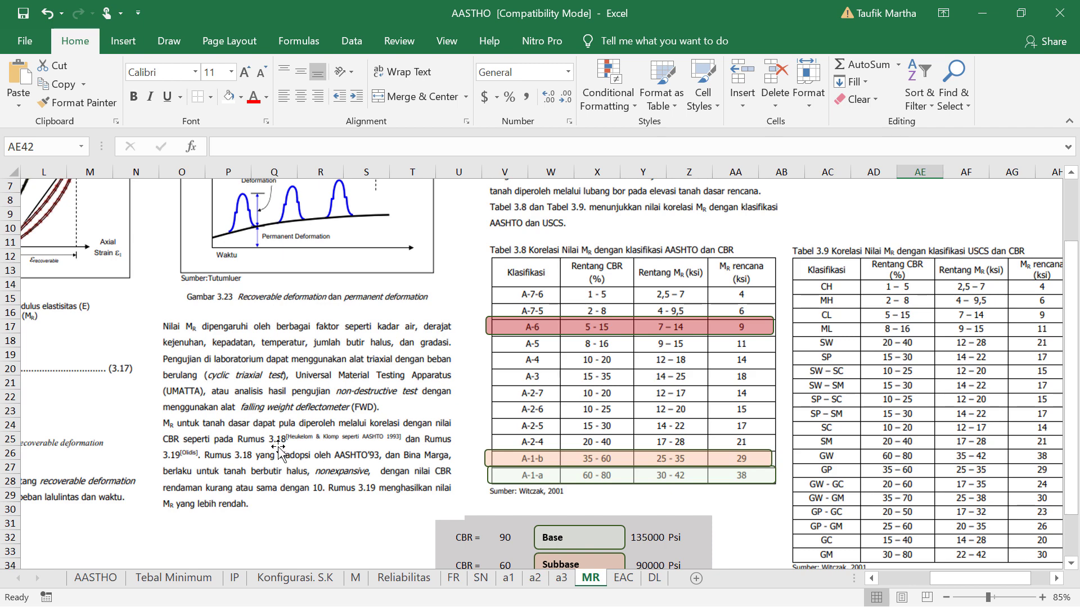
scroll(274, 453, up, 2)
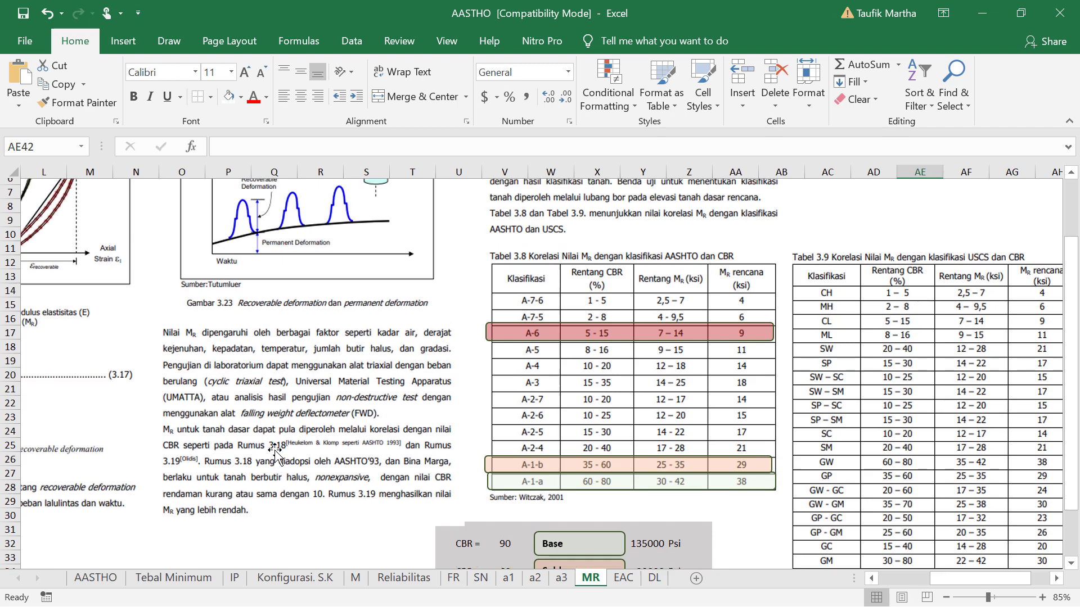
scroll(278, 511, down, 1)
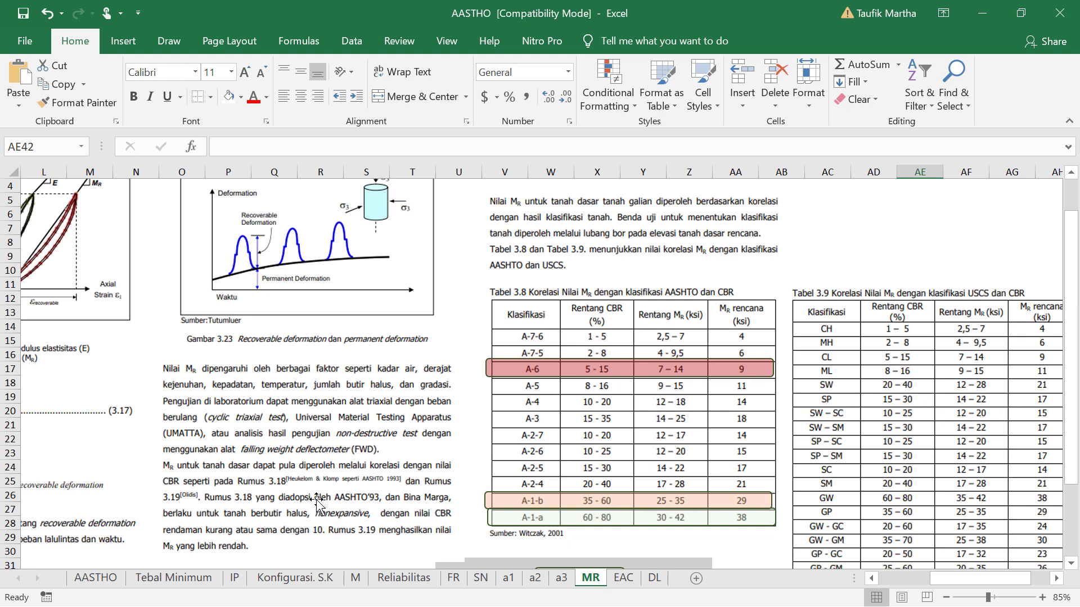
scroll(360, 439, down, 2)
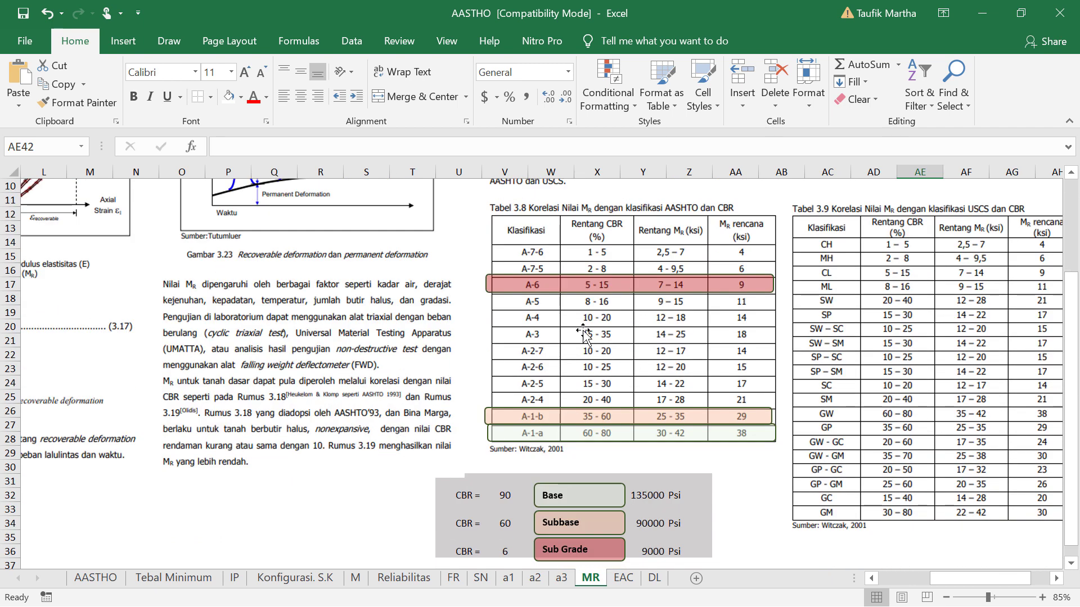
- Inspect the base, subbase and subgrade modulus formulas in Y32, Y34 and Y36, and compare them with Rumus 3.18 on the MR sheet
click(646, 495)
click(324, 150)
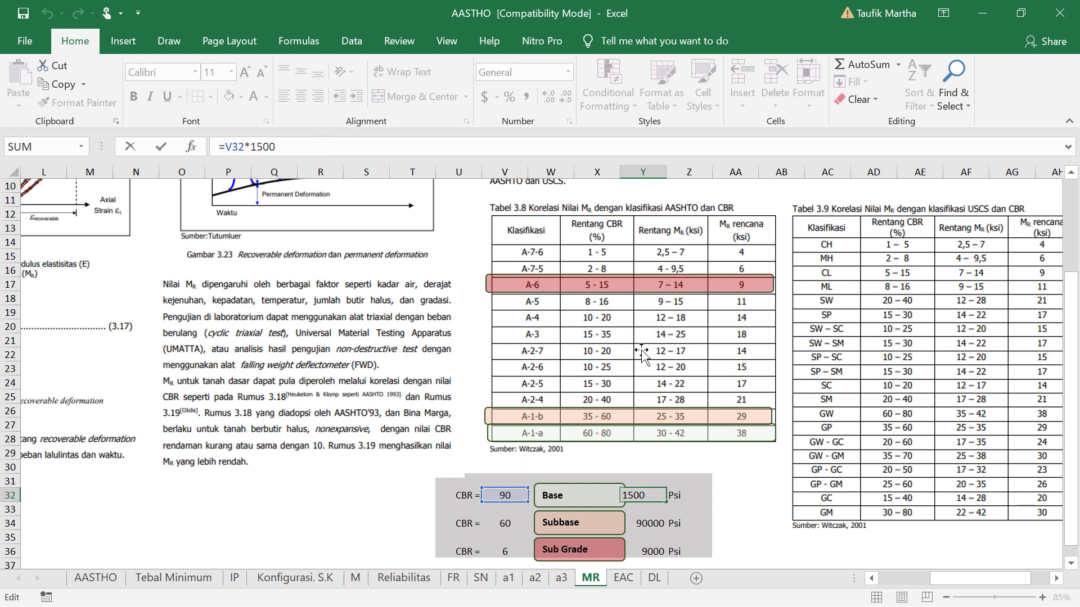
key(Return)
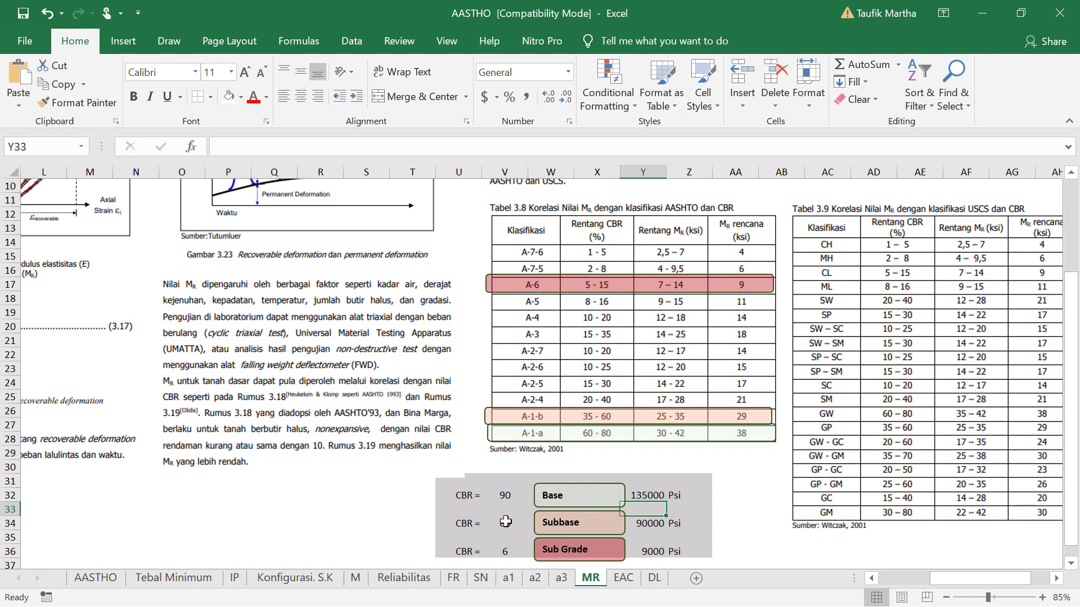
click(651, 523)
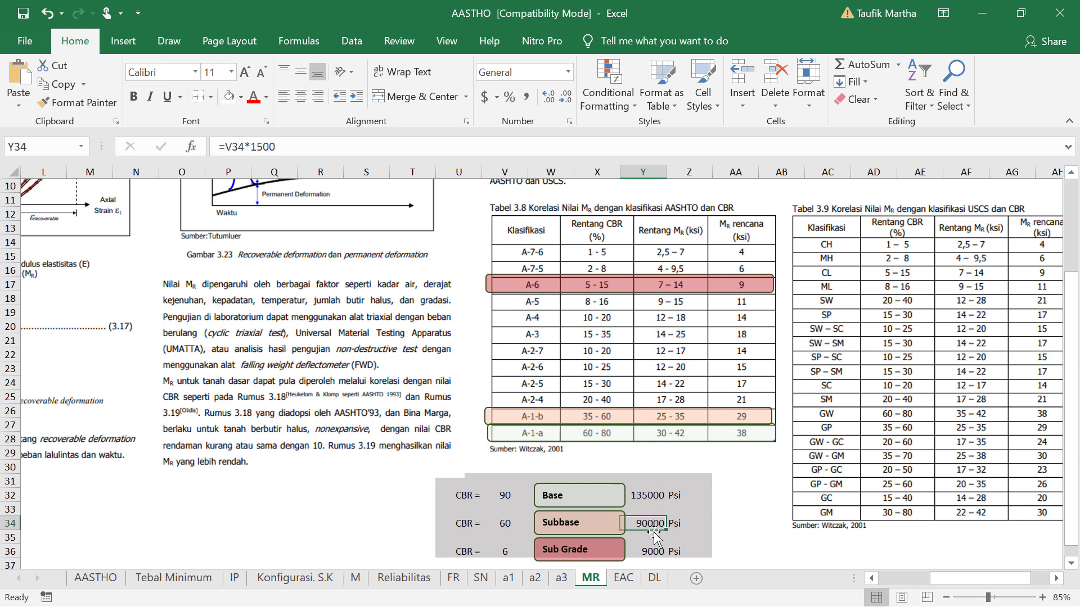
scroll(650, 497, down, 1)
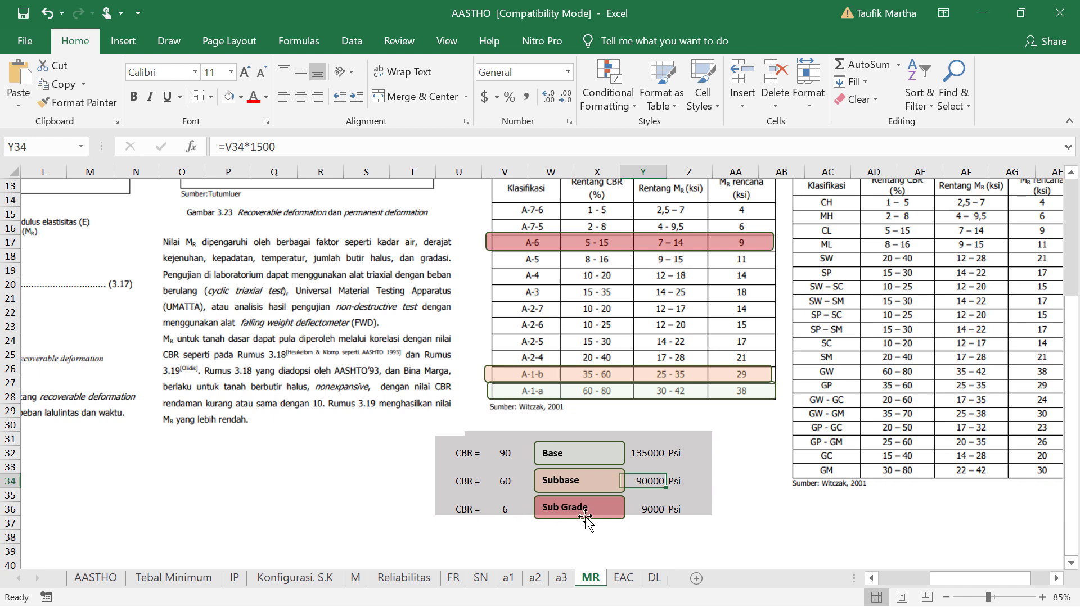
click(651, 510)
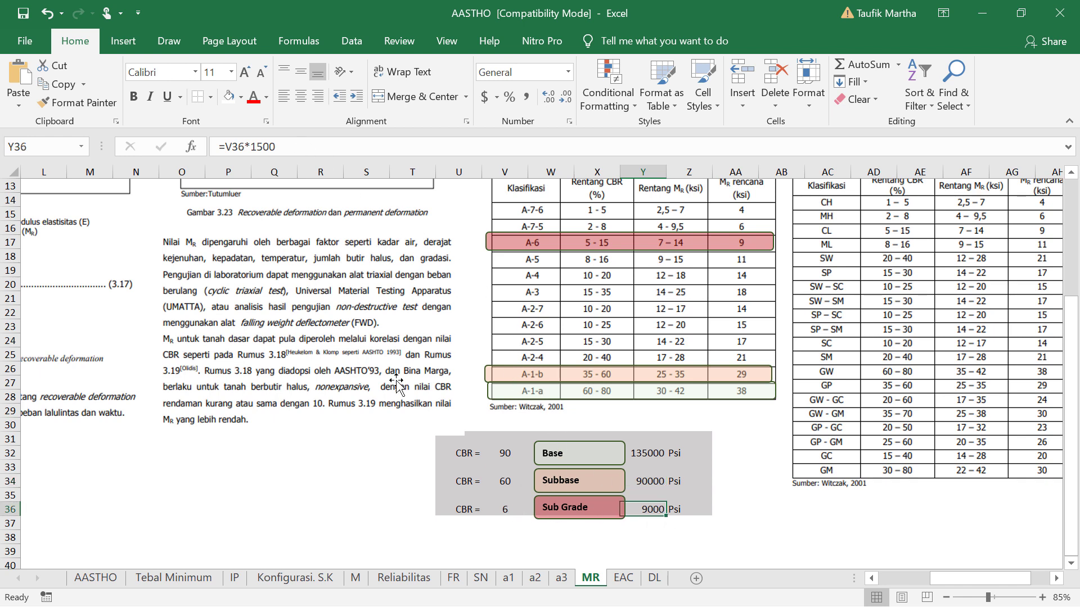
click(290, 147)
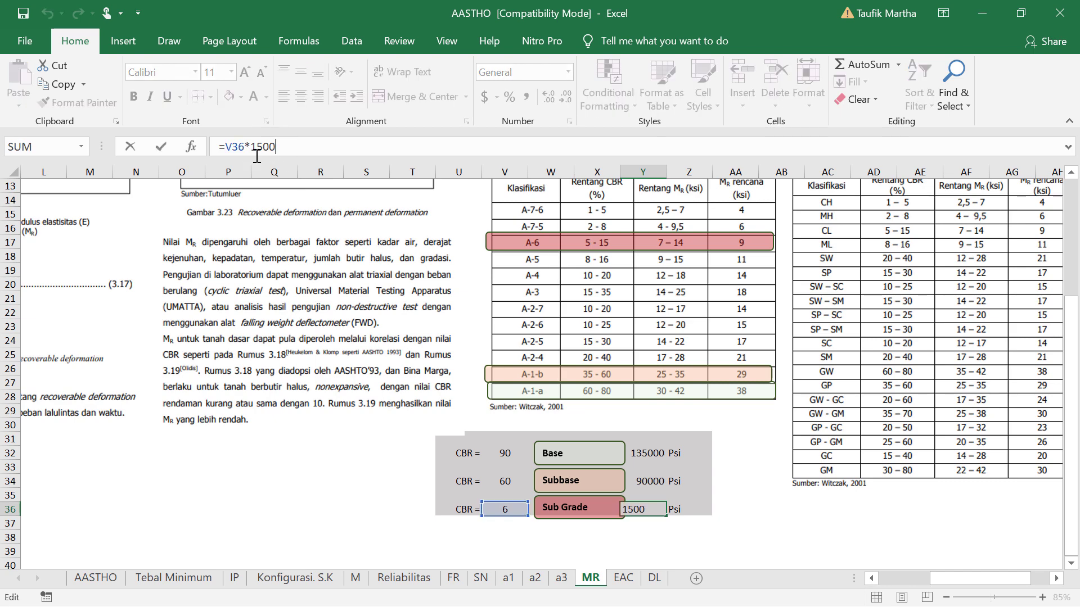
click(771, 524)
scroll(649, 412, up, 1)
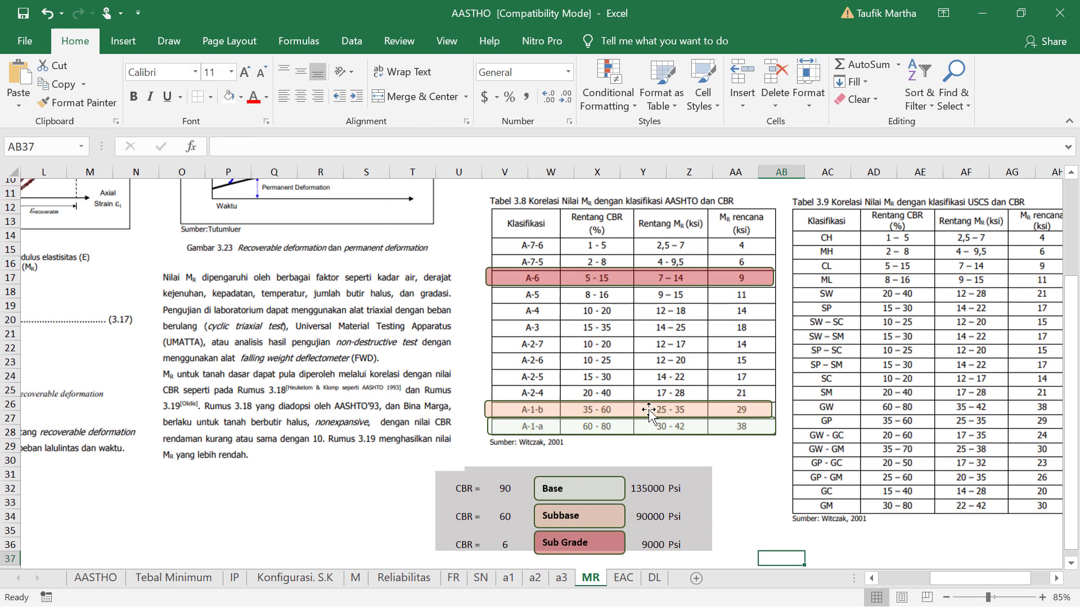
scroll(649, 412, up, 1)
scroll(784, 410, up, 2)
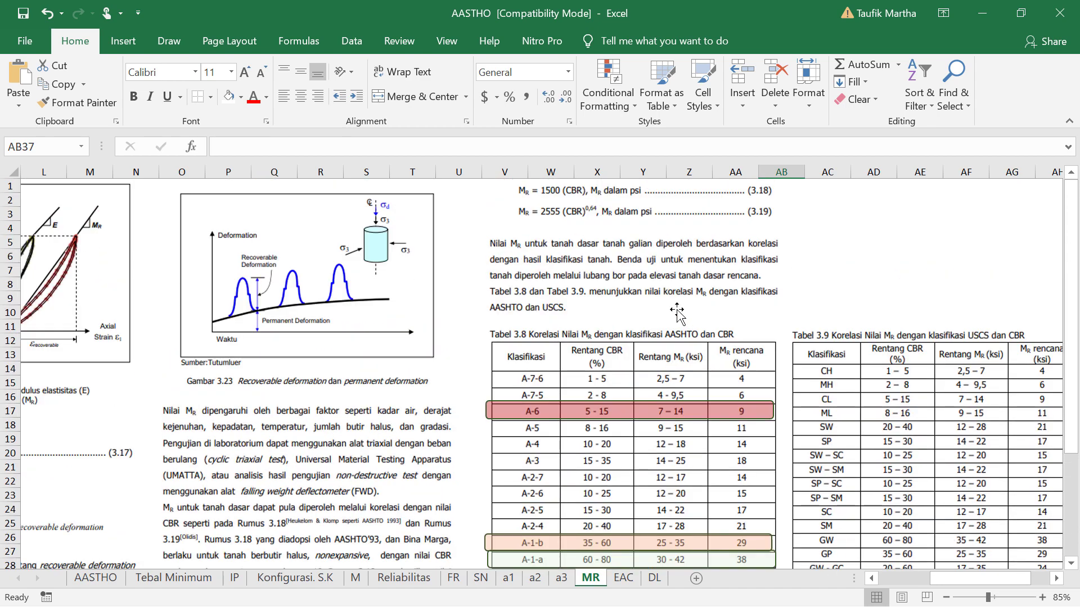
- Switch to the browser, show the Buku Perencanaan Perkerasan Lentur PDF, and return to the maximized Excel workbook
key(alt+Tab)
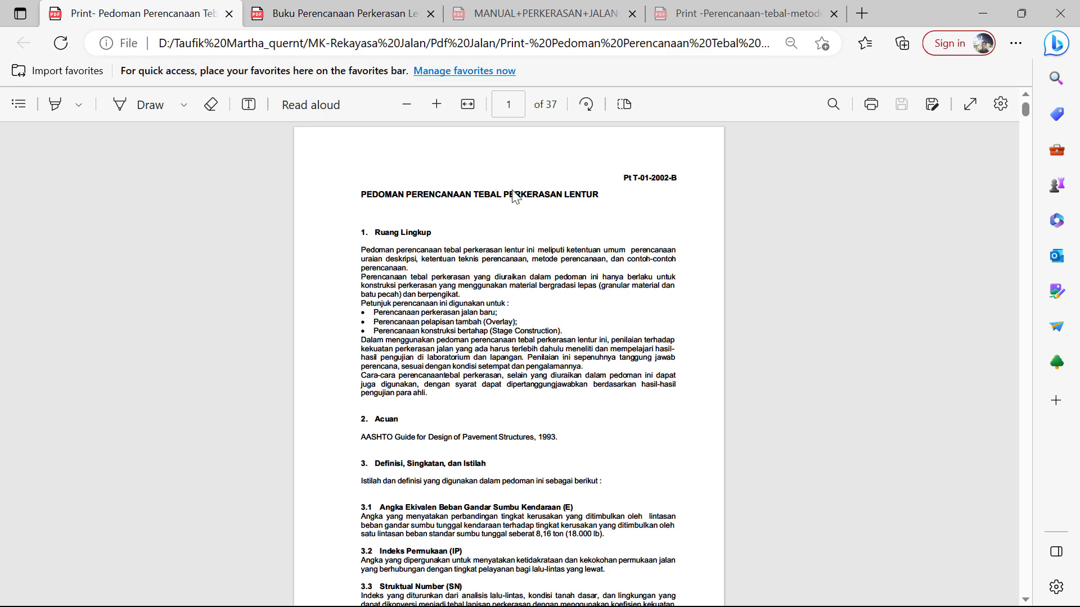
click(310, 14)
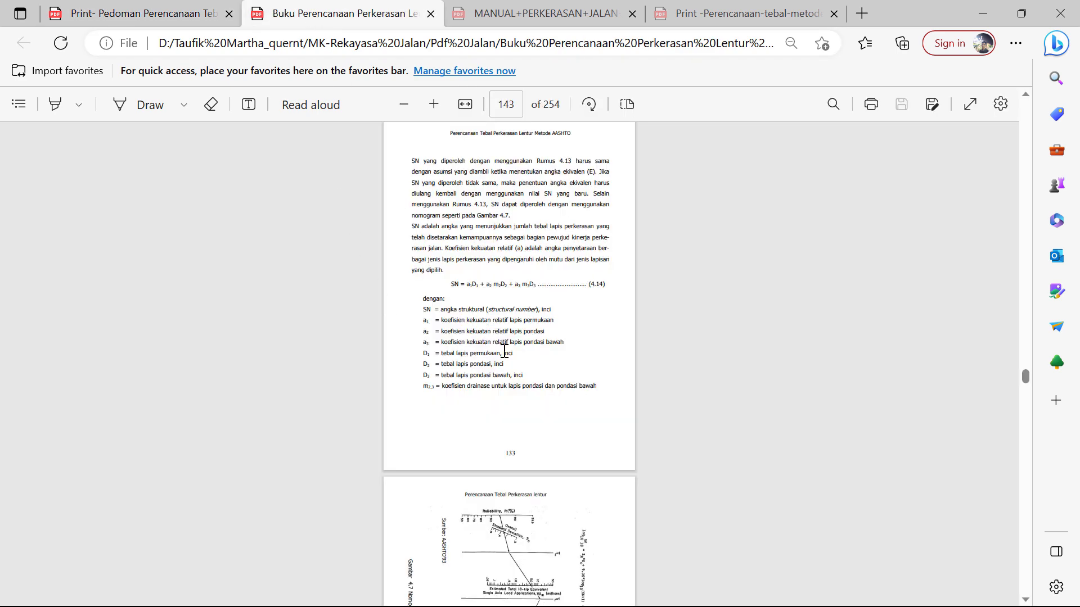
click(992, 5)
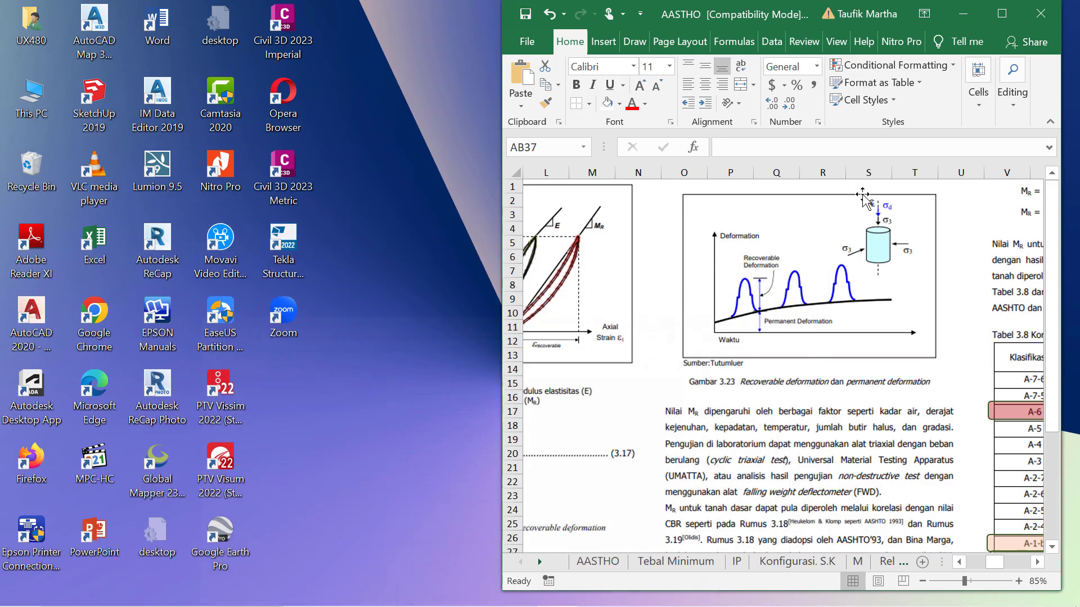
click(1002, 13)
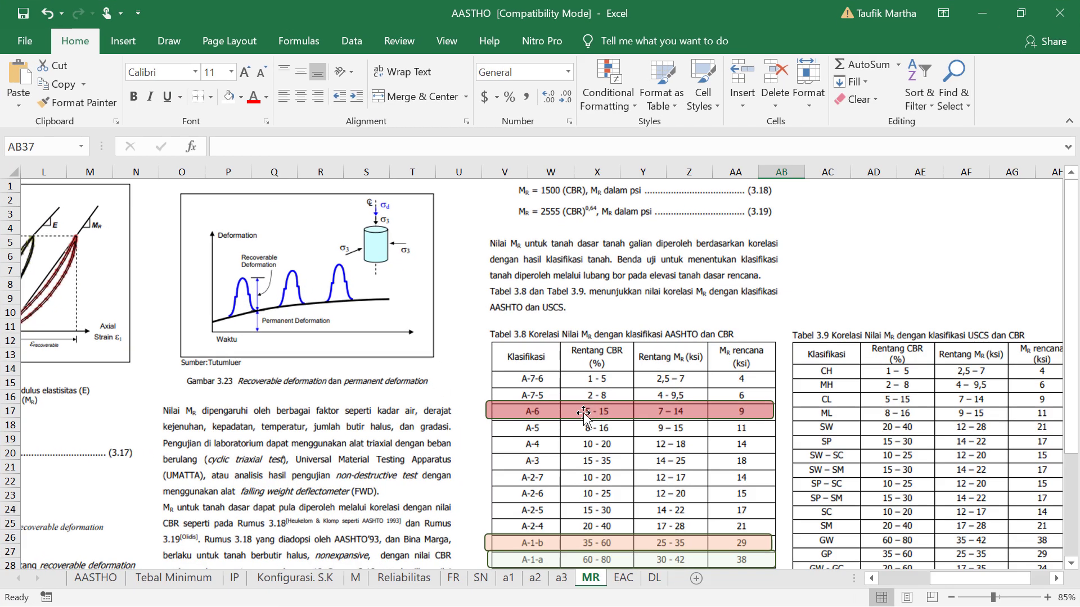
- Return to the AASTHO sheet and relate the inputs in sections 5 to 8 to the log10(W18) equation in section 9
click(100, 578)
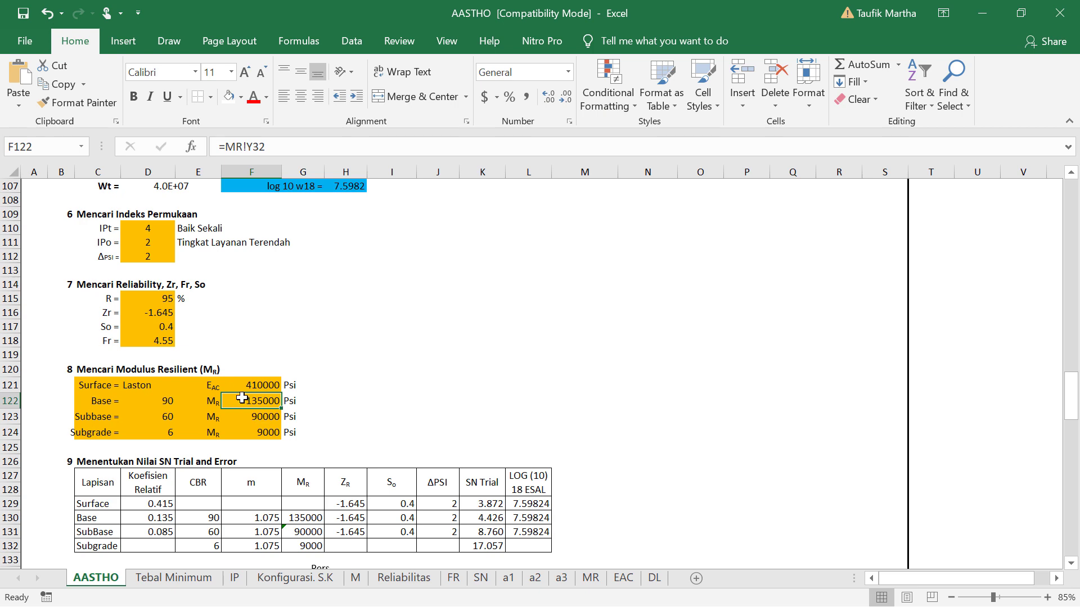
scroll(328, 391, down, 1)
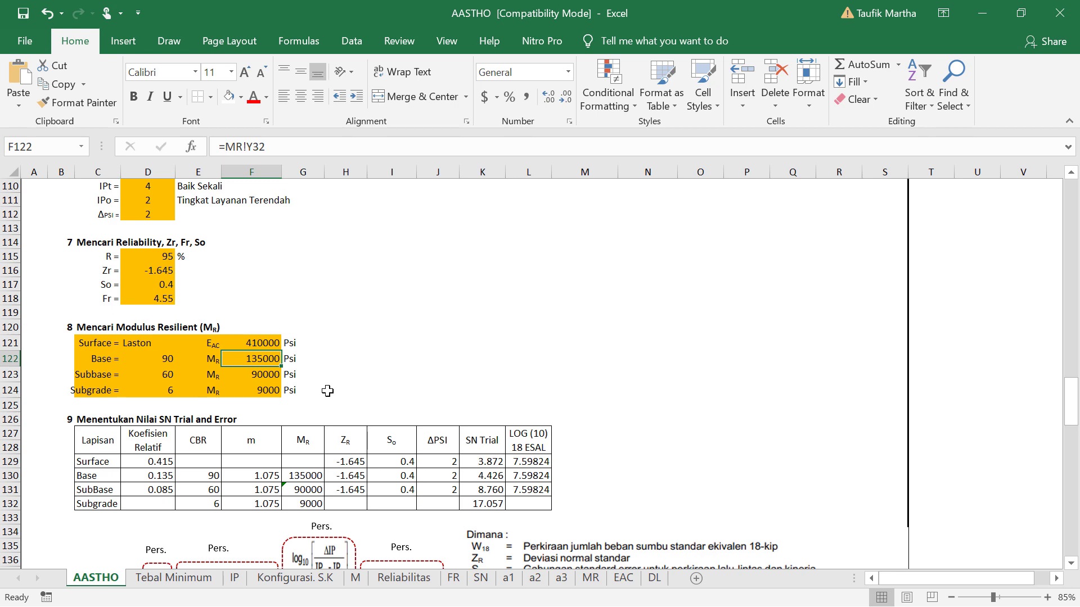
scroll(221, 405, up, 6)
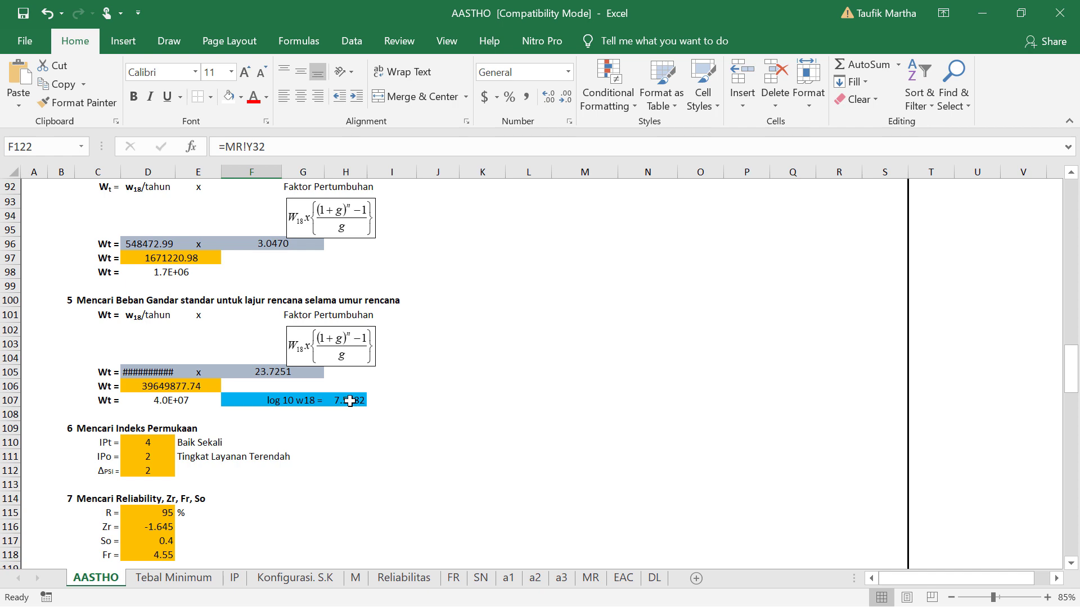
scroll(349, 401, down, 7)
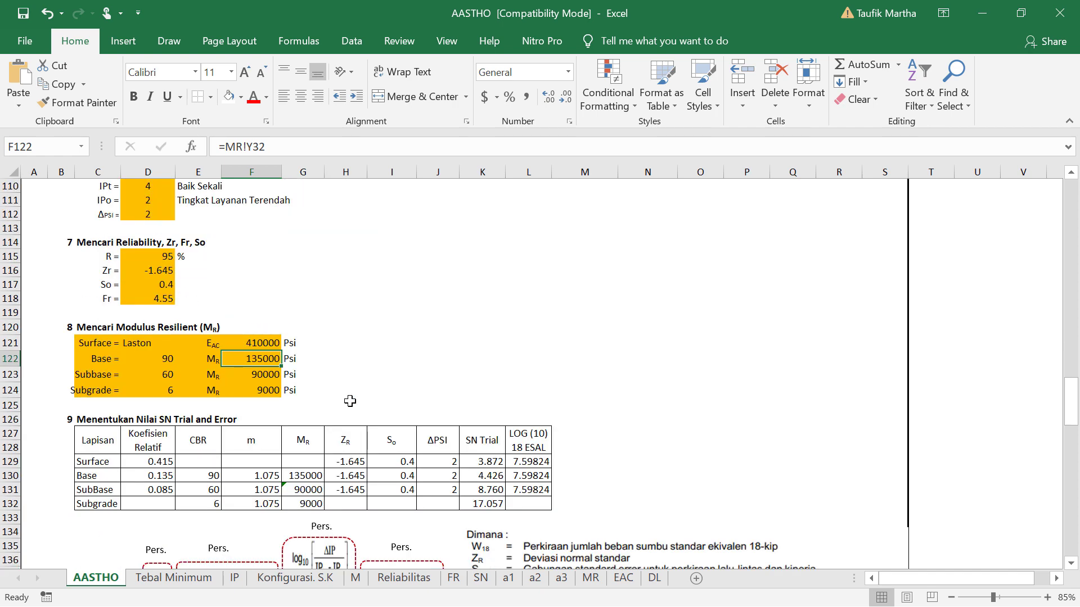
scroll(349, 404, down, 1)
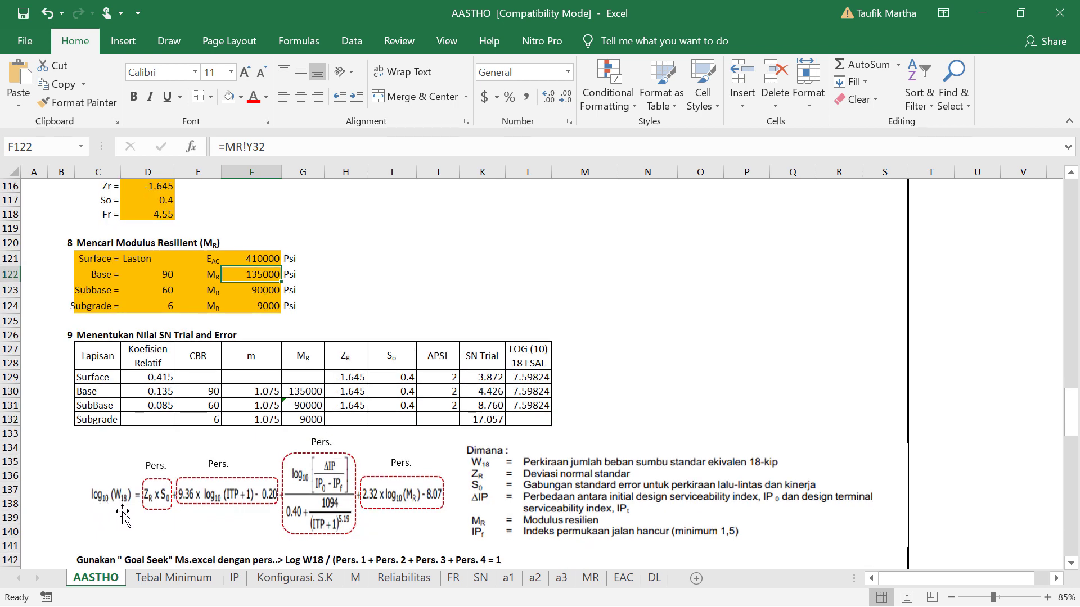
scroll(123, 512, up, 4)
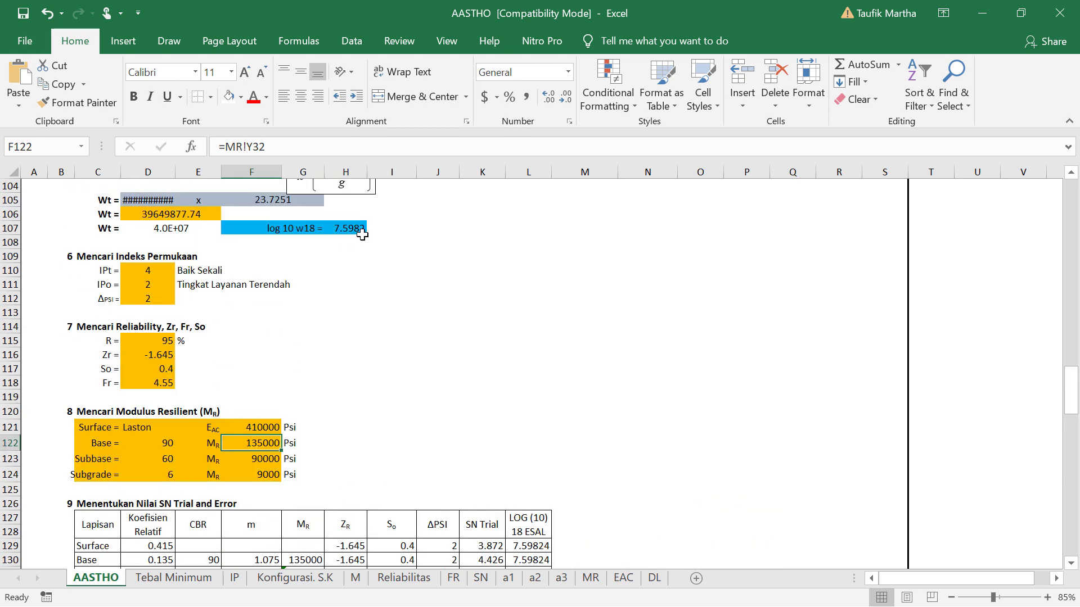
- Enter the label ITP in cell H108, directly below the log 10 w18 value
click(344, 242)
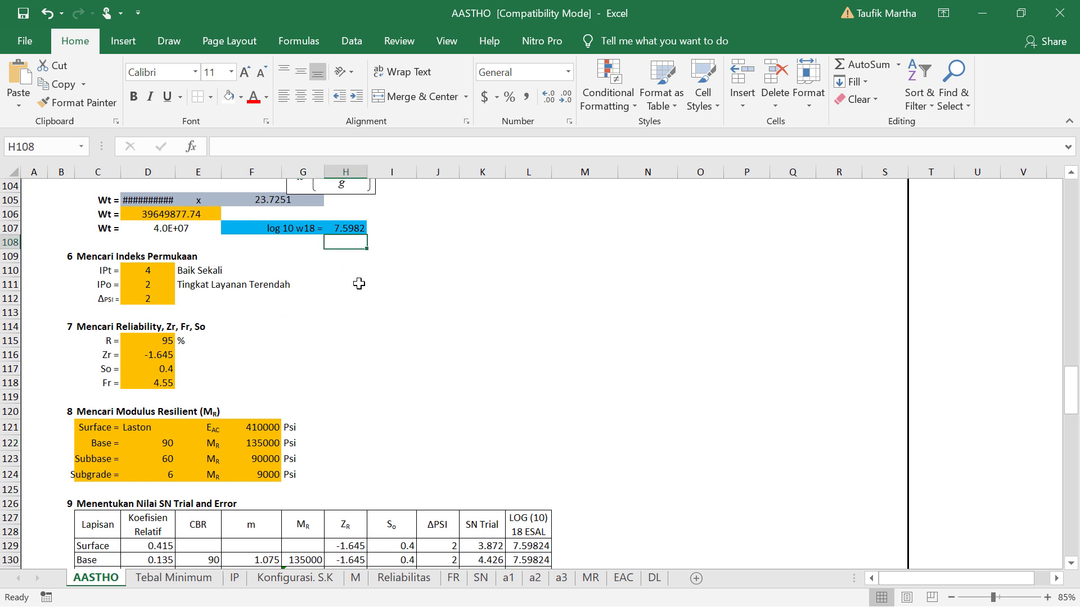
text(IT)
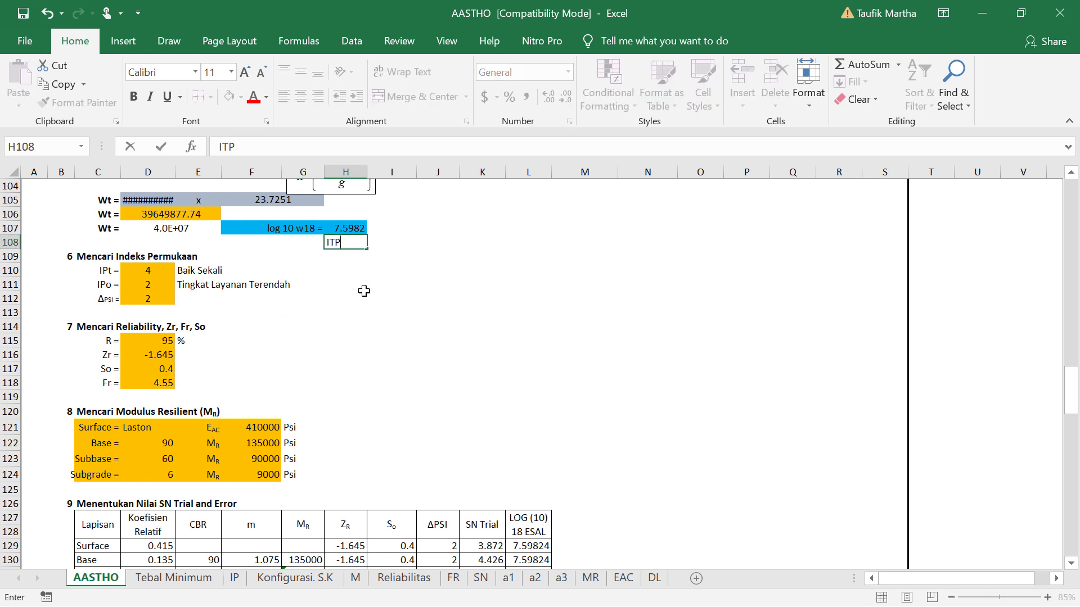
text(P)
click(364, 289)
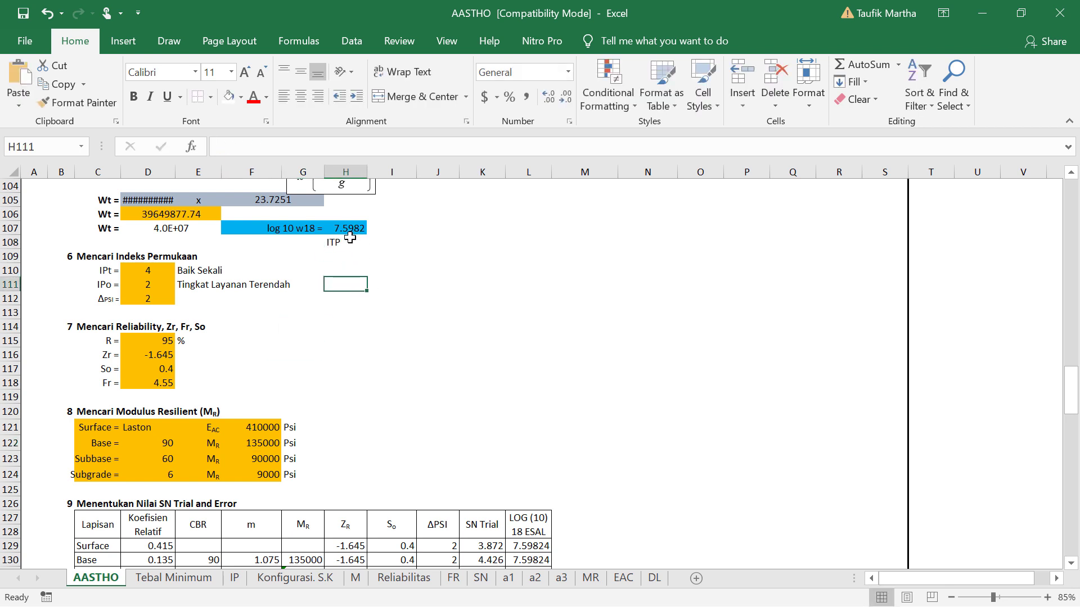
- Examine the SN trial-and-error table in section 9 and the log10(W18) equation with its variable definitions
scroll(435, 279, down, 1)
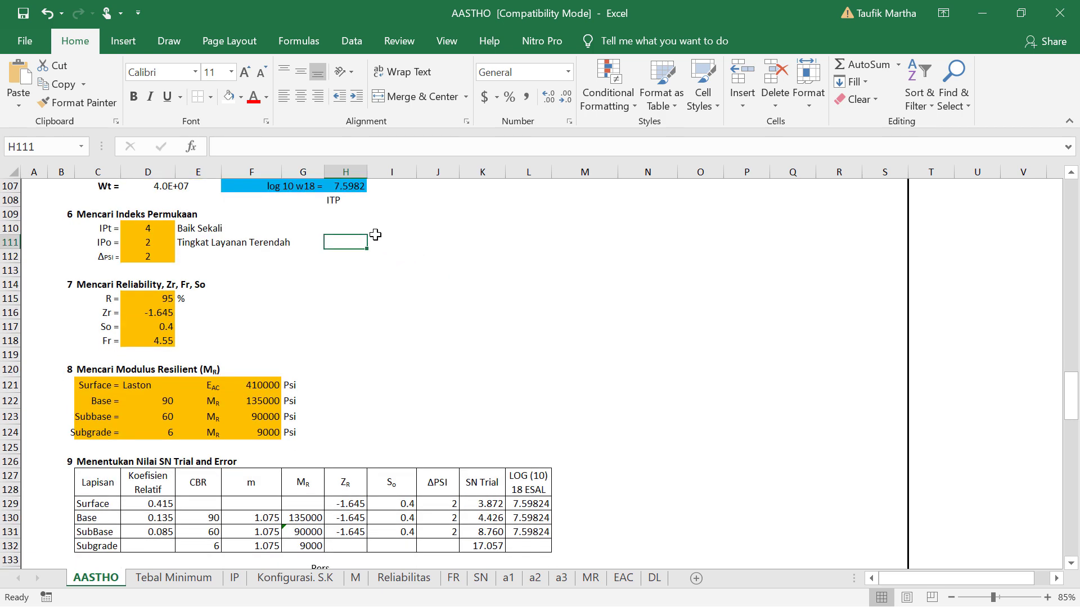
scroll(433, 242, down, 2)
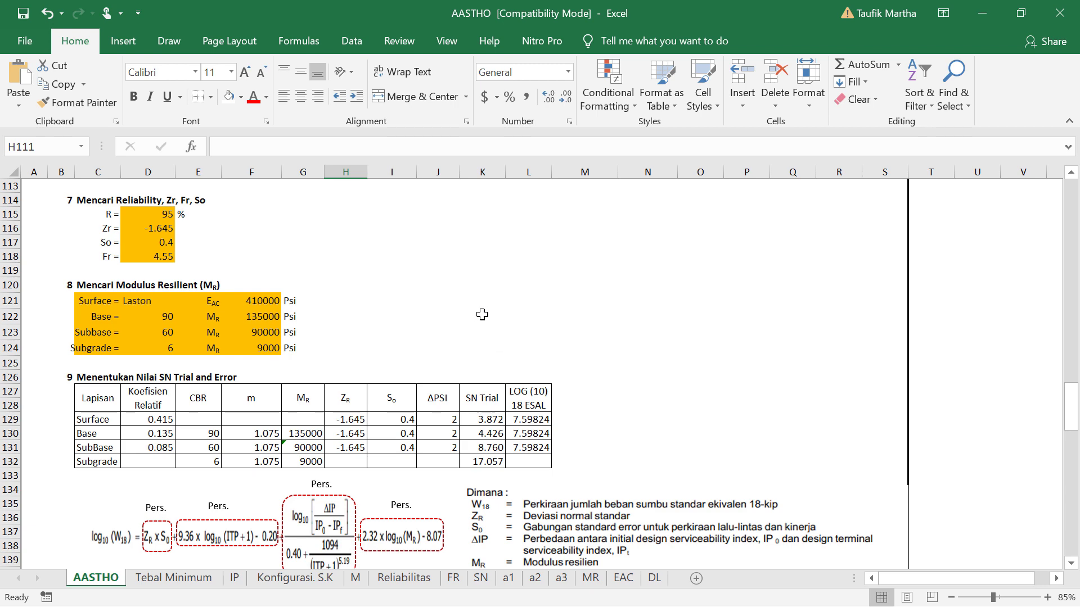
scroll(483, 304, down, 2)
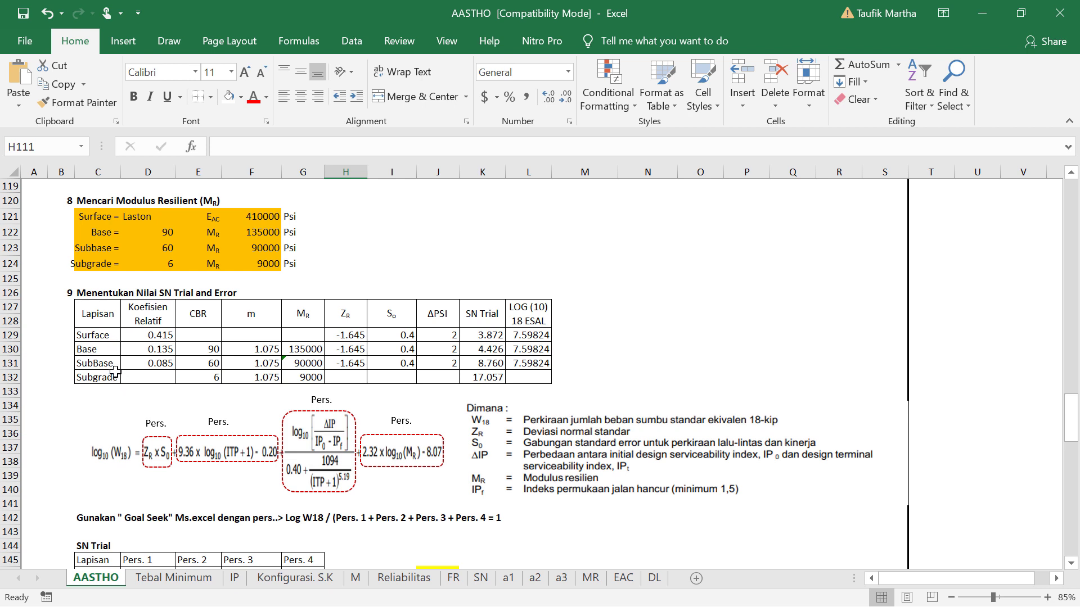
- Trace the Surface relative coefficient in section 9 to the a1 sheet and examine its Eac chart and a1 value
click(167, 337)
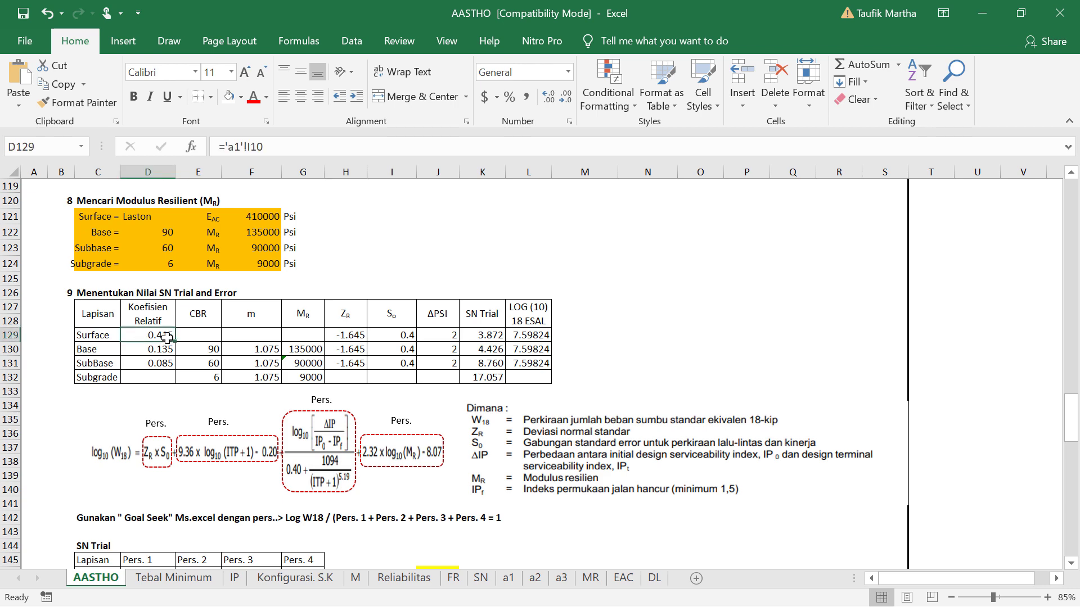
click(508, 581)
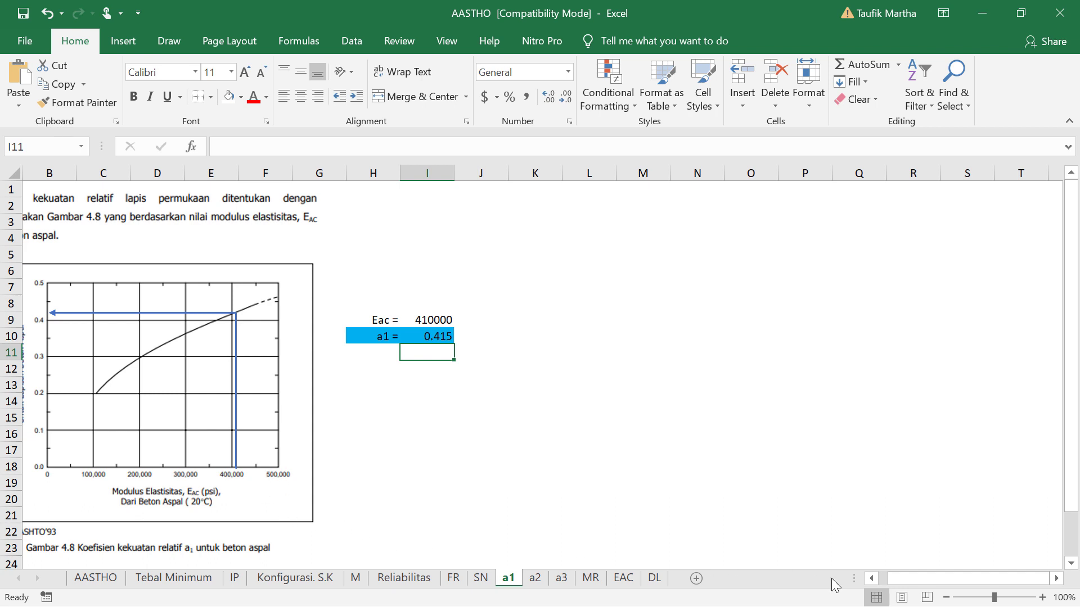
drag(938, 588, 929, 587)
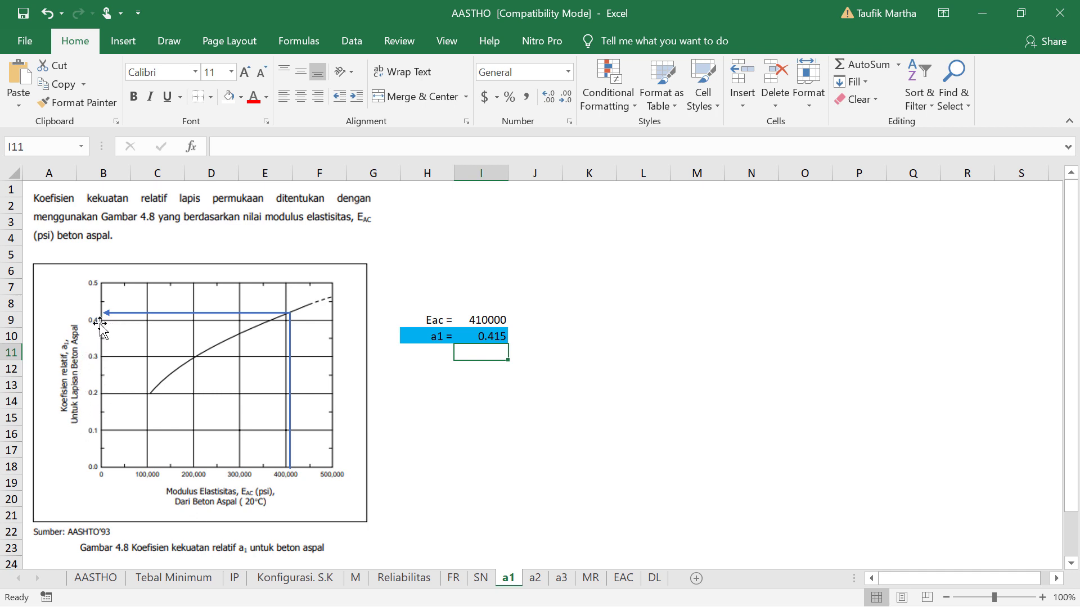
click(492, 334)
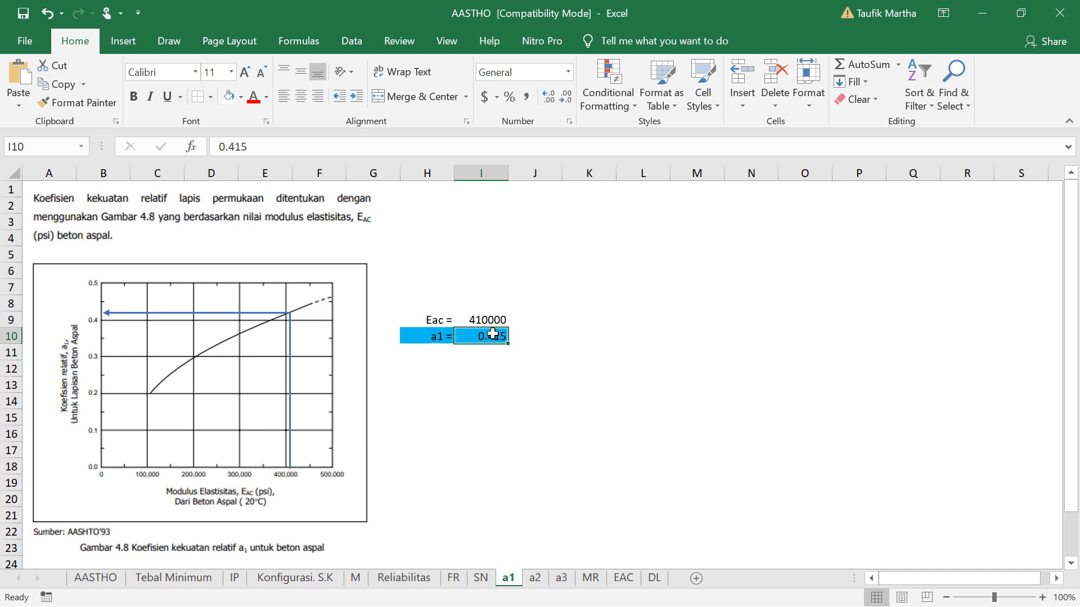
click(524, 413)
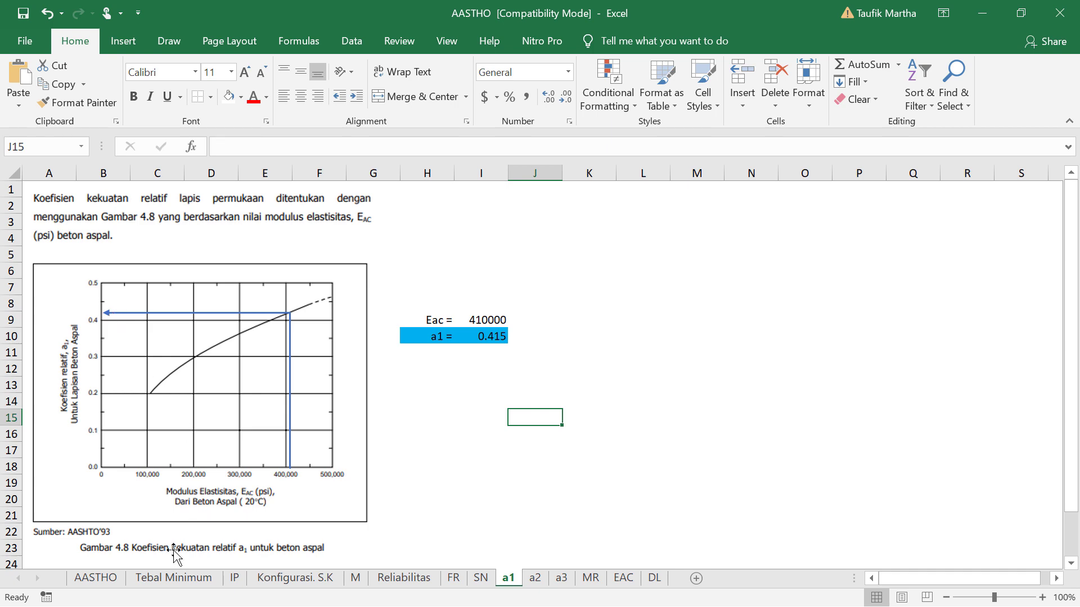
- Trace the Base relative coefficient in section 9 to the a2 sheet and examine the Gambar 4.9 chart
click(96, 577)
click(153, 350)
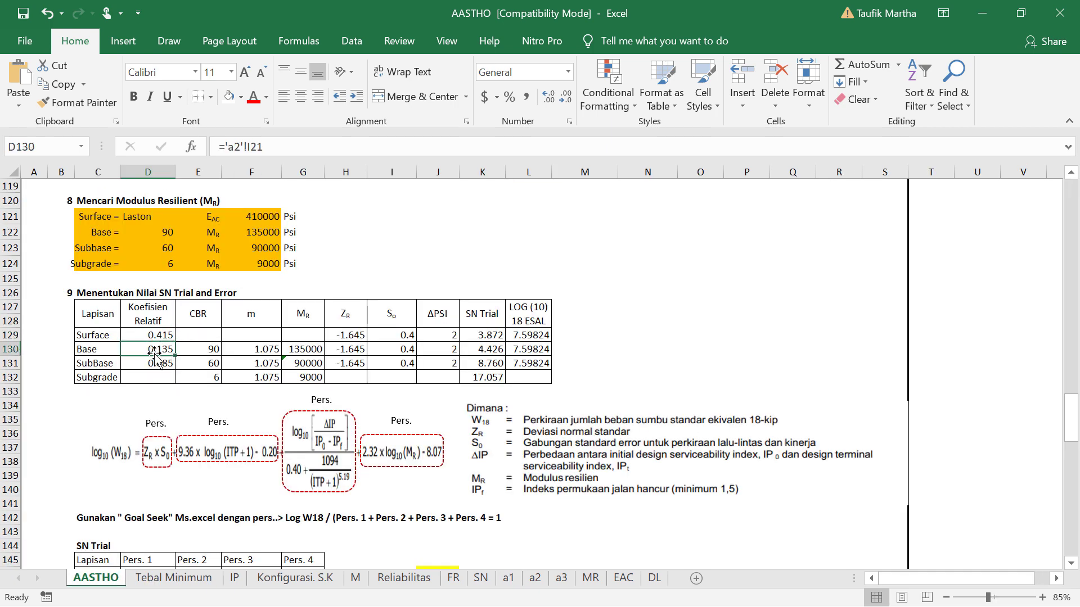
click(535, 577)
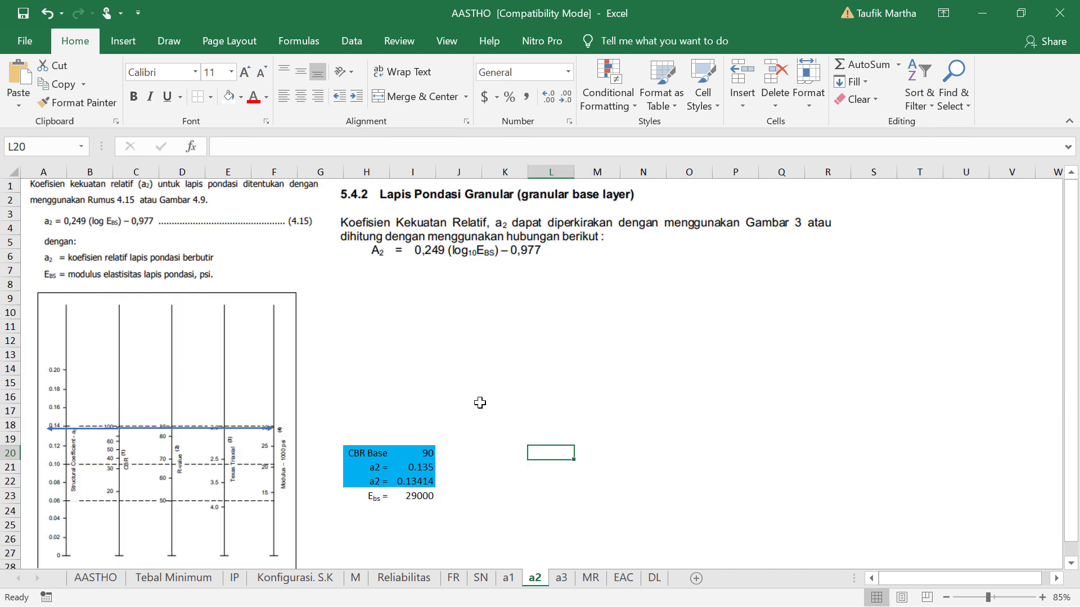
click(474, 387)
scroll(229, 476, down, 1)
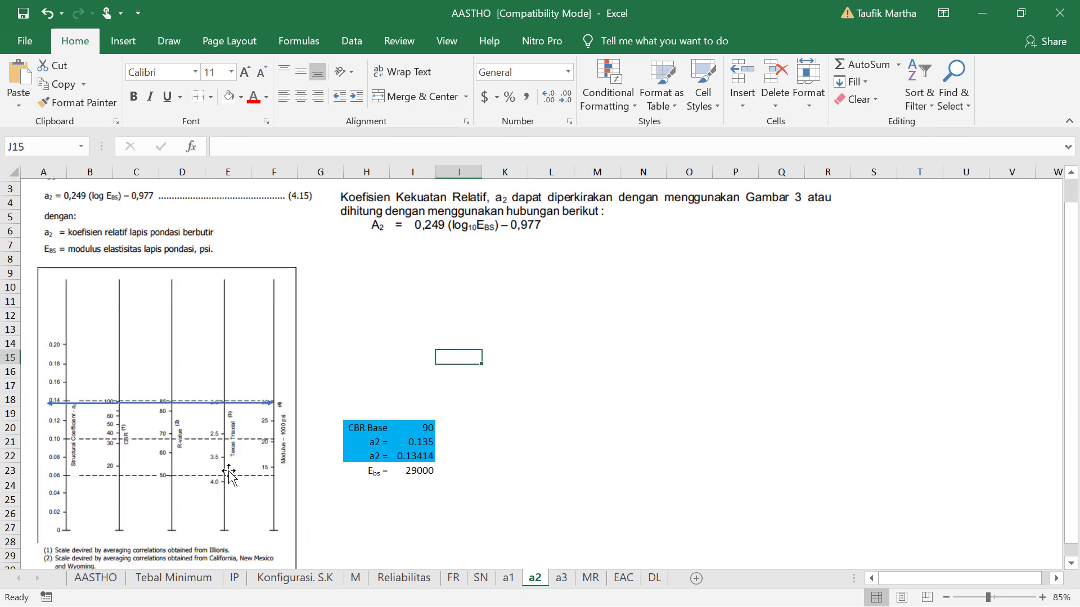
scroll(229, 476, down, 2)
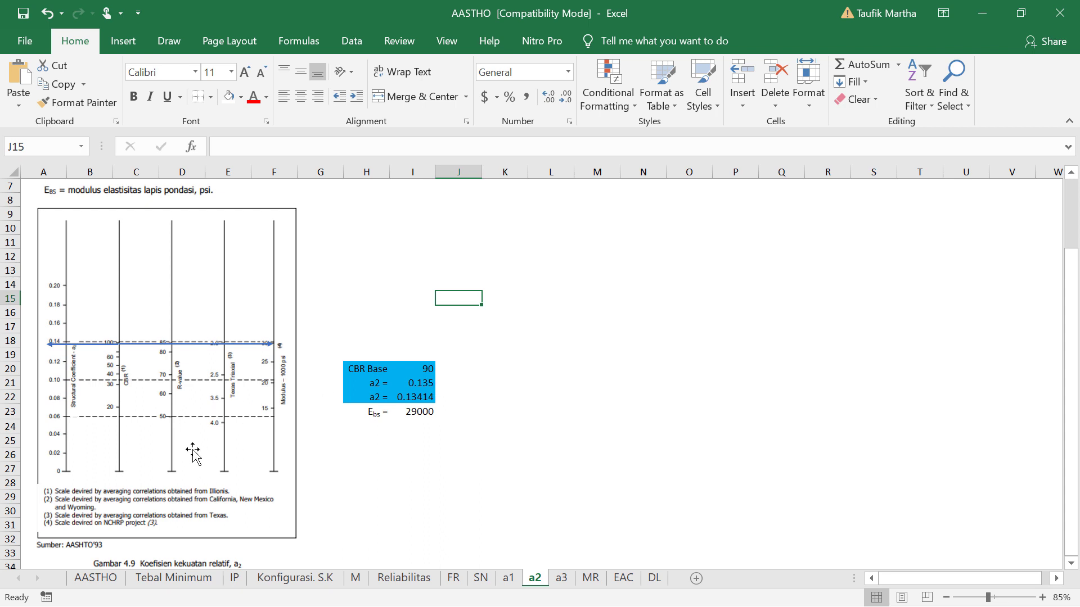
- Compare the calculated a2 formula and its Ebs input with the granular base layer equation on the a2 sheet
click(417, 400)
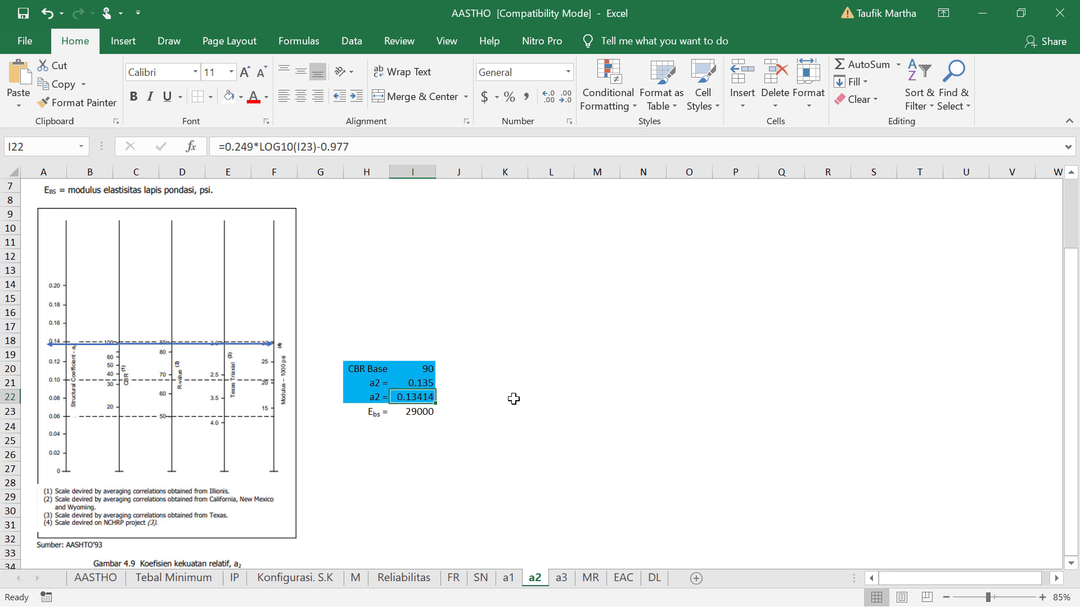
scroll(519, 414, up, 2)
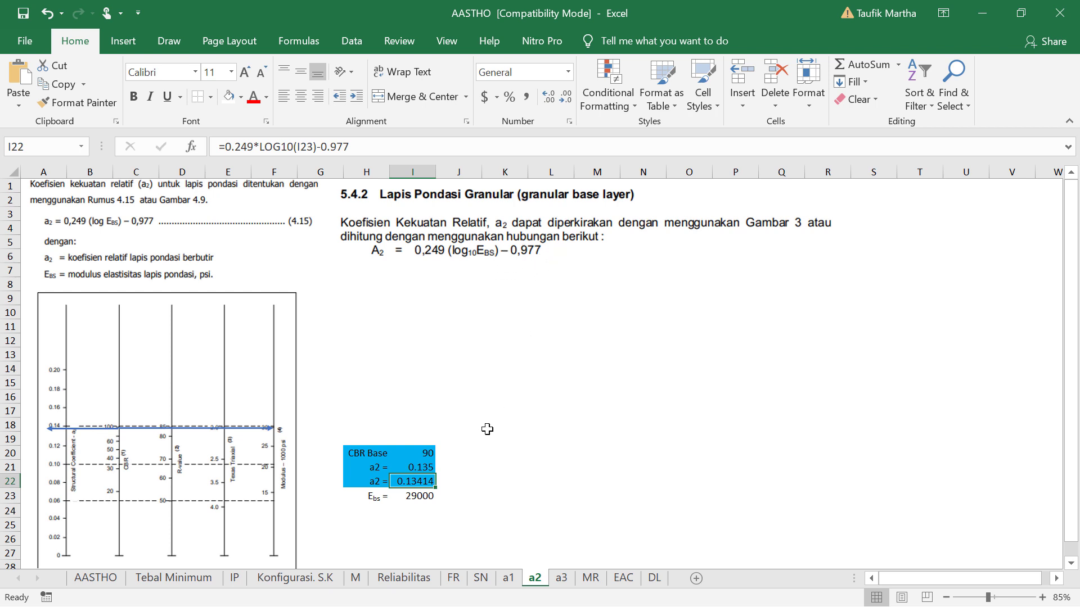
click(430, 495)
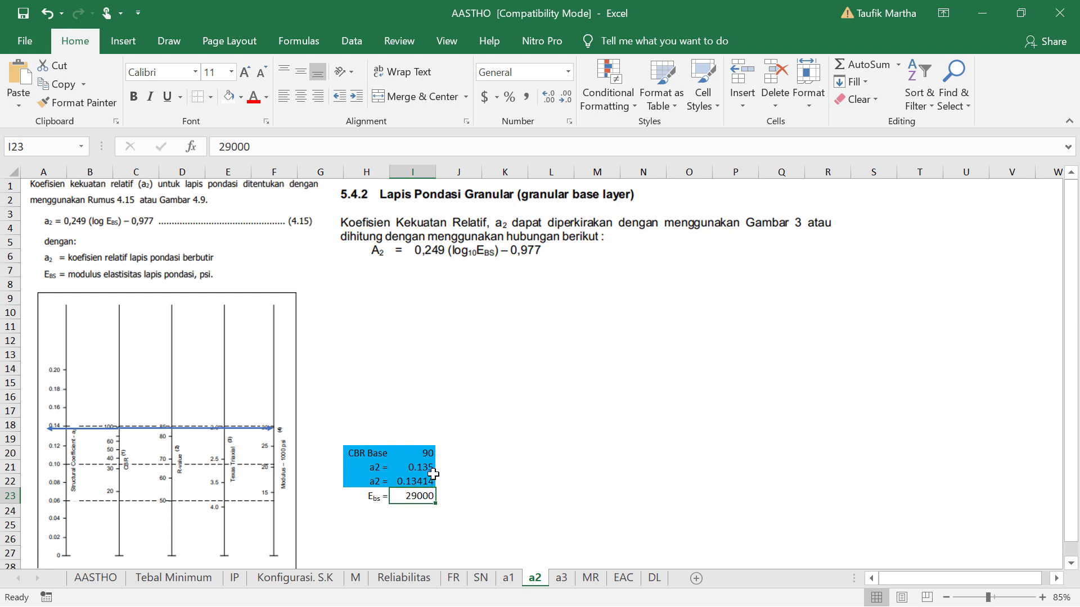
click(485, 476)
scroll(429, 499, down, 1)
key(Up)
key(Right)
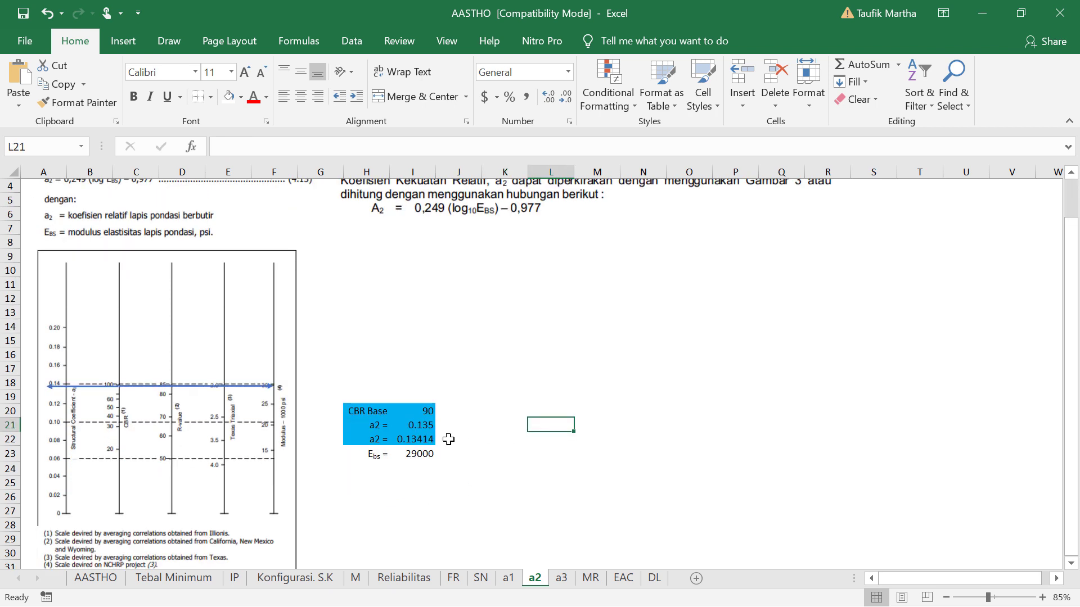
click(413, 457)
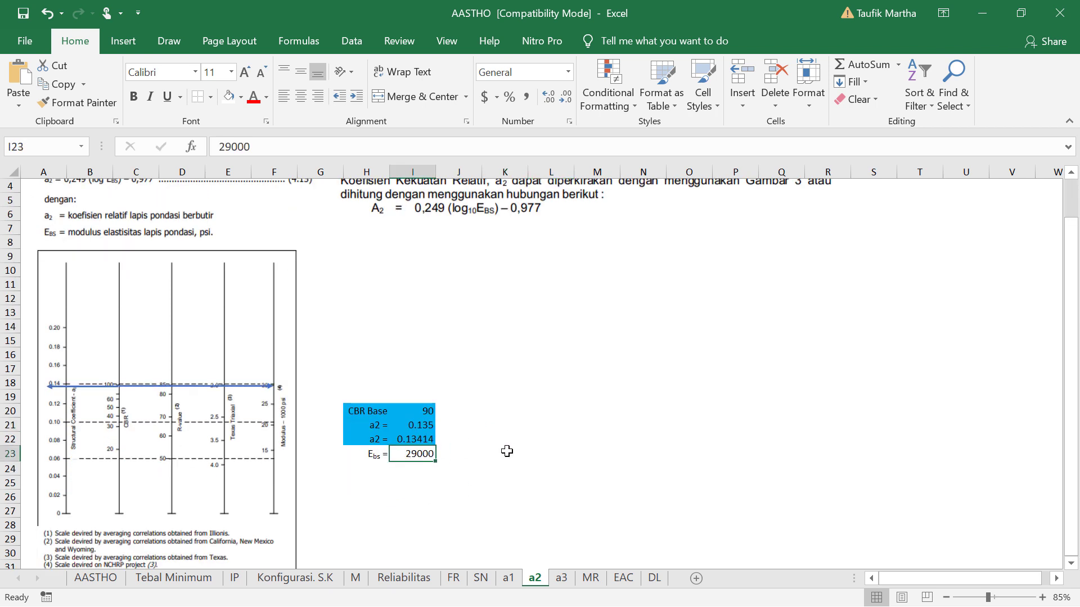
click(483, 452)
scroll(482, 450, down, 1)
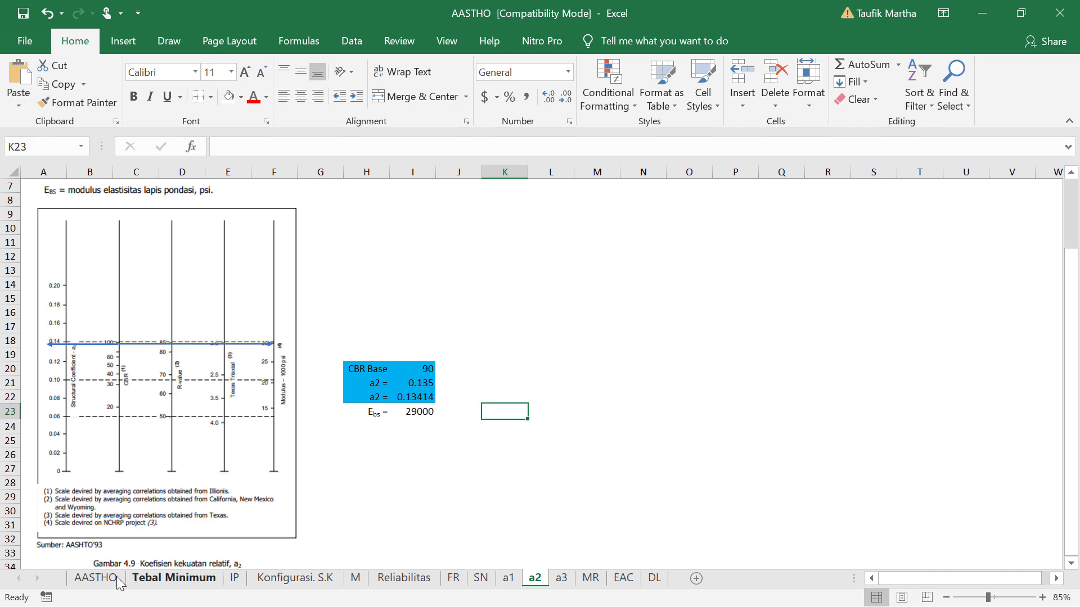
- Trace the SubBase relative coefficient in section 9 to the a3 sheet and examine its CBR Subbase and a3 values
click(96, 579)
click(151, 368)
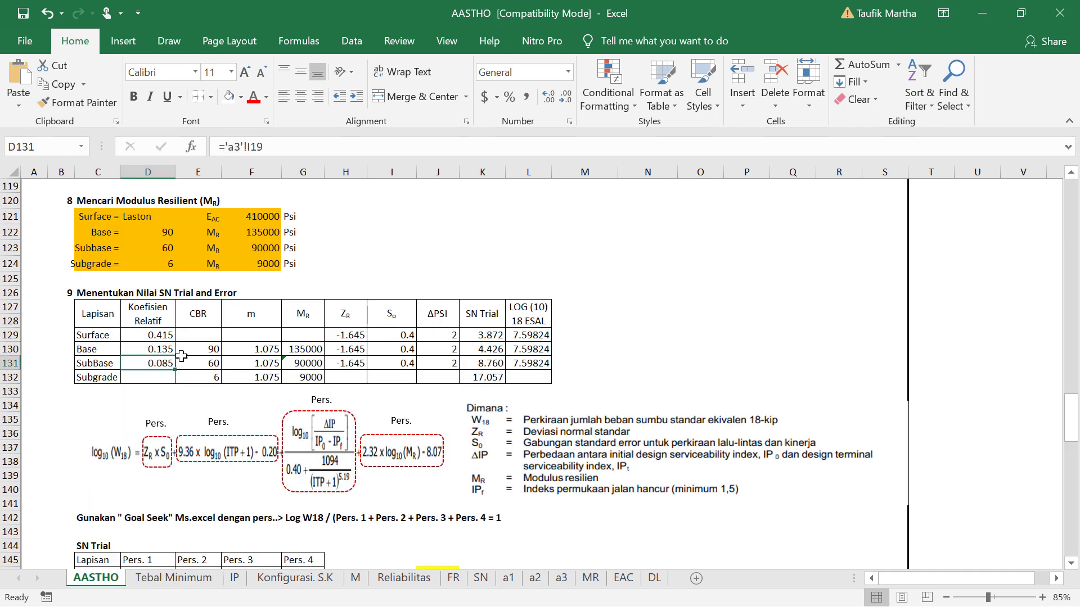
click(561, 578)
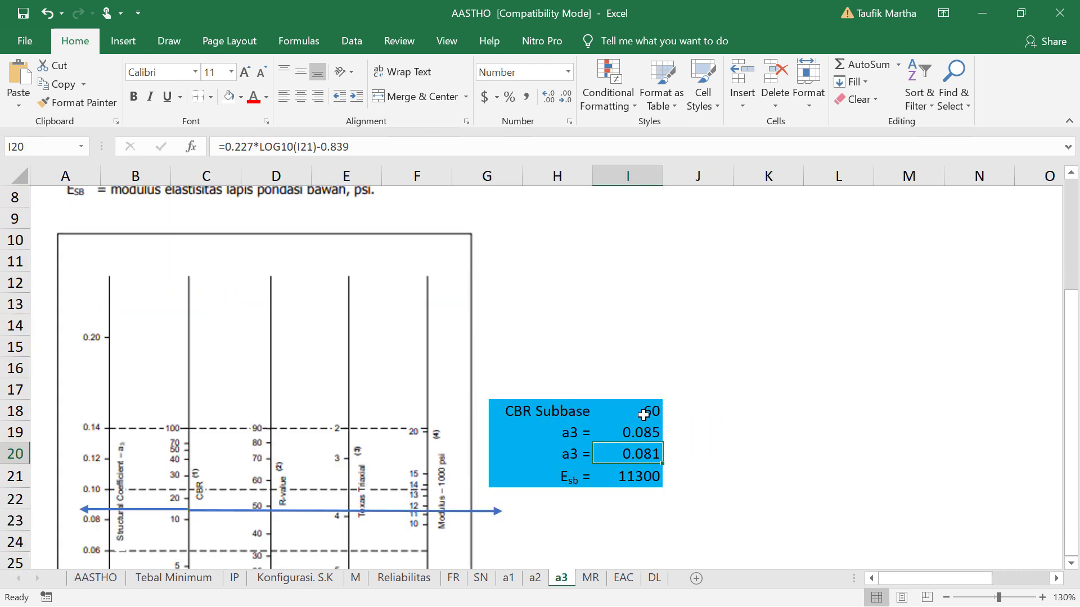
key(Up)
key(Up)
key(Right)
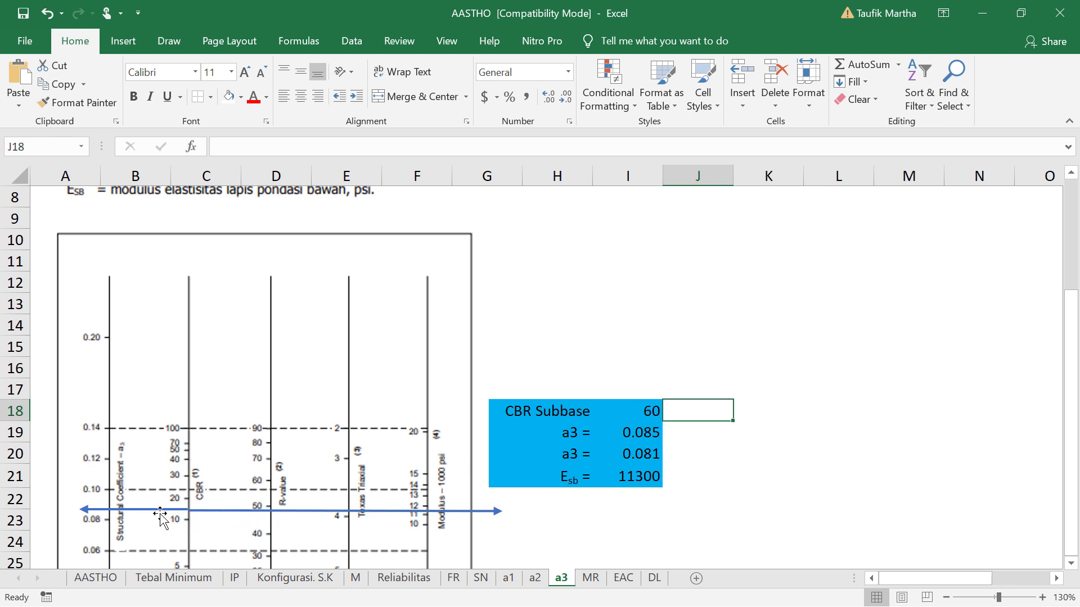
- Move both arrows on the a3 chart up to the CBR 60 level and set the chart-based a3 in cell I19 to 0.128
drag(153, 505, 155, 447)
click(221, 509)
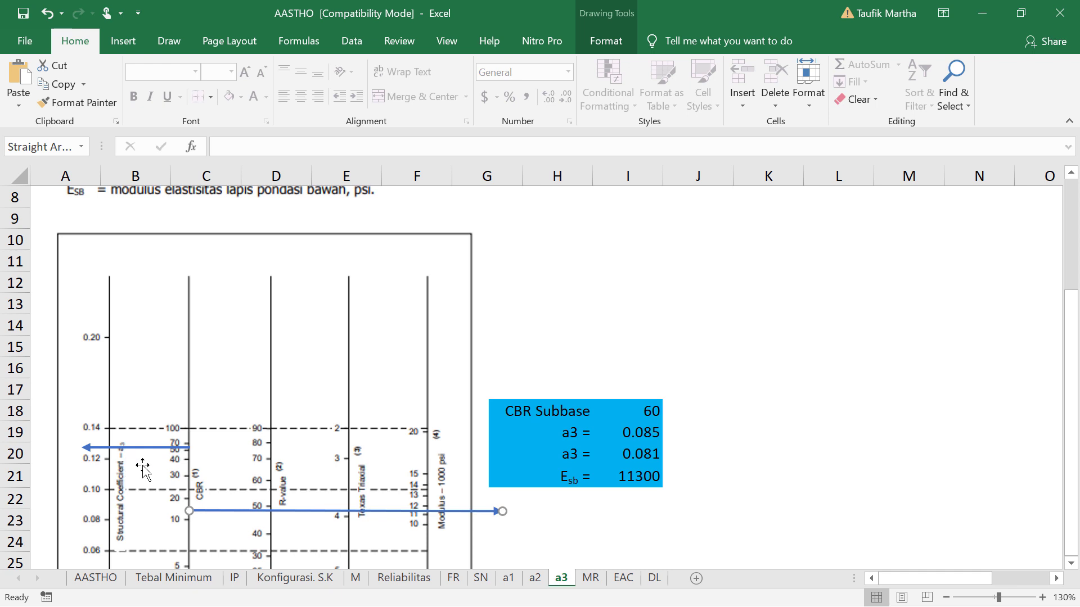
click(632, 431)
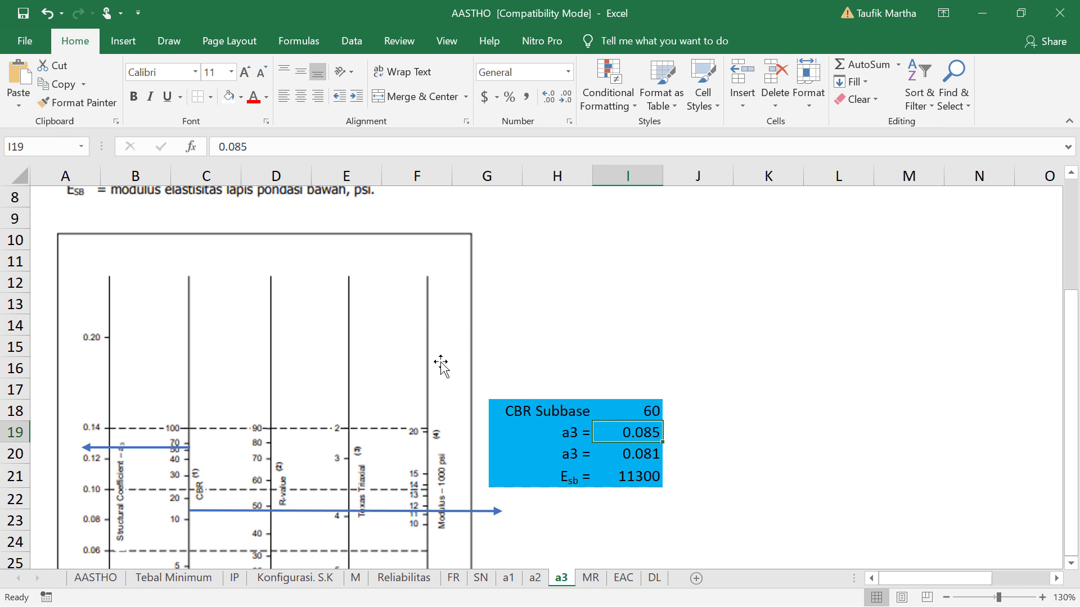
text(0.128)
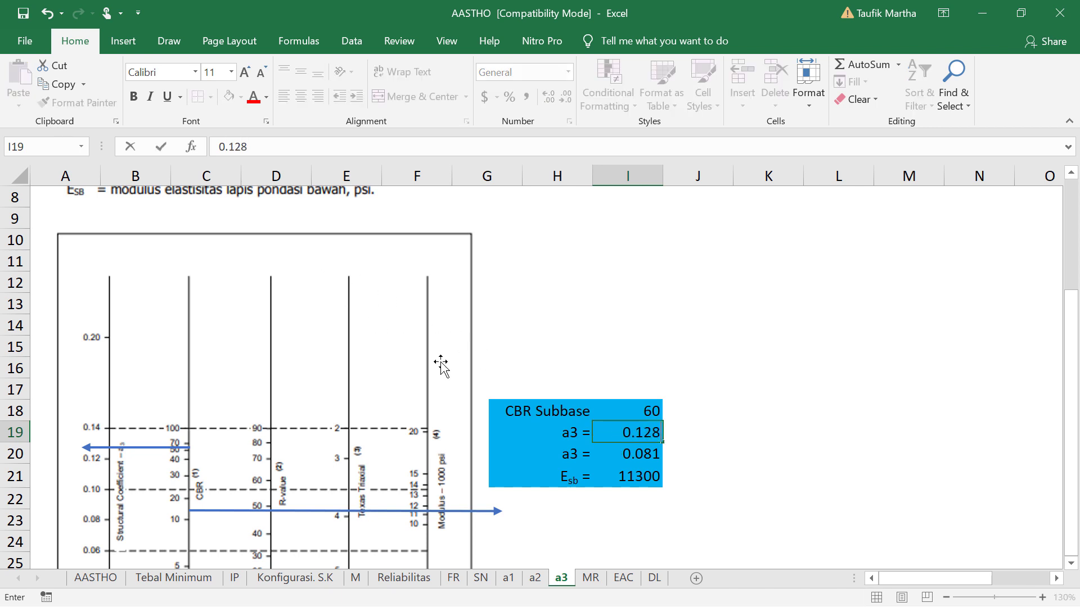
key(Return)
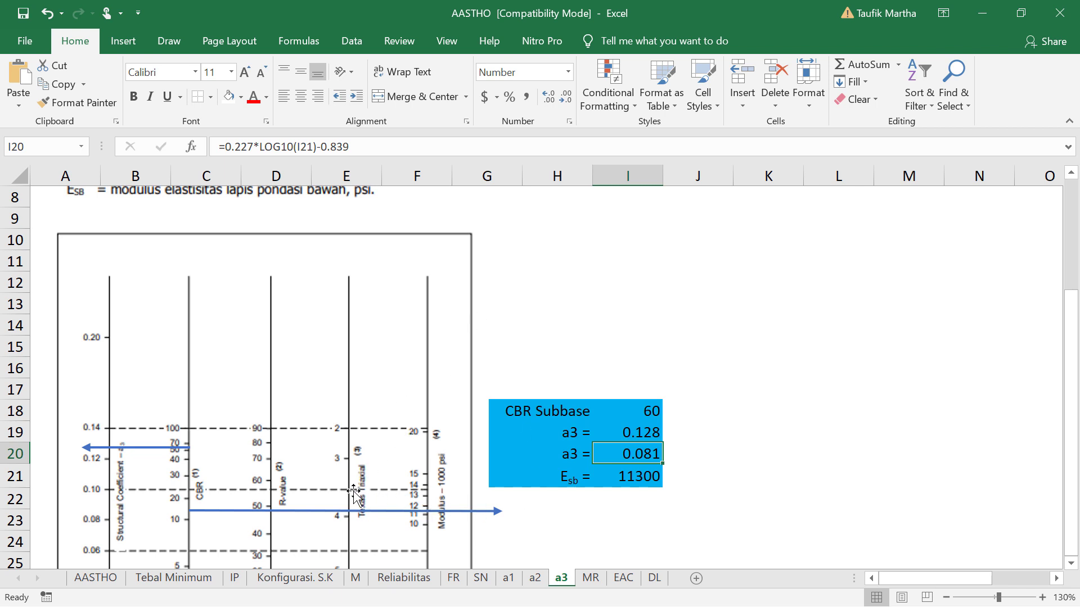
click(767, 427)
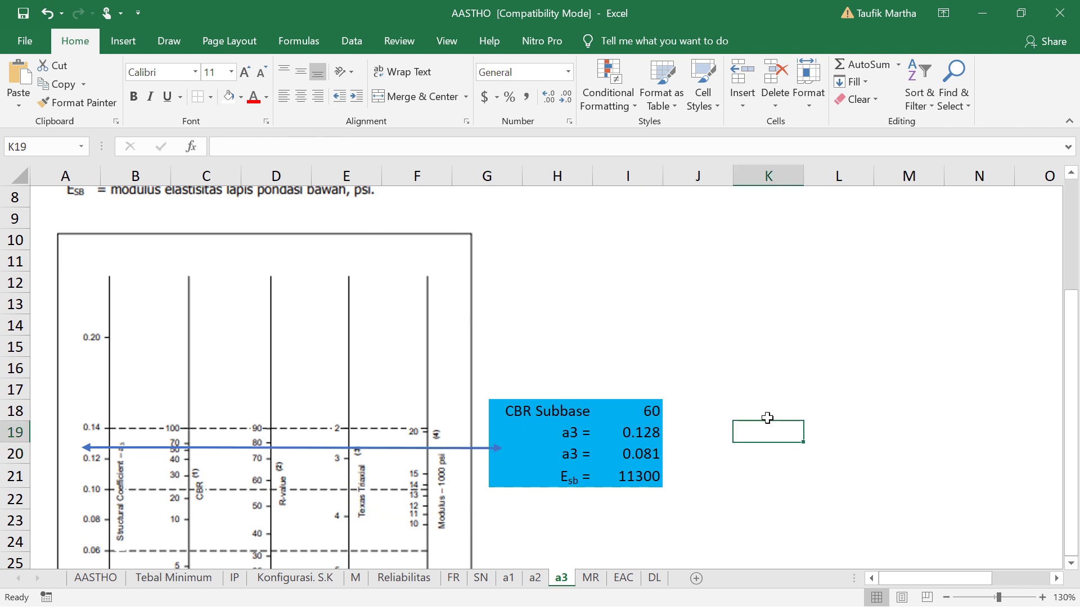
- Compare the calculated a3 formula and its Esb input with the granular subbase equation on the a3 sheet
click(646, 451)
scroll(628, 366, up, 3)
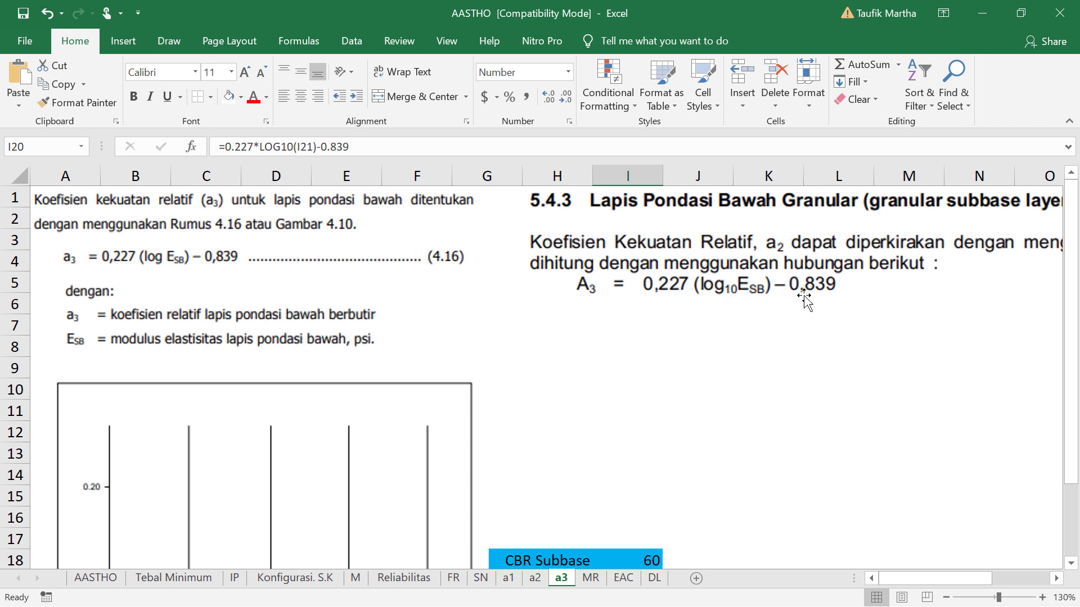
scroll(830, 290, down, 2)
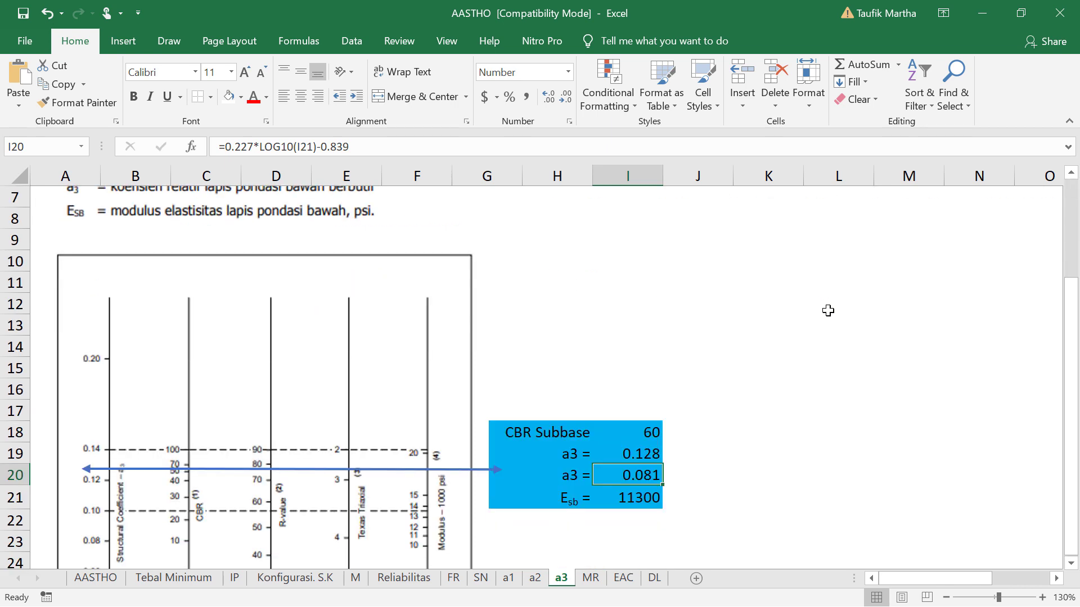
click(625, 502)
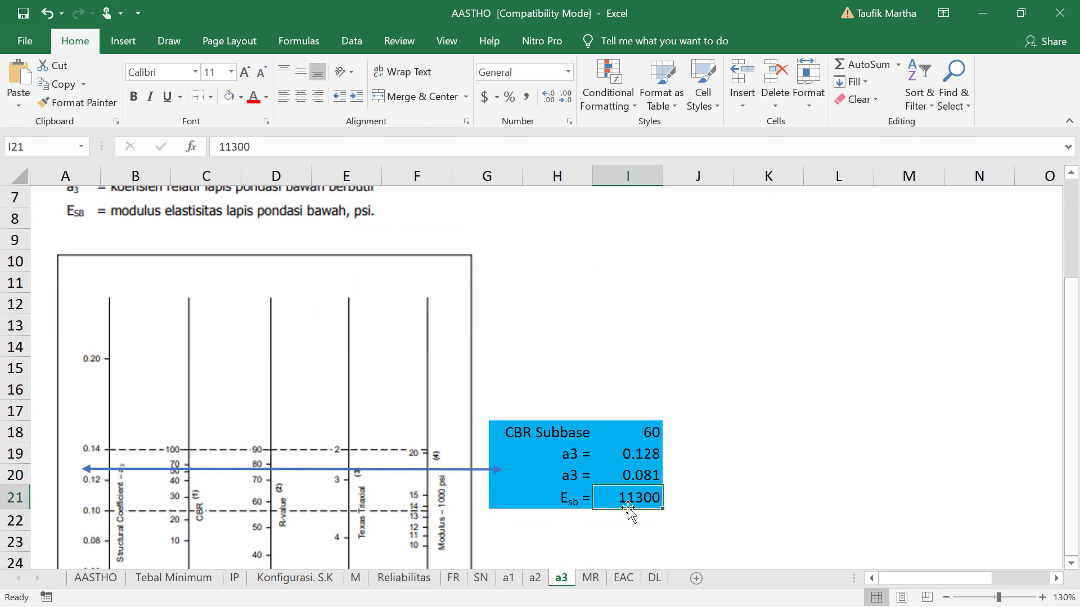
- Open the MR sheet and examine Tables 3.8 and 3.9 for the resilient modulus matching the subbase CBR
click(591, 578)
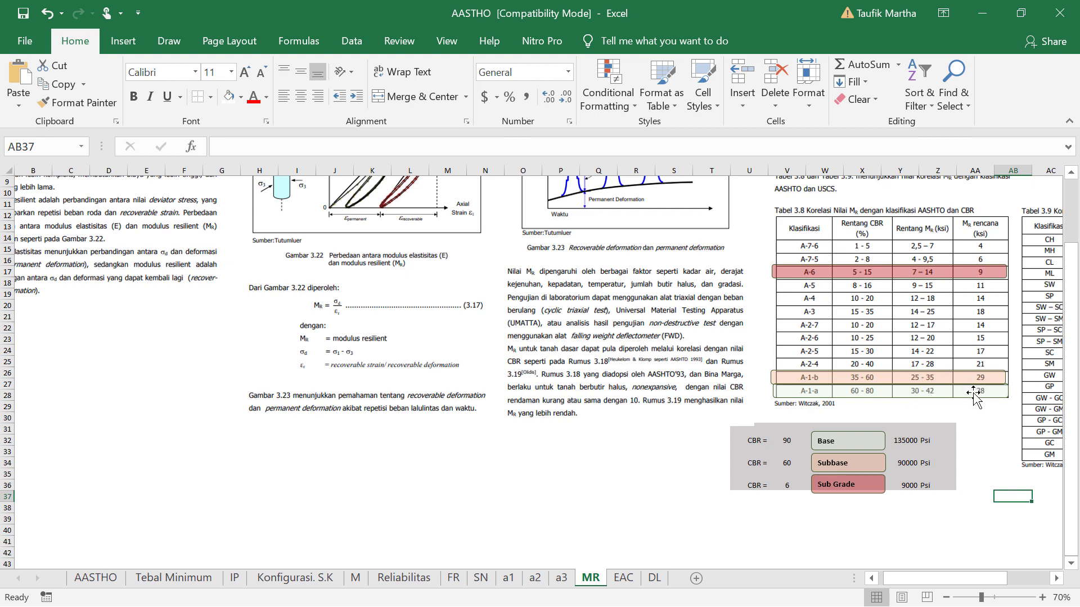
click(1057, 579)
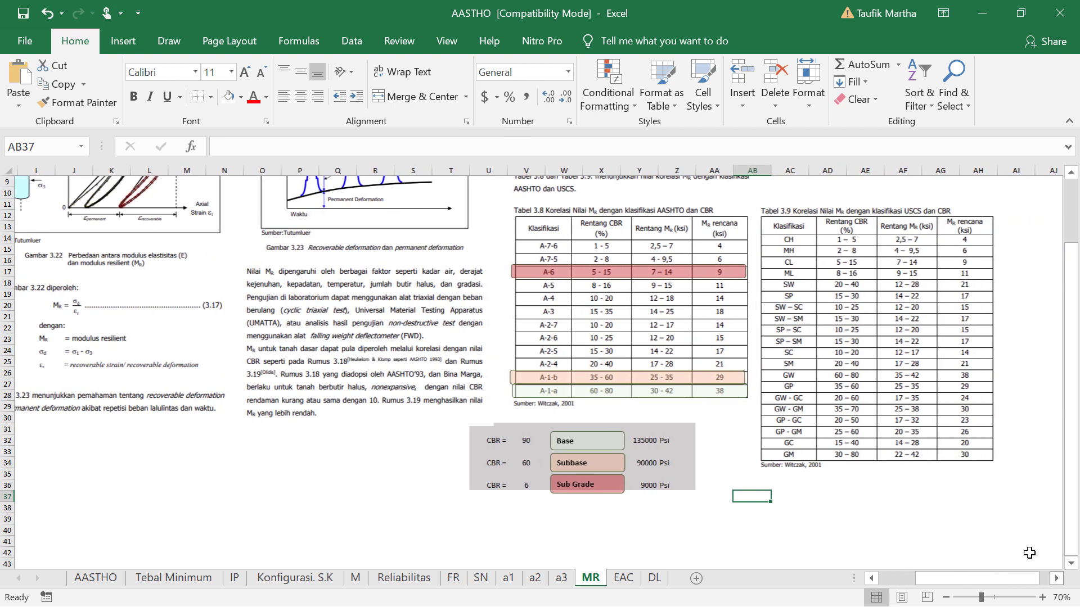
scroll(700, 394, up, 2)
scroll(893, 545, down, 2)
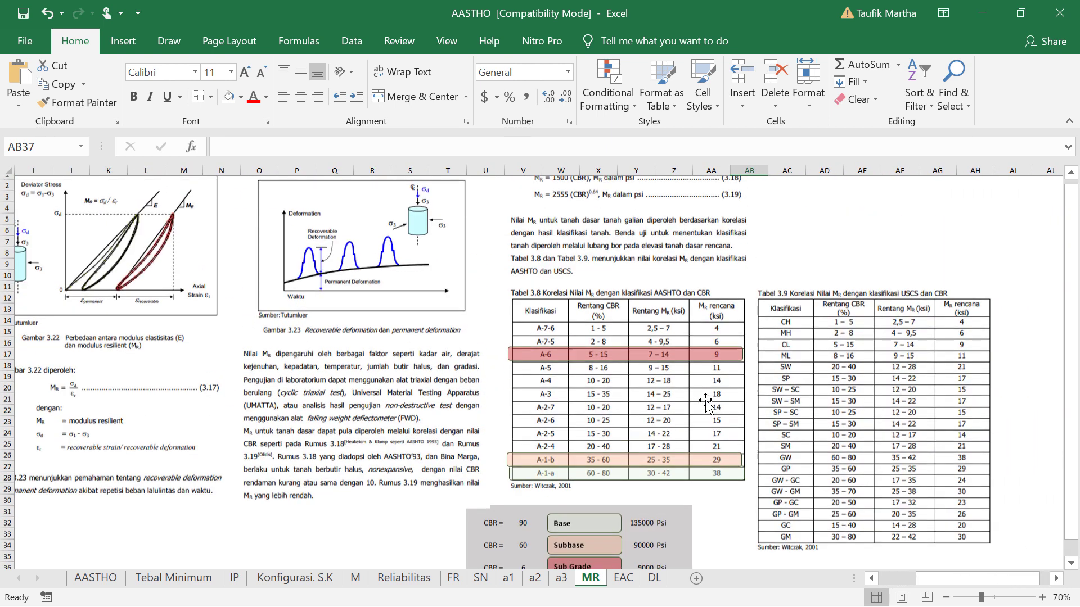
drag(928, 579, 890, 580)
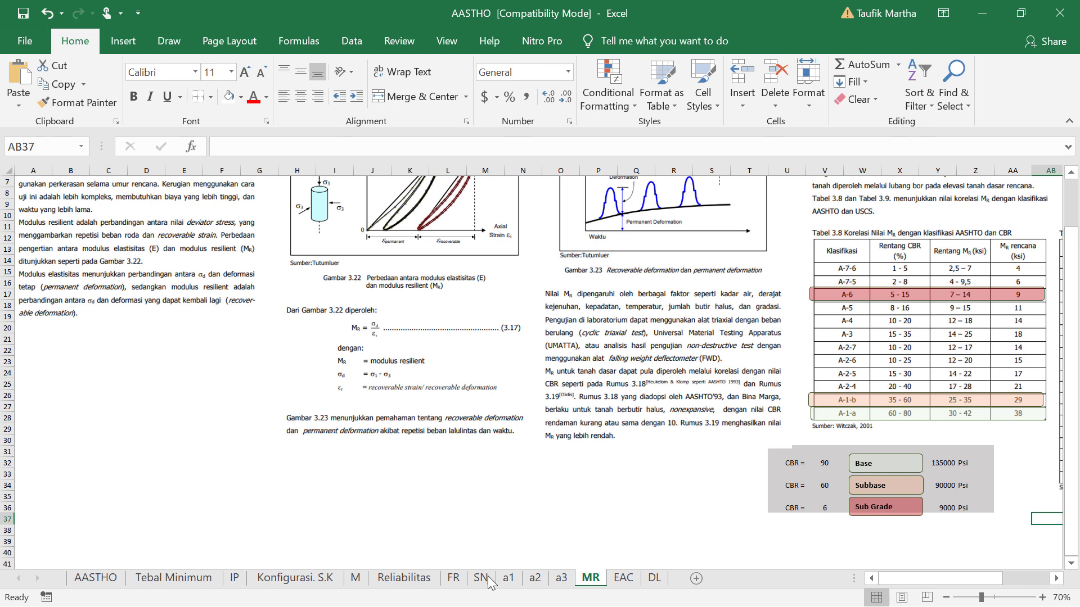
- Return to the a3 sheet and set the subbase modulus Esb to 29000
click(562, 579)
key(ctrl+Page_Down)
click(561, 578)
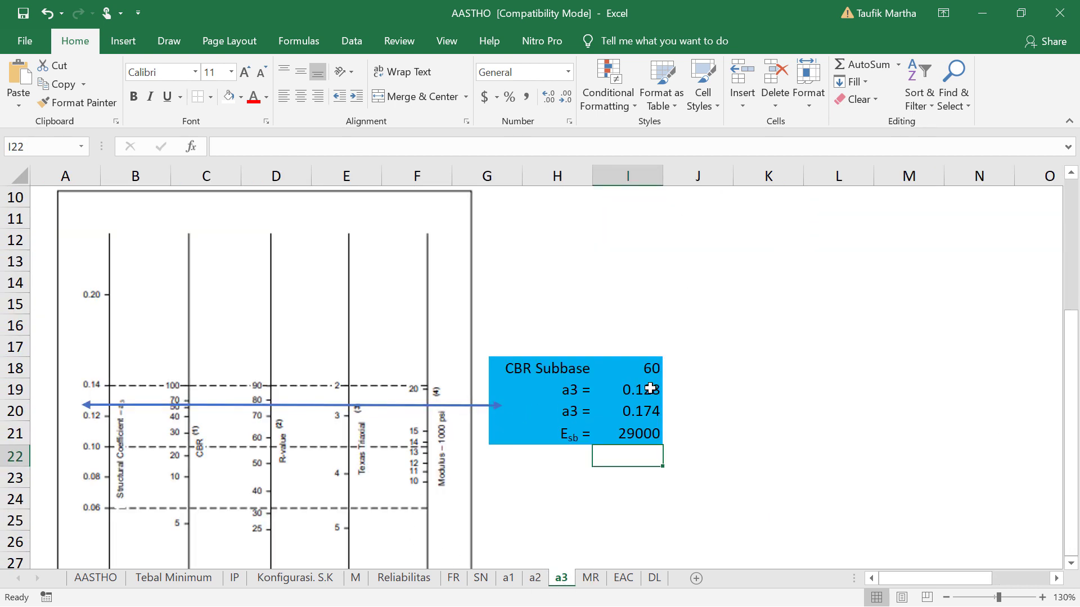
- Set the subbase modulus Esb in cell I21 of the a3 sheet to 25000
click(634, 437)
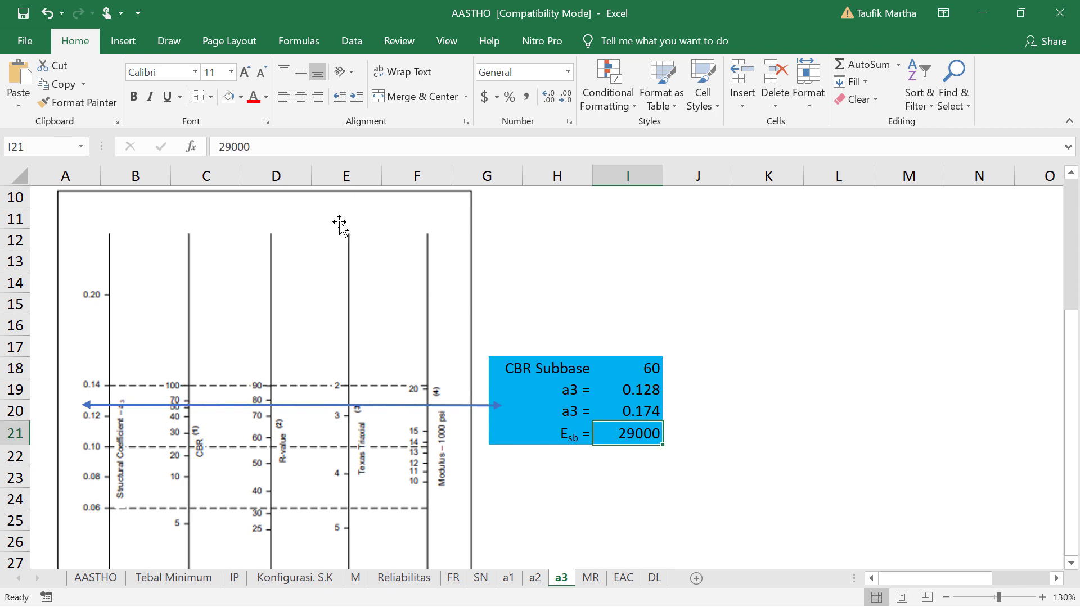
click(231, 147)
key(BackSpace)
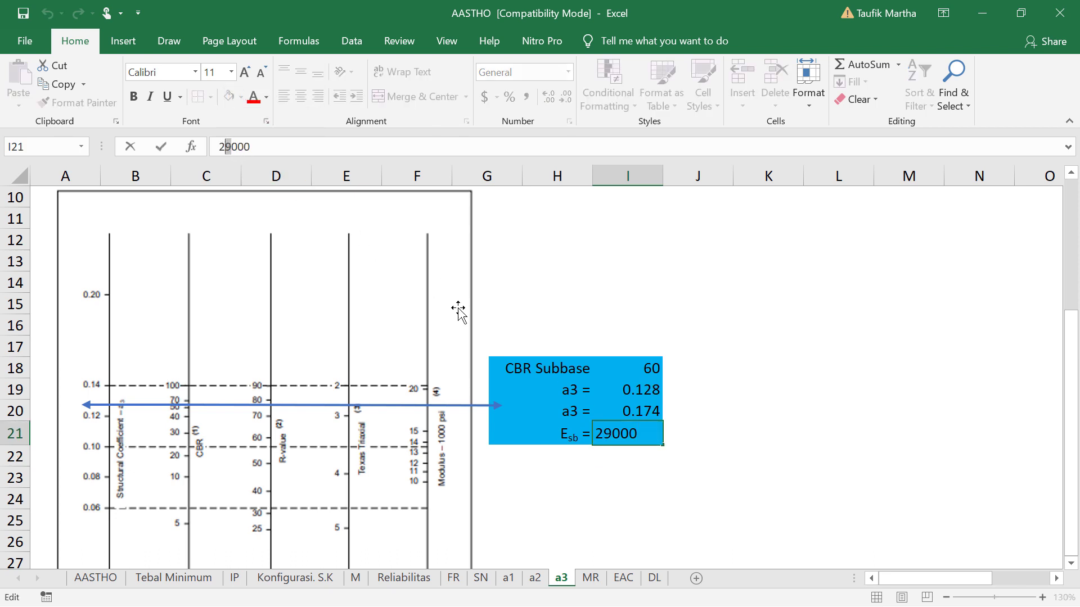
text(5)
key(Return)
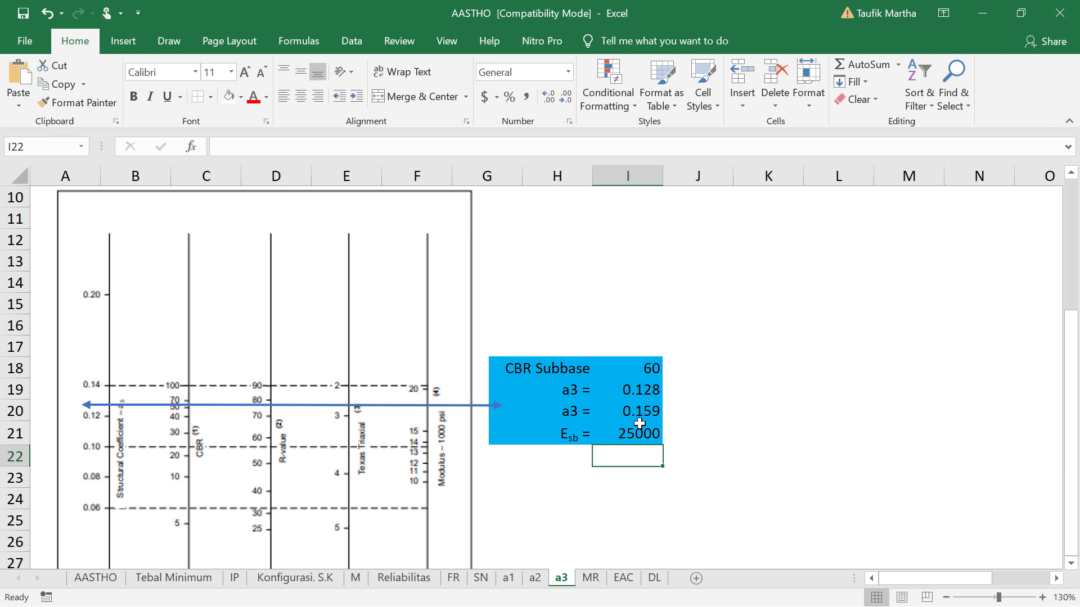
scroll(315, 430, down, 3)
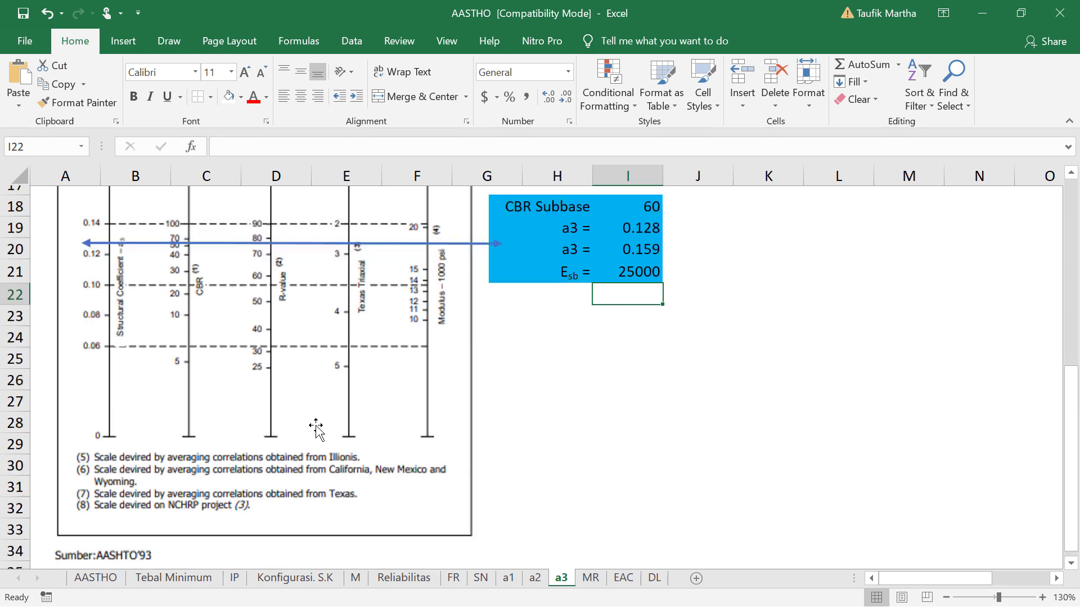
scroll(340, 426, up, 1)
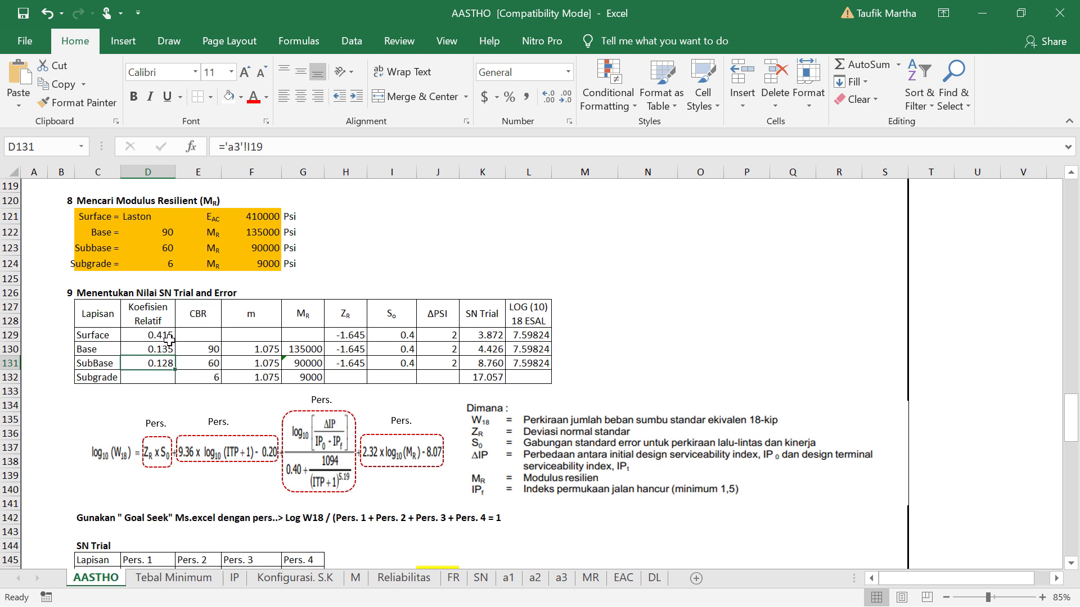
- Review the relative coefficient references for Surface, Base and SubBase on the AASTHO sheet, and the drainage coefficient m on the M sheet
click(163, 336)
click(164, 349)
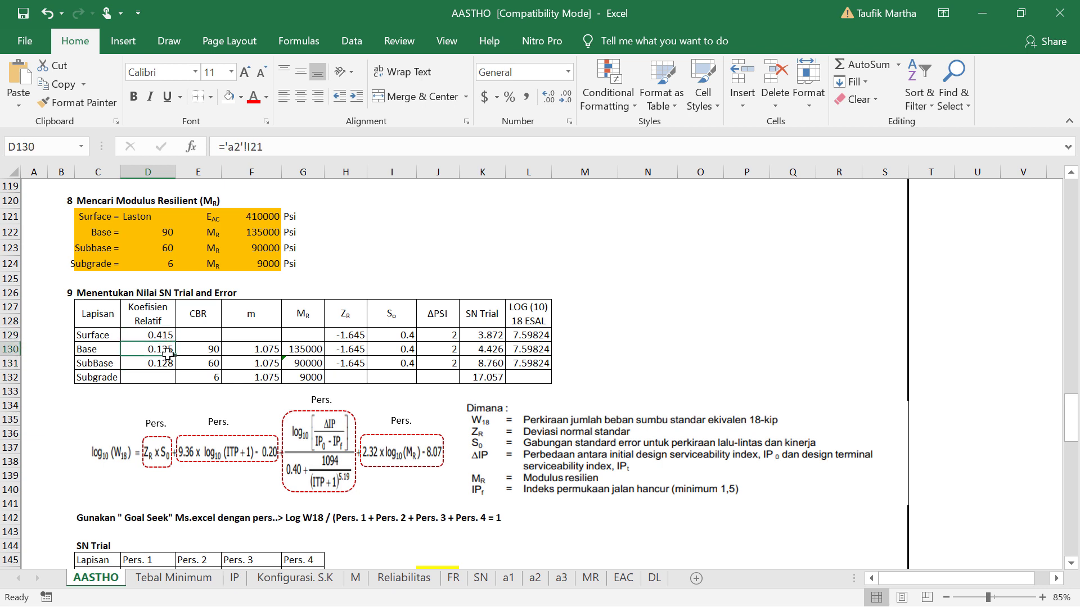
click(167, 363)
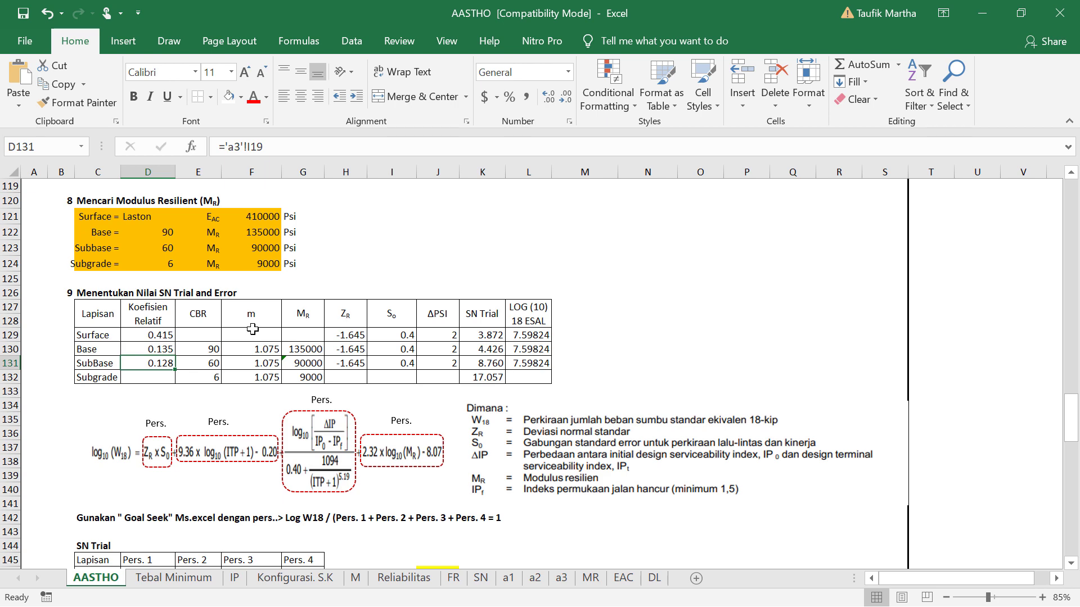
scroll(252, 329, up, 2)
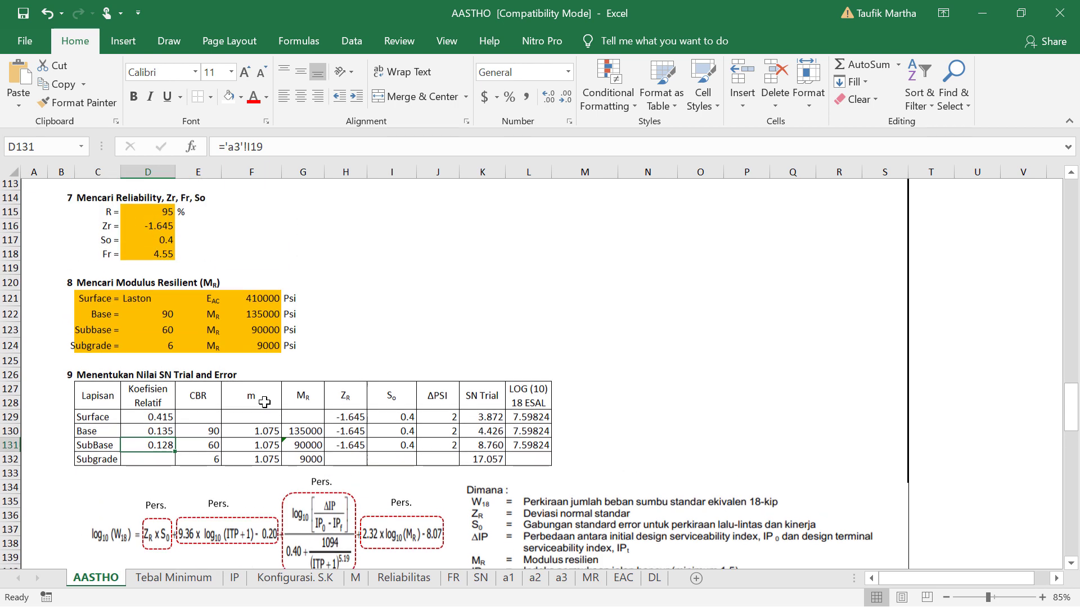
scroll(263, 414, down, 1)
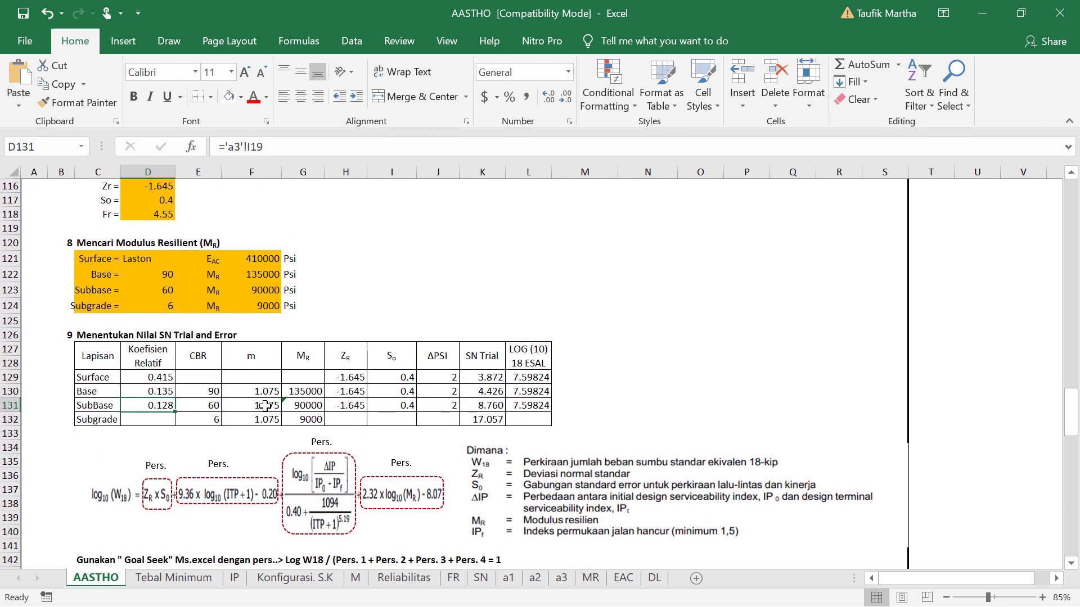
click(356, 579)
scroll(339, 434, up, 4)
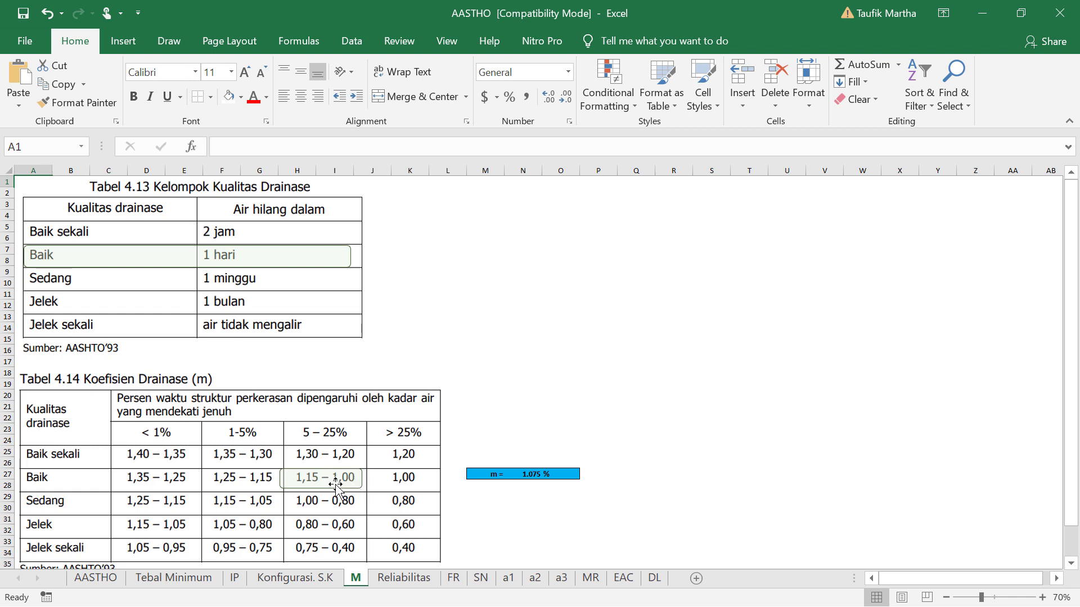
click(529, 475)
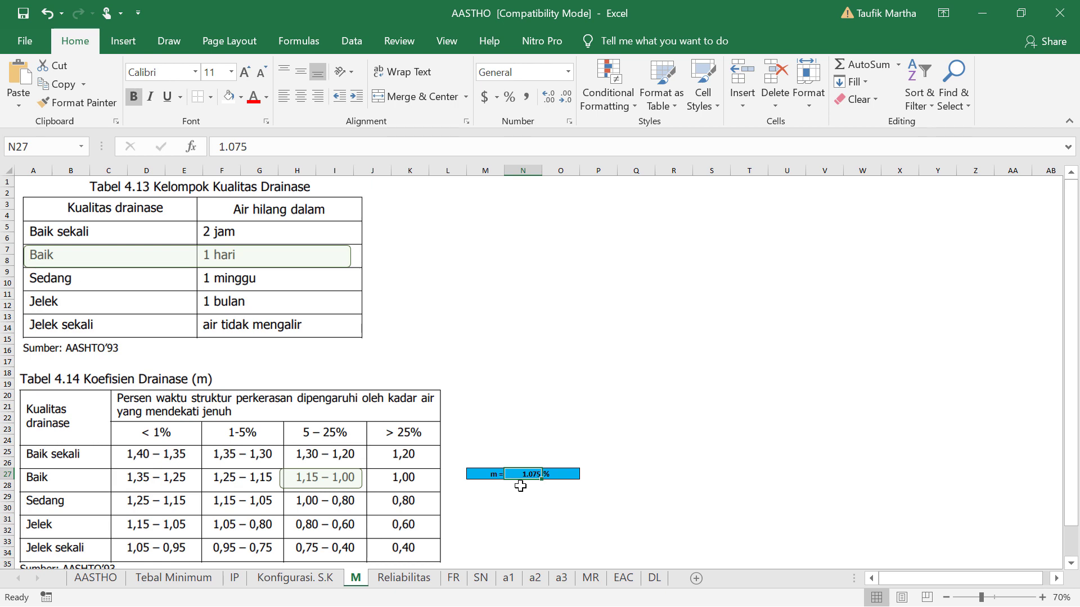
scroll(522, 482, down, 2)
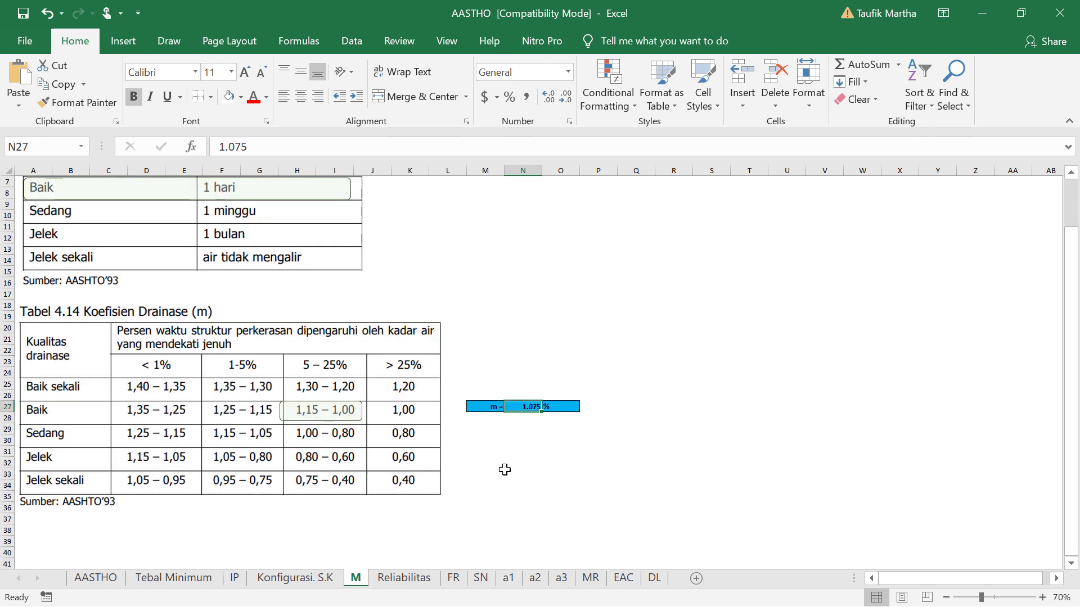
- Review the MR, ZR and ΔPSI references in the AASTHO sheet's SN trial table and the surface index section that supplies ΔPSI
click(96, 578)
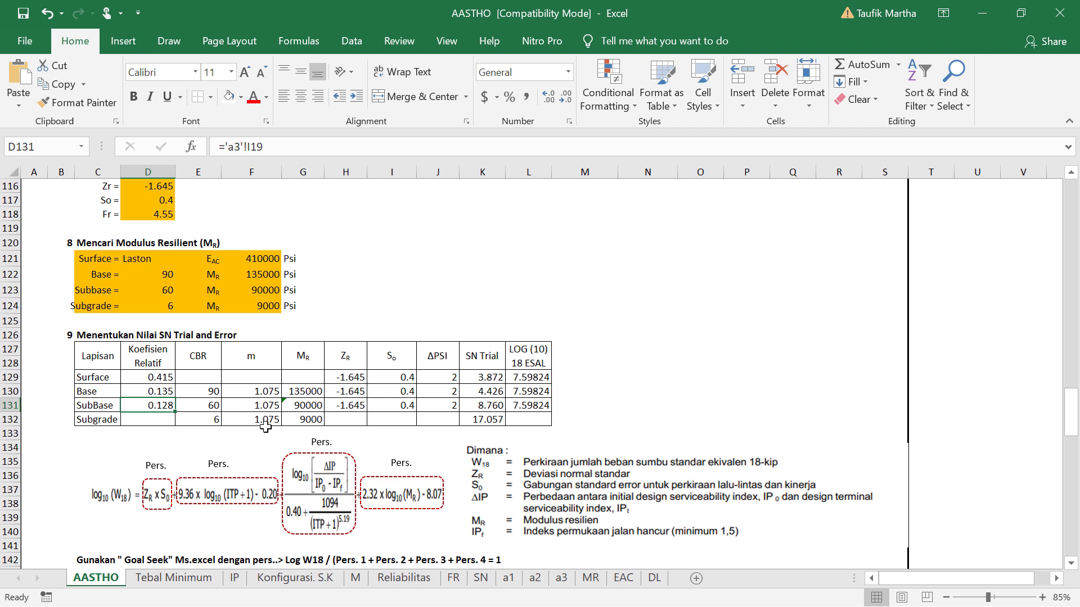
click(304, 392)
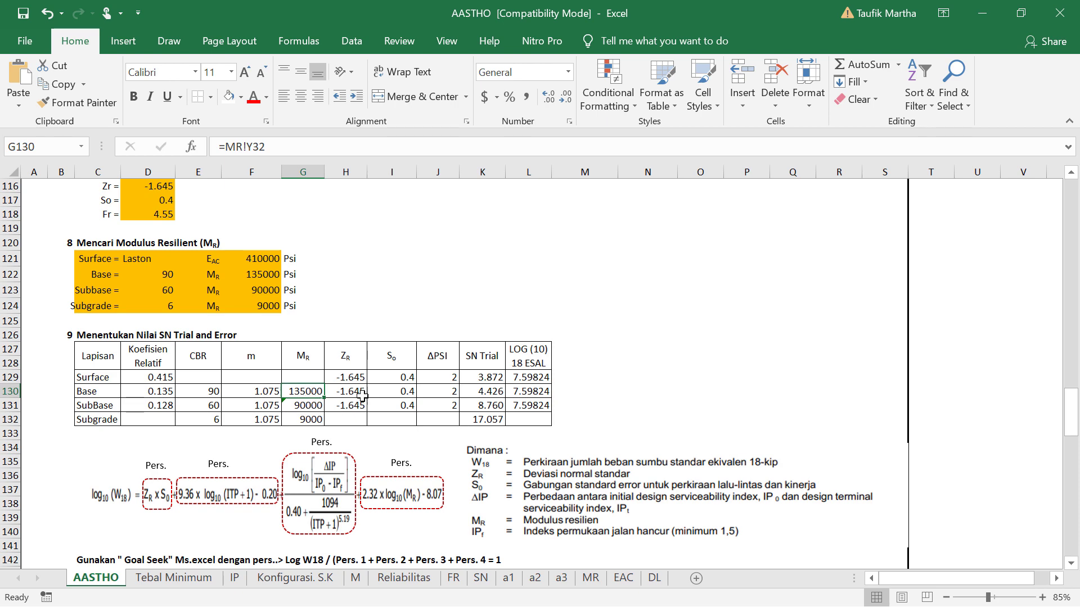
click(353, 377)
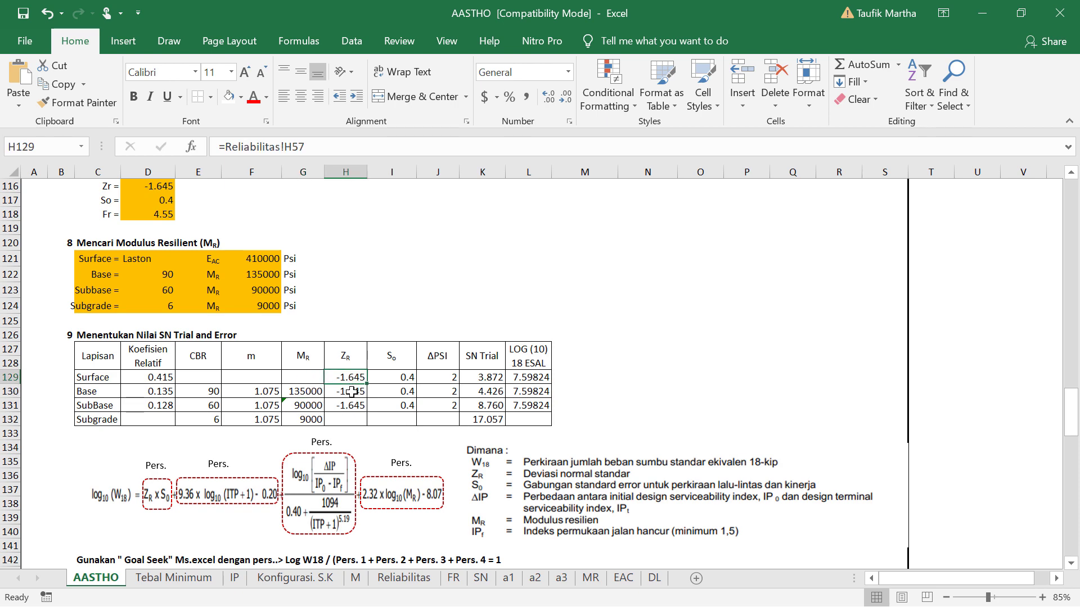
scroll(351, 395, up, 1)
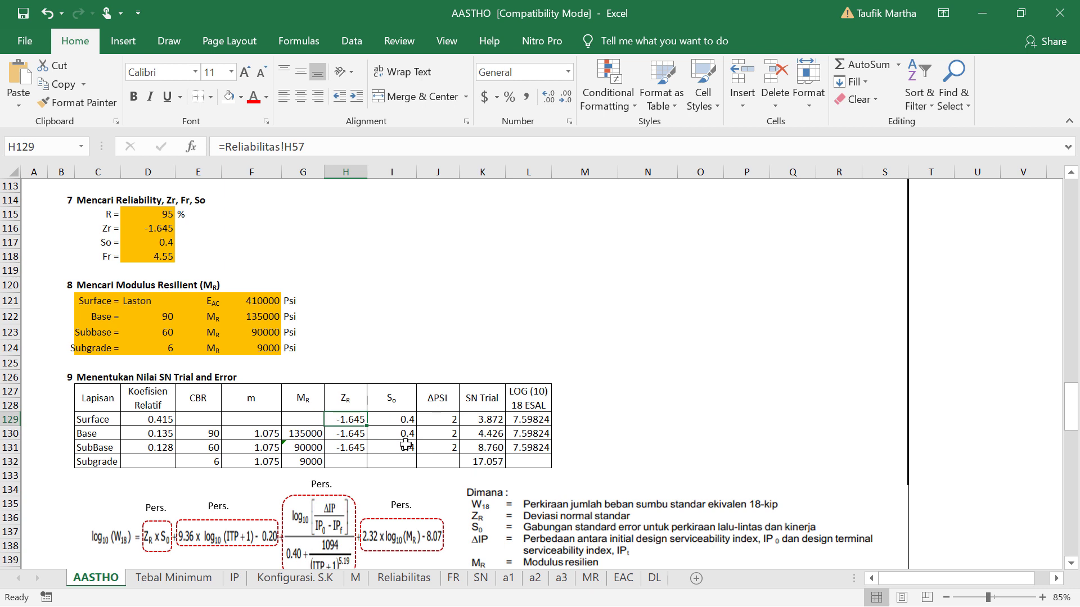
click(438, 420)
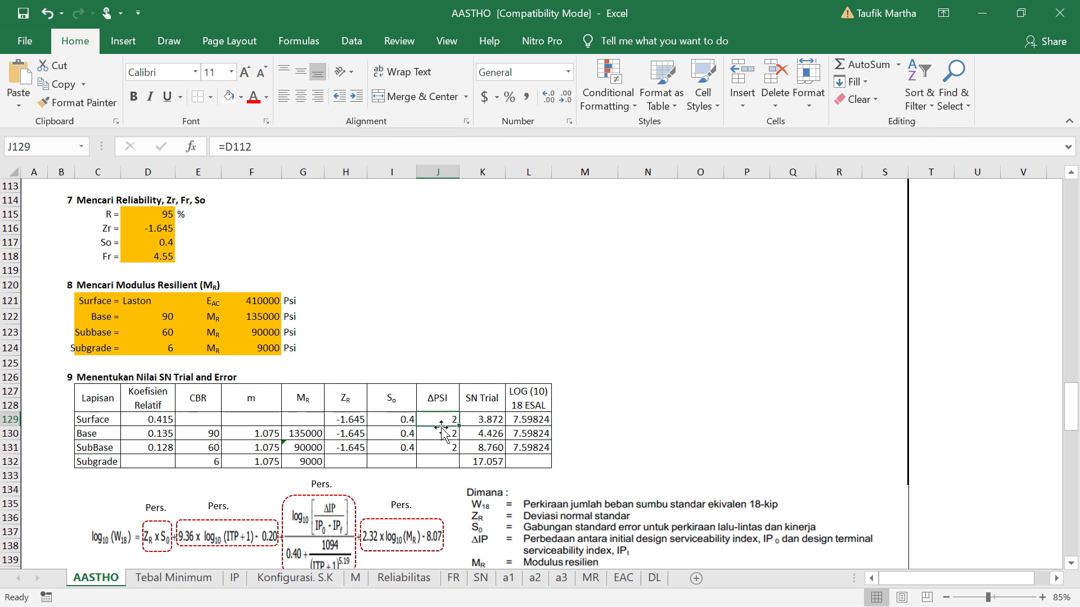
scroll(382, 350, up, 2)
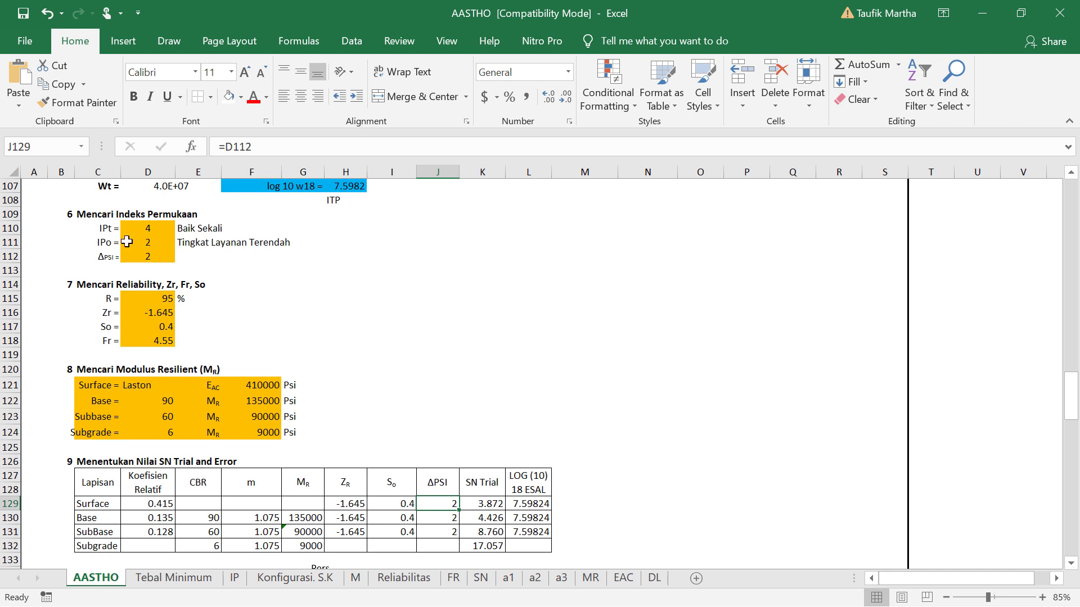
- Copy the "IPt =" label from C110 to spare cell H114 and replace C110 with the "IPo =" label from C111
click(100, 231)
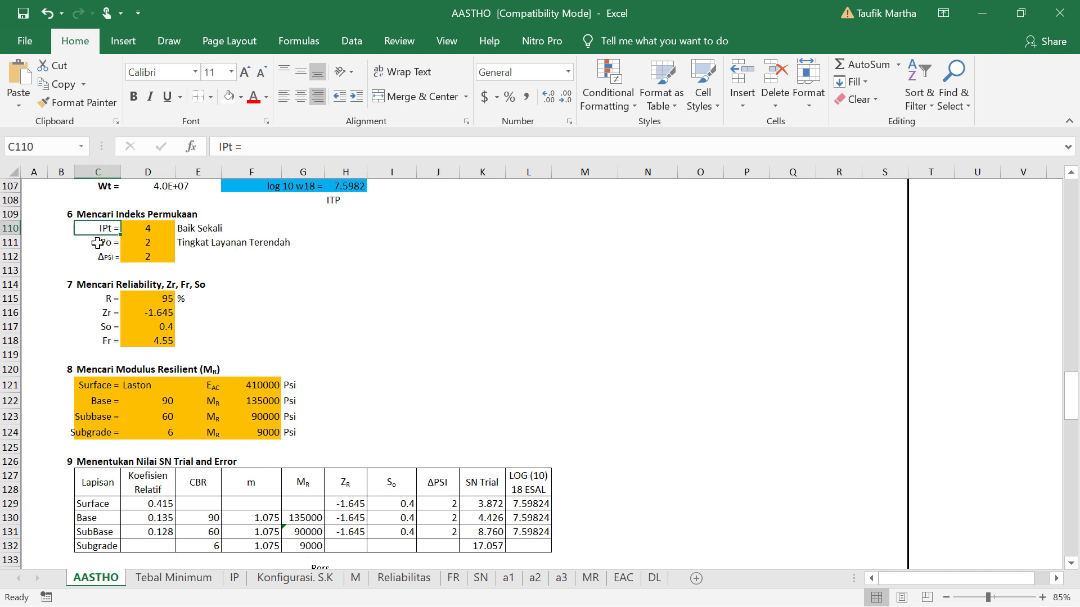
key(ctrl+c)
click(348, 285)
key(ctrl+v)
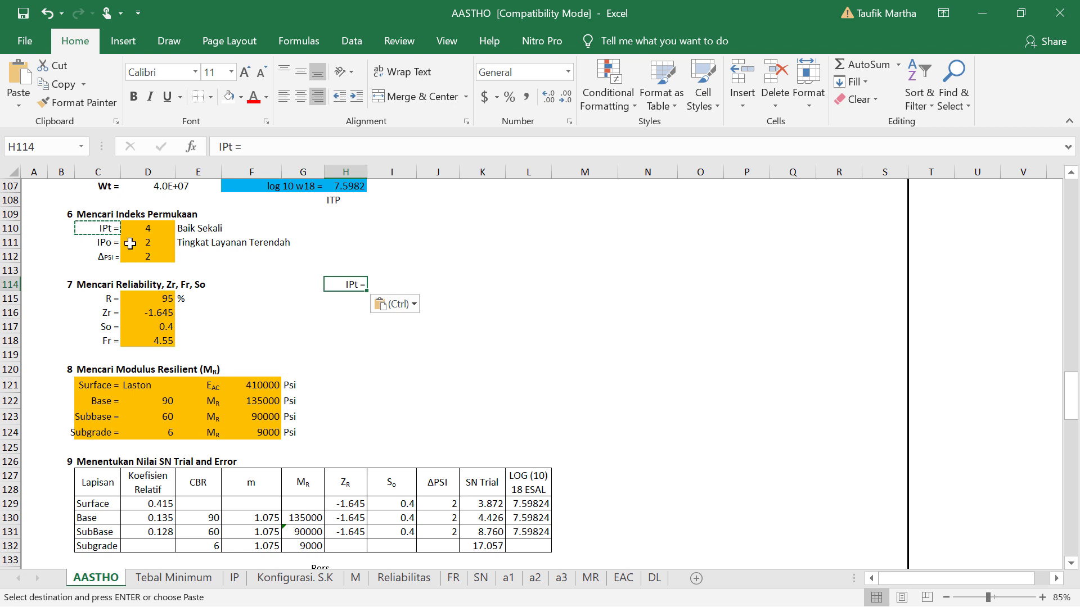
click(104, 241)
key(ctrl+c)
click(104, 227)
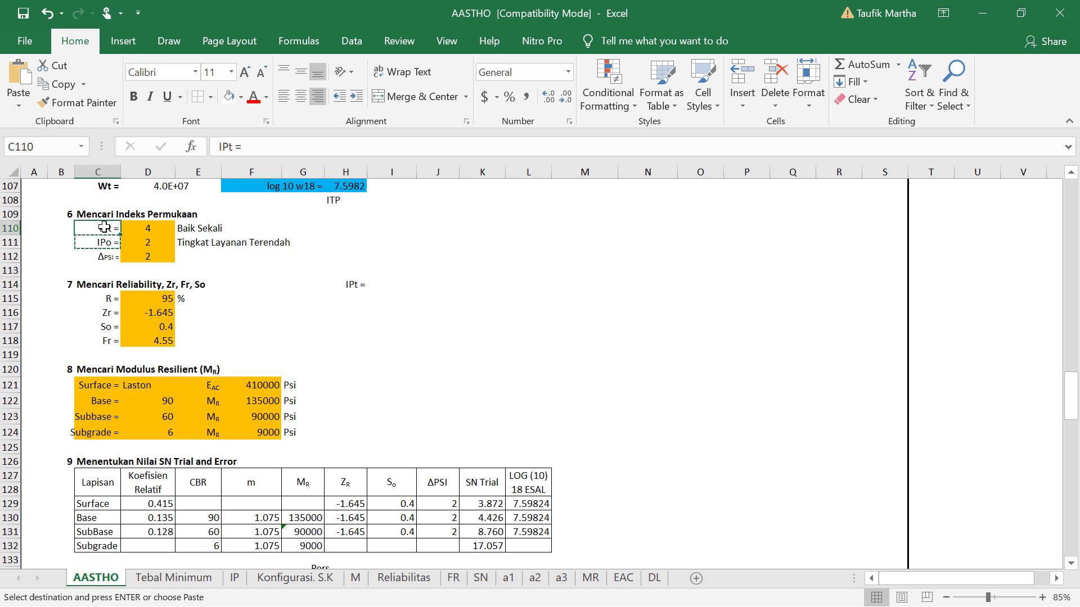
key(ctrl+v)
key(ctrl)
- Move the "IPt =" label from H114 to C111, leaving the spare cell empty
click(356, 285)
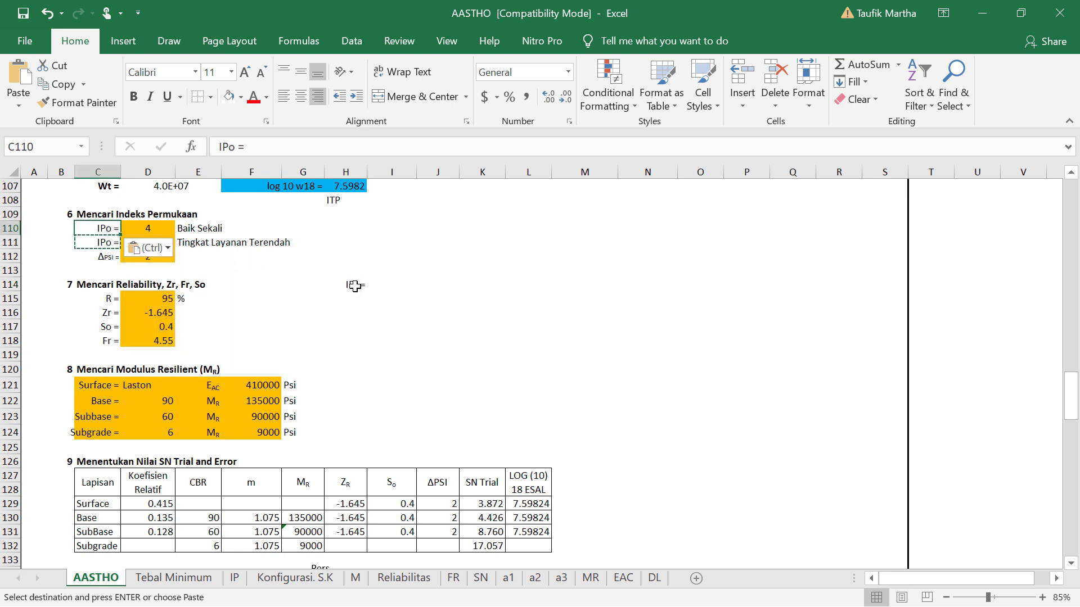
click(351, 286)
key(ctrl+c)
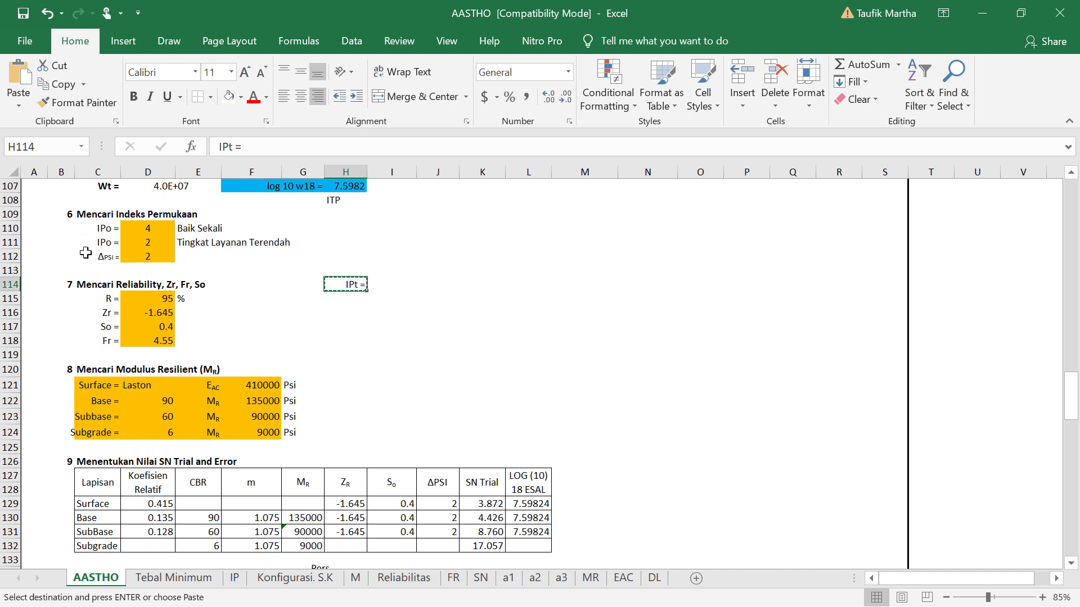
click(105, 244)
key(ctrl+v)
click(444, 298)
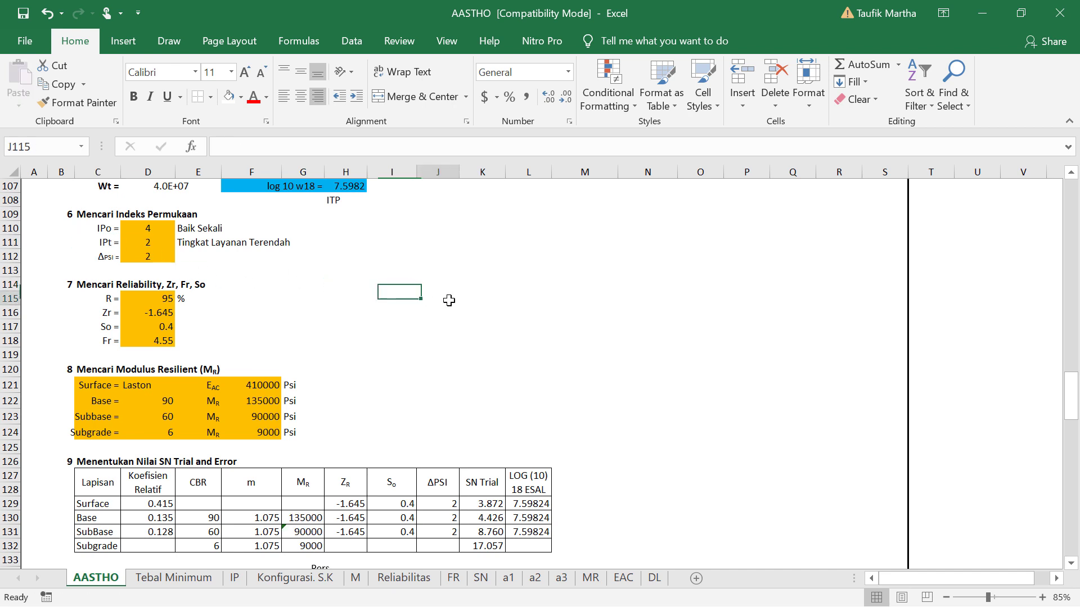
- Check the Surface row's LOG (10) 18 ESAL reference and set the SN Trial values for Surface, Base and SubBase to 1
scroll(340, 310, down, 1)
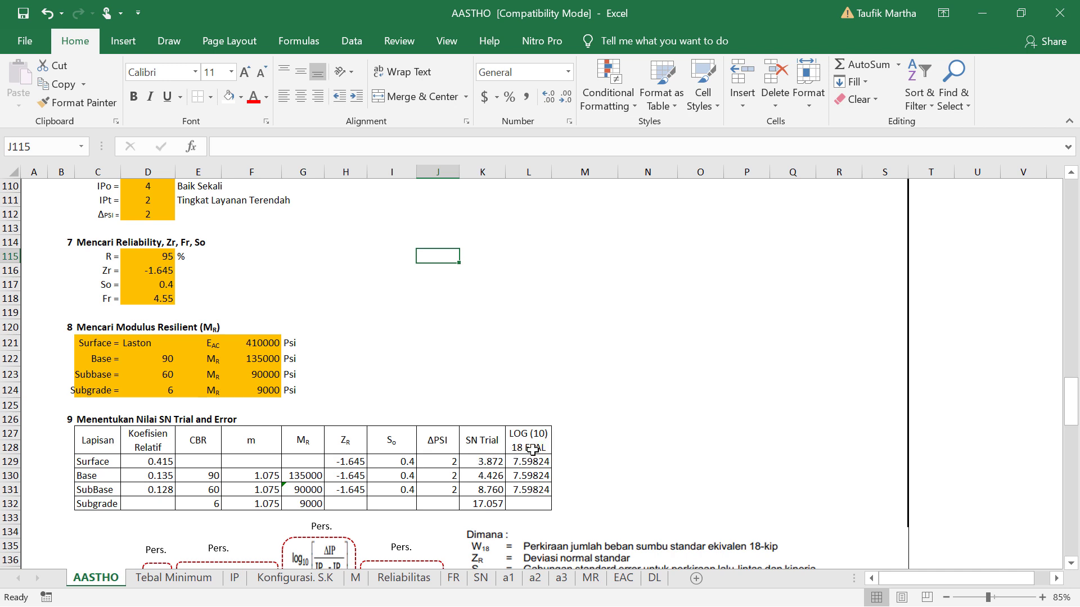
click(537, 466)
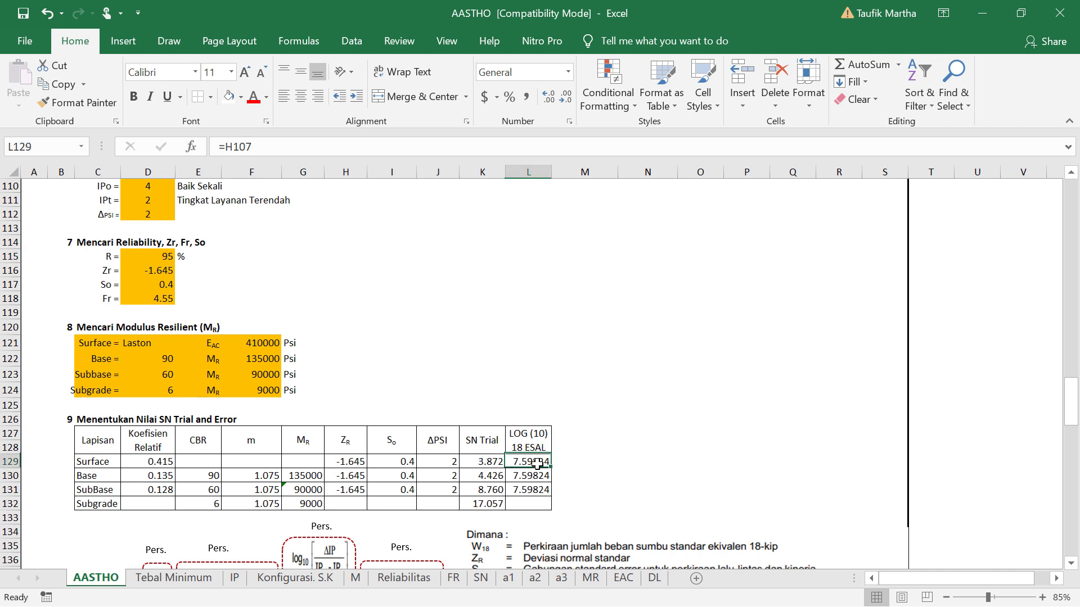
scroll(396, 326, up, 2)
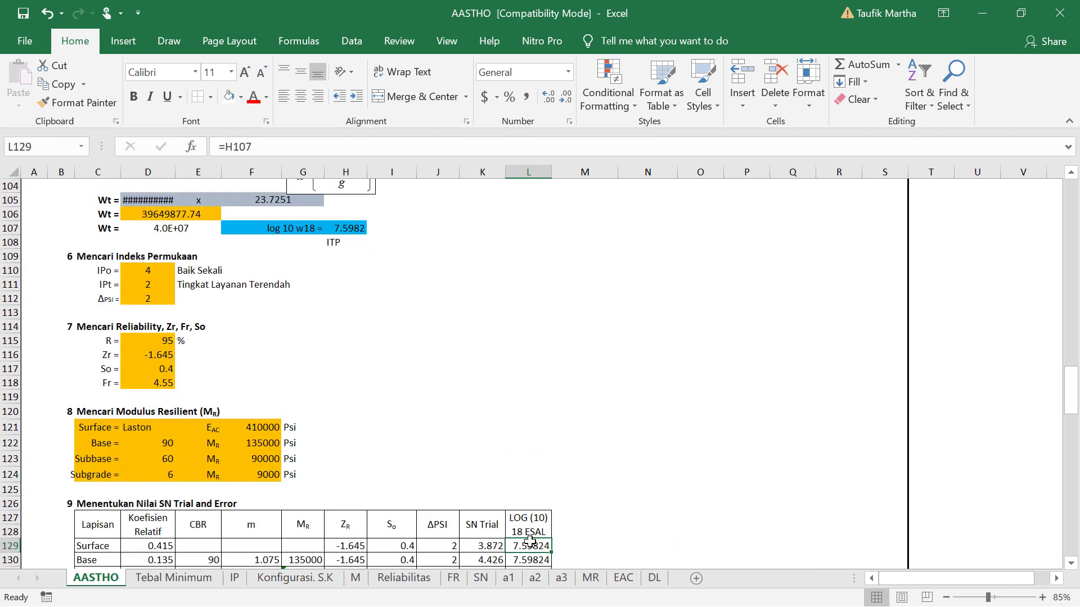
scroll(528, 543, down, 2)
drag(493, 463, 490, 490)
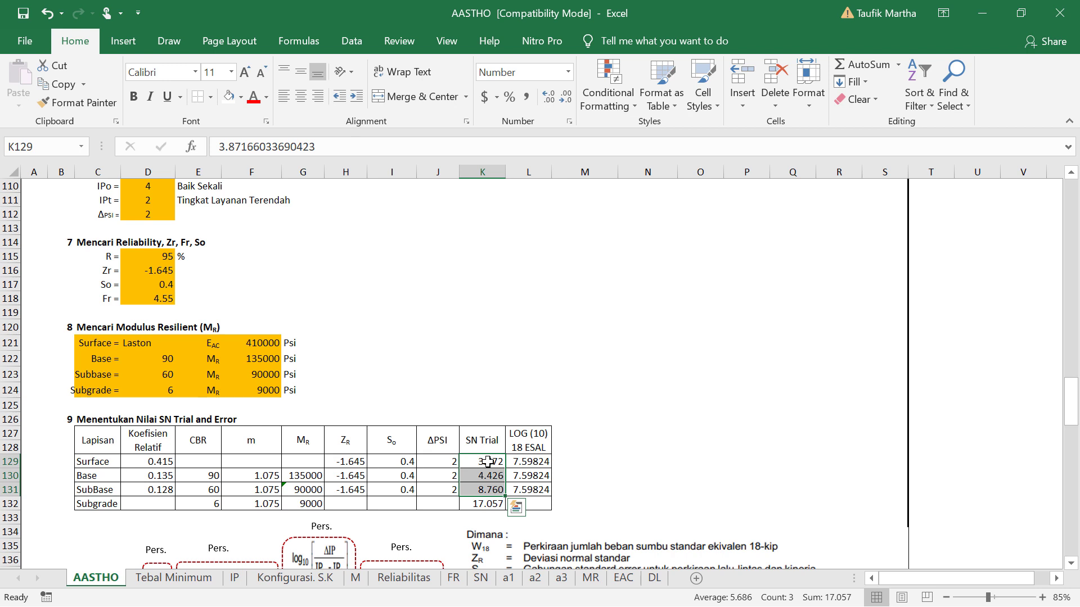
text(1)
key(Return)
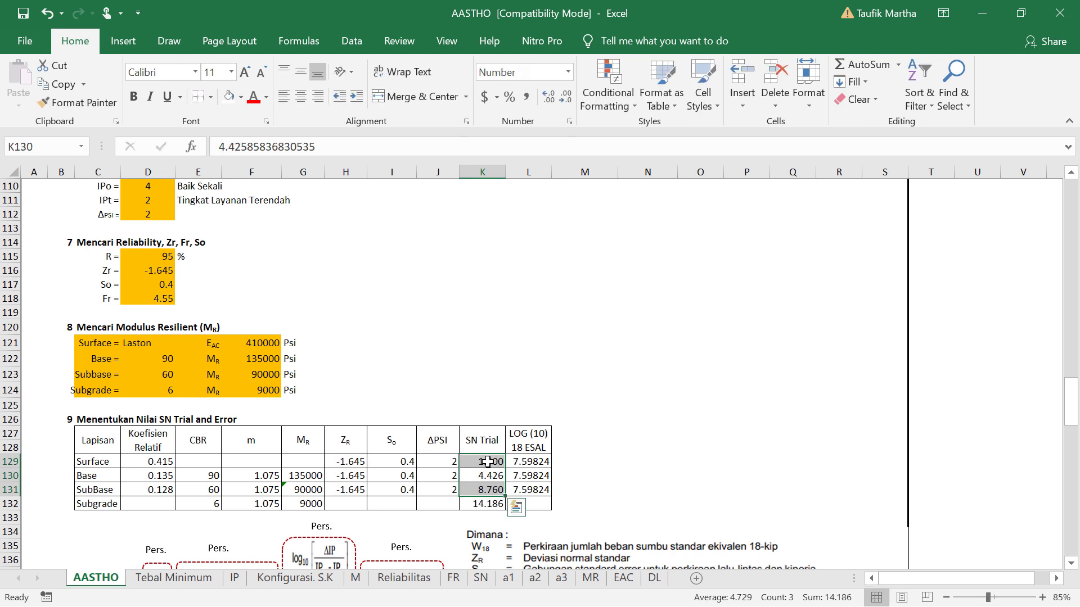
text(1)
key(Return)
text(1)
key(Return)
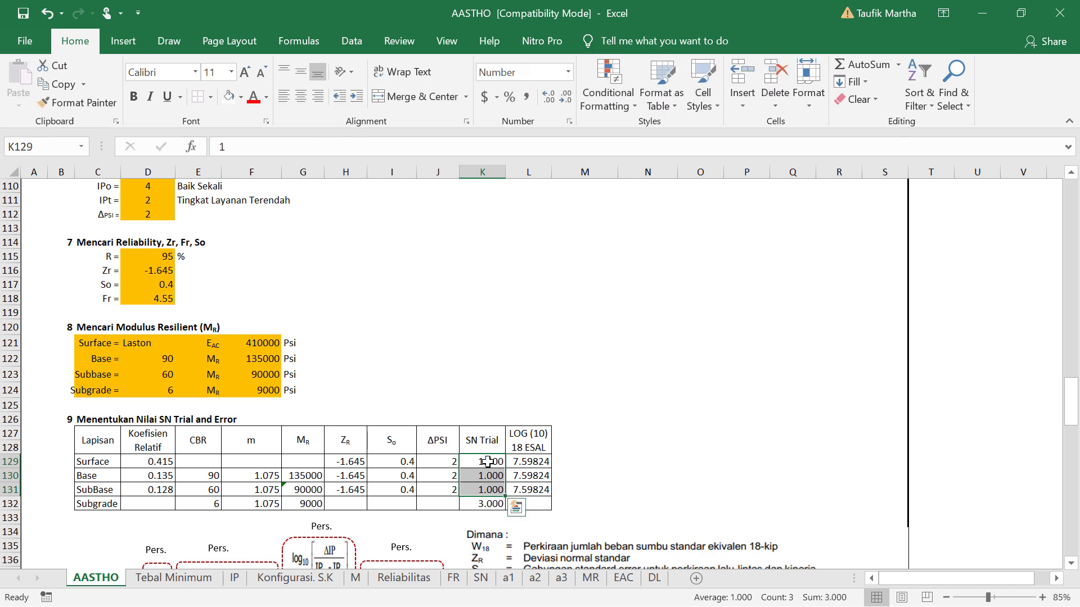
- Check the Surface row's Pers. 1 and Pers. 2 formulas in the SN Trial table against the W18 equation
scroll(490, 450, down, 2)
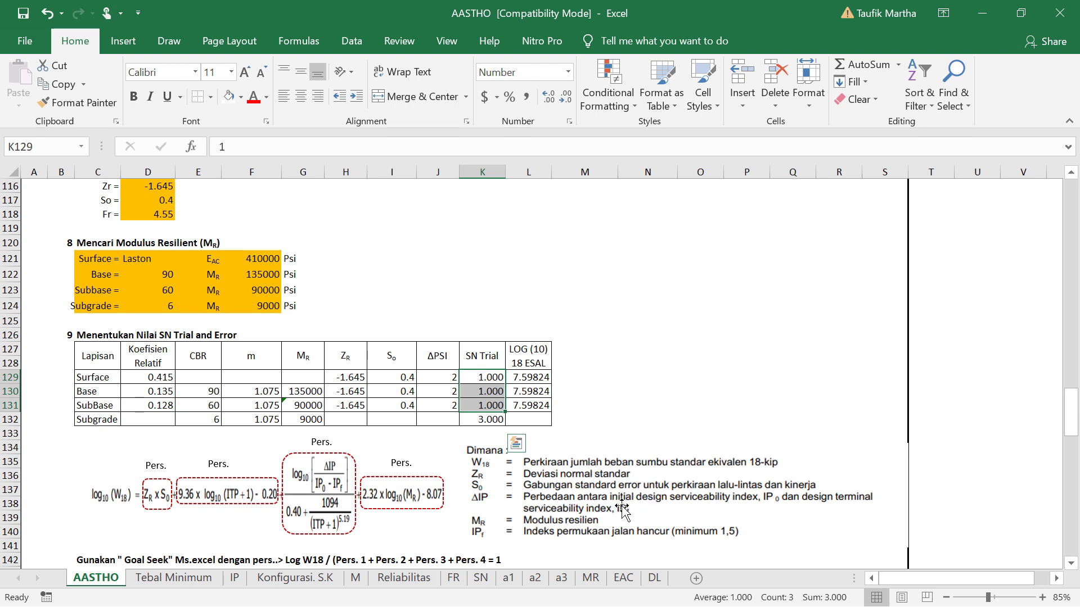
scroll(655, 460, down, 1)
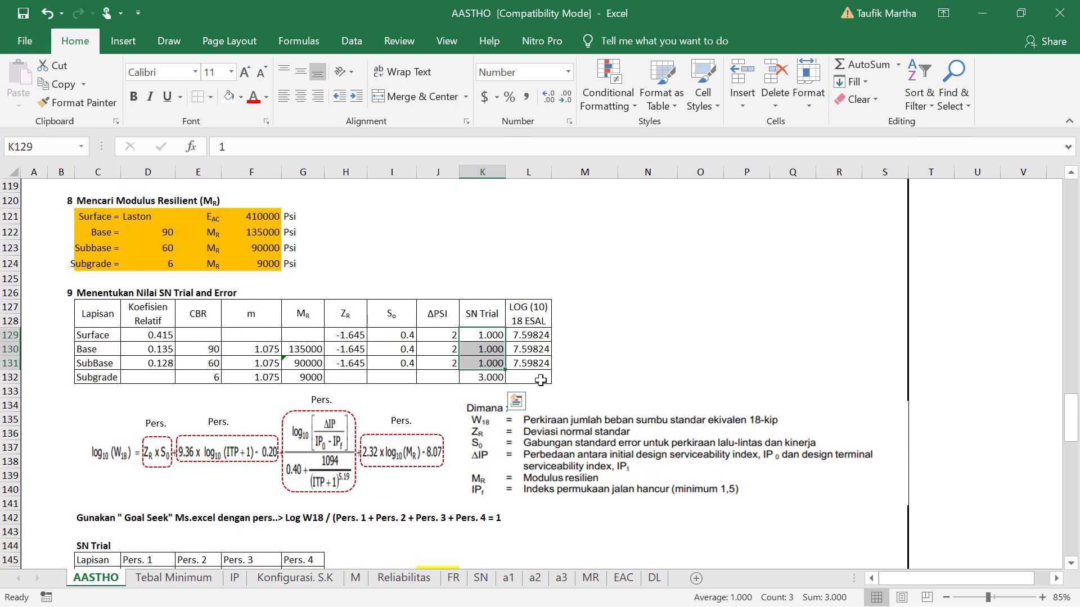
click(484, 337)
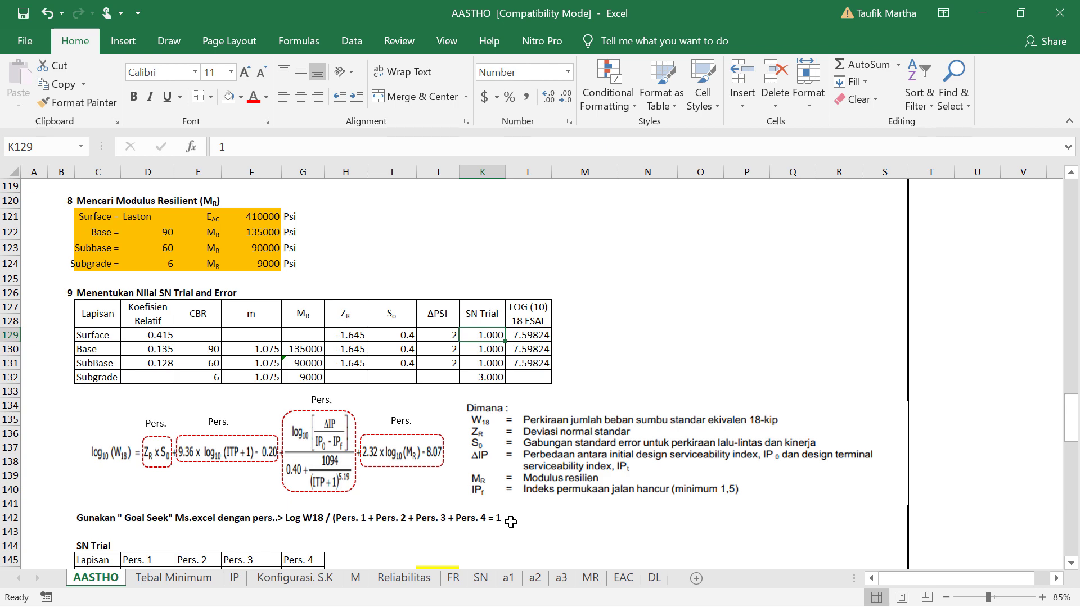
scroll(511, 522, down, 2)
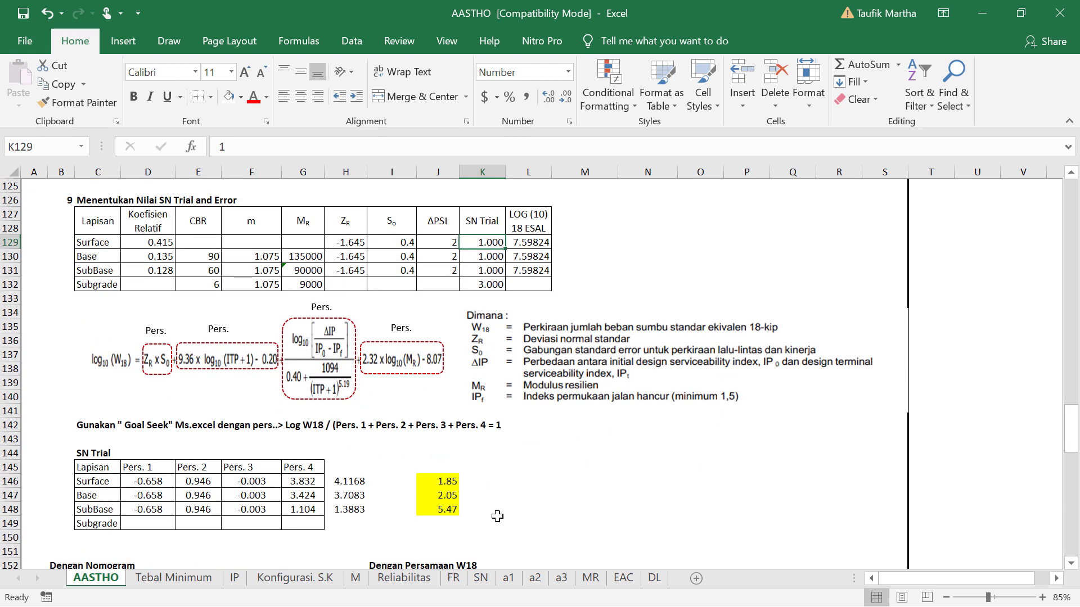
click(167, 479)
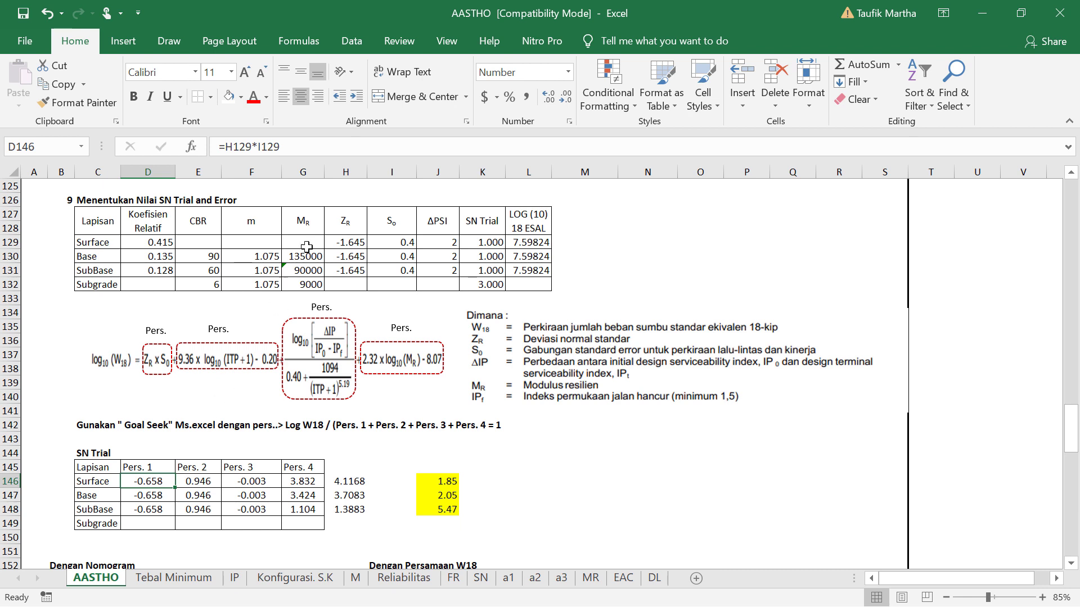
click(312, 138)
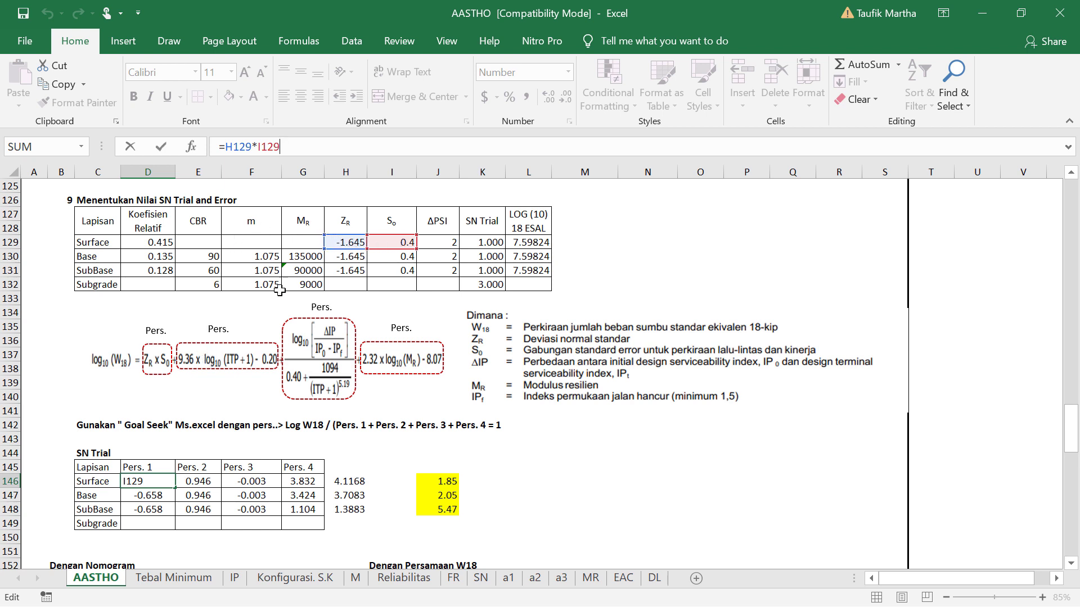
key(Return)
click(197, 481)
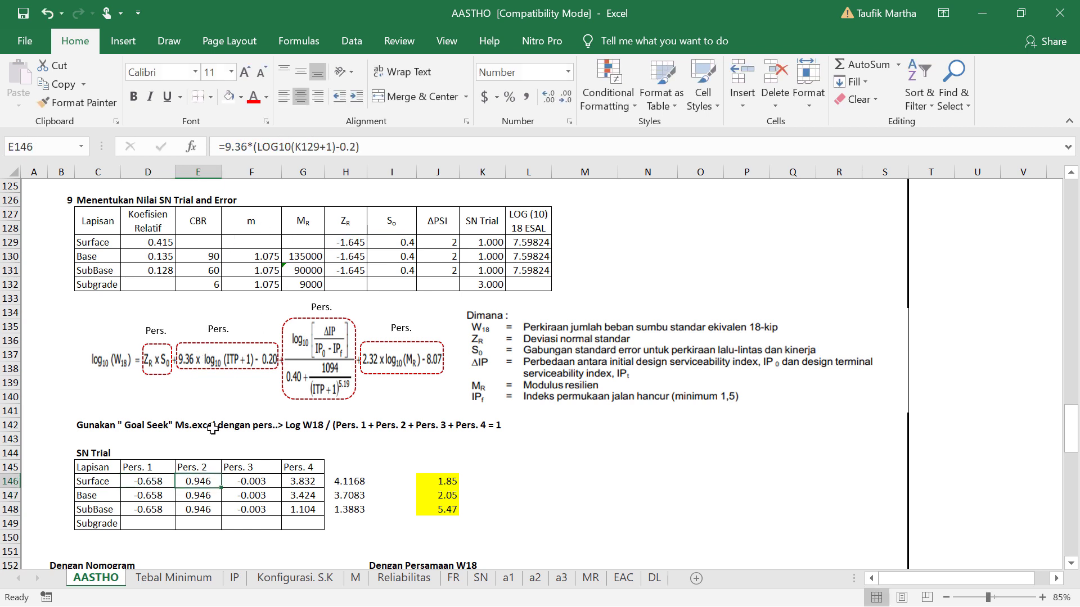
click(372, 145)
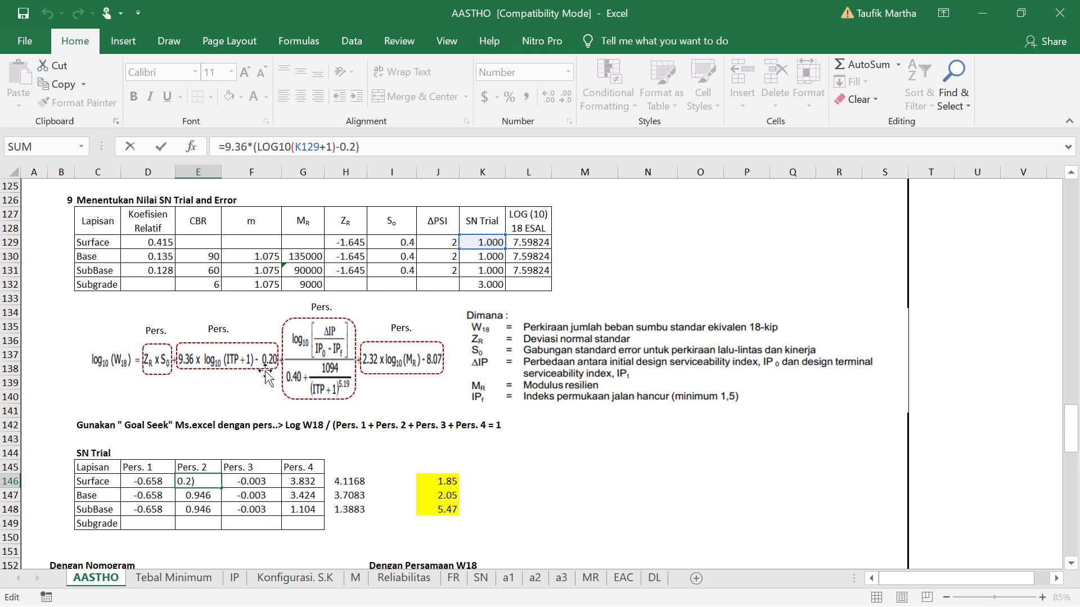
key(Return)
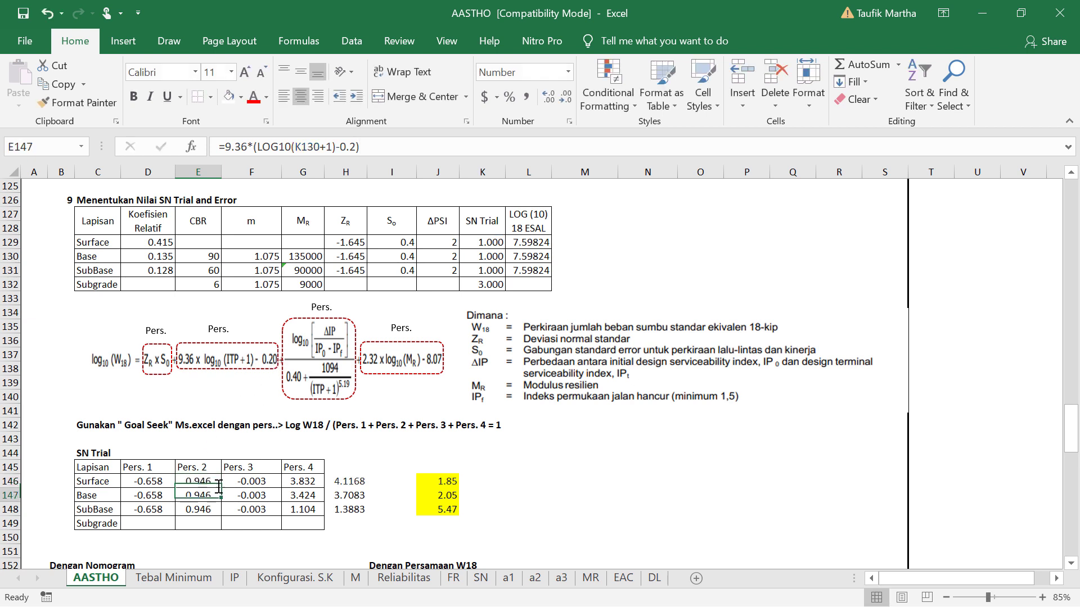
- Check the Surface row's Pers. 3 and Pers. 4 formulas against the W18 equation
double_click(242, 478)
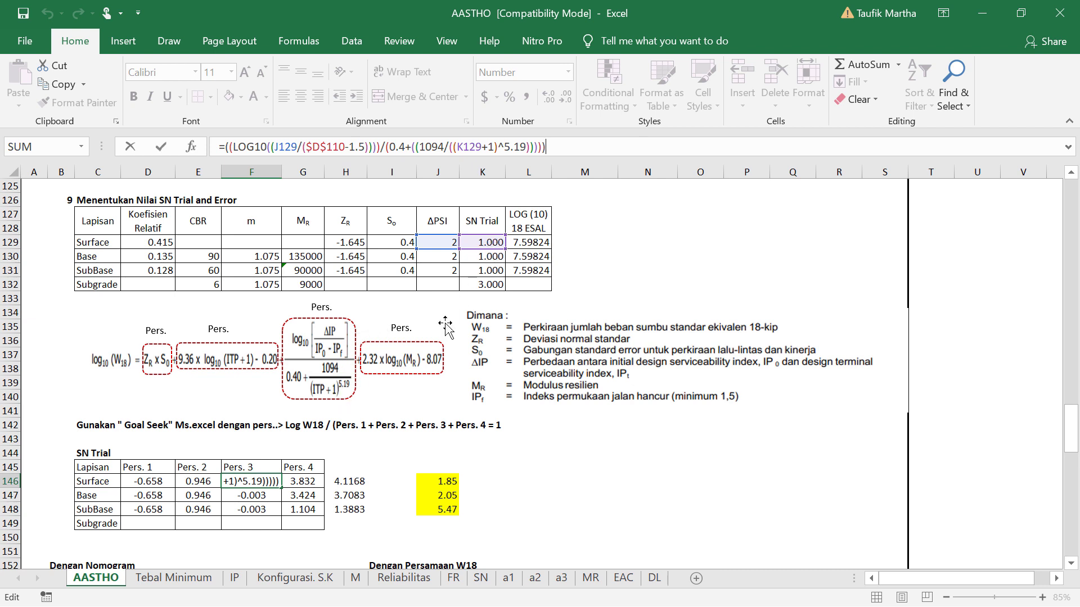
click(272, 492)
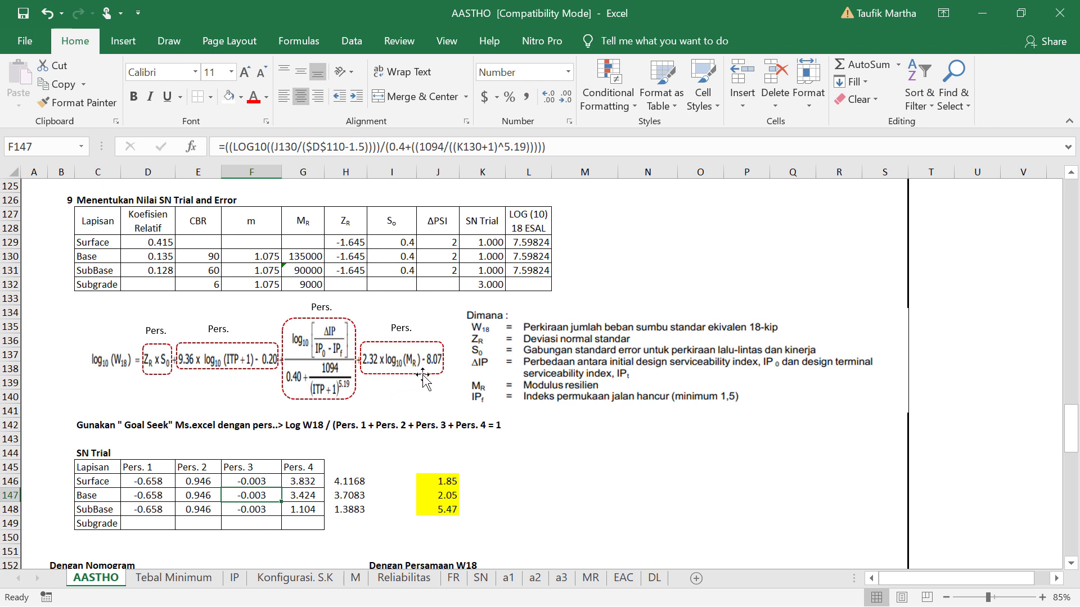
click(301, 483)
click(400, 140)
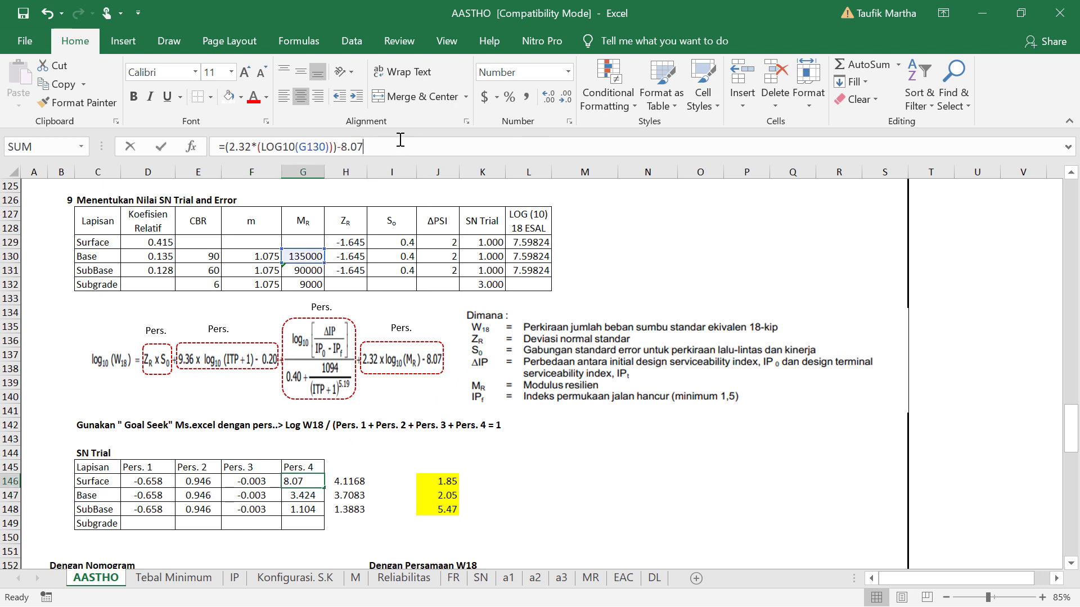
key(Return)
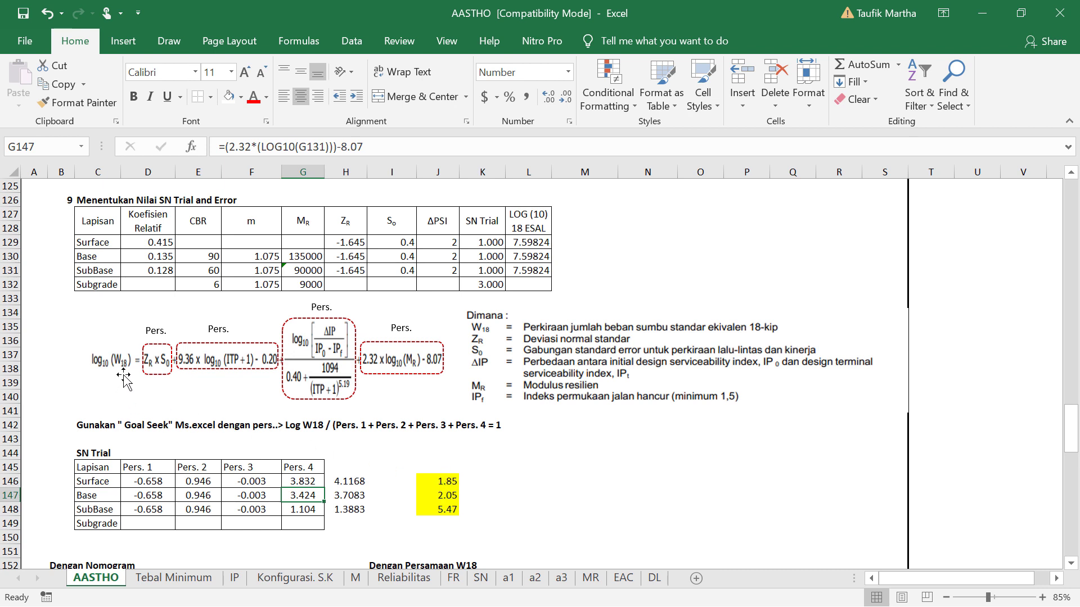
- Inspect the cell references in the Surface row's yellow ratio formula in J146
click(442, 481)
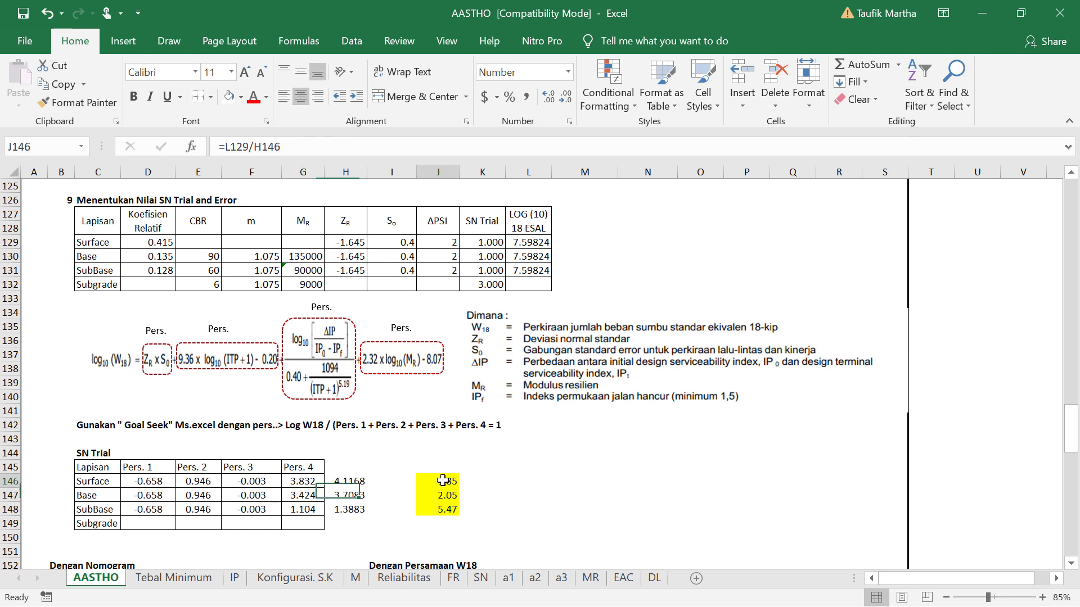
click(302, 147)
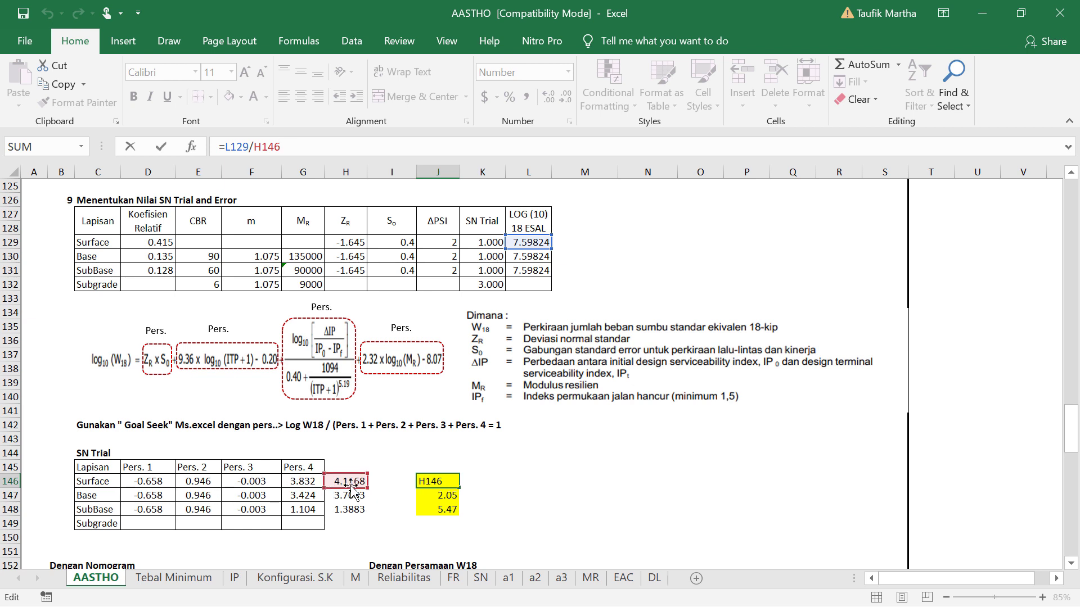
key(Return)
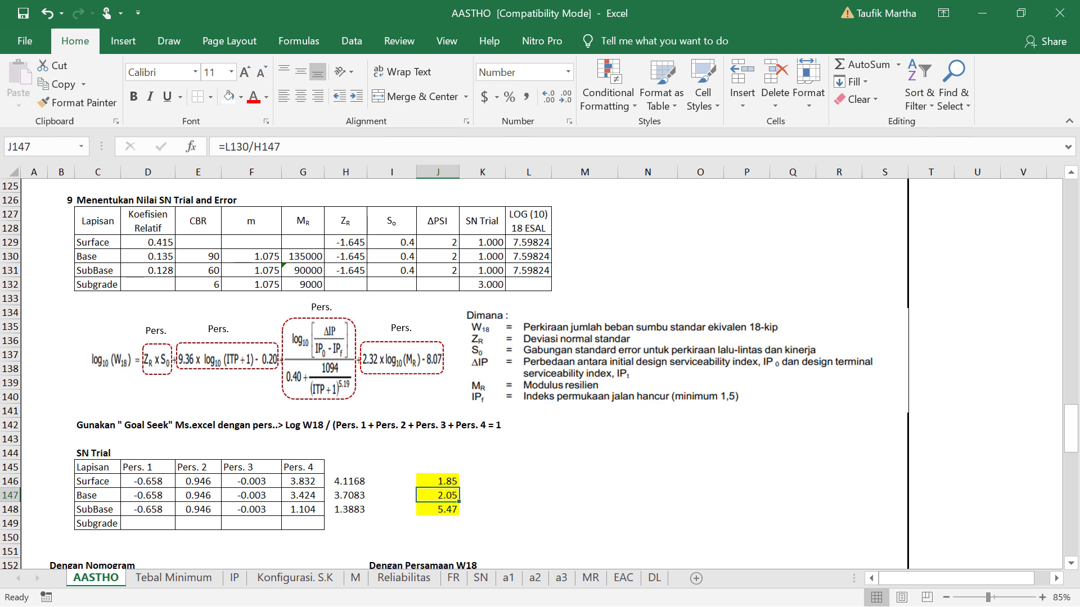
- Use Goal Seek to bring the Surface ratio in J146 to 1 by changing the SN Trial value in K129, and keep the solution
click(351, 42)
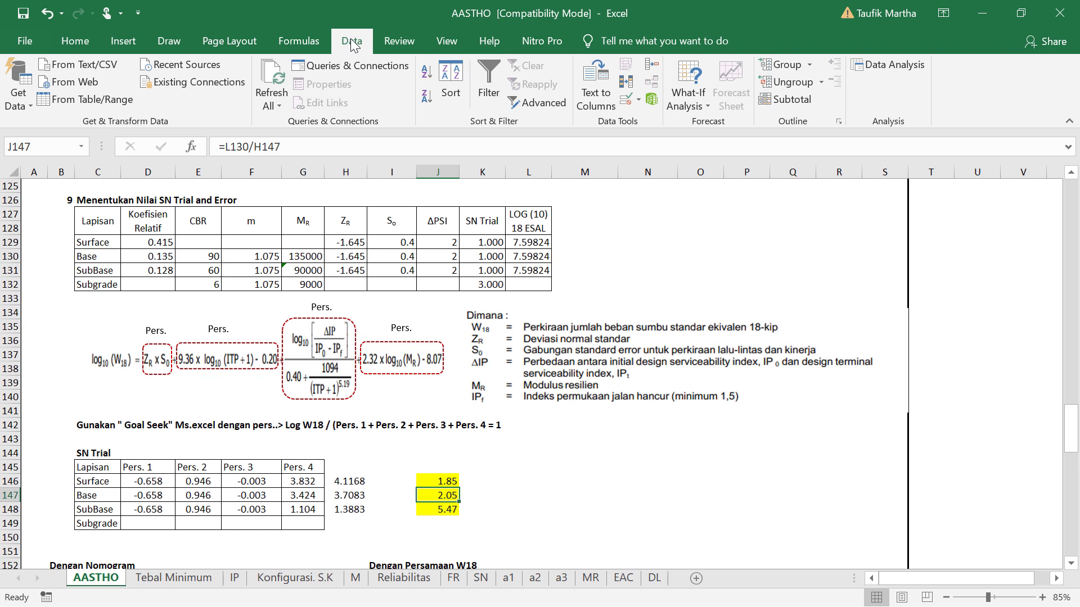
click(707, 107)
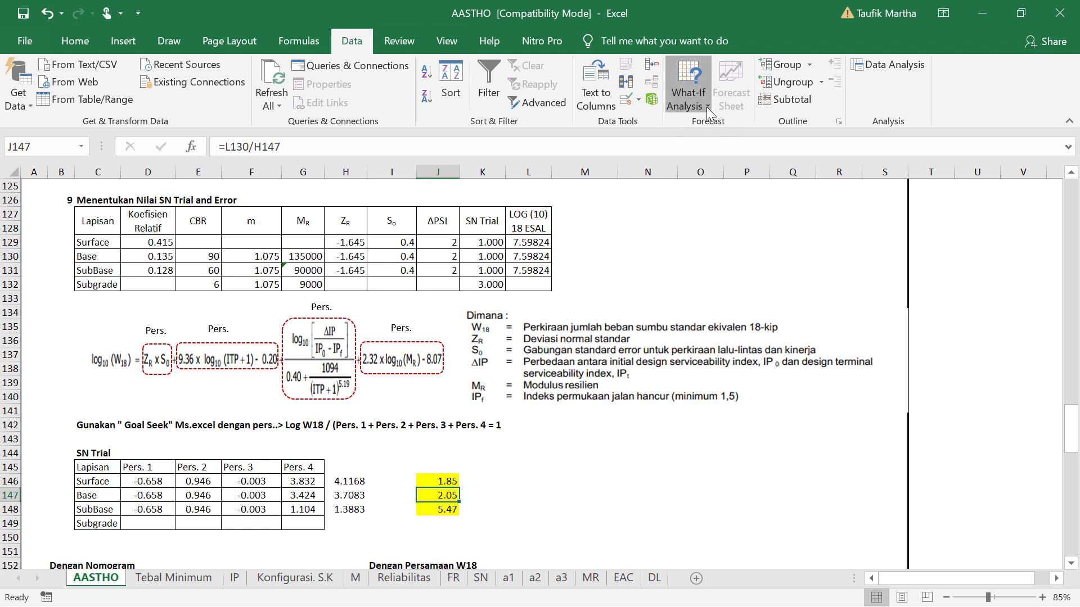
click(722, 144)
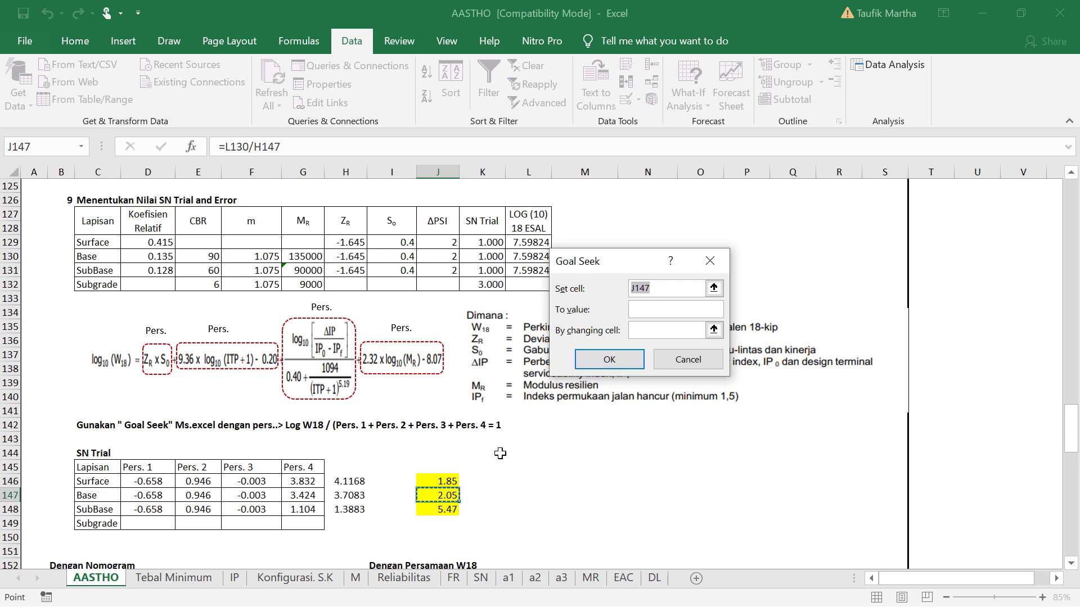
click(447, 481)
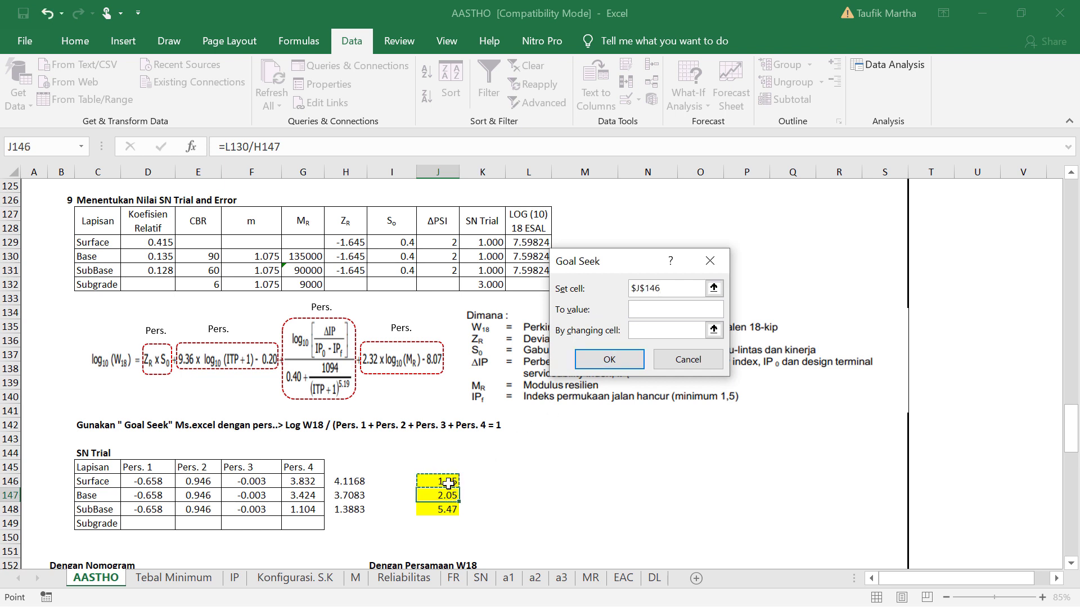
click(654, 310)
click(655, 328)
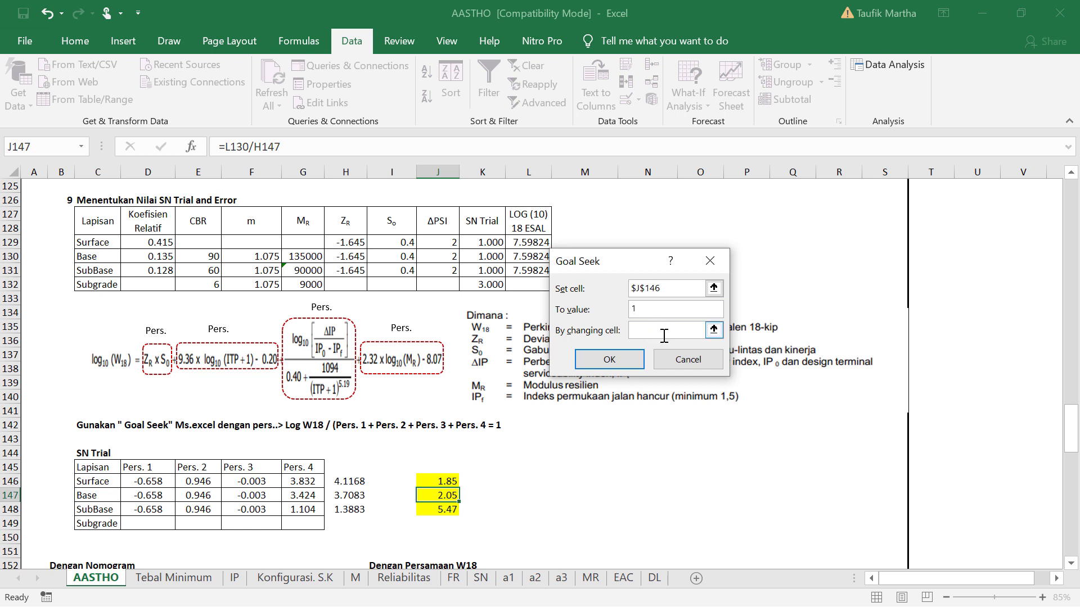
click(713, 330)
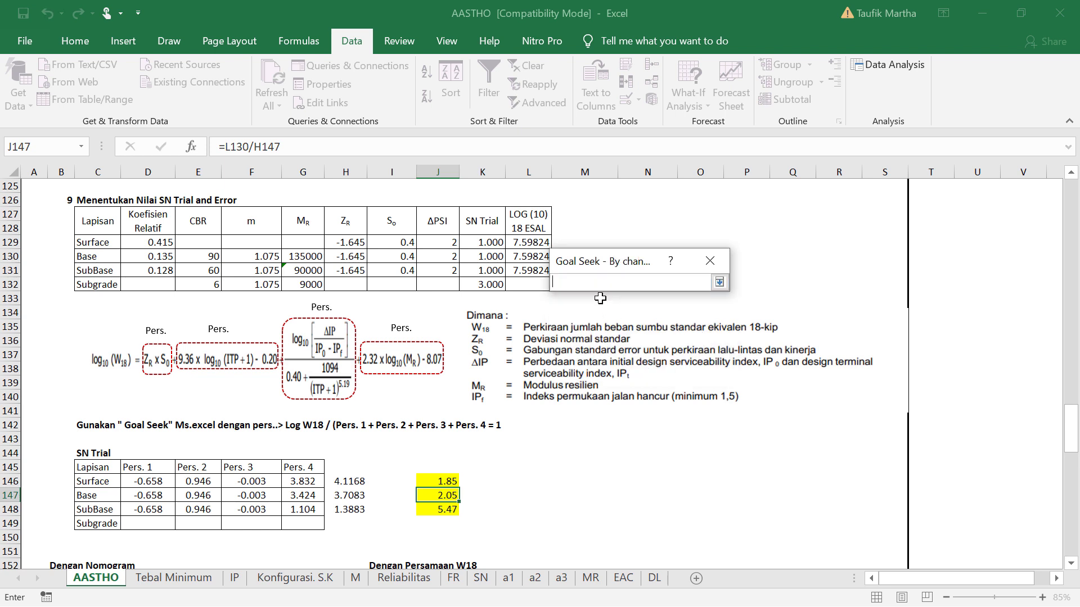
click(500, 242)
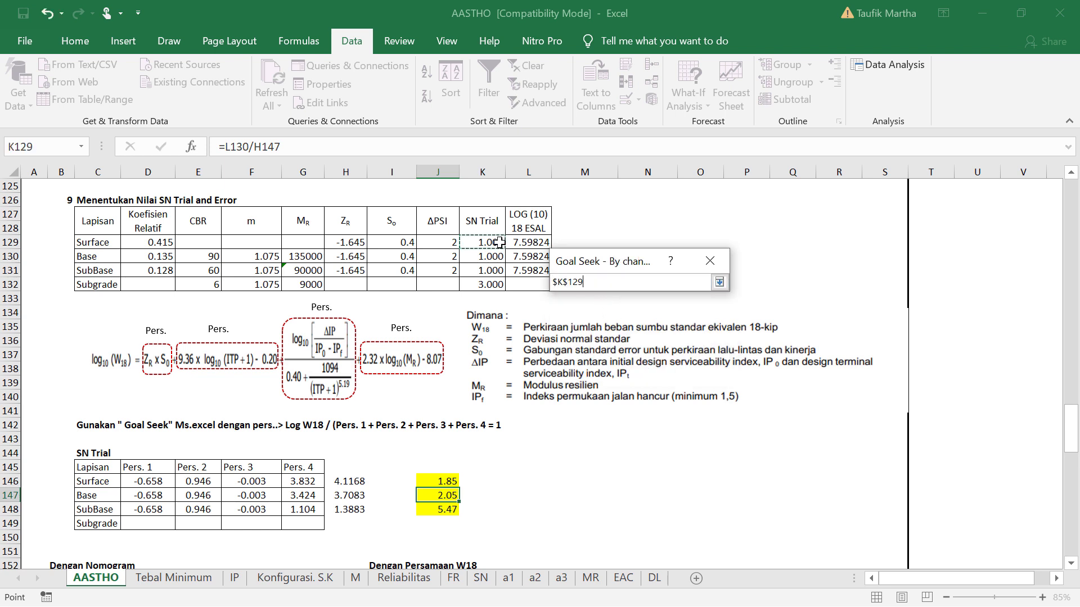
key(Return)
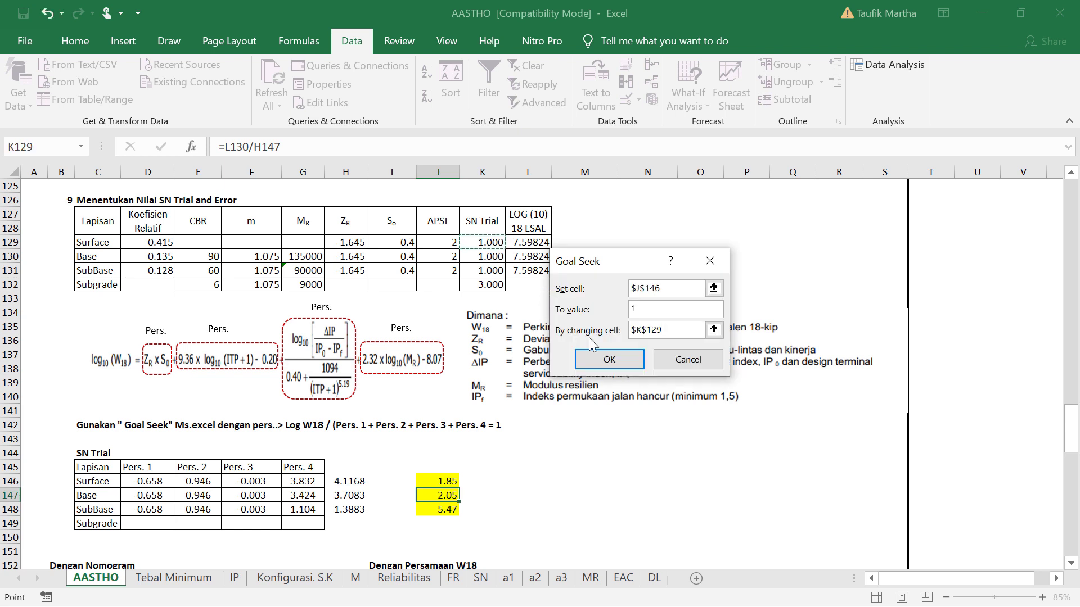
click(613, 356)
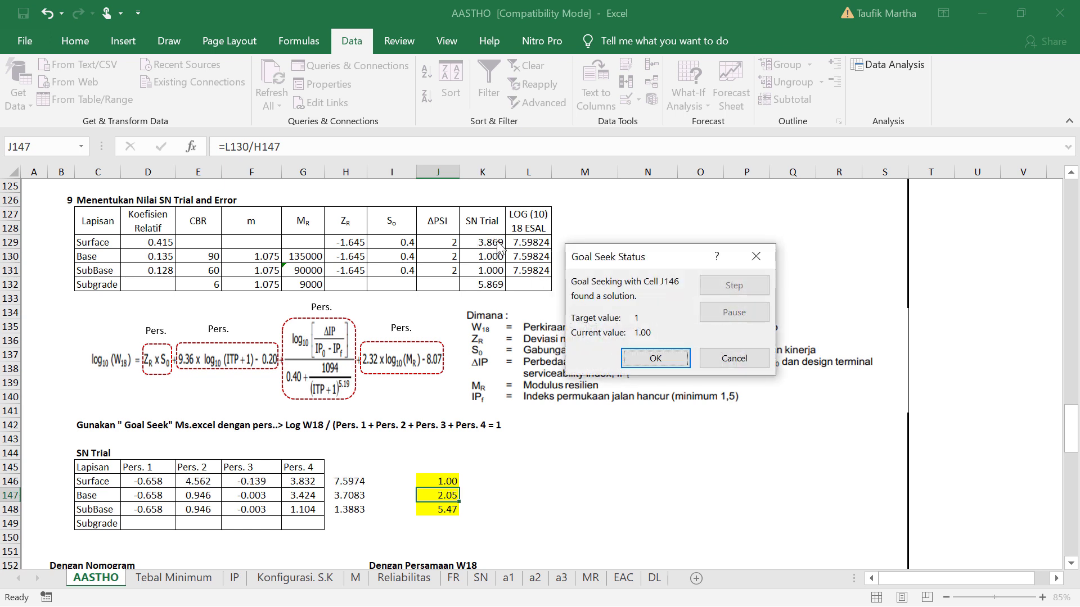
click(647, 357)
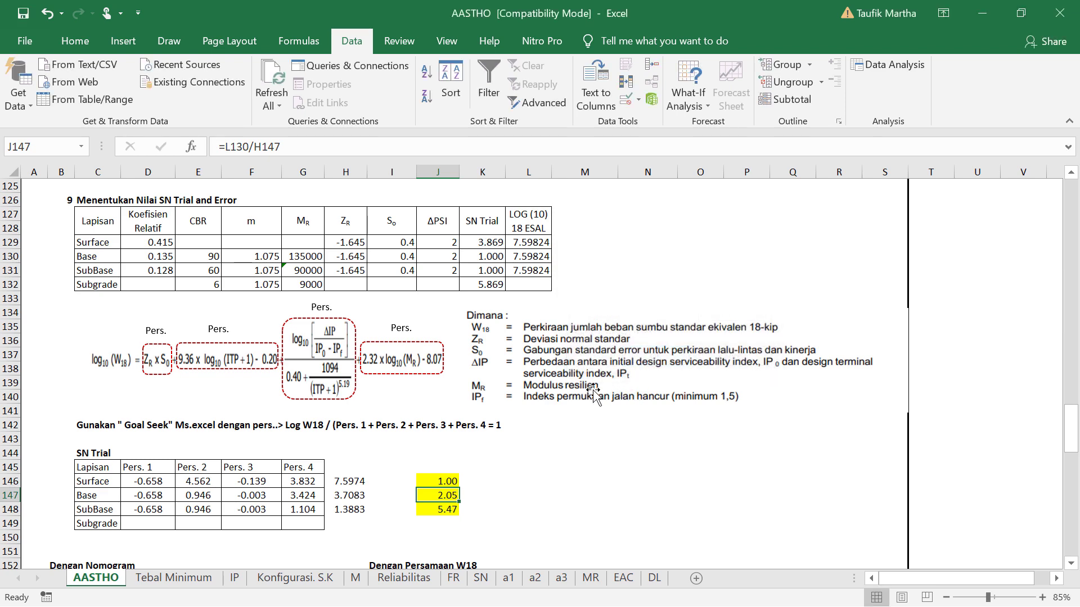
- Use Goal Seek to bring the Base ratio in J147 to 1 by changing the SN Trial value in K130, and keep the solution
click(700, 107)
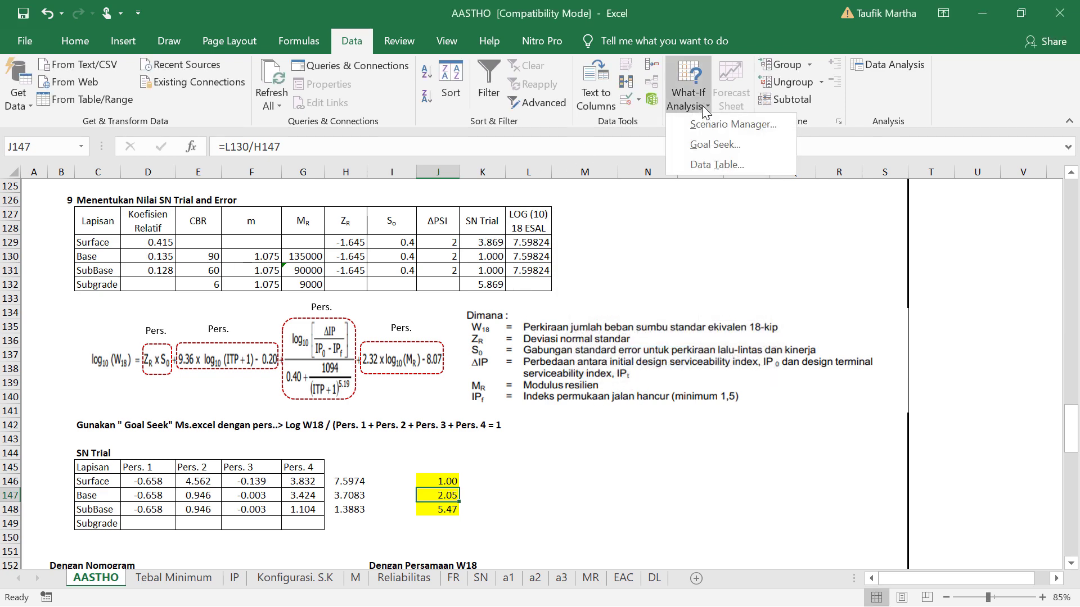
click(719, 145)
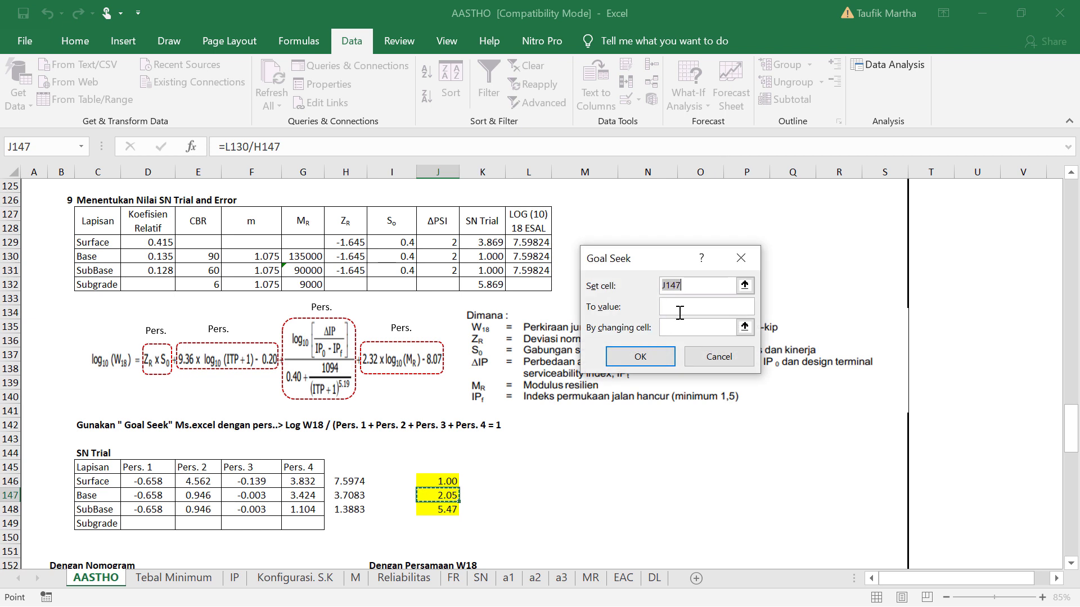
click(705, 307)
click(744, 327)
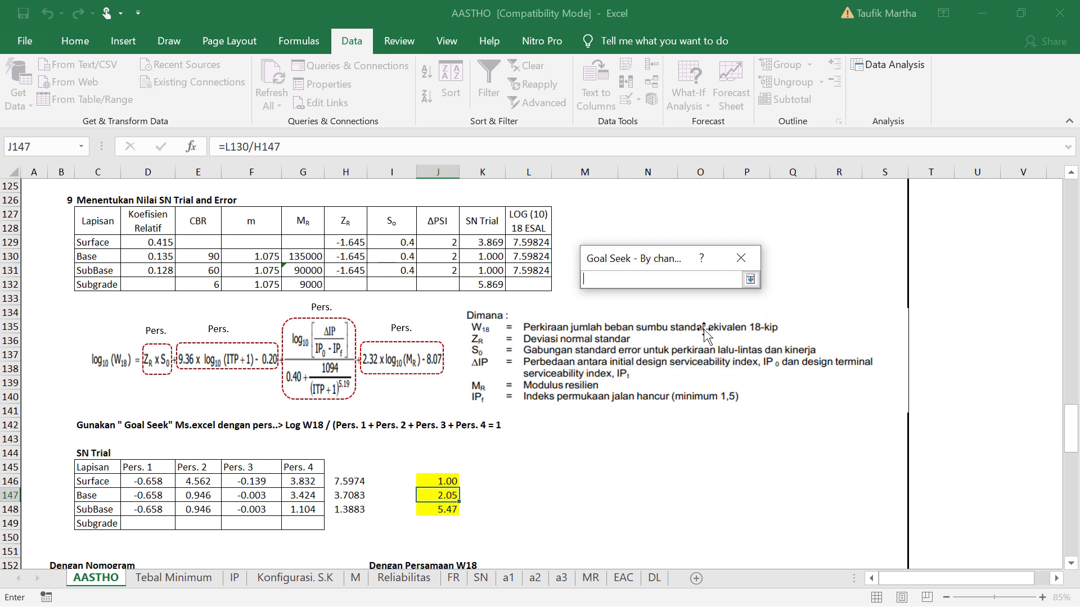
click(488, 257)
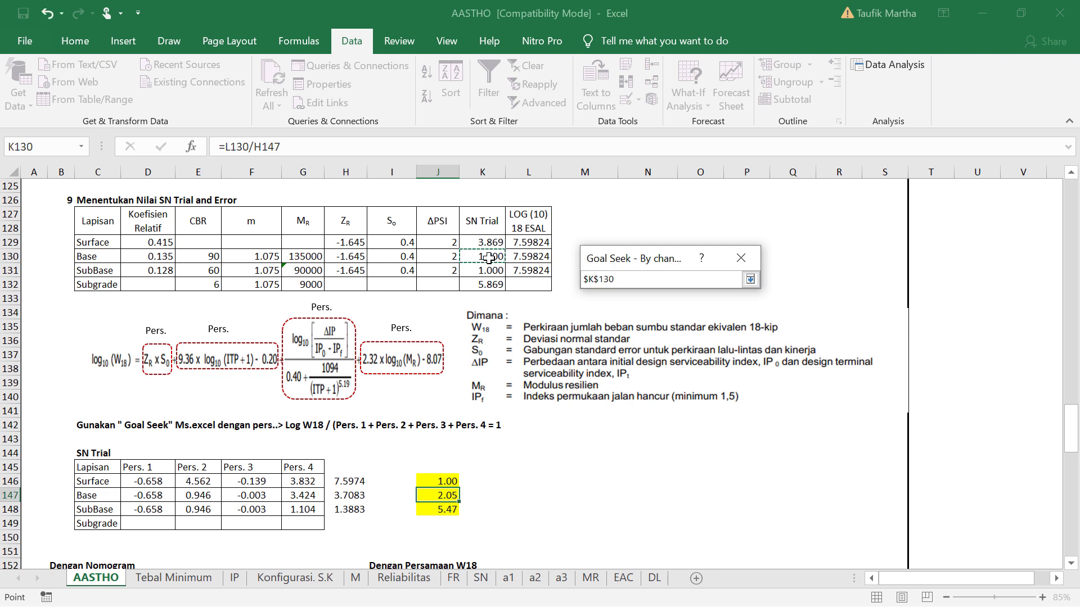
key(Return)
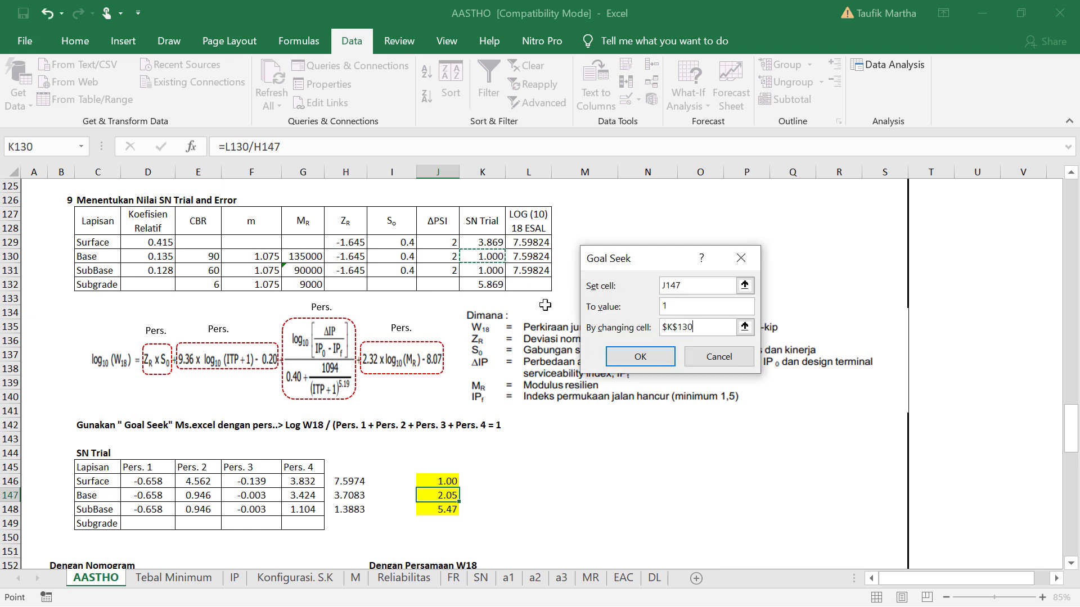
click(647, 363)
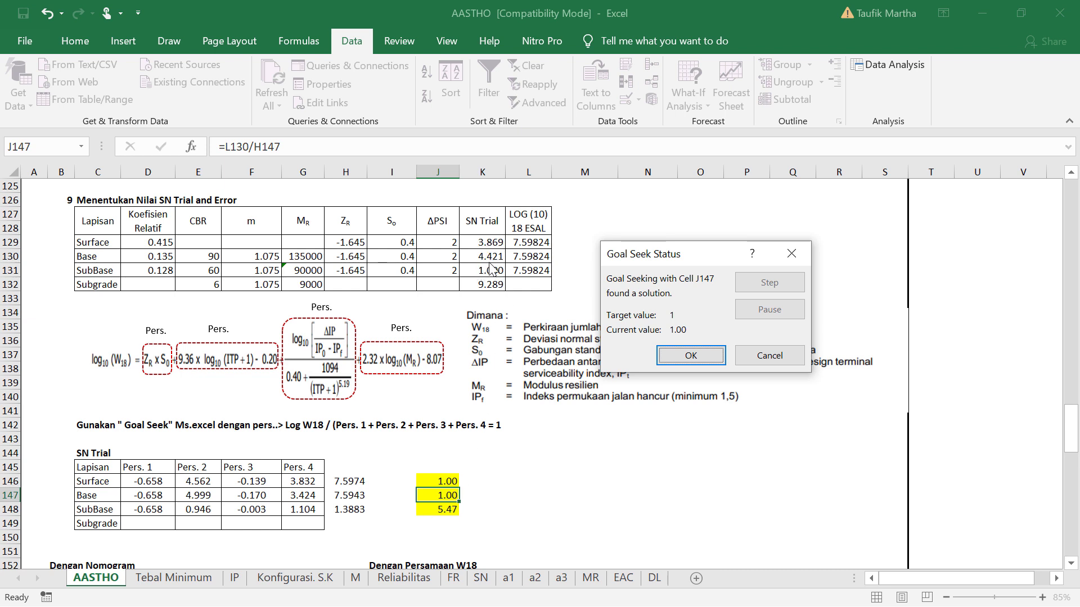
click(667, 355)
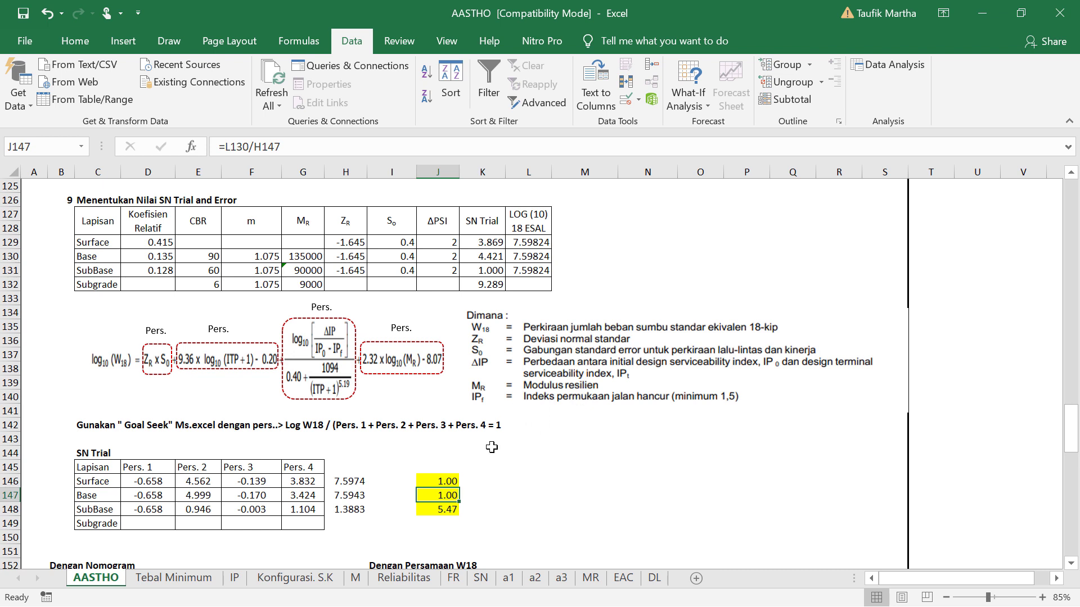
- Use Goal Seek to bring the SubBase ratio in J148 to 1 by changing the SN Trial value in K131, and keep the solution
click(447, 509)
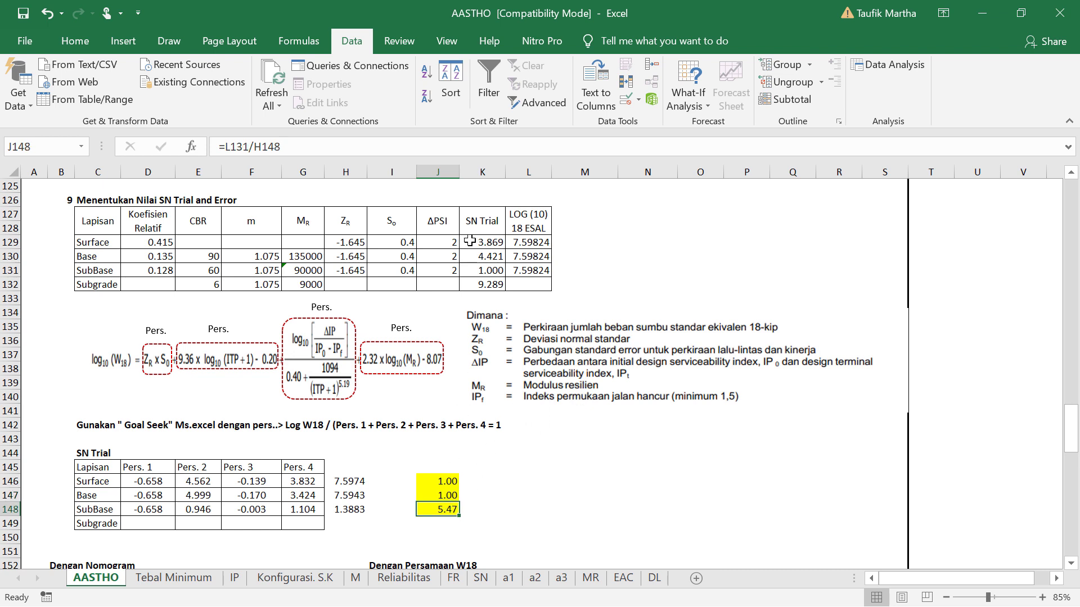
click(706, 106)
click(713, 147)
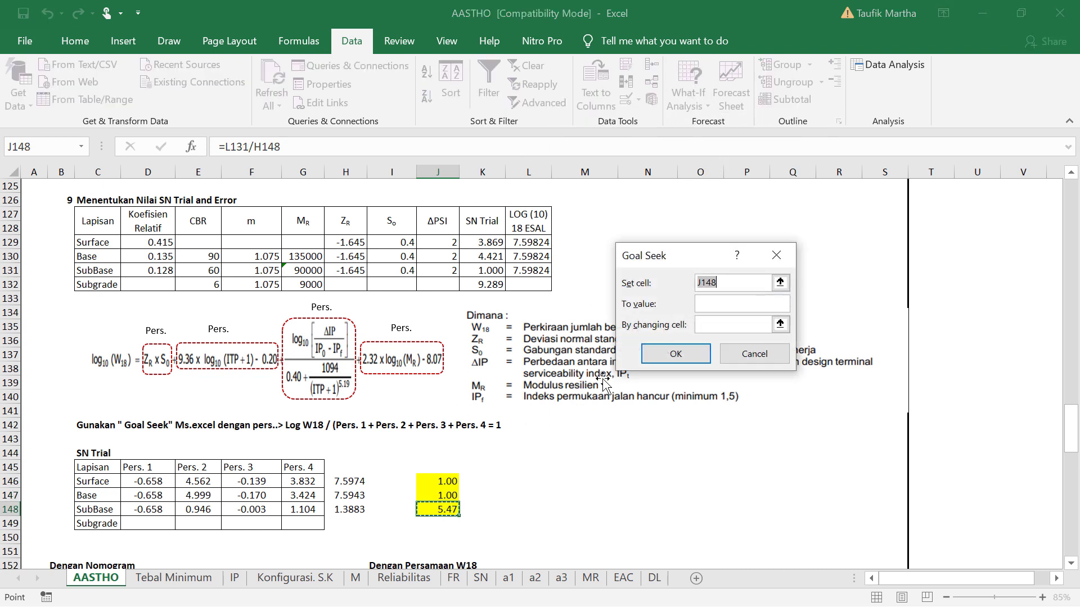
click(747, 304)
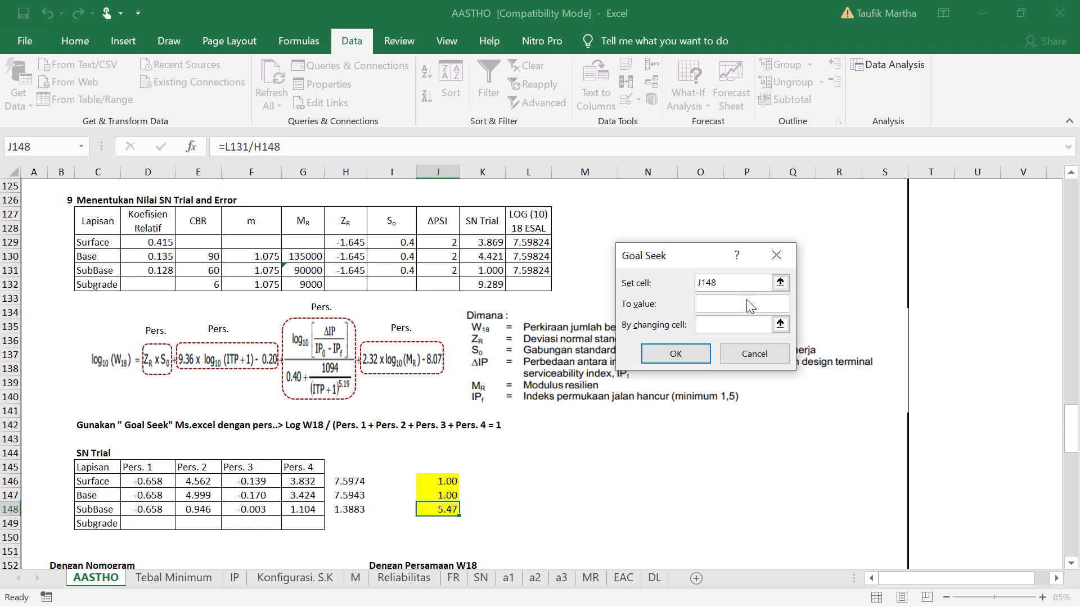
click(780, 324)
click(493, 268)
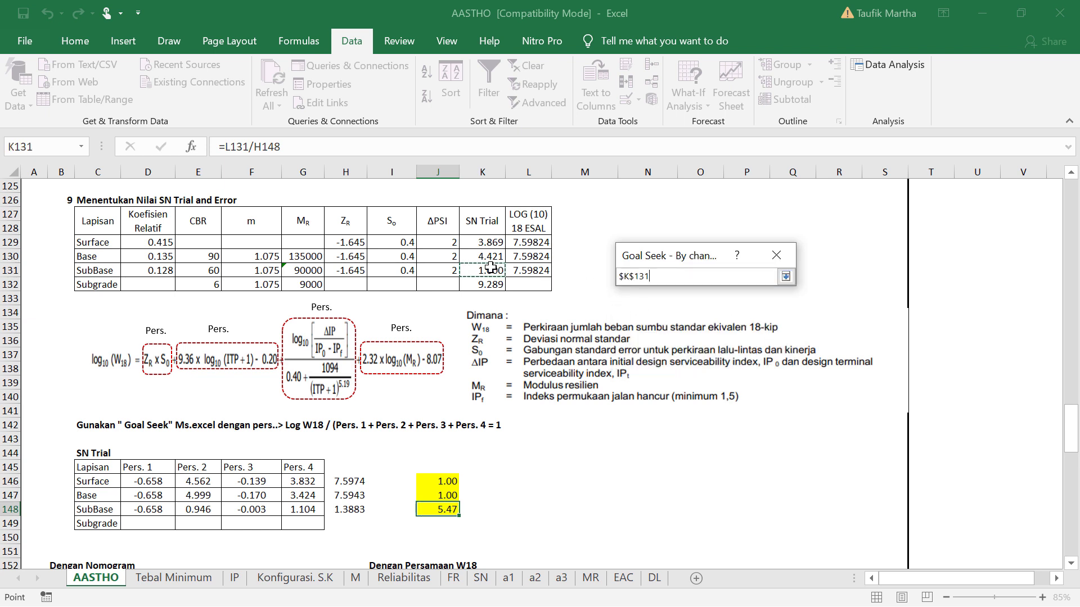
key(Return)
click(673, 360)
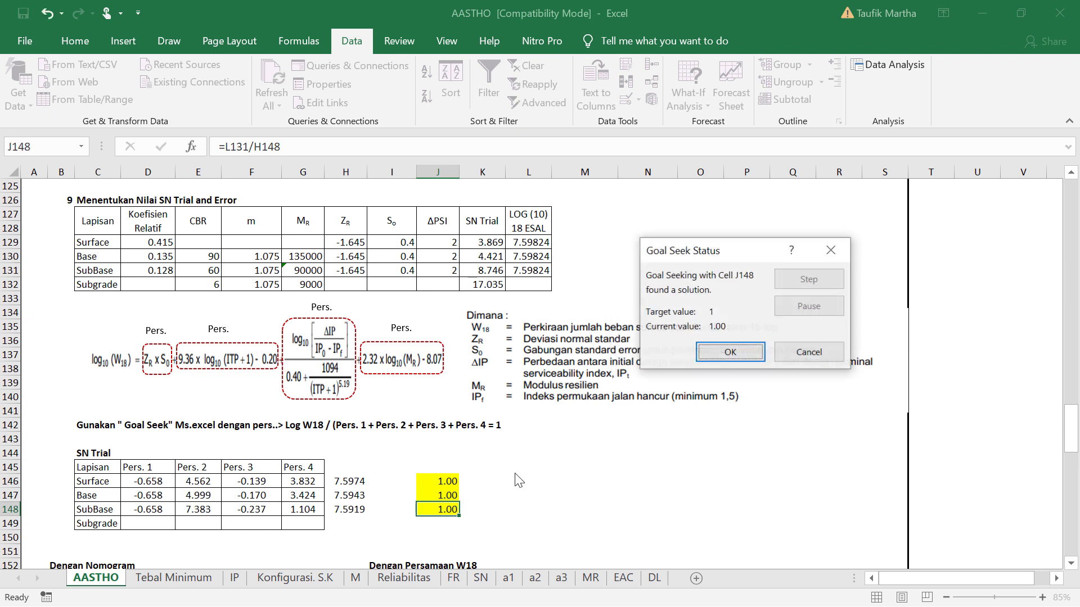
click(751, 356)
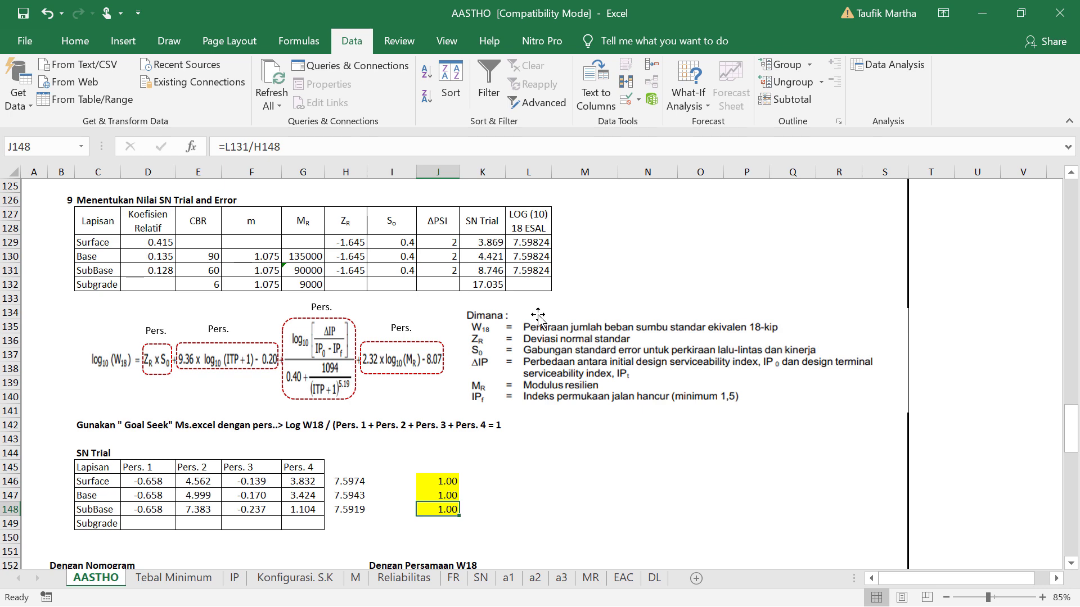
- Inspect the source formulas of the SN1 values in the Dengan Nomogram and Dengan Persamaan W18 sections
scroll(538, 337, down, 2)
scroll(537, 340, down, 1)
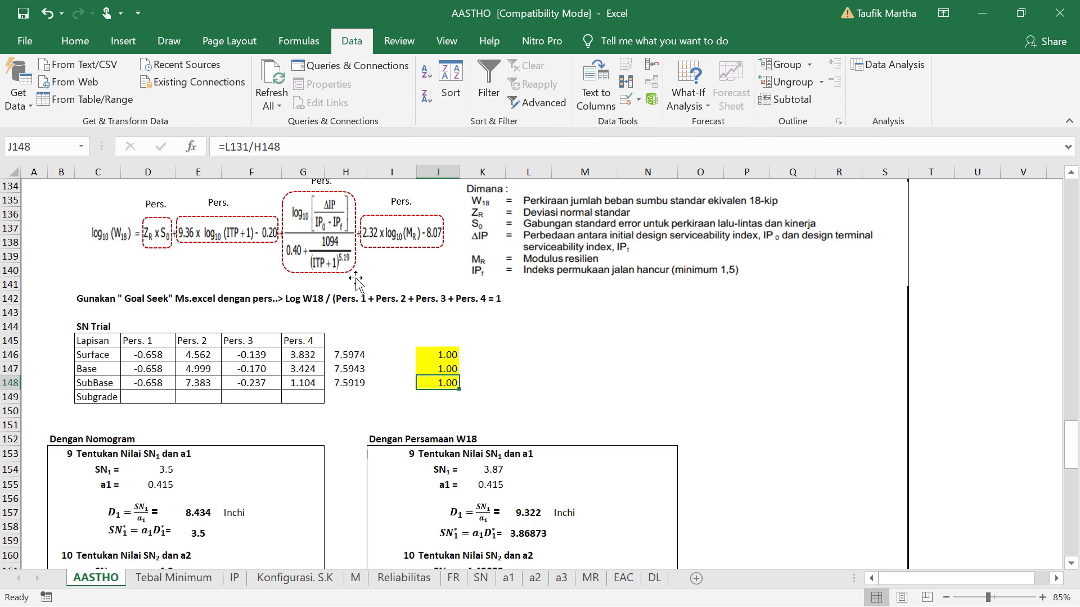
scroll(300, 409, down, 1)
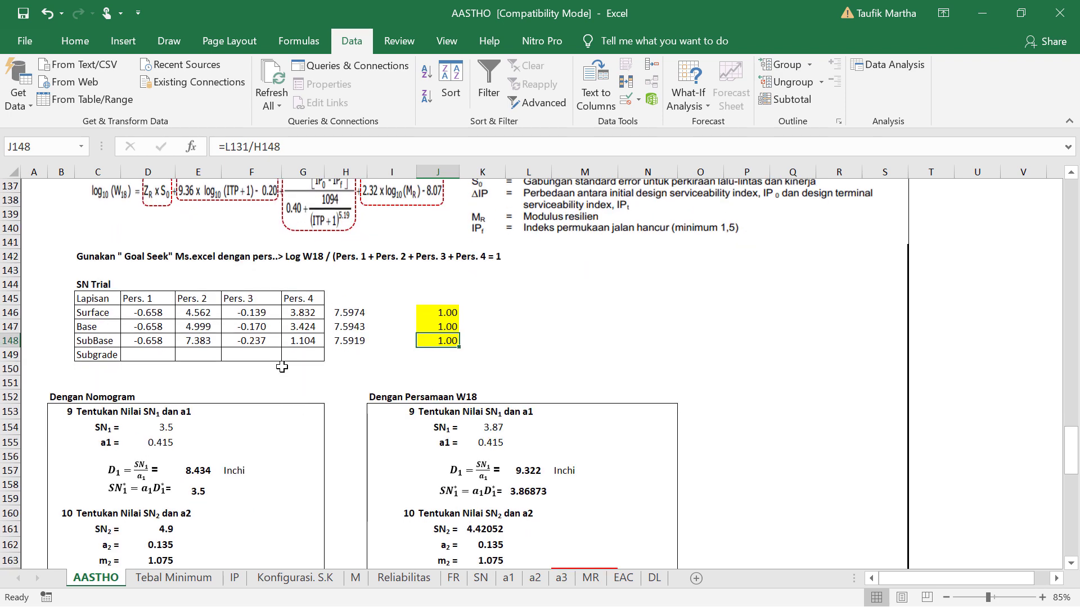
scroll(282, 366, down, 1)
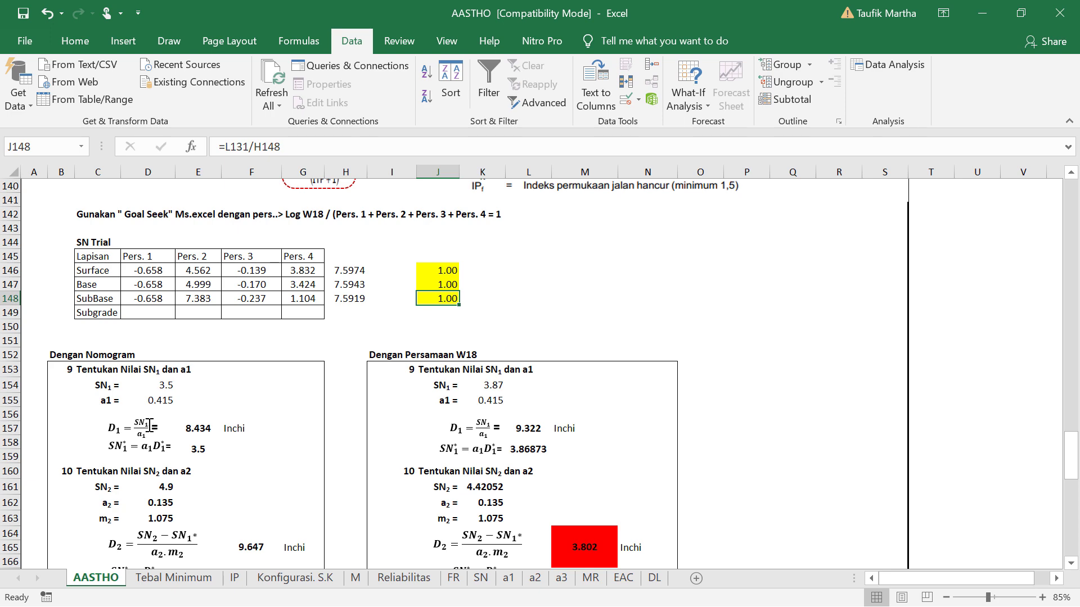
scroll(150, 426, up, 3)
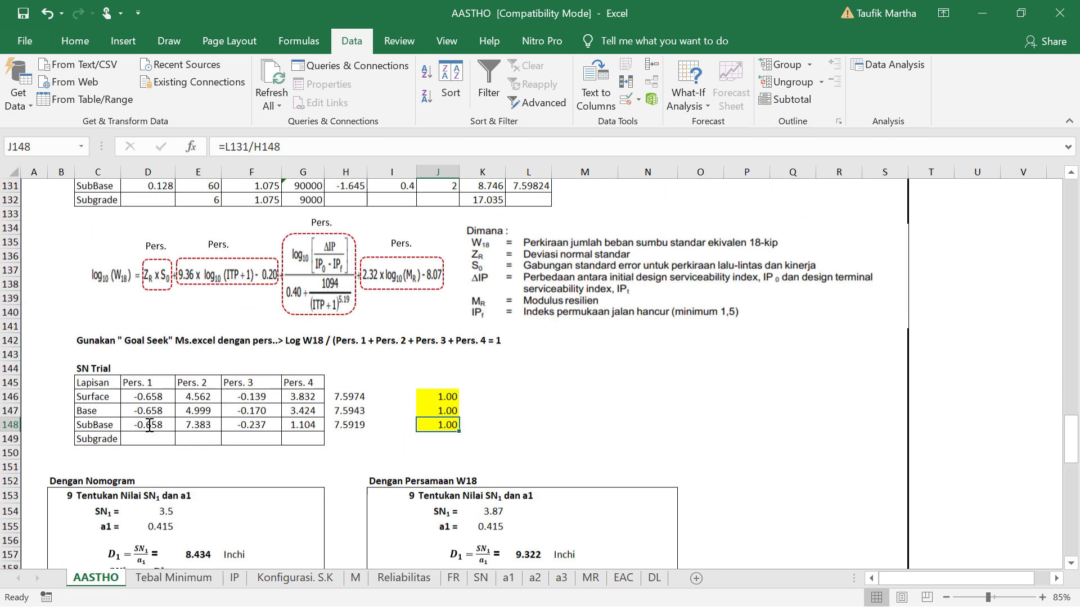
scroll(157, 436, down, 2)
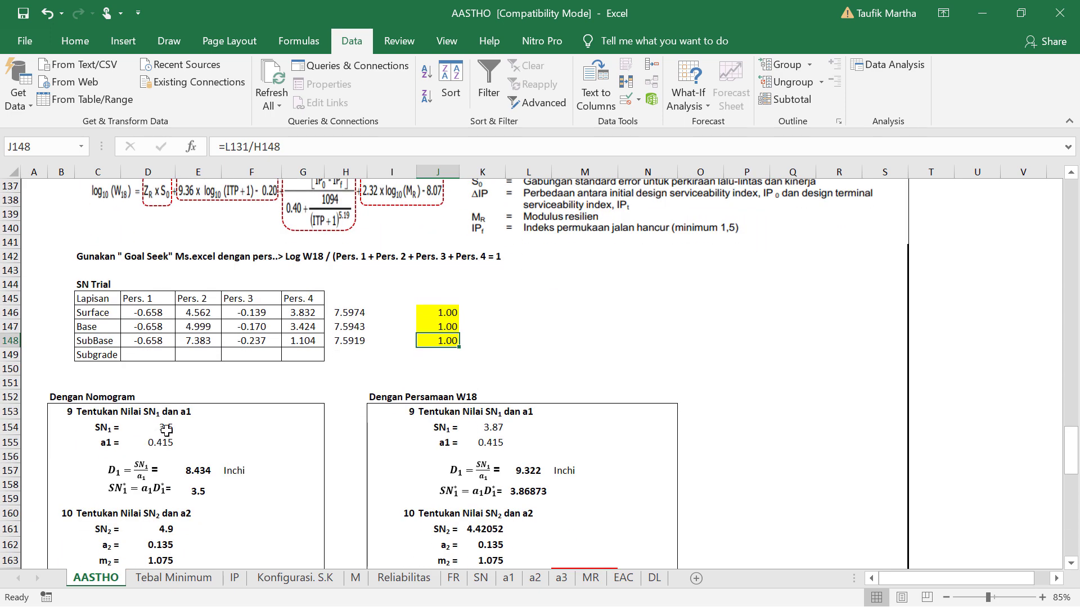
click(171, 429)
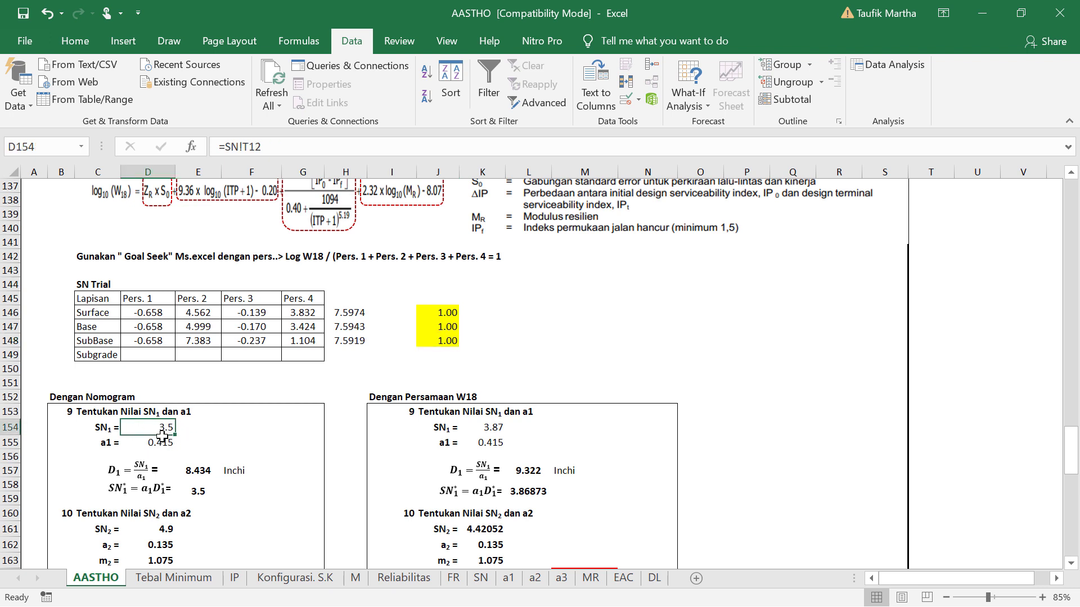
click(497, 429)
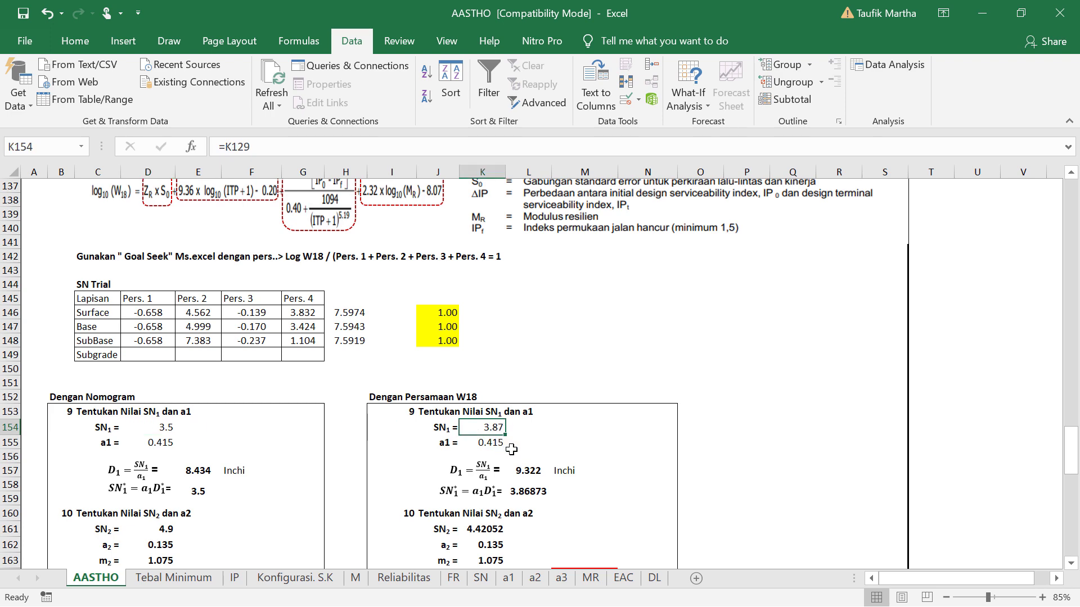
- Trace the W18 section's SN1 reference back to the Surface row's SN Trial value in K129
scroll(511, 450, up, 2)
scroll(506, 448, up, 1)
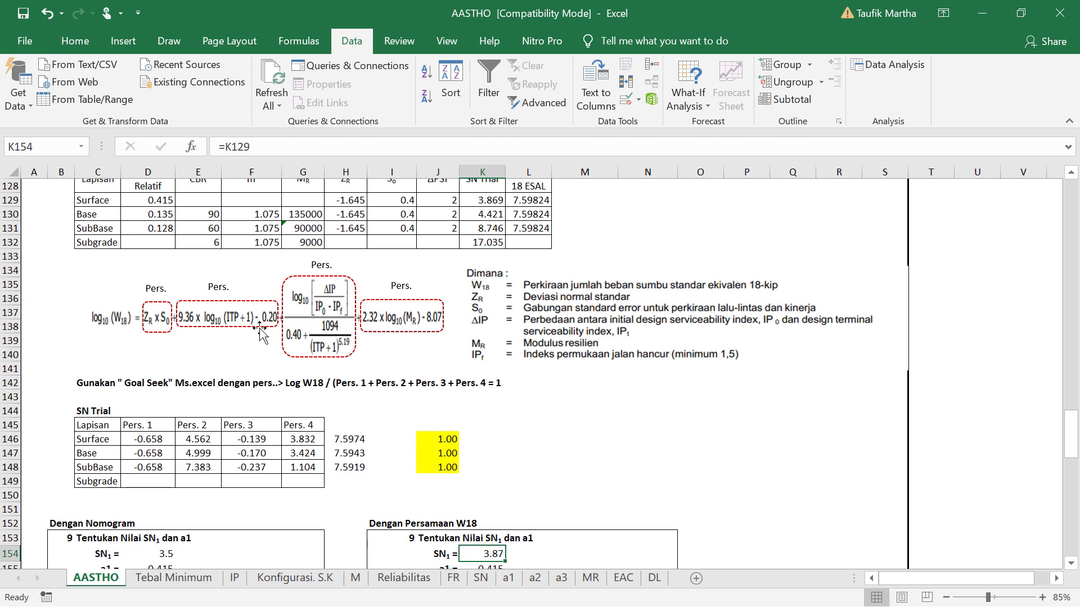
scroll(449, 265, up, 1)
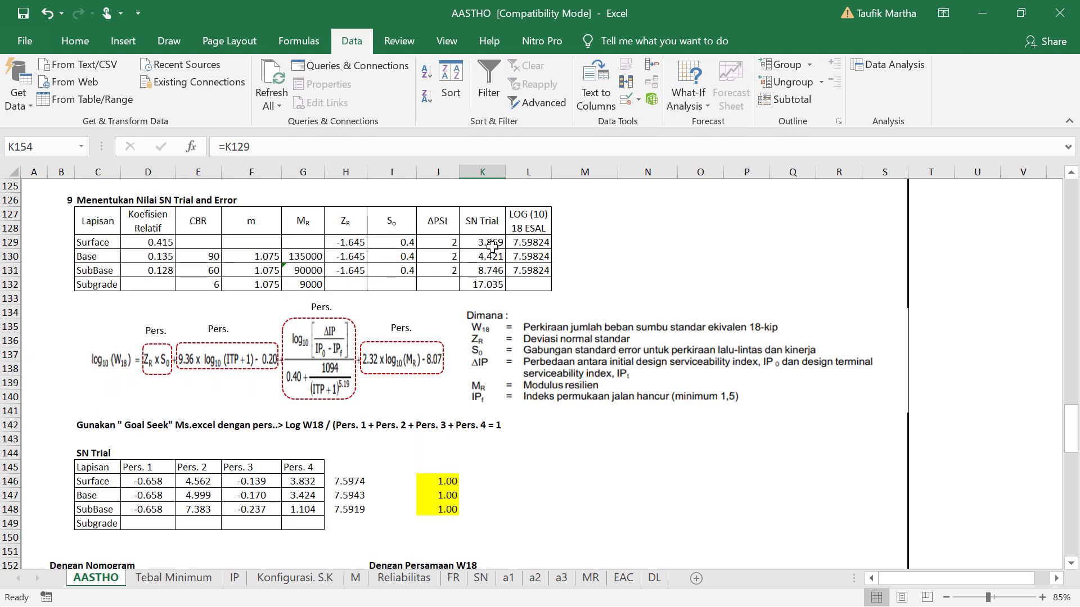
scroll(493, 246, down, 3)
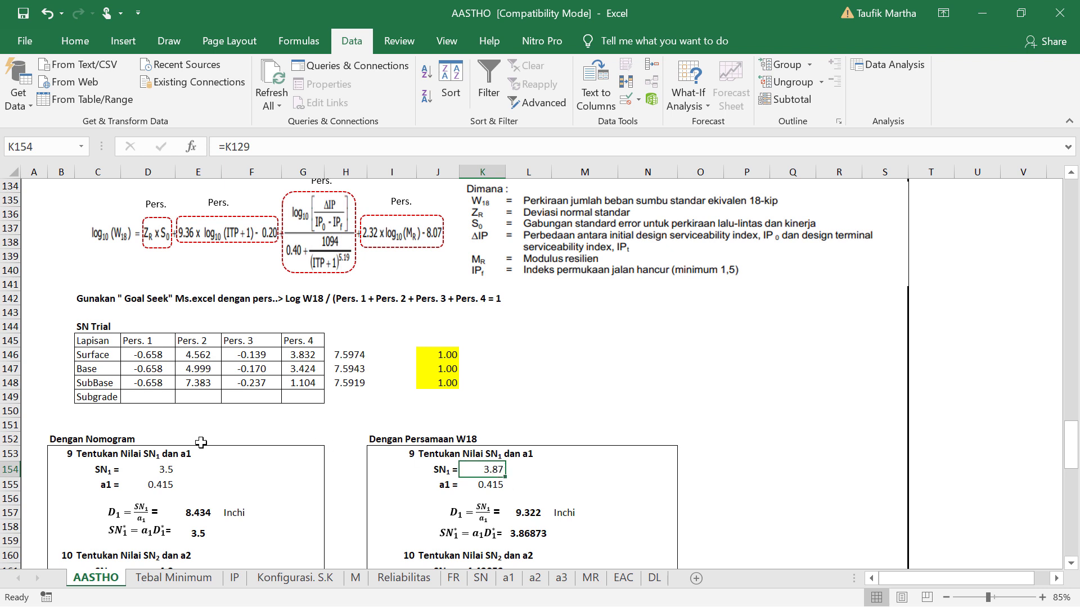
- Follow the Nomogram section's SN1 reference to the SN sheet and examine the first nomogram with its DATA SN 1 table
click(167, 471)
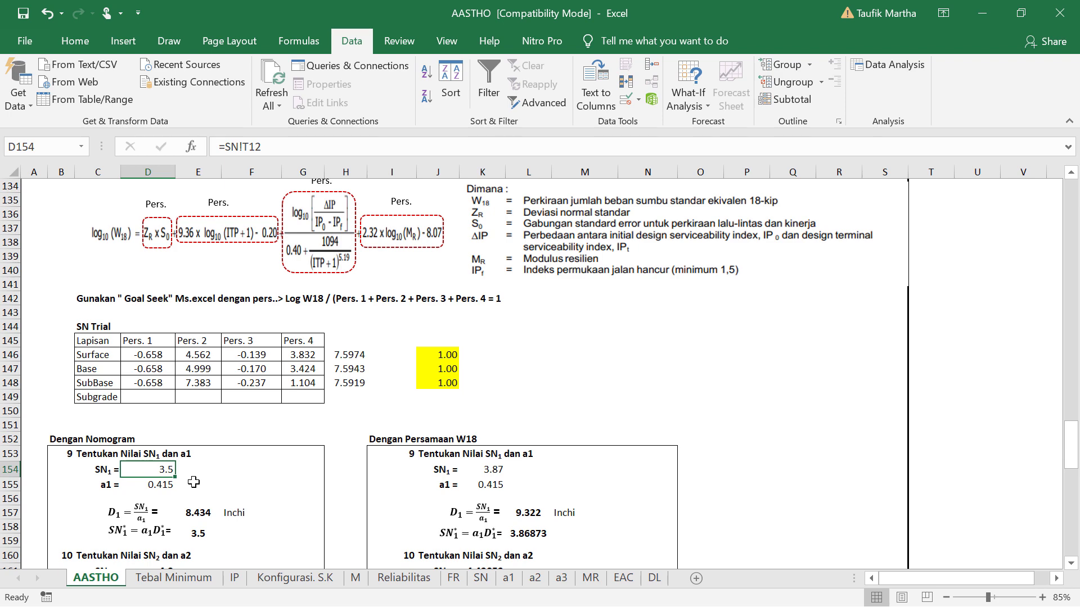
click(481, 578)
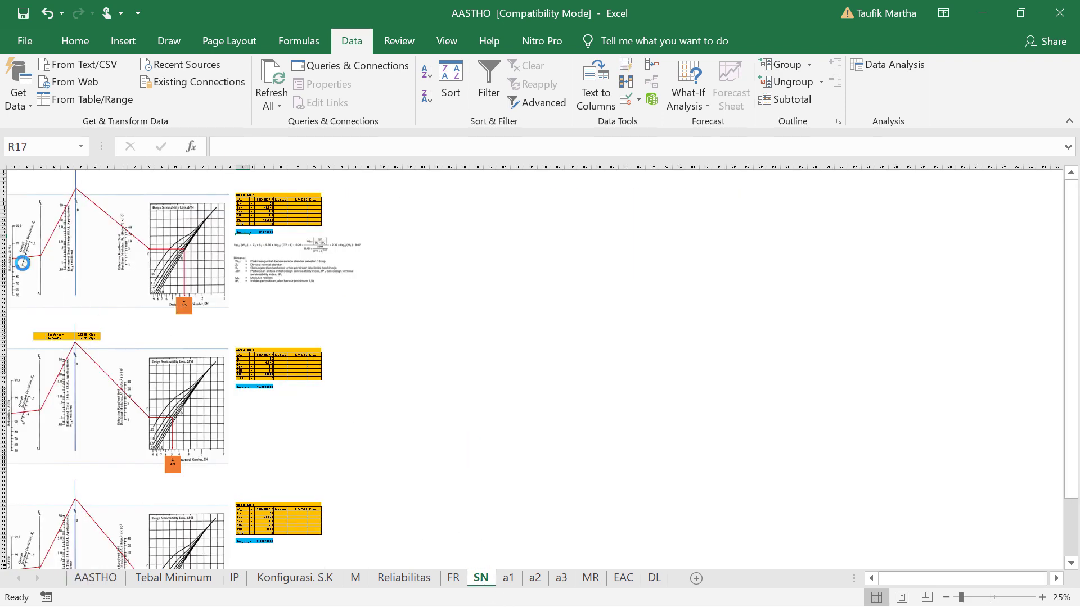
scroll(28, 270, up, 2)
scroll(32, 276, up, 1)
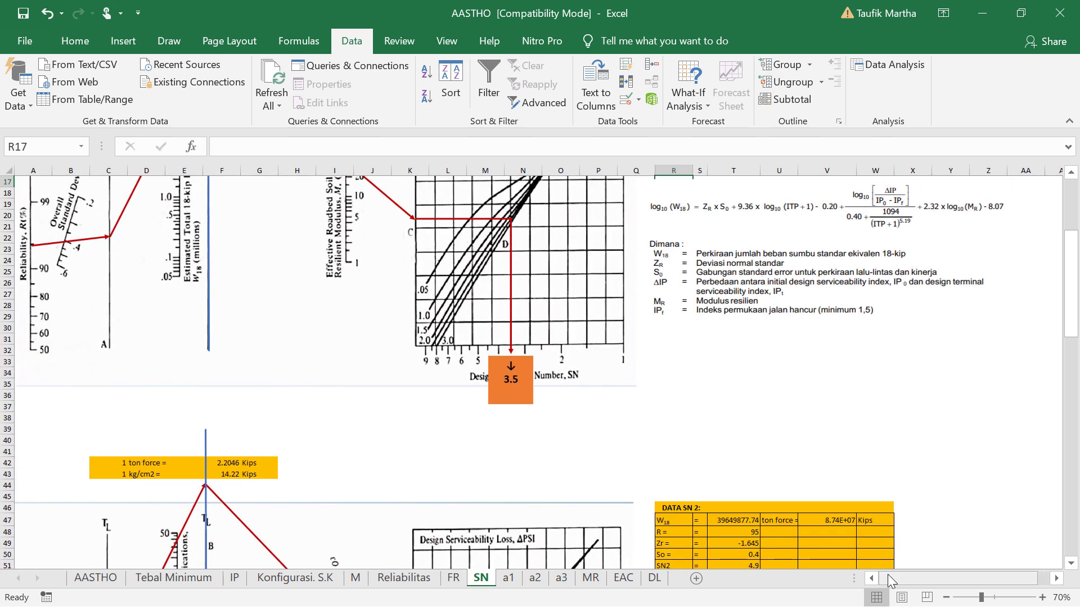
drag(881, 583, 880, 583)
scroll(880, 582, up, 1)
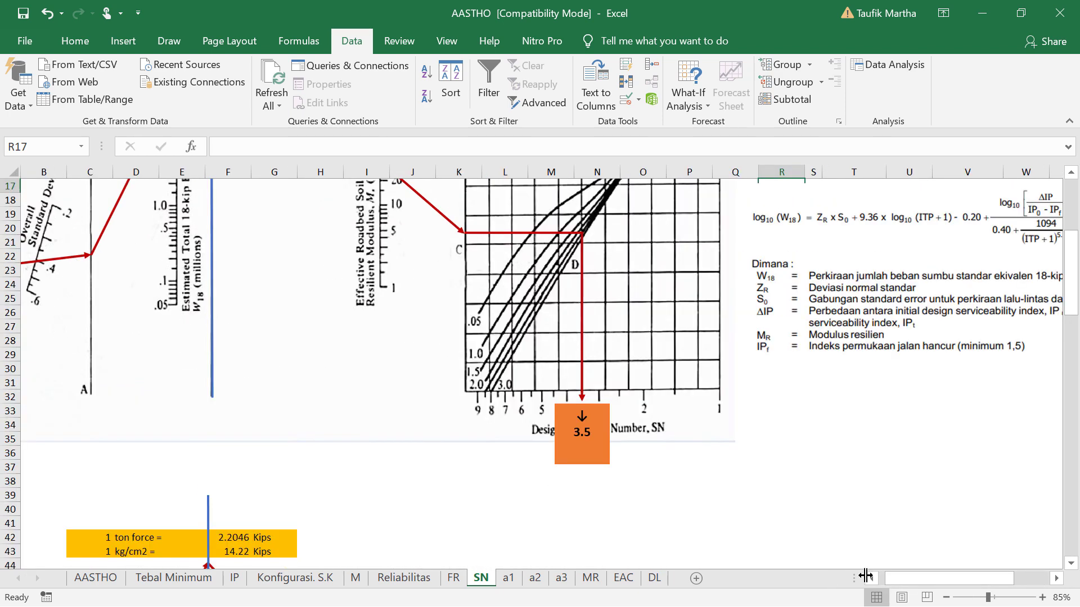
scroll(900, 585, left, 1)
scroll(442, 388, up, 3)
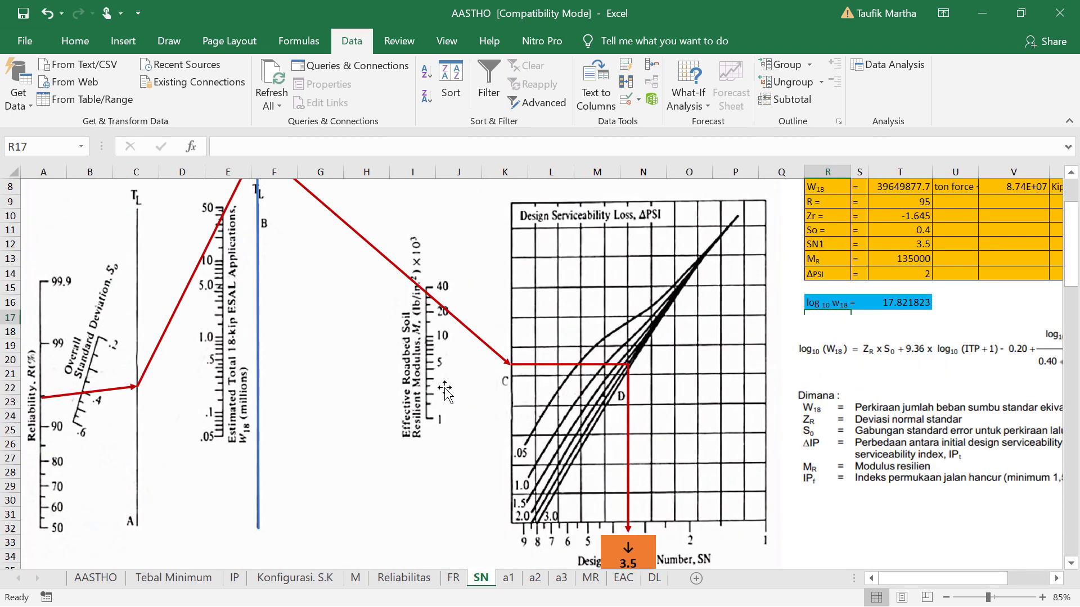
scroll(444, 388, up, 1)
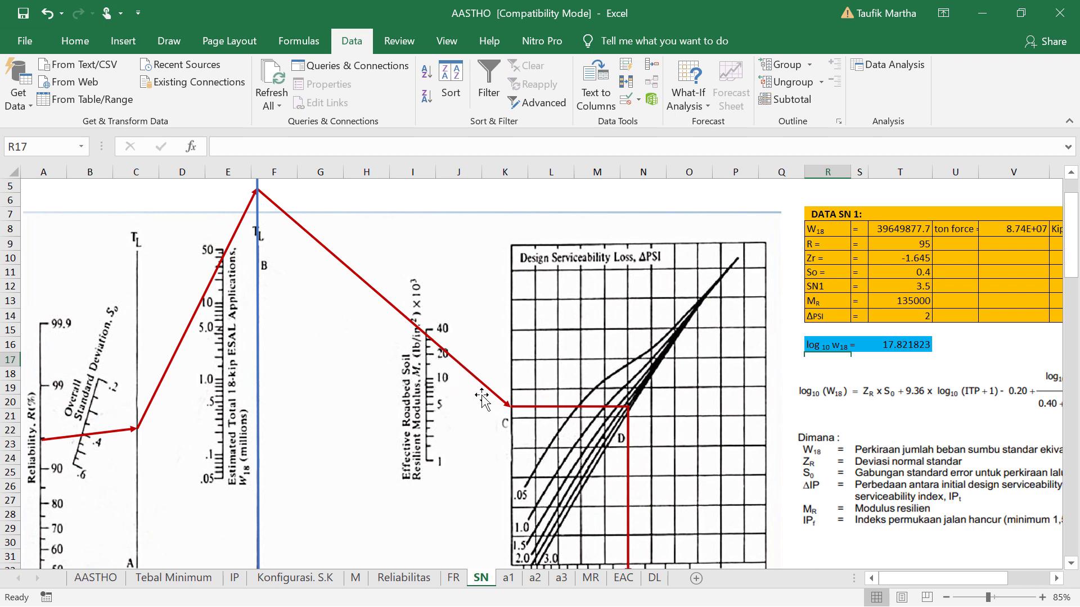
- Lower the arrowhead end of the first nomogram's long diagonal red arrow along the vertical line at C
click(503, 400)
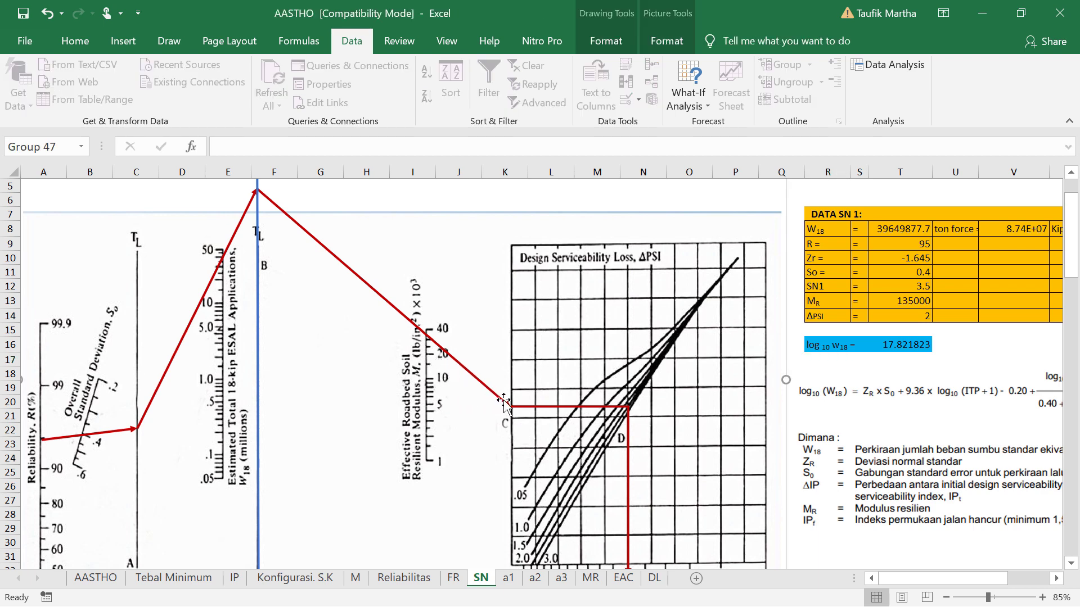
click(507, 404)
drag(508, 406, 509, 440)
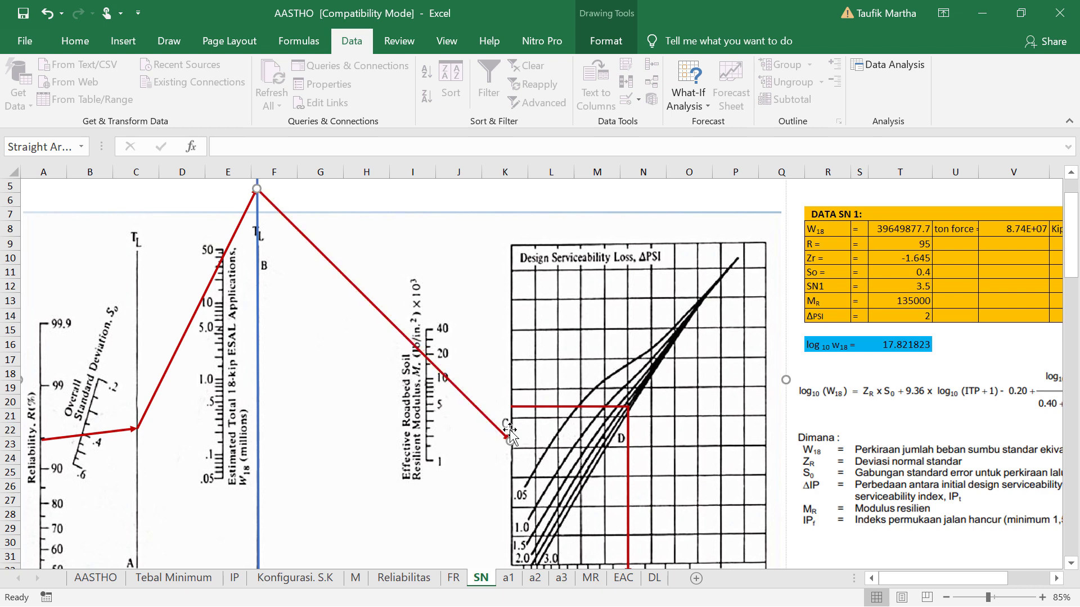
- Reshape the red elbow connector to run horizontally from the arrow's new end at C and drop to the SN axis between 4 and 5
scroll(512, 383, down, 5)
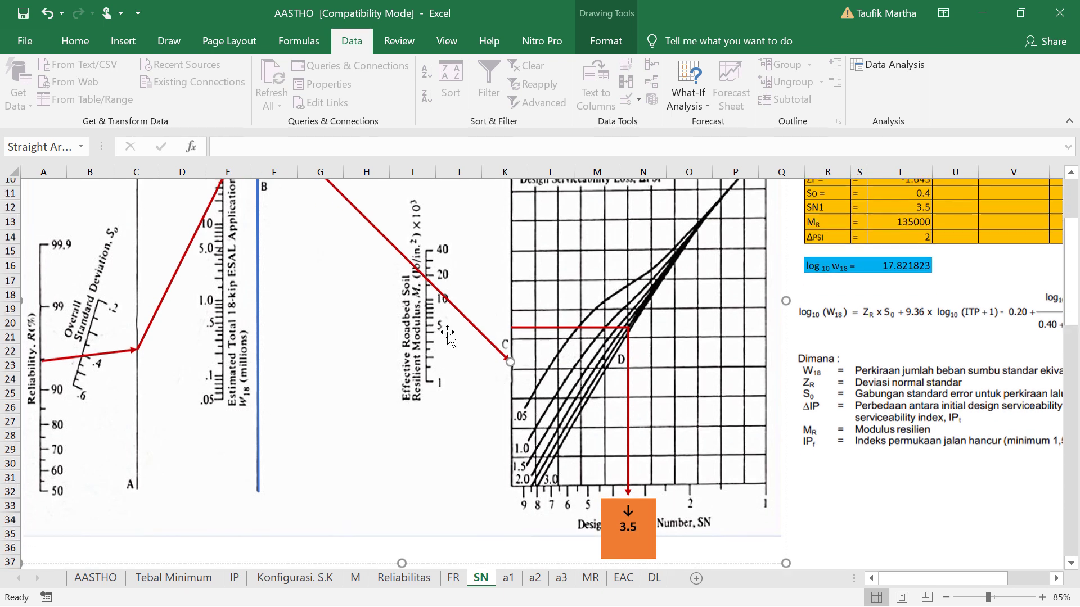
scroll(478, 387, up, 5)
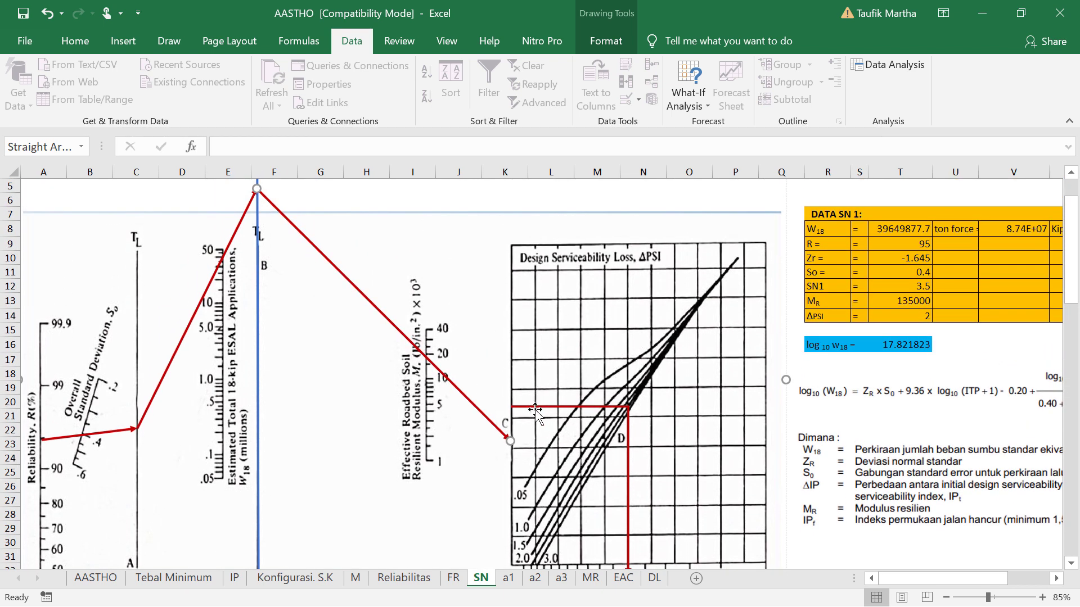
click(532, 406)
drag(510, 406, 511, 439)
scroll(554, 292, down, 1)
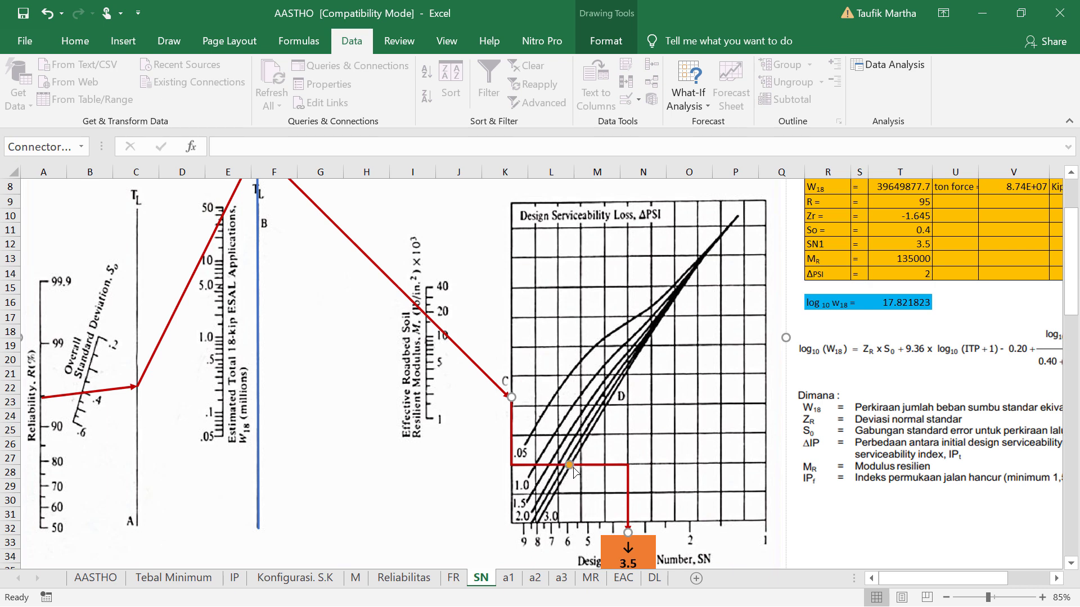
drag(570, 466, 571, 400)
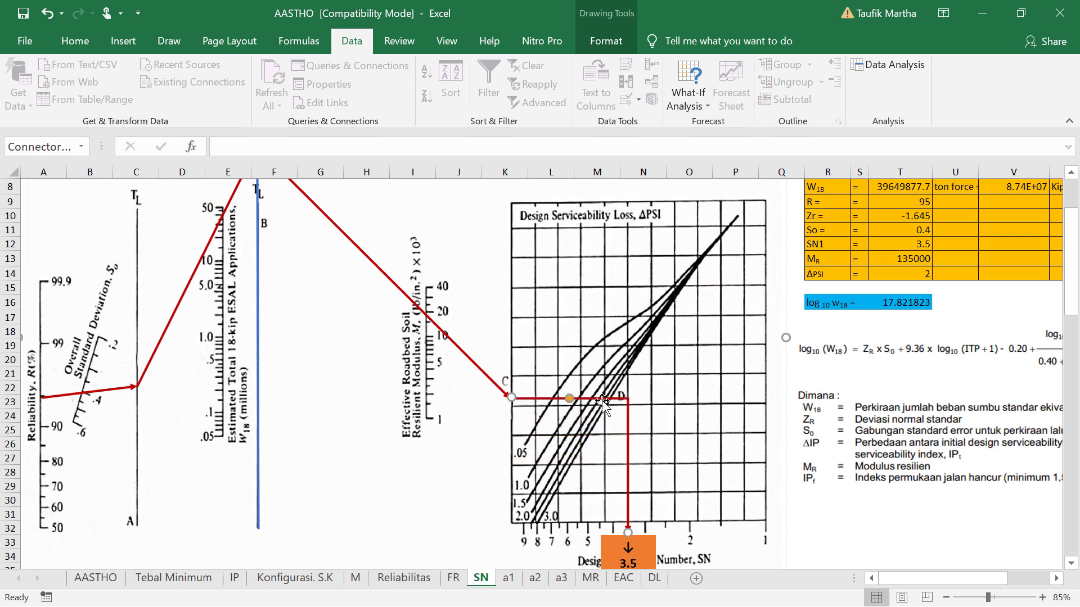
drag(627, 529, 597, 518)
drag(588, 407, 591, 411)
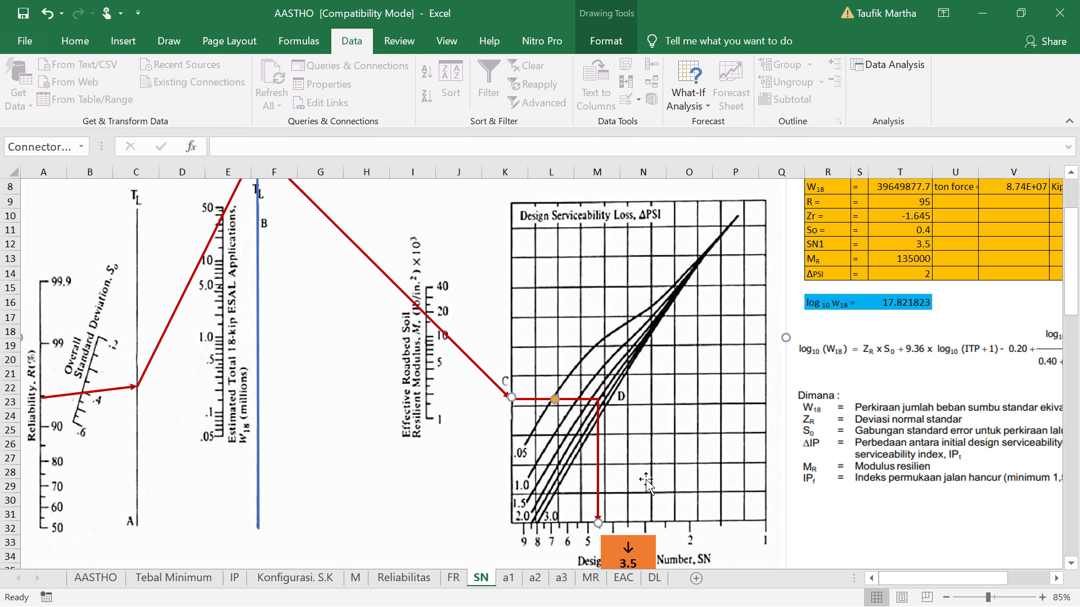
- Move the orange result box under the connector's arrowhead and change its value to 4.55
scroll(652, 554, down, 1)
drag(652, 554, 660, 562)
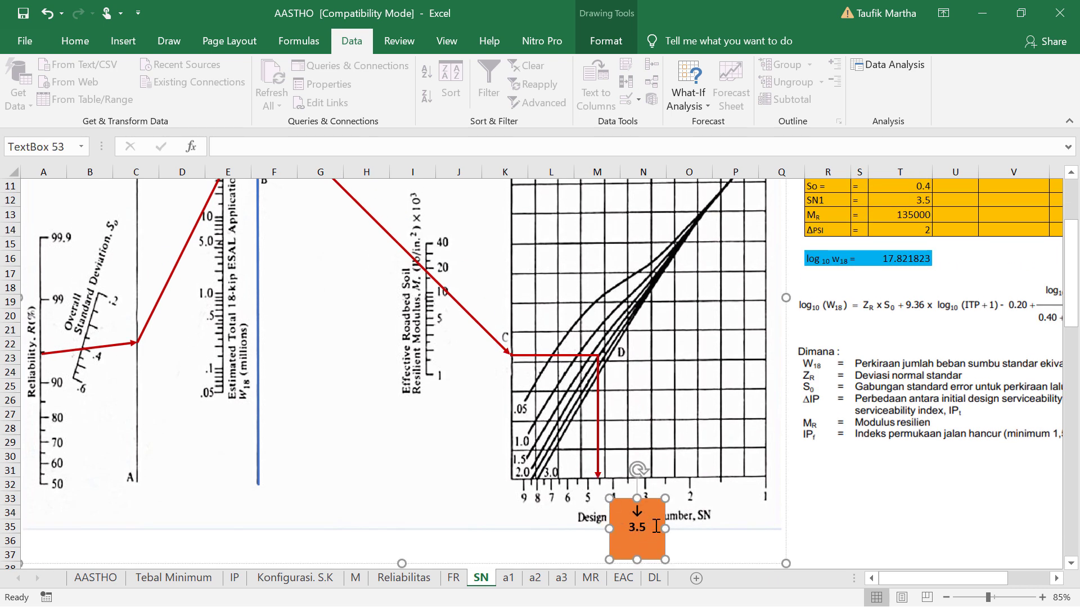
drag(664, 518, 627, 519)
double_click(592, 534)
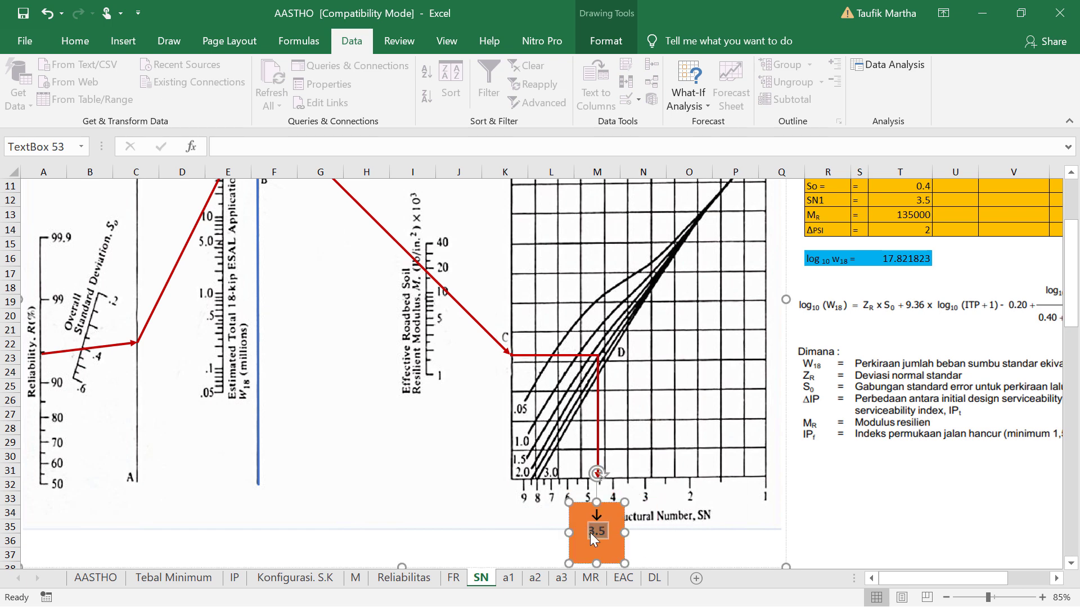
text(4.)
key(Escape)
key(Escape)
scroll(594, 532, down, 1)
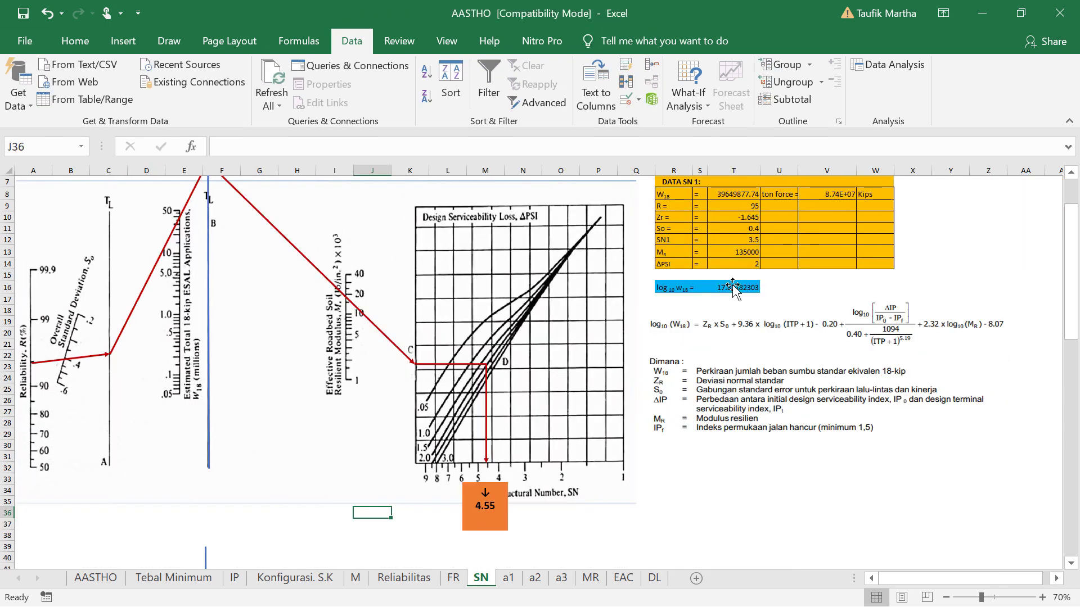
- Set SN1 in the DATA SN 1 table to 4.55 and return to the AASTHO sheet
click(741, 239)
text(4.55)
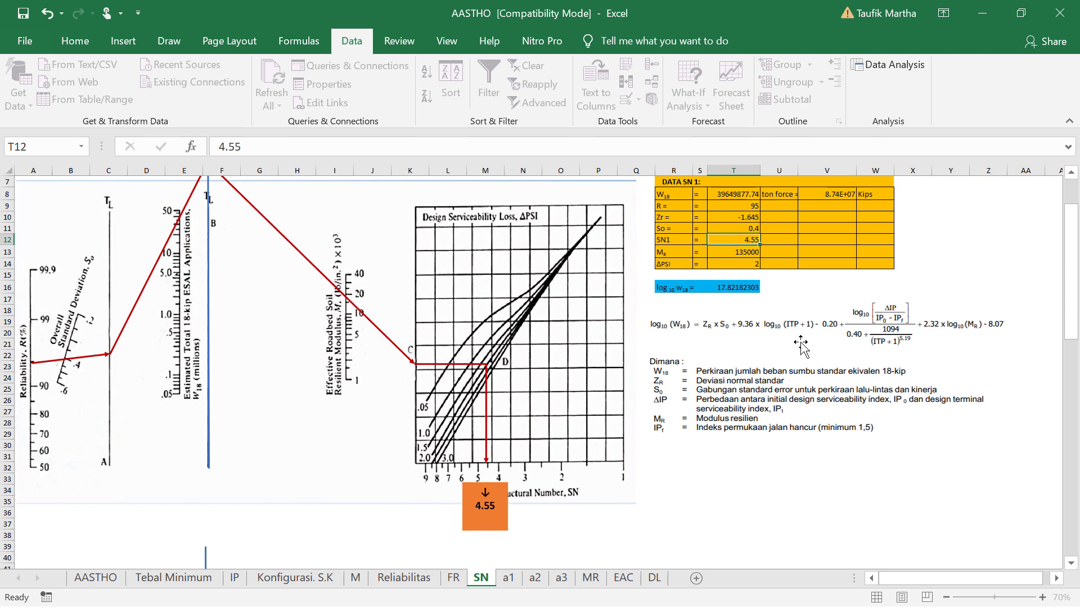
key(Return)
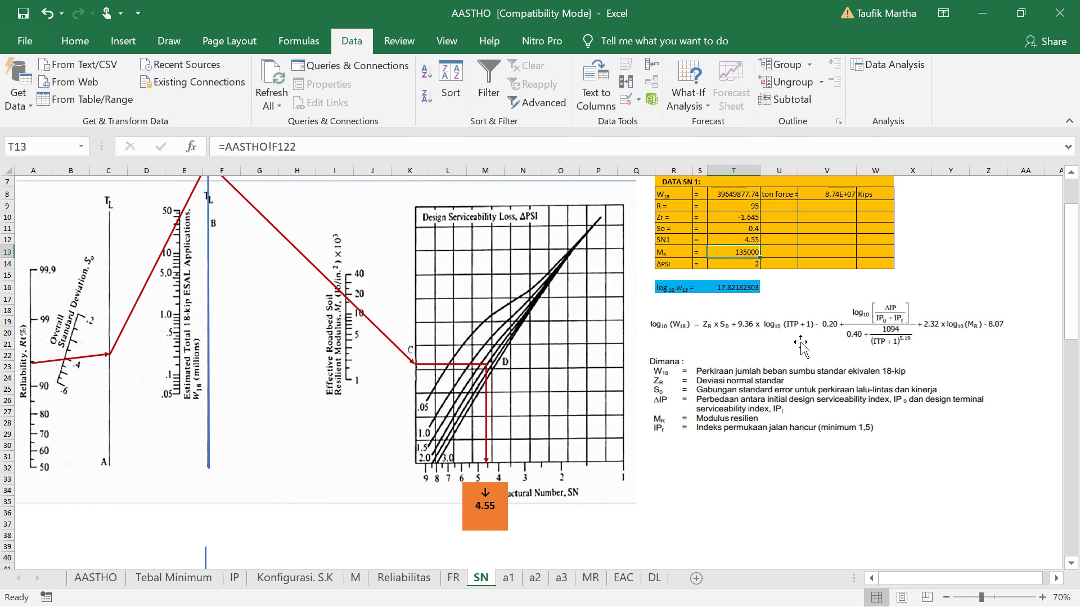
click(84, 579)
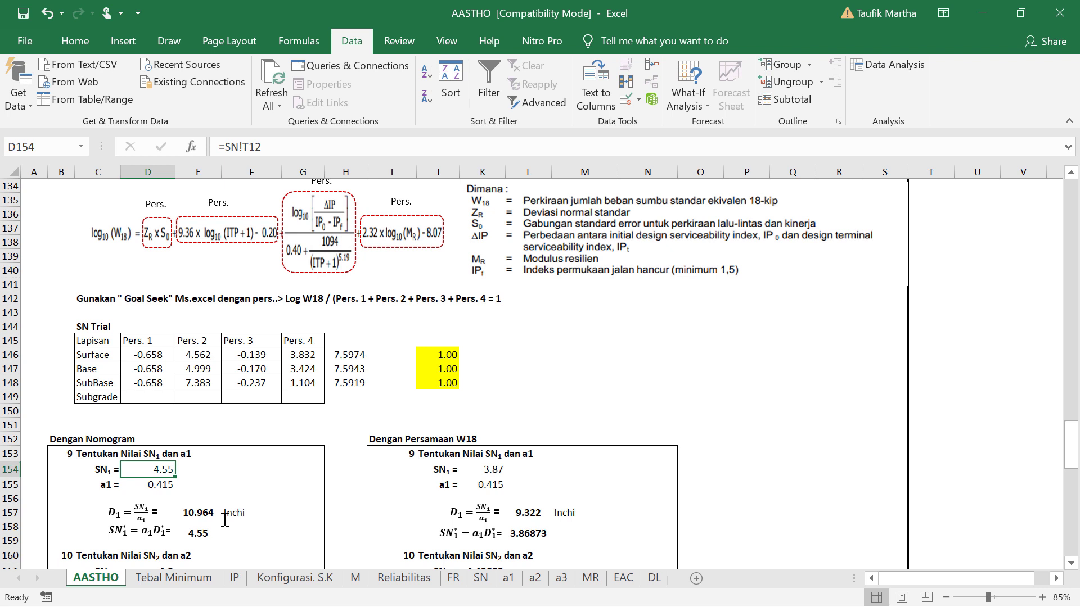
- Compare the surface layer's SN1 and D1 results between the Dengan Nomogram and Dengan Persamaan W18 blocks
scroll(225, 519, down, 1)
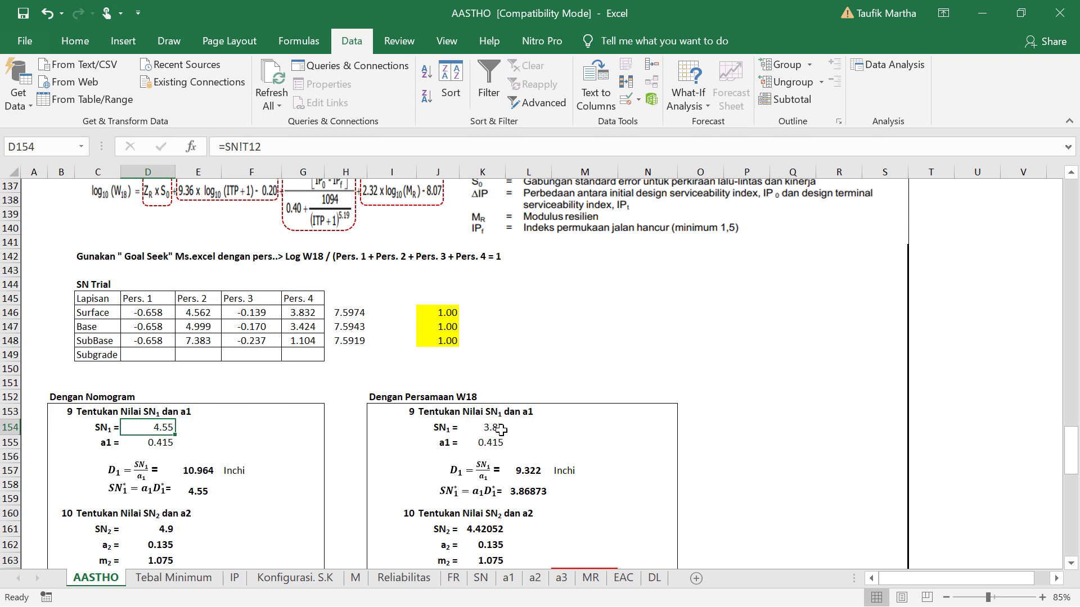
scroll(501, 430, up, 5)
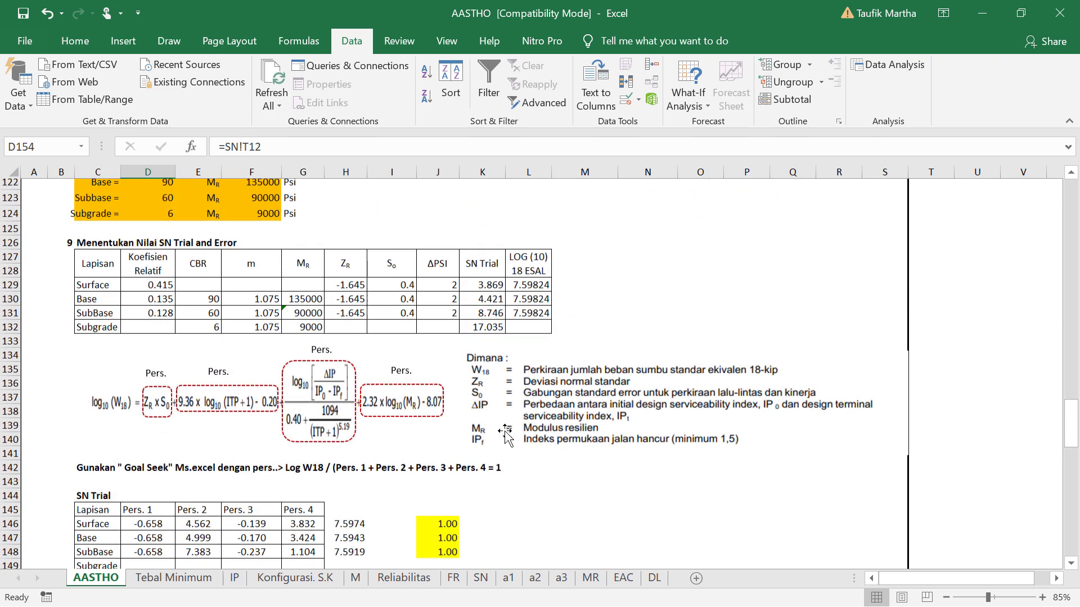
scroll(500, 433, down, 3)
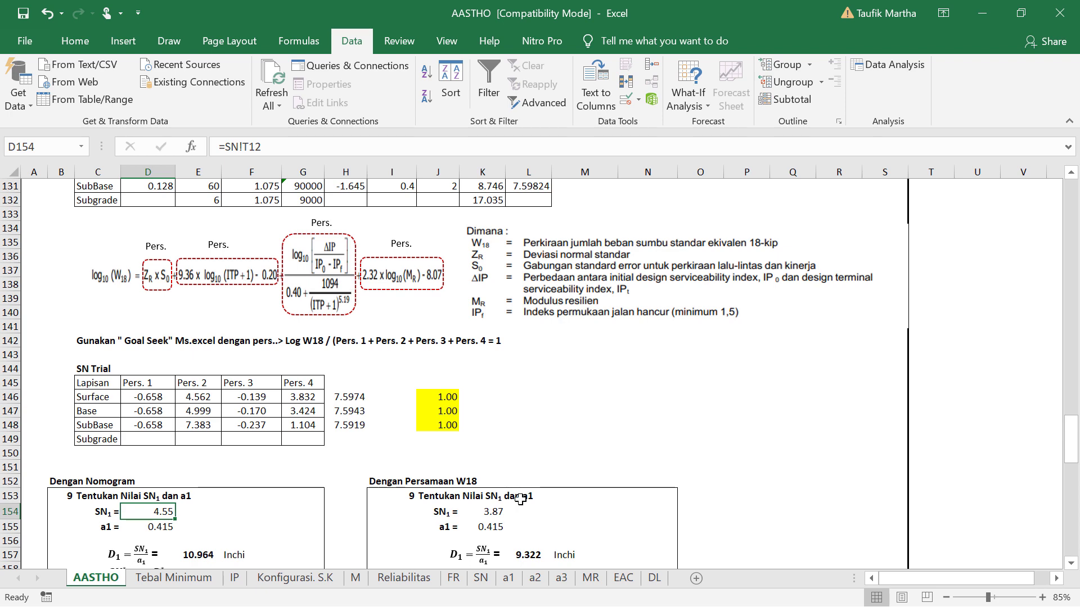
scroll(520, 499, down, 1)
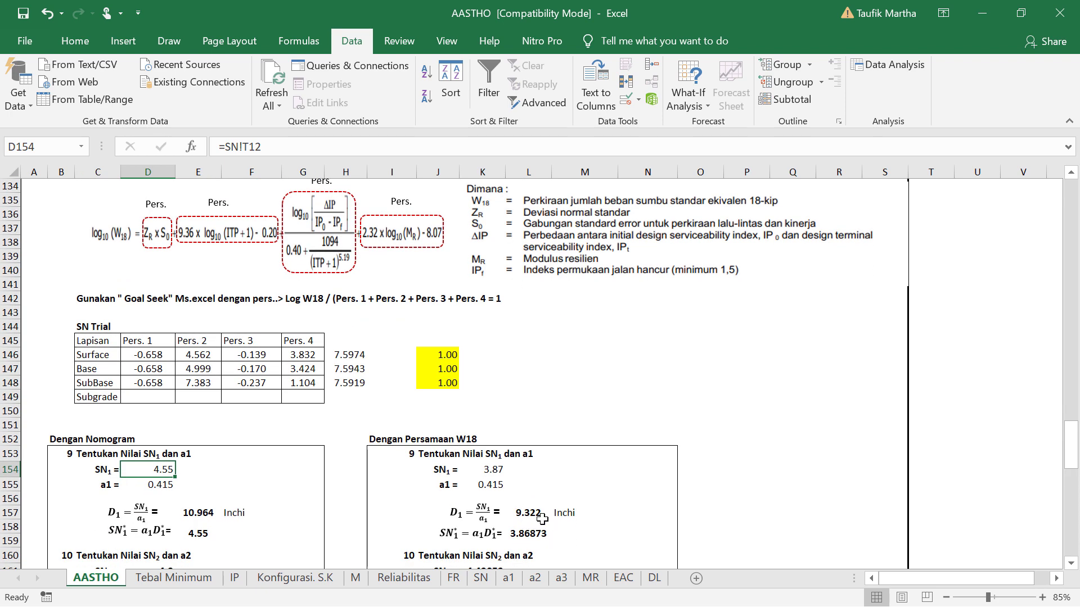
scroll(544, 518, down, 1)
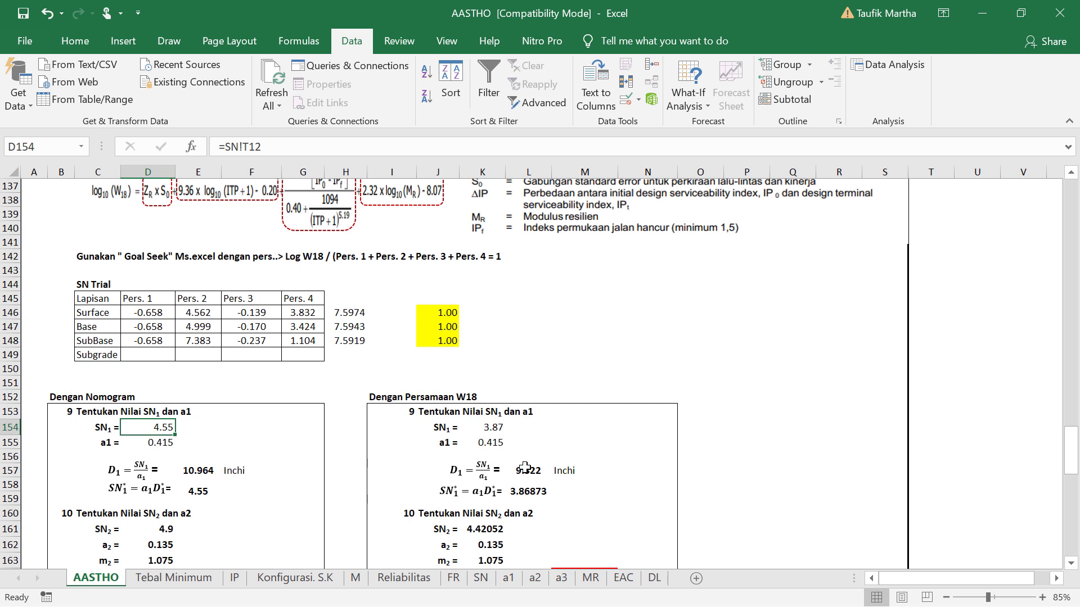
scroll(523, 450, down, 1)
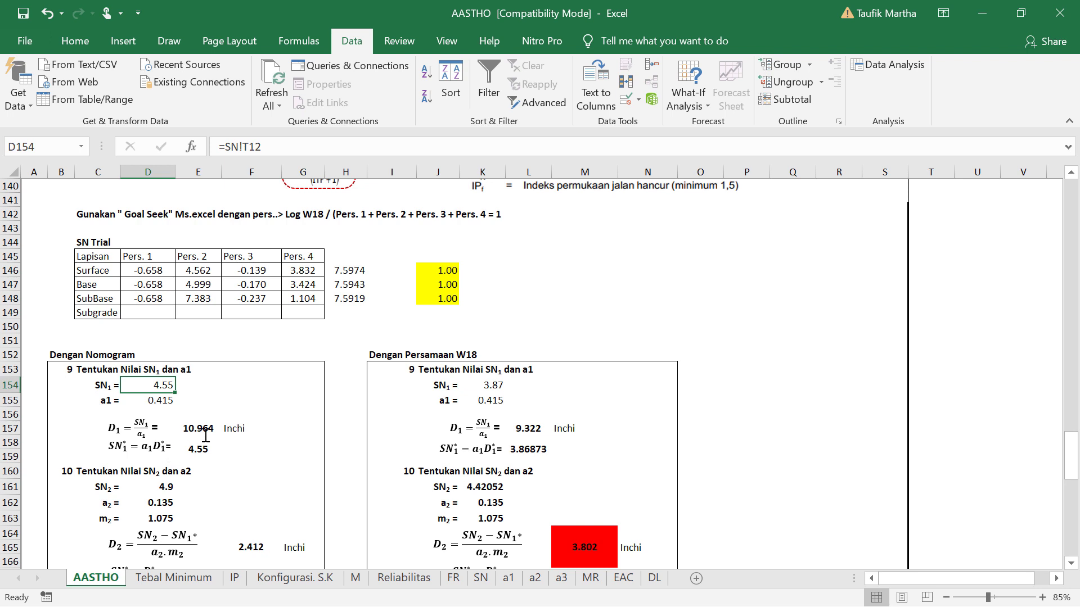
- Inspect the formula behind the starred SN1 value in the Dengan Nomogram block and view the SN2 results below
click(200, 453)
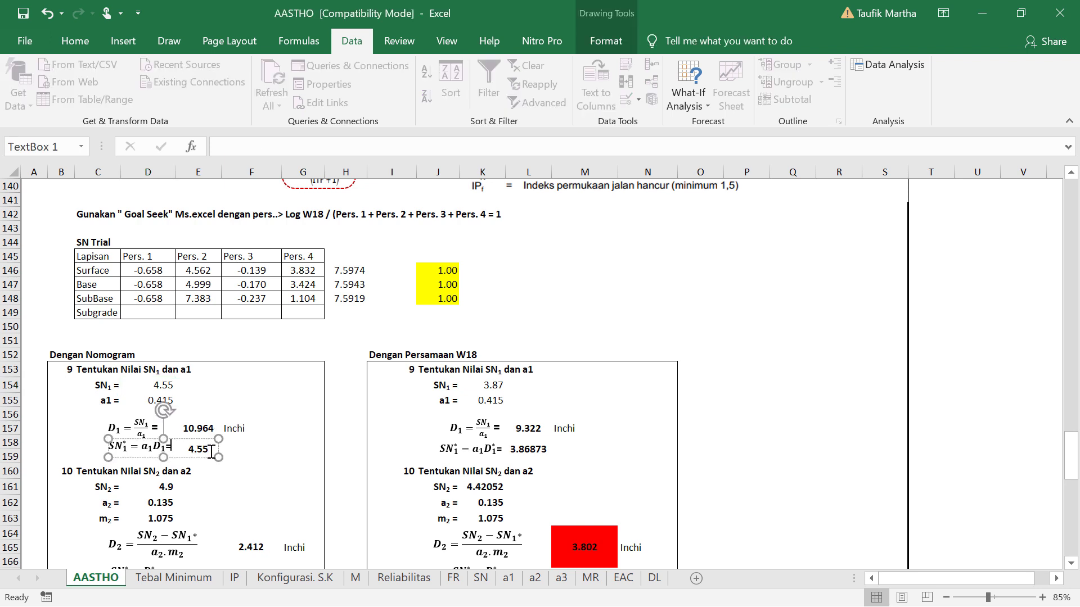
click(228, 455)
key(Left)
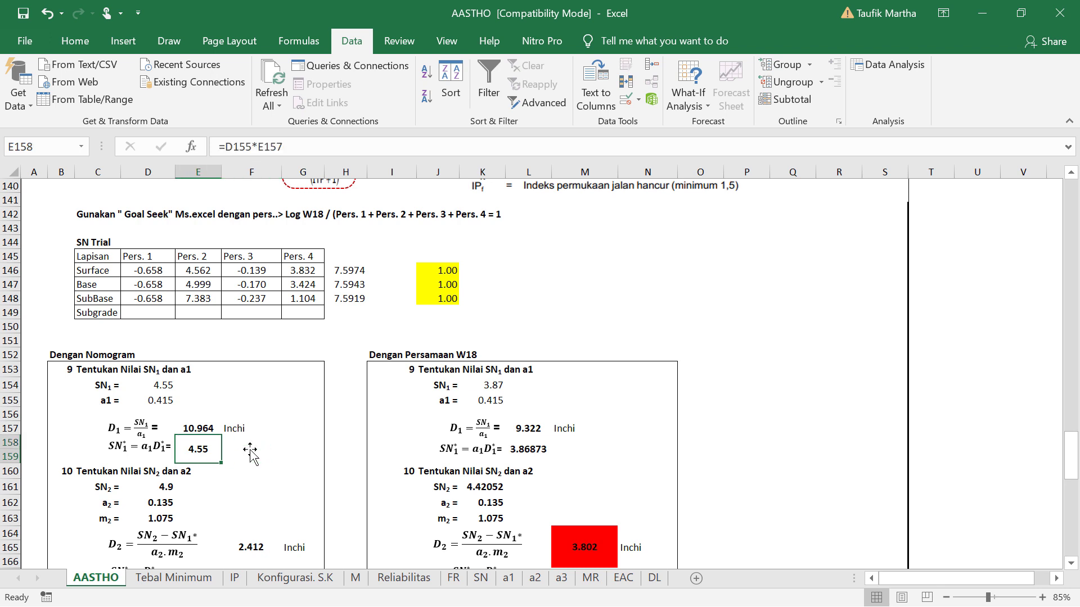
click(334, 148)
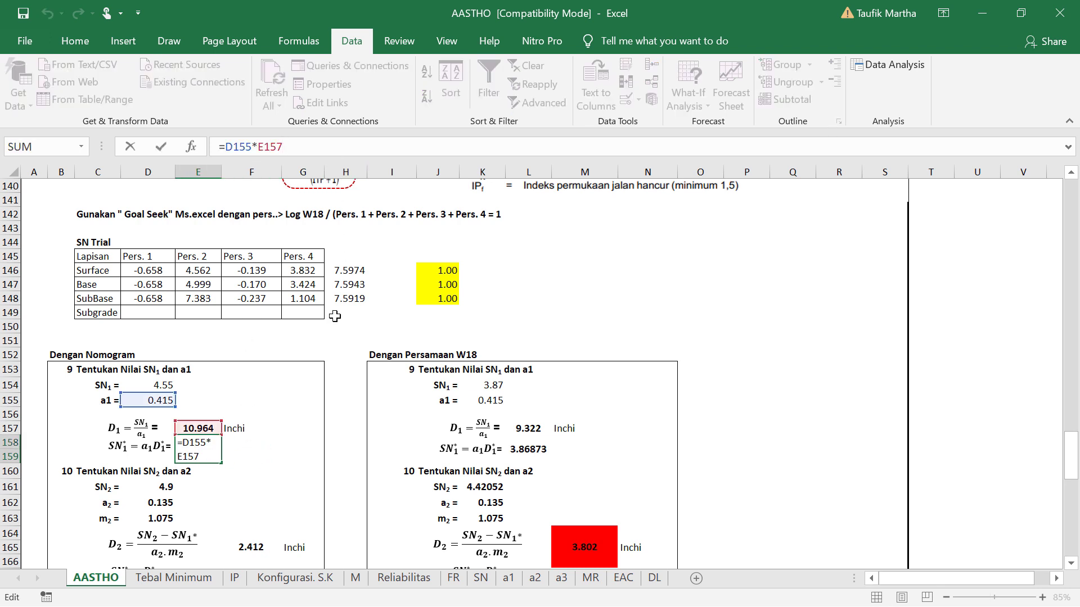
key(Tab)
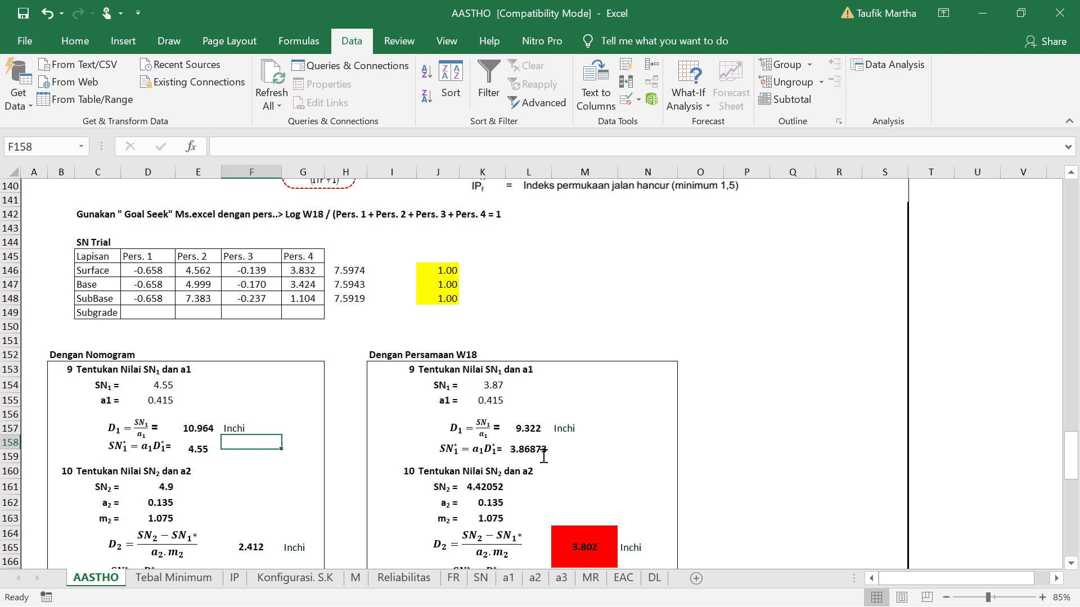
scroll(531, 455, down, 1)
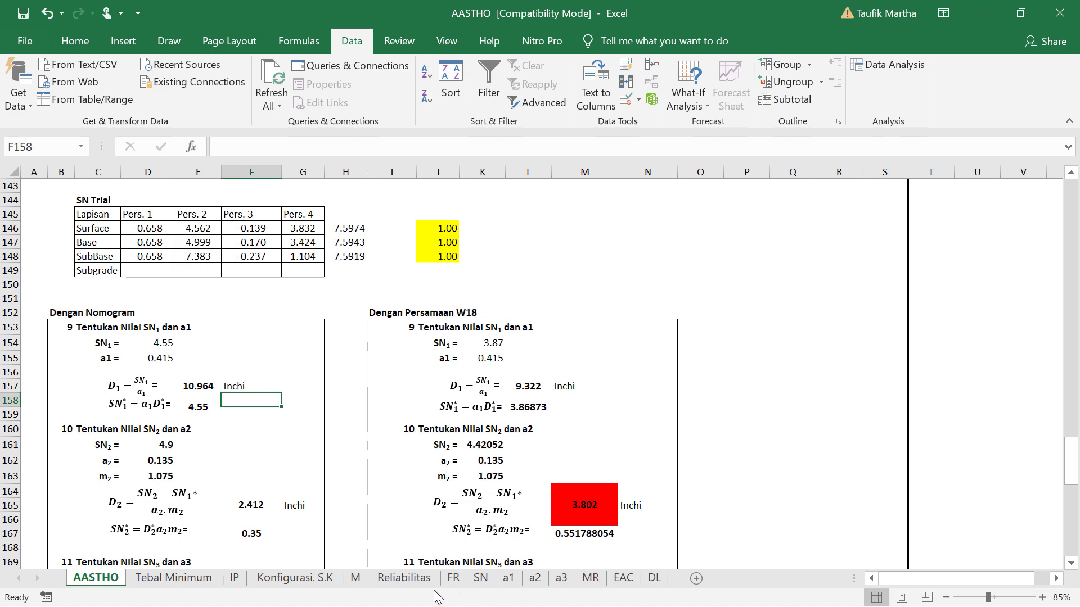
- On the SN sheet, lower the arrowhead end of the second nomogram's long diagonal red arrow along the vertical line at C
click(481, 582)
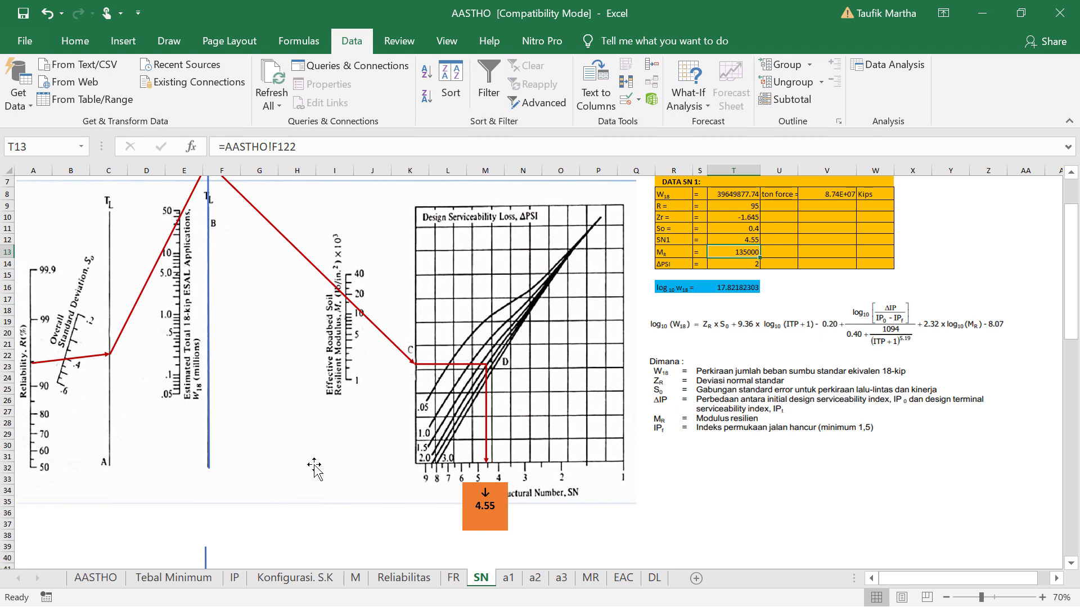
scroll(315, 468, down, 4)
scroll(315, 468, down, 5)
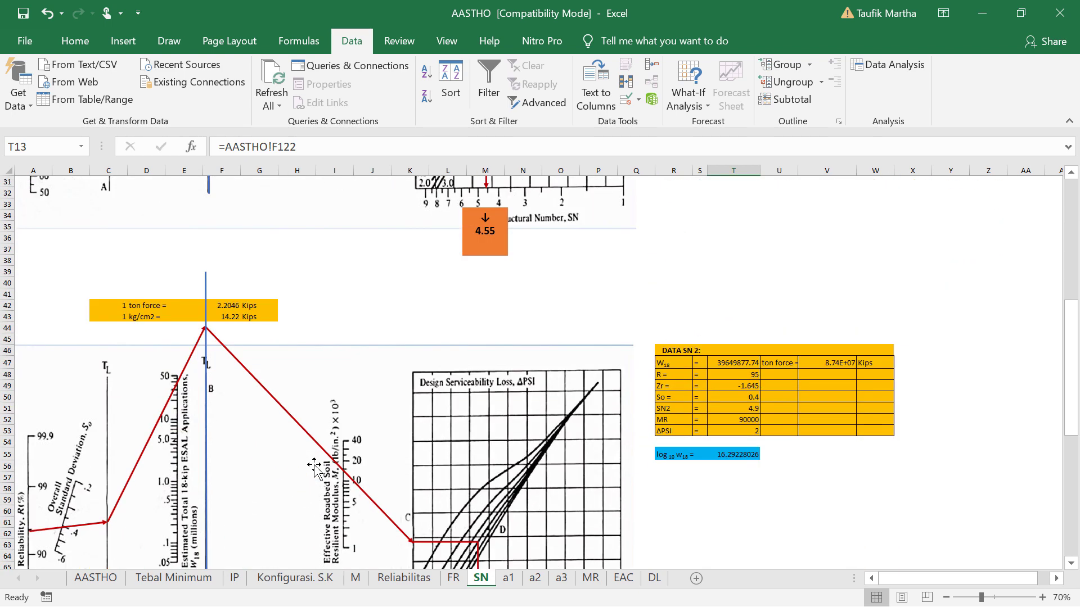
click(738, 387)
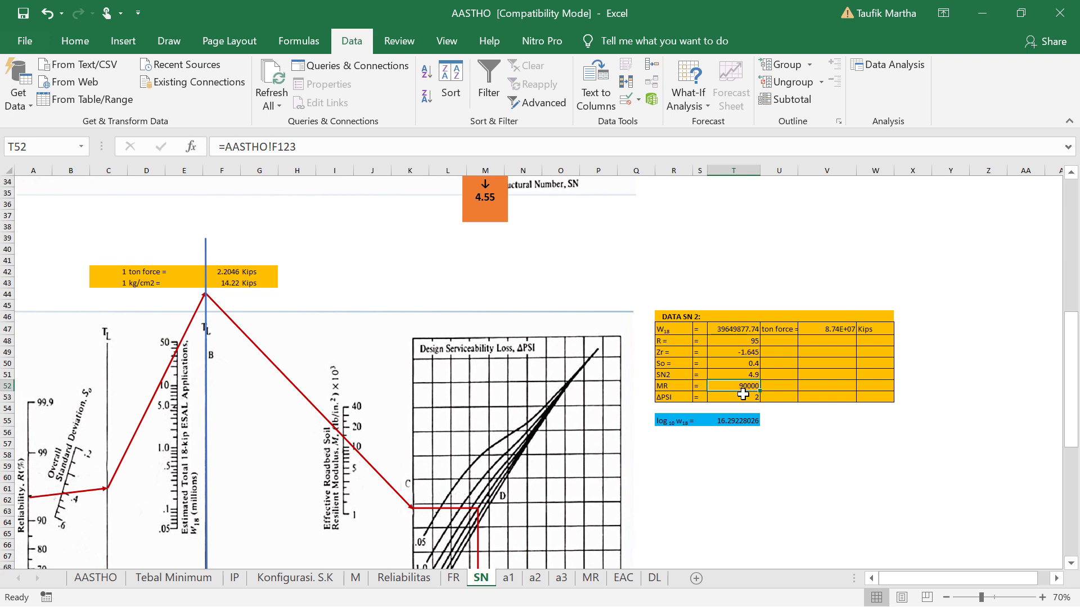
scroll(743, 394, down, 2)
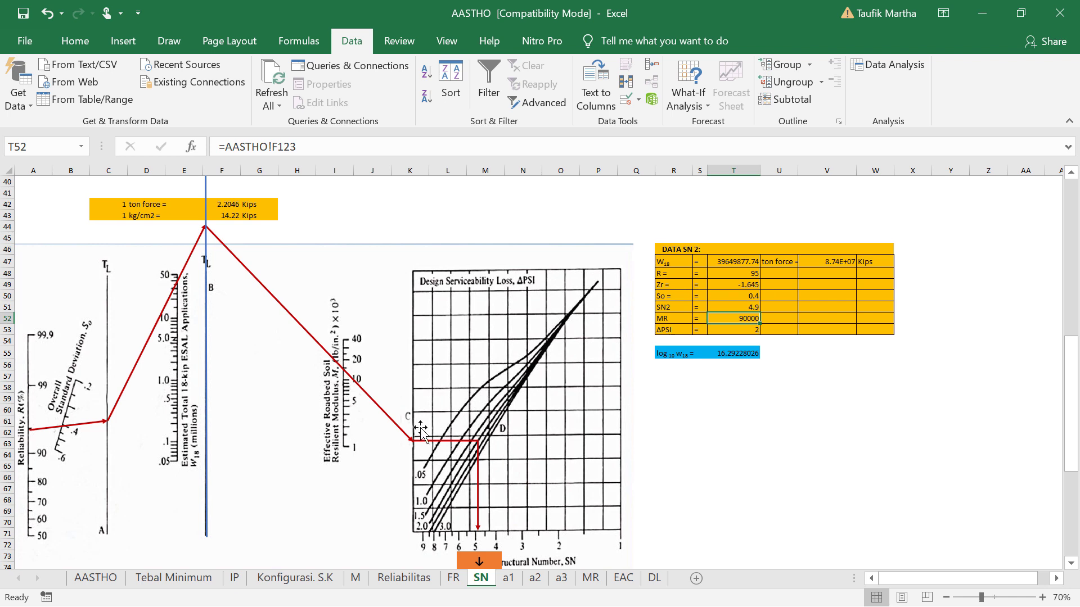
click(404, 434)
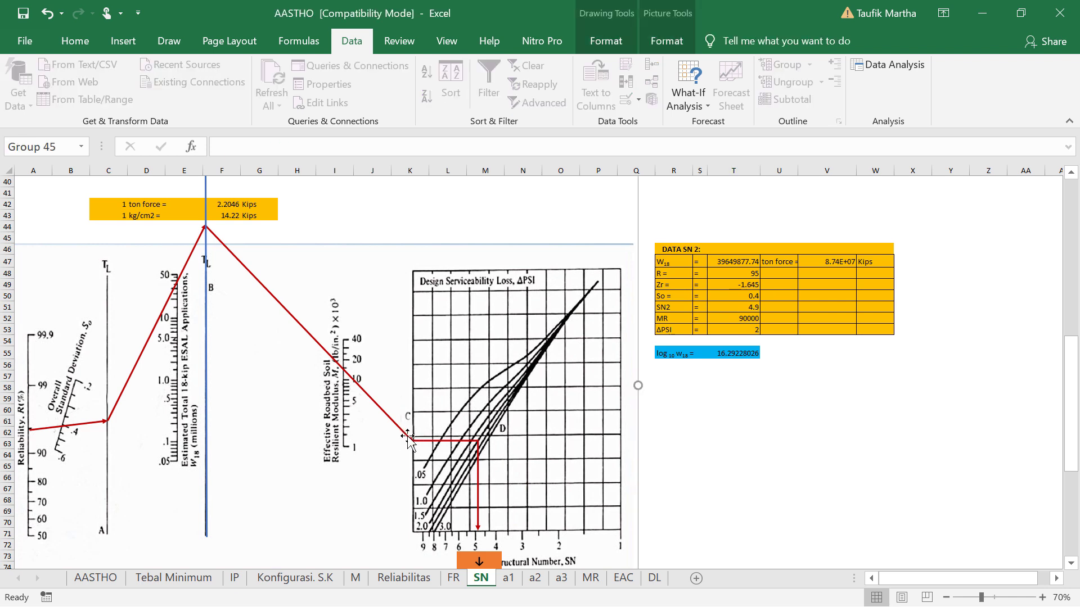
click(409, 440)
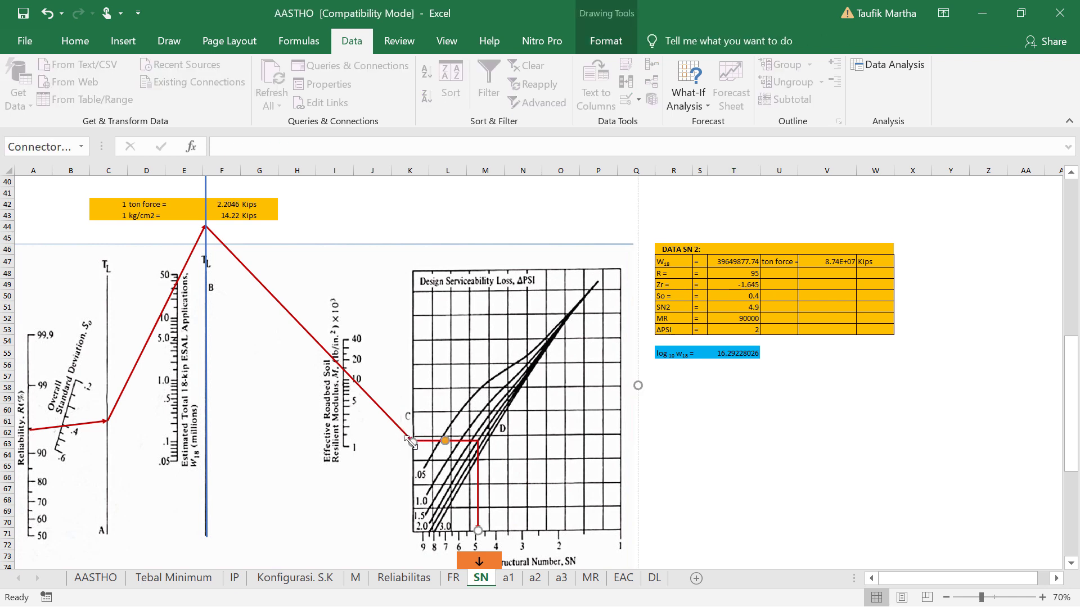
drag(409, 440, 412, 457)
click(412, 442)
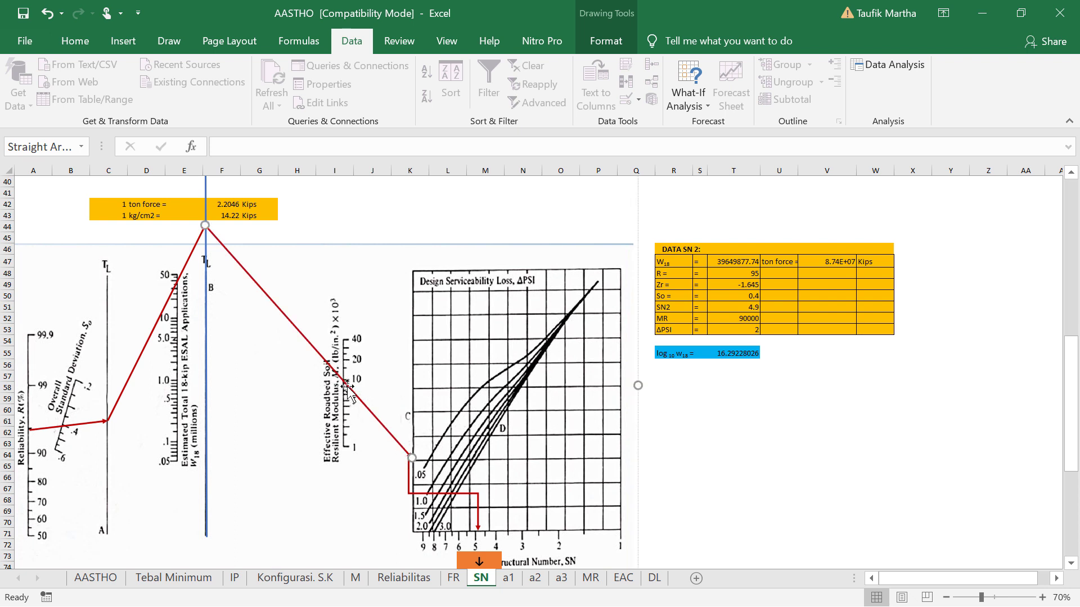
- Reshape the second nomogram's red elbow connector to run horizontally from the lowered arrowhead and drop to the SN axis between 5 and 6
click(408, 476)
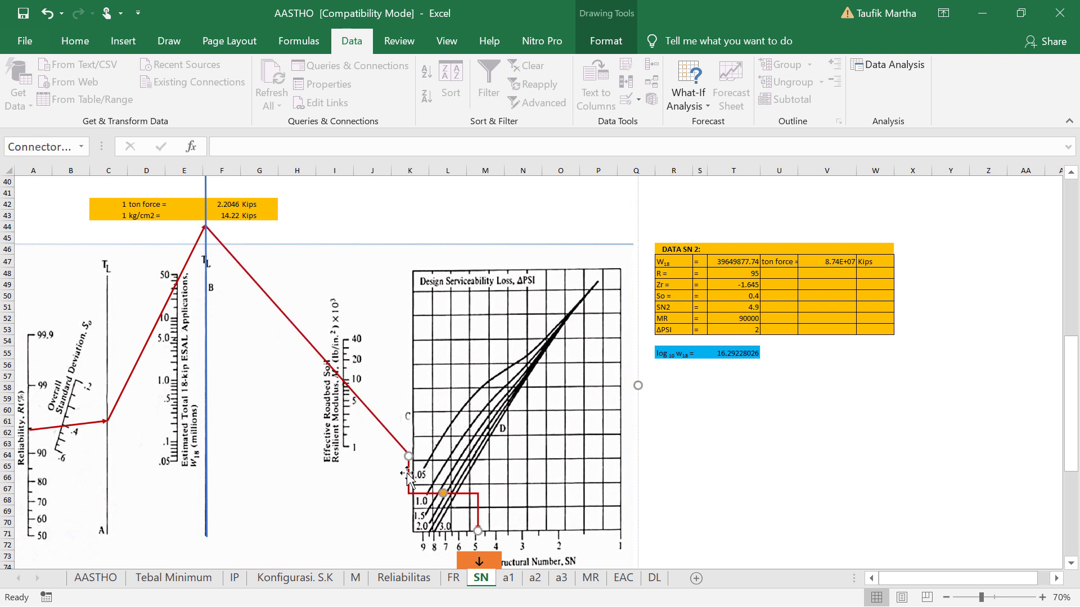
drag(408, 456, 414, 458)
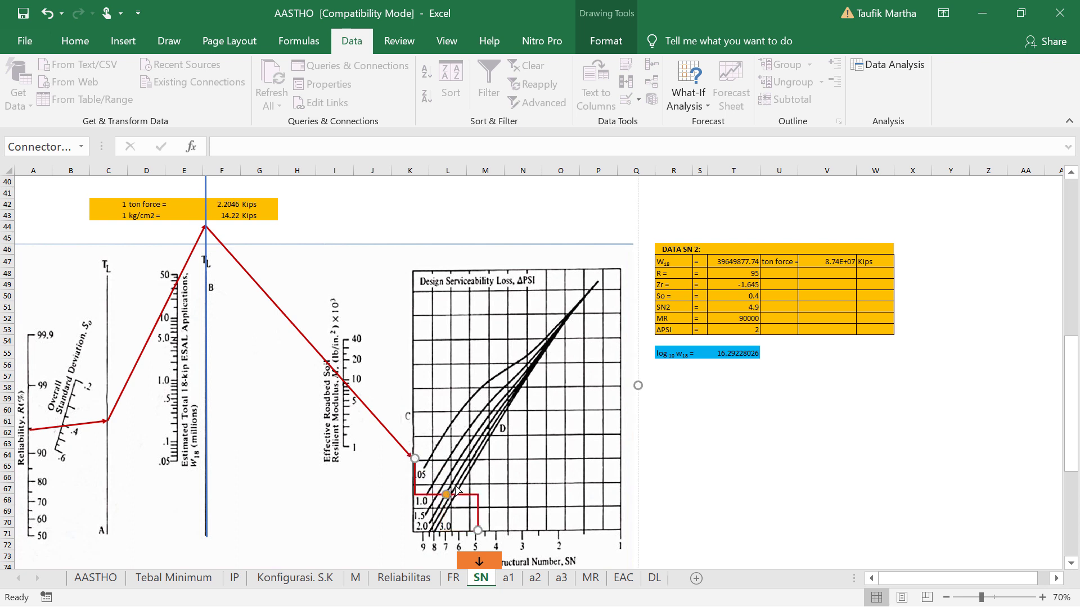
drag(448, 495, 465, 462)
click(412, 462)
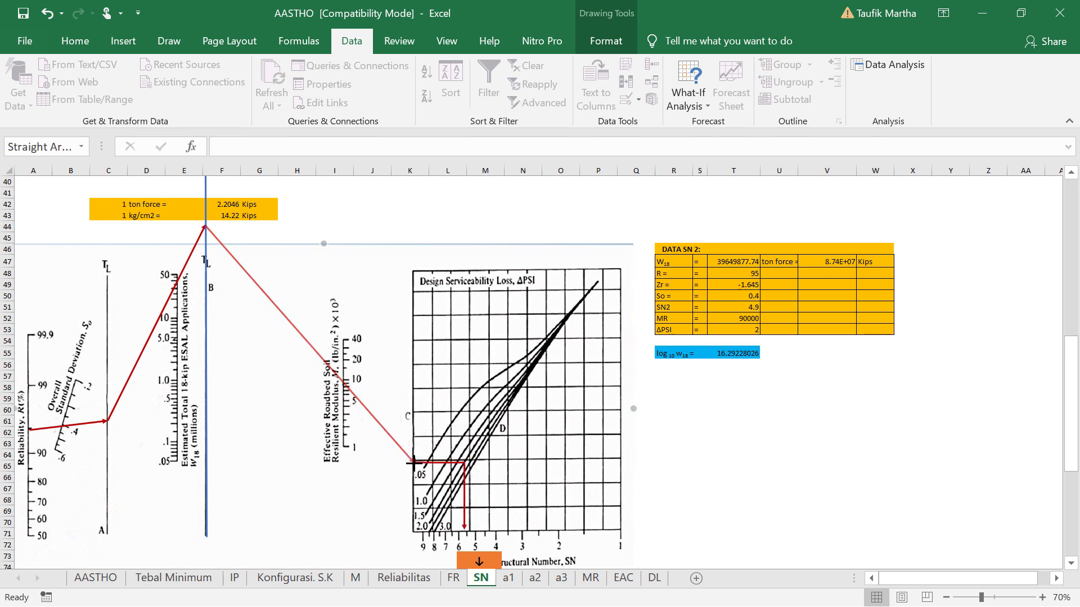
- Move the second nomogram's orange result box under the connector's arrowhead and change its value to 5.6
scroll(478, 508, down, 2)
click(479, 508)
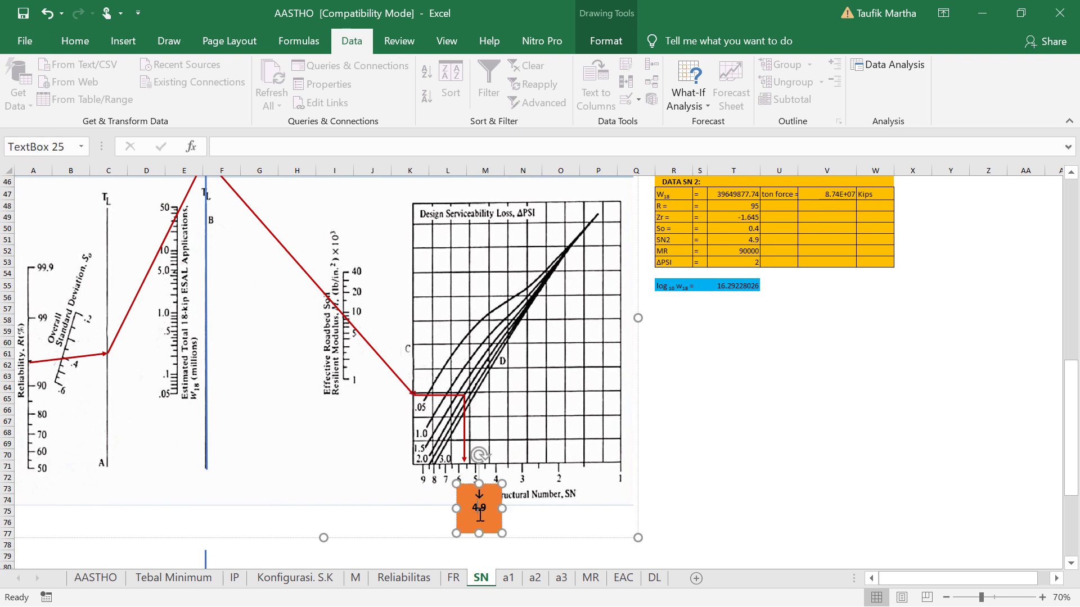
drag(485, 537, 460, 511)
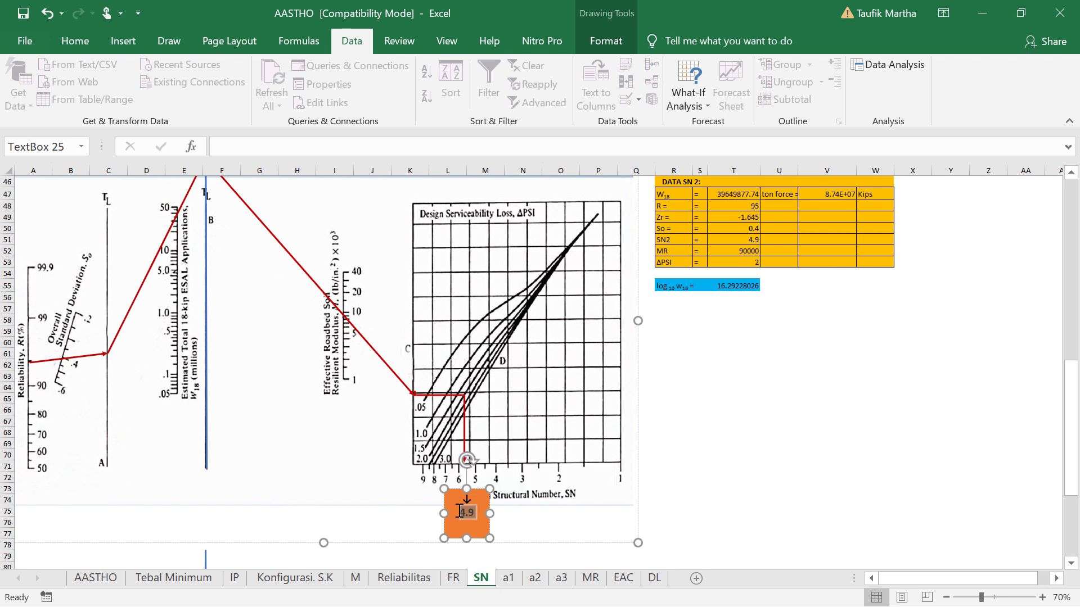
text(5.6)
click(726, 457)
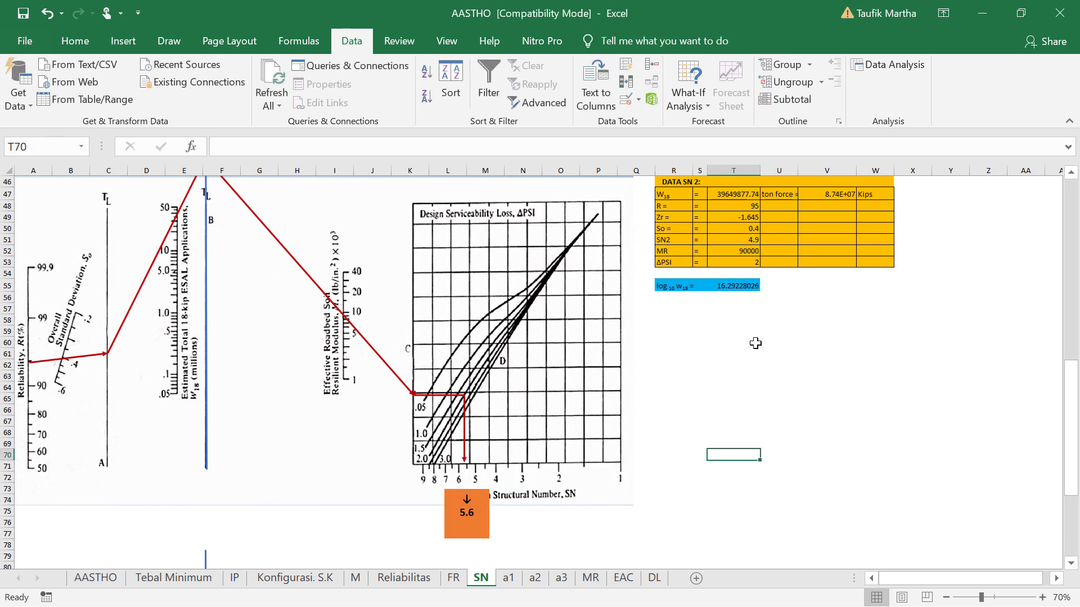
- Set SN2 in the DATA SN 2 table to 5.6 and return to the AASTHO sheet
click(762, 240)
click(753, 240)
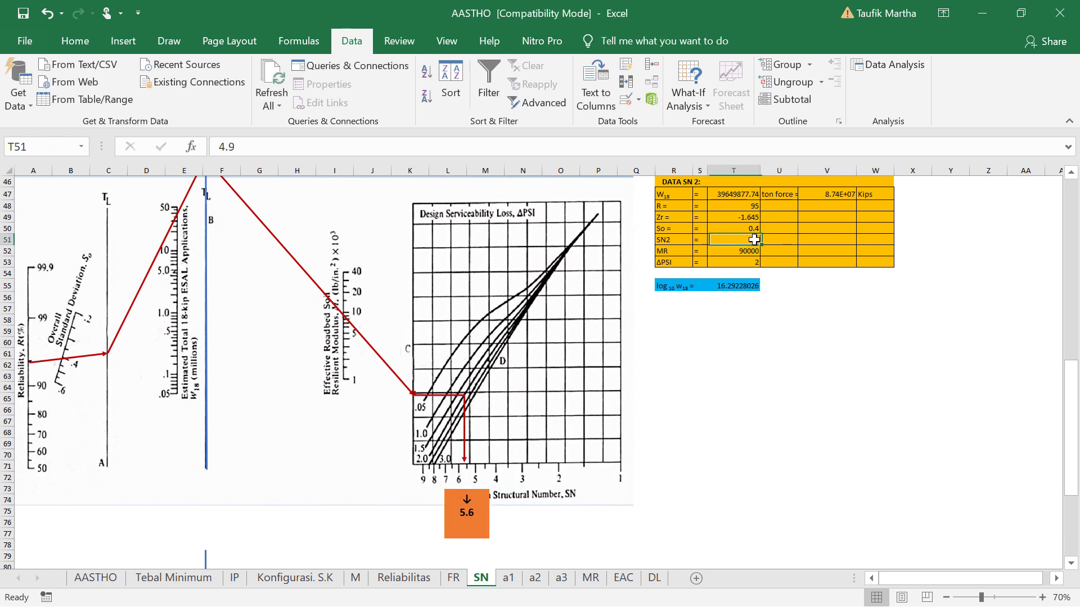
text(5)
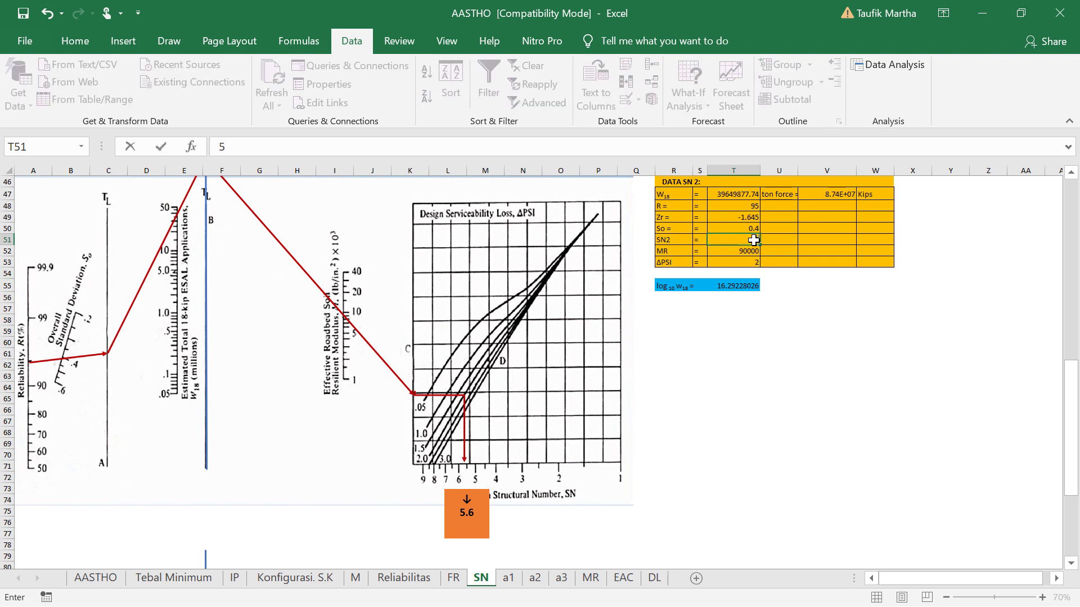
text(.)
key(Return)
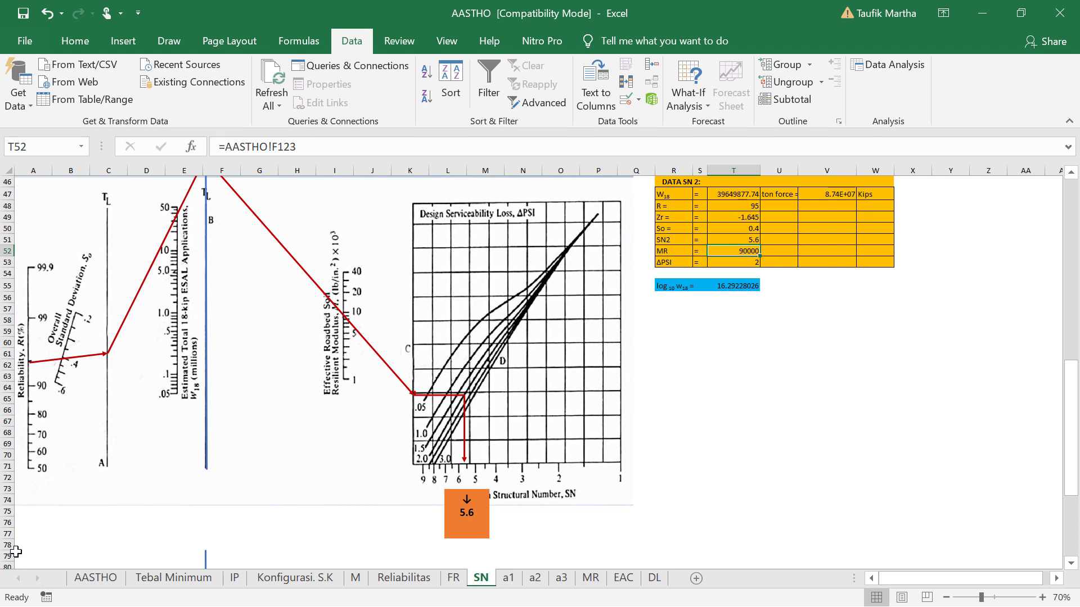
click(95, 577)
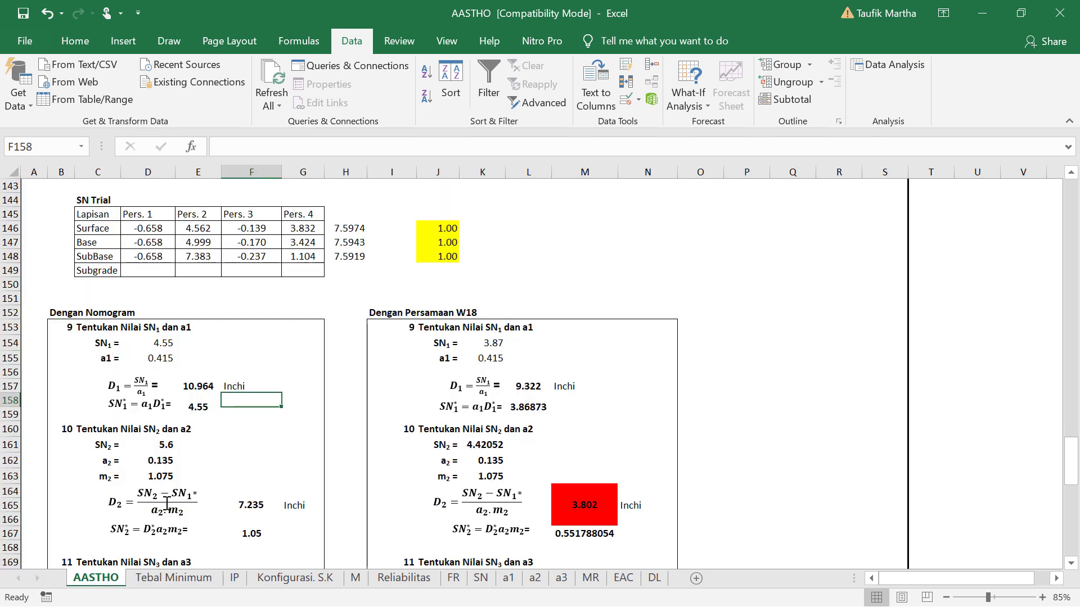
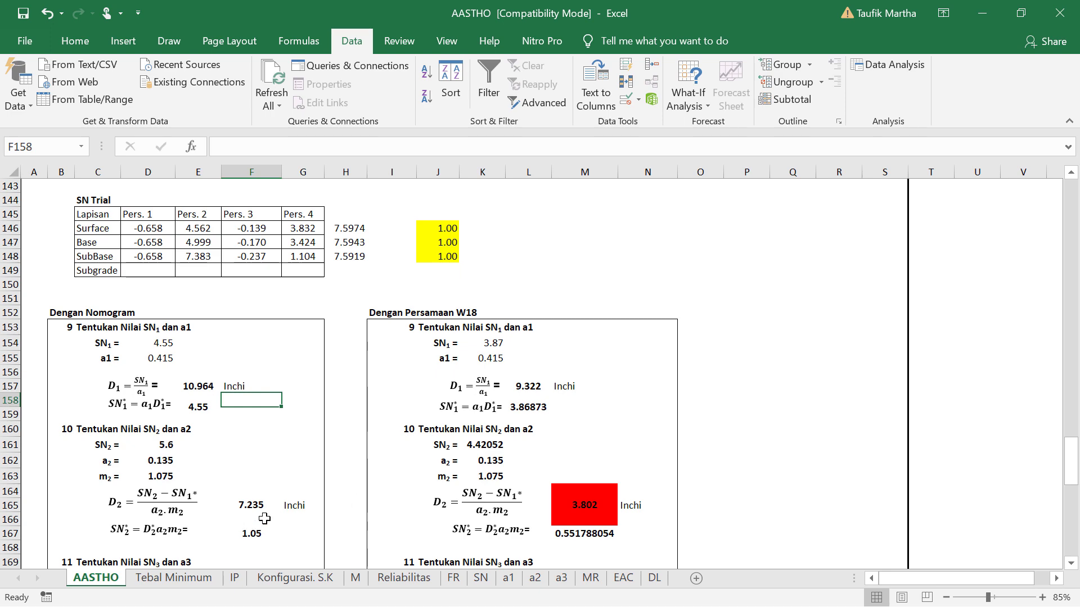
- Review the SN3 calculations on the AASTHO sheet and the third nomogram with its DATA SN 3 table on the SN sheet
scroll(265, 519, down, 3)
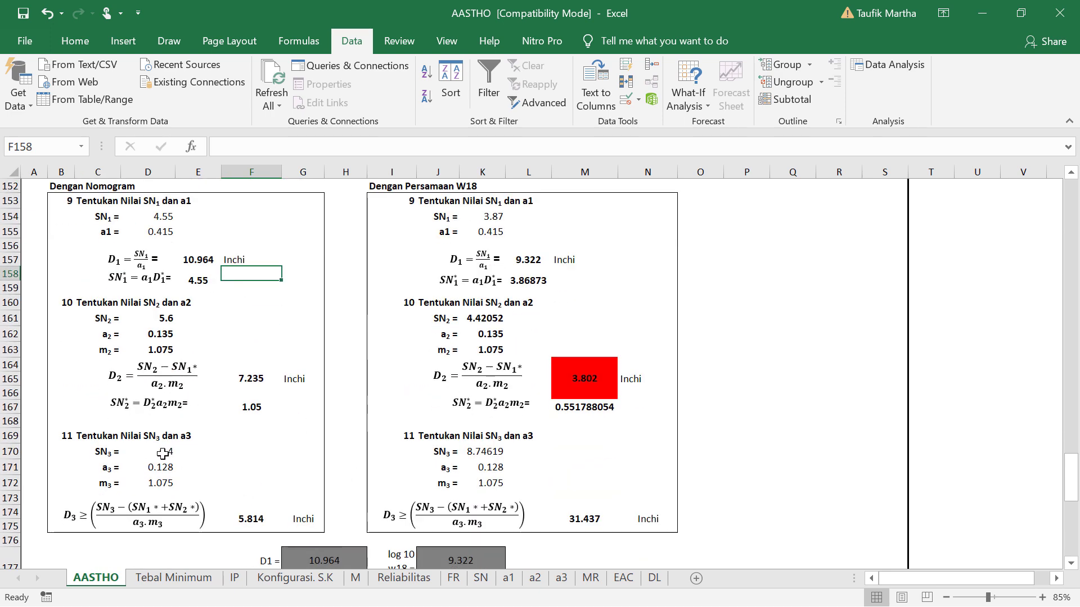
click(481, 577)
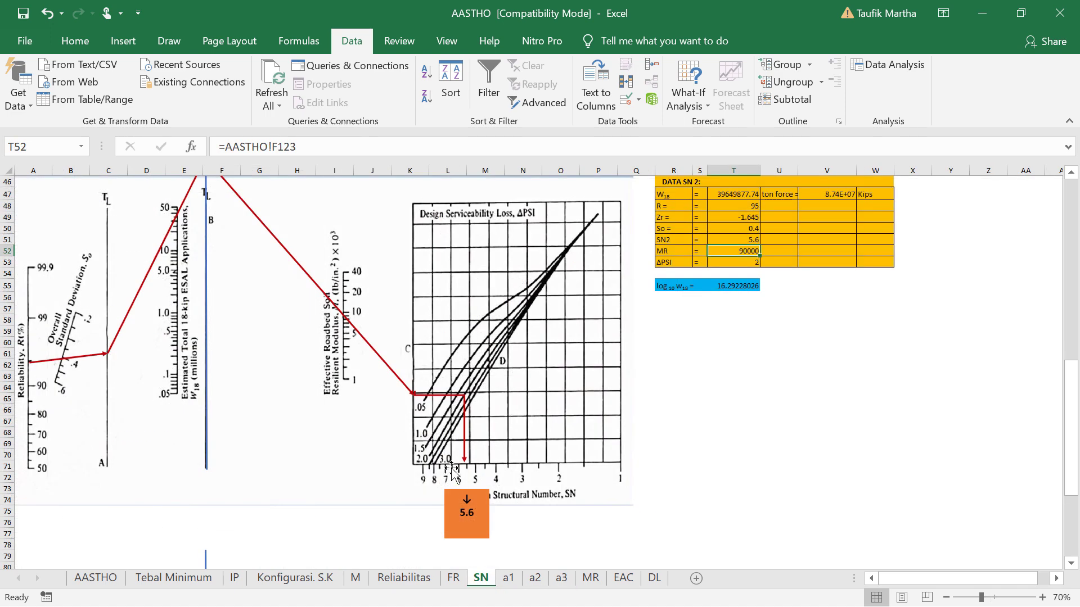
scroll(438, 470, down, 3)
scroll(438, 471, down, 6)
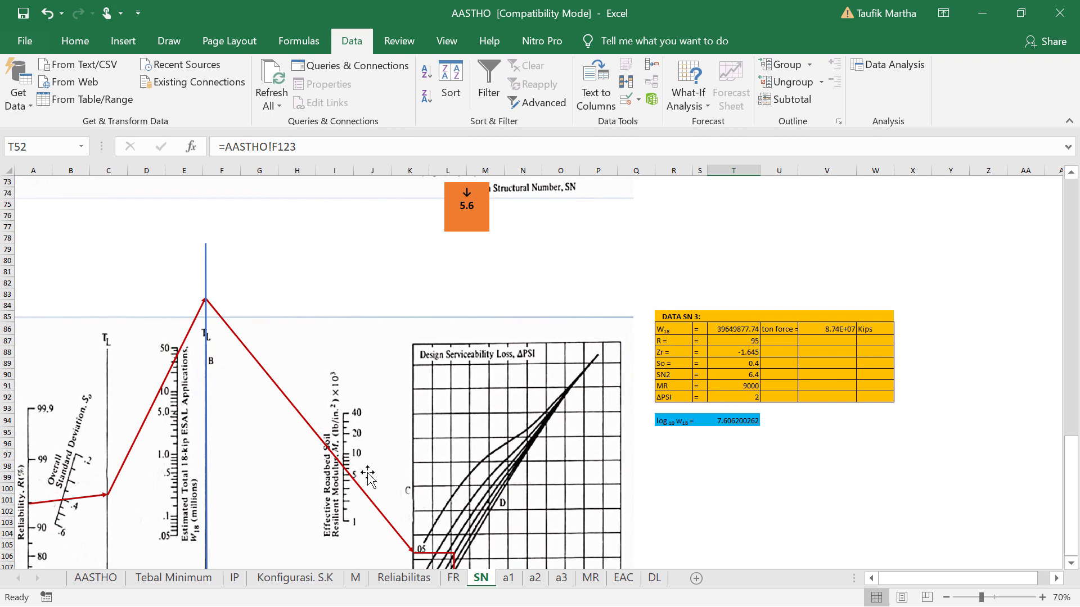
scroll(467, 444, down, 10)
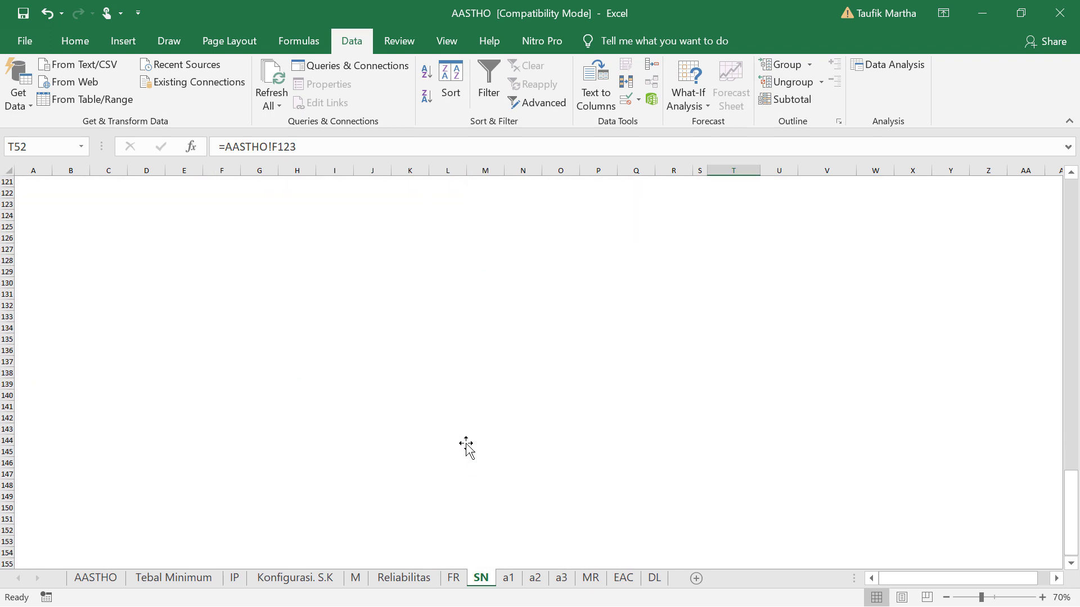
- Raise the end of the second nomogram's red sloping arrow along the serviceability chart's edge to the level of row 51
scroll(466, 444, up, 18)
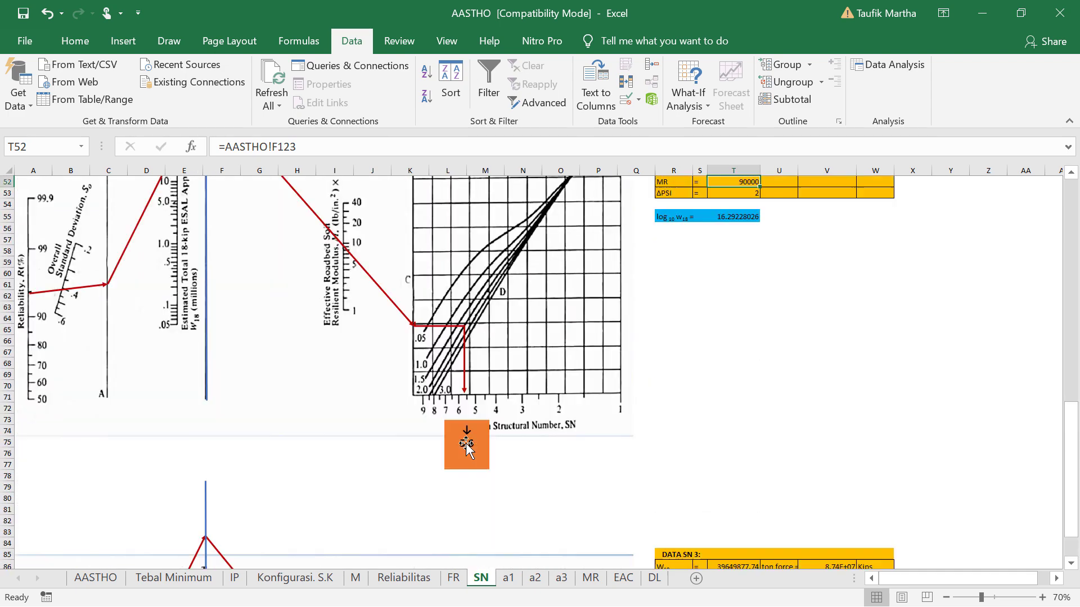
scroll(466, 445, up, 5)
click(414, 528)
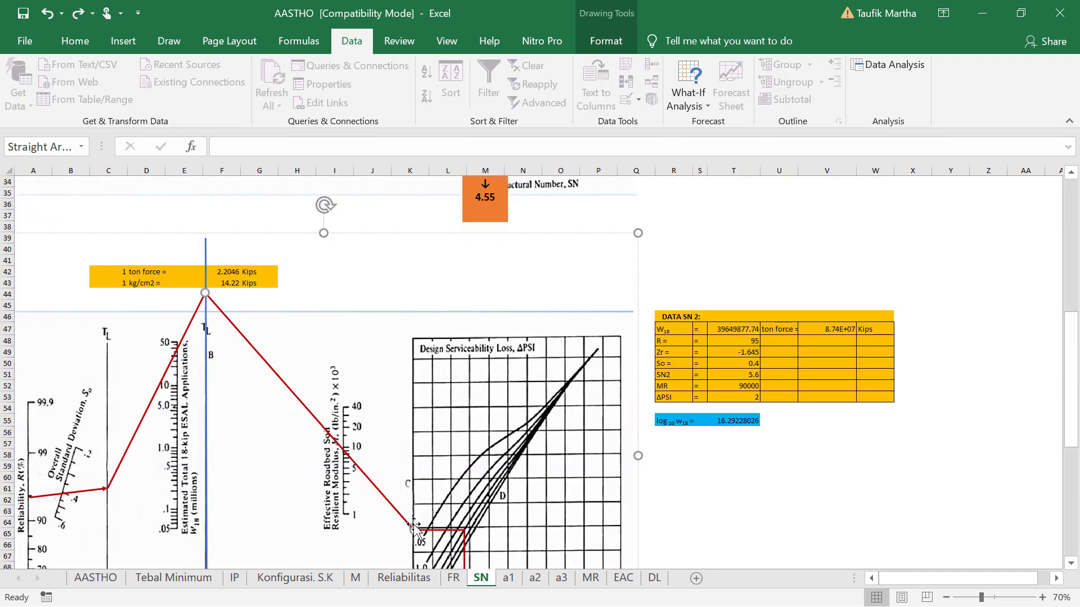
drag(412, 527, 413, 377)
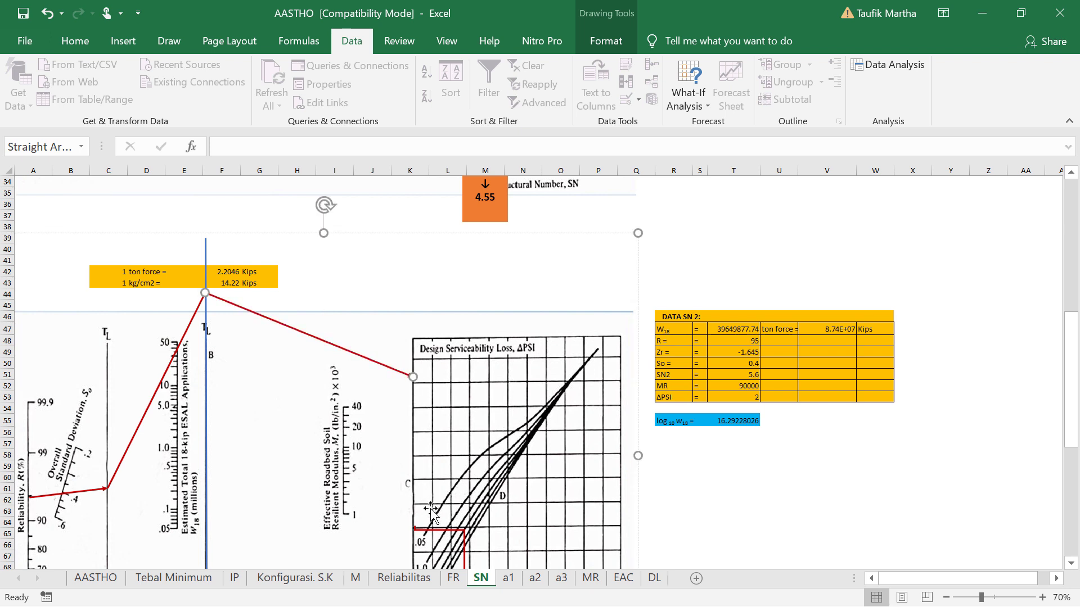
- Attach the start of the second nomogram's red elbow connector to the raised arrowhead and level its horizontal run there
click(421, 539)
drag(414, 530, 413, 376)
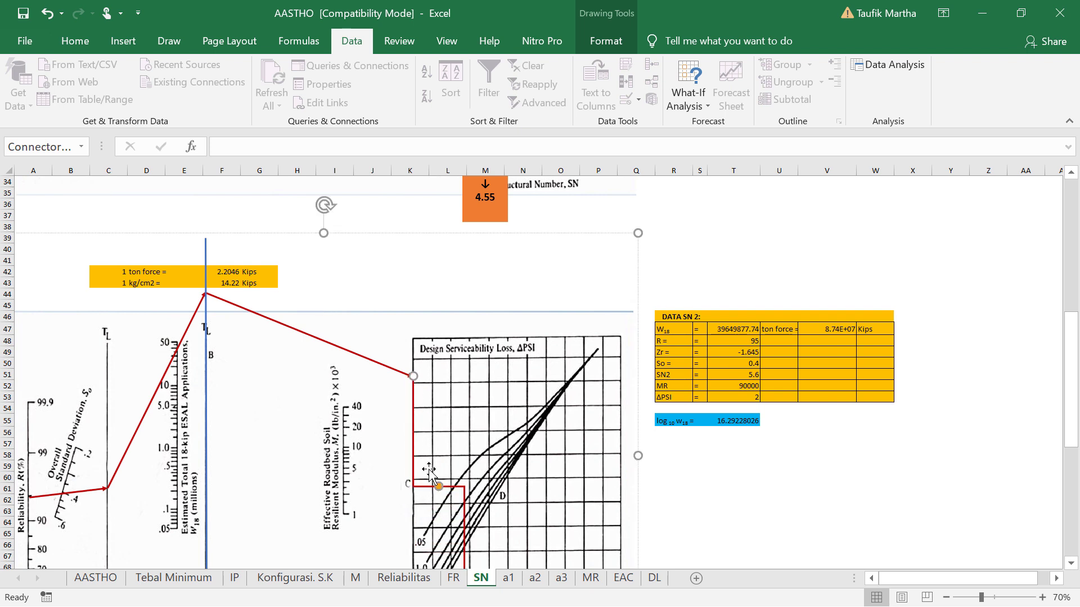
drag(441, 487, 555, 380)
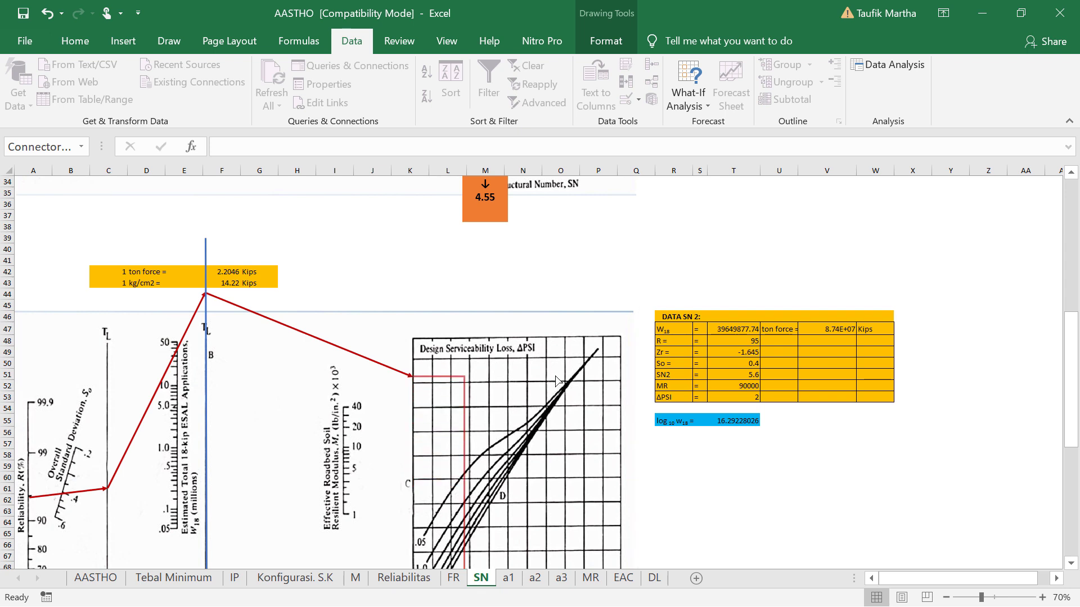
shift+click(450, 394)
- Extend the second nomogram's elbow connector across the curves so it drops to the SN axis between 2 and 1, keeping its run level with the arrowhead
scroll(450, 390, down, 1)
scroll(450, 390, down, 2)
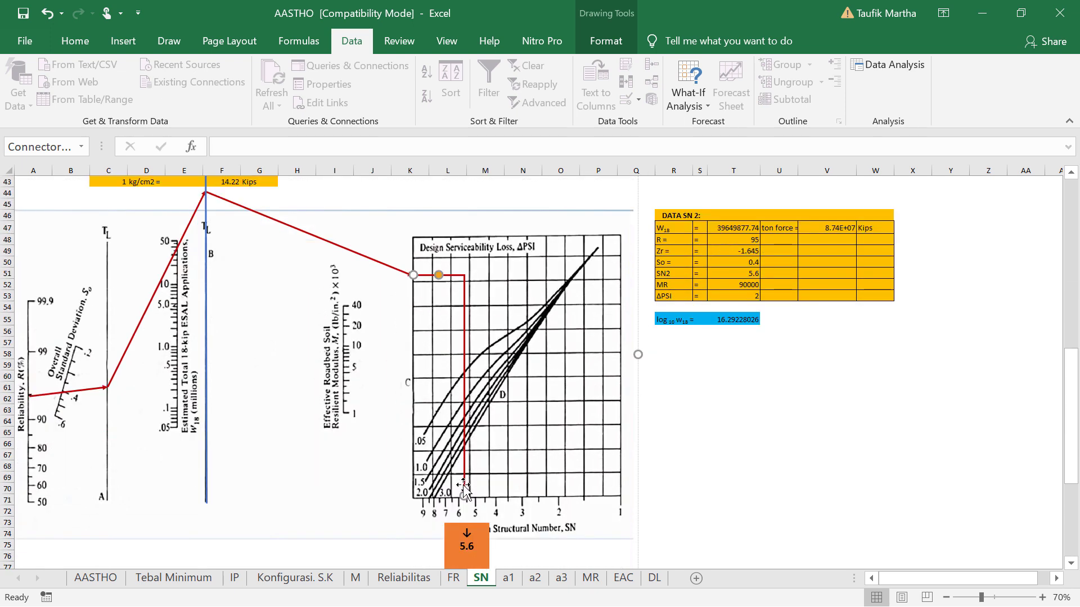
drag(465, 494, 561, 489)
drag(566, 493, 565, 494)
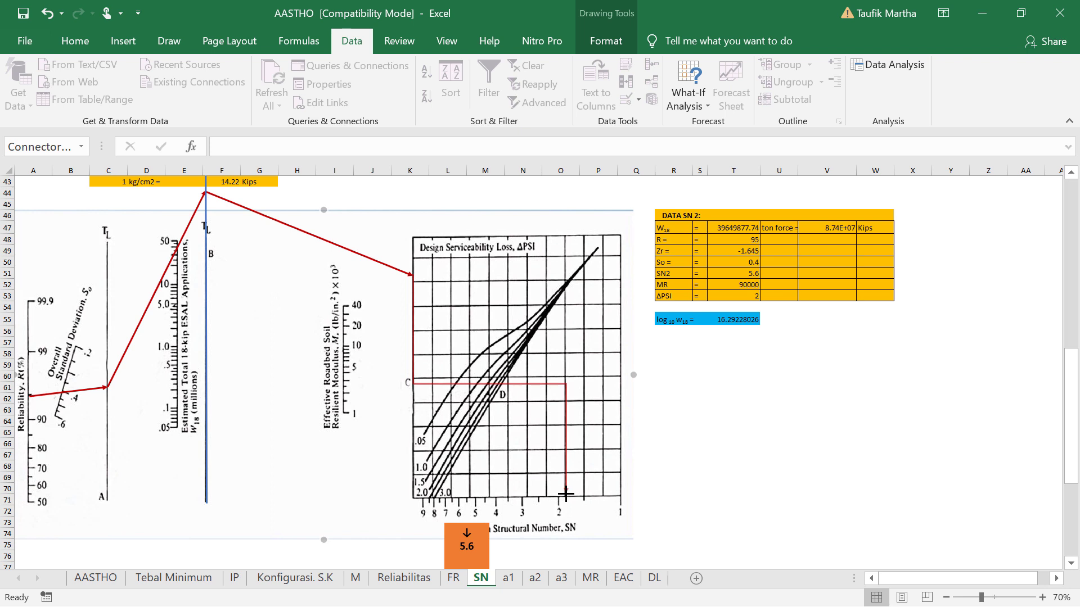
drag(486, 335, 485, 282)
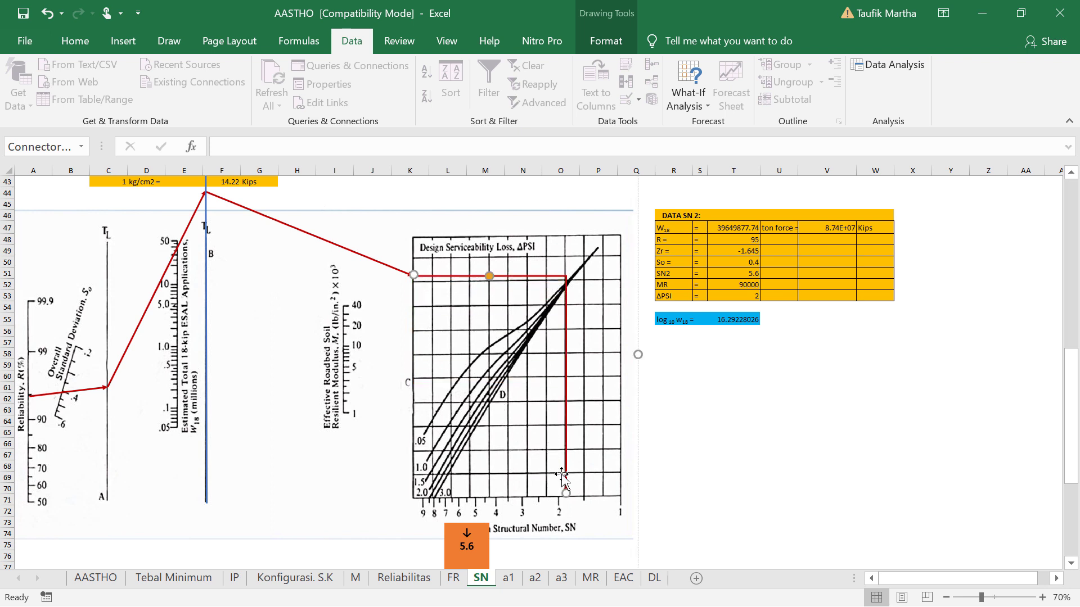
drag(565, 493, 571, 495)
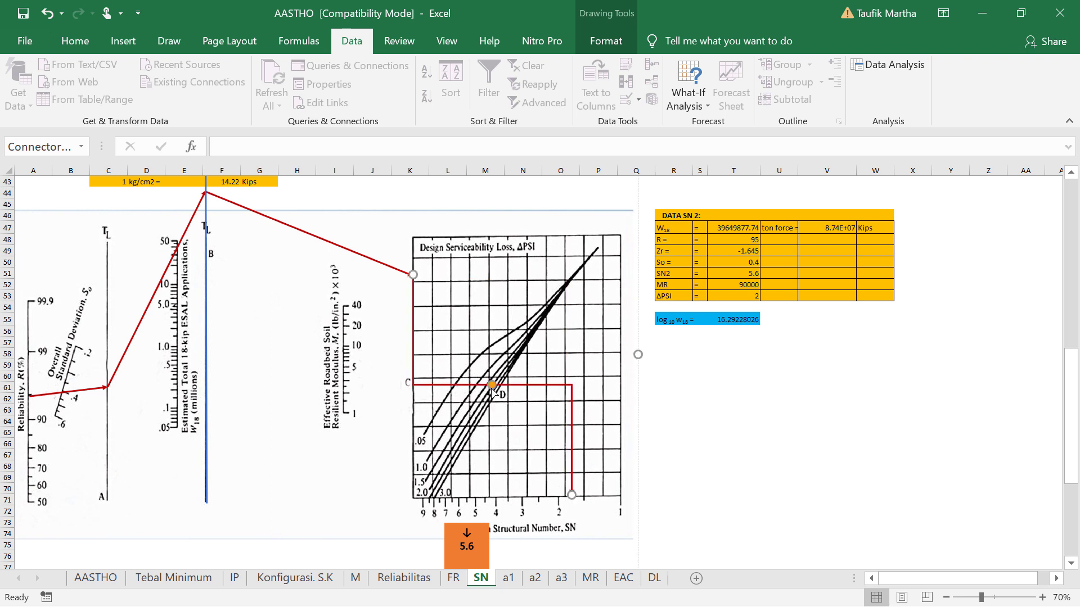
drag(490, 384, 491, 275)
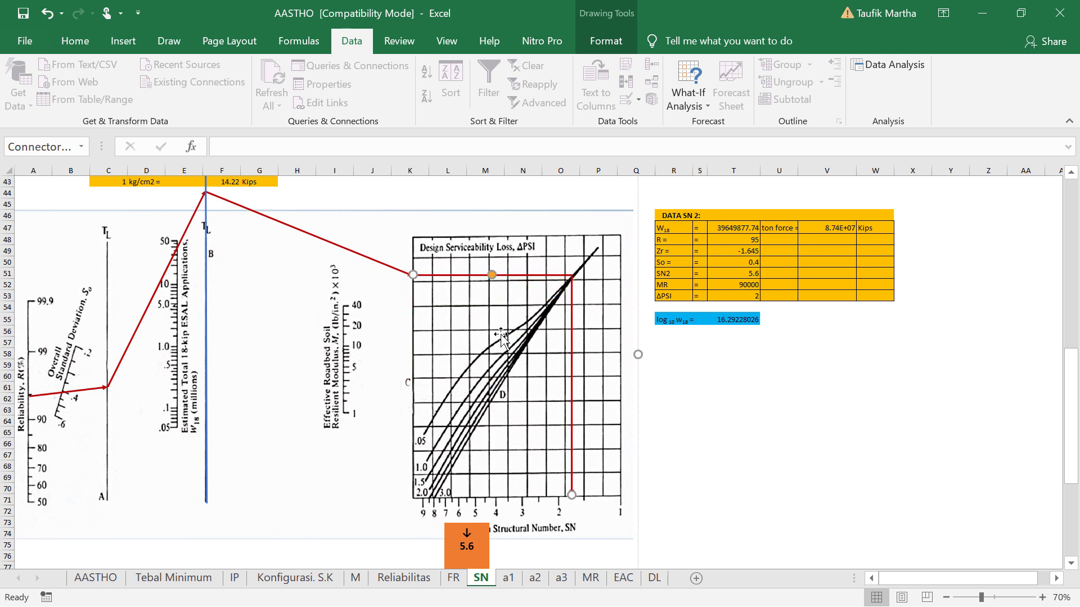
click(603, 535)
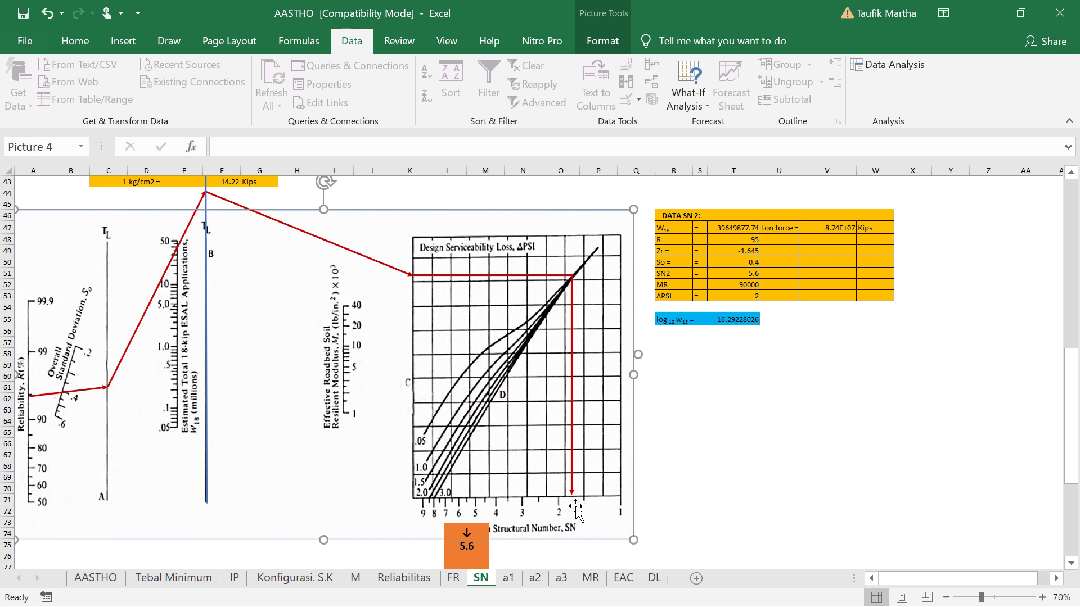
- Move the second nomogram's orange result box under the connector's arrowhead and change its value to 1.8
scroll(498, 520, down, 1)
drag(490, 530, 561, 509)
text(1.8)
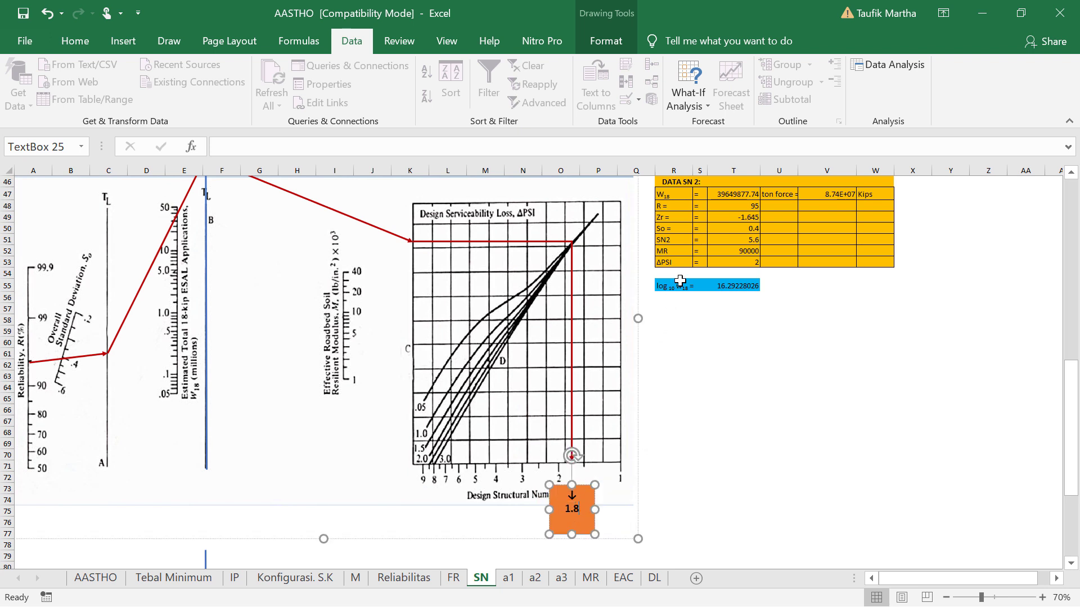
- Set SN2 in the DATA SN 2 table to 1.8
click(735, 239)
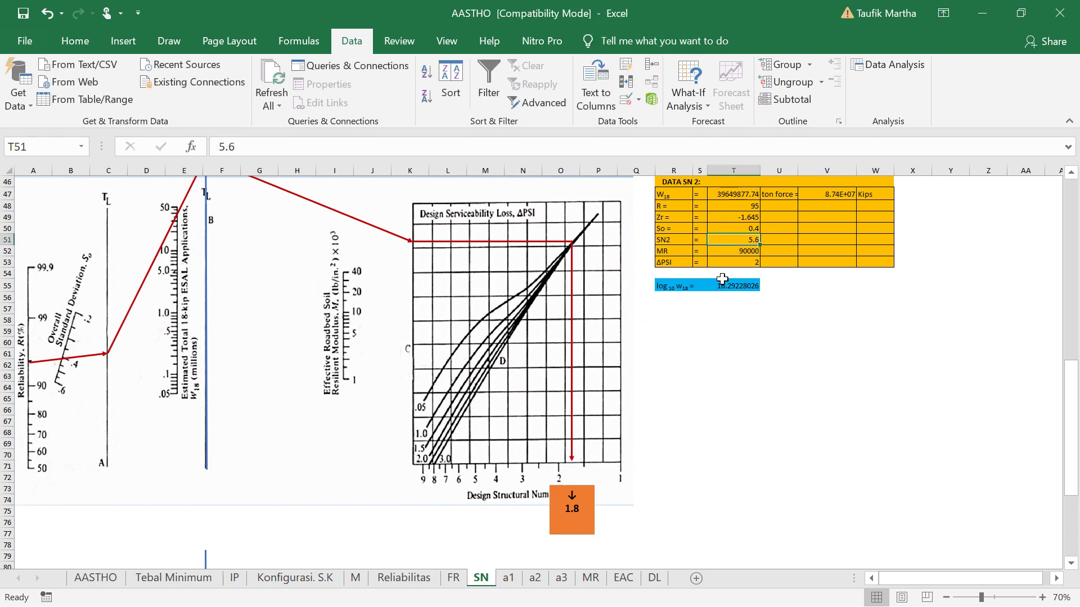
text(1.8)
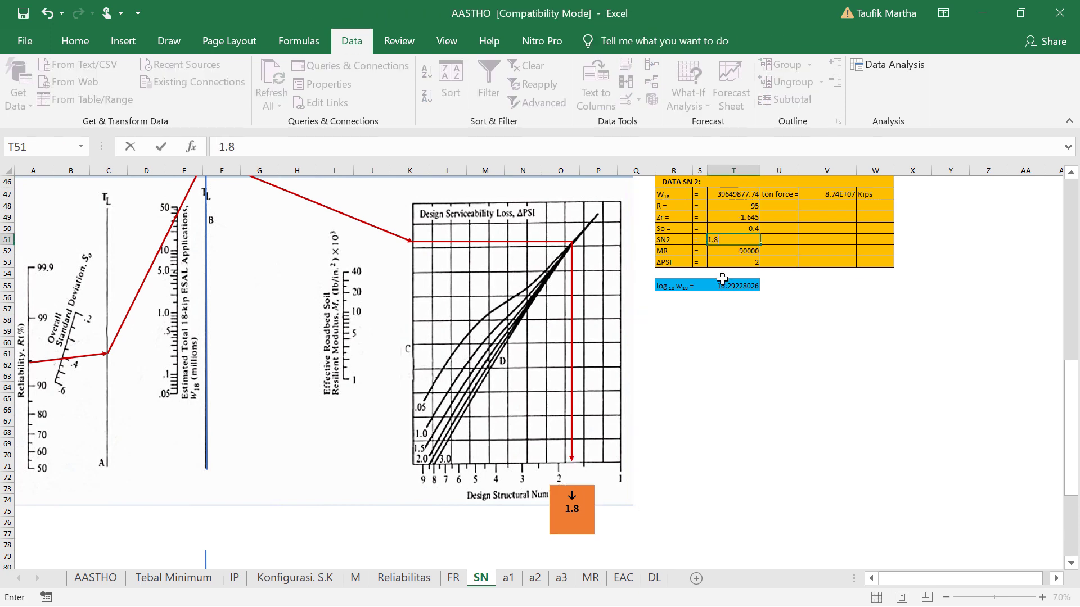
key(Return)
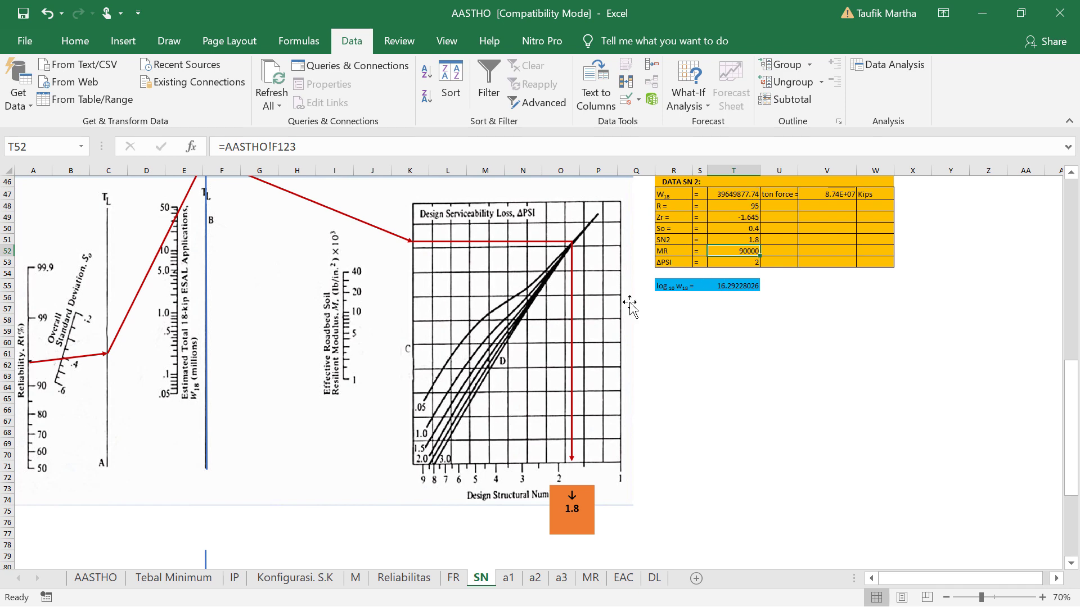
- Raise the end of the third nomogram's red sloping arrow slightly along the serviceability chart's edge, to just above the .05 label
scroll(632, 301, down, 9)
scroll(611, 346, down, 2)
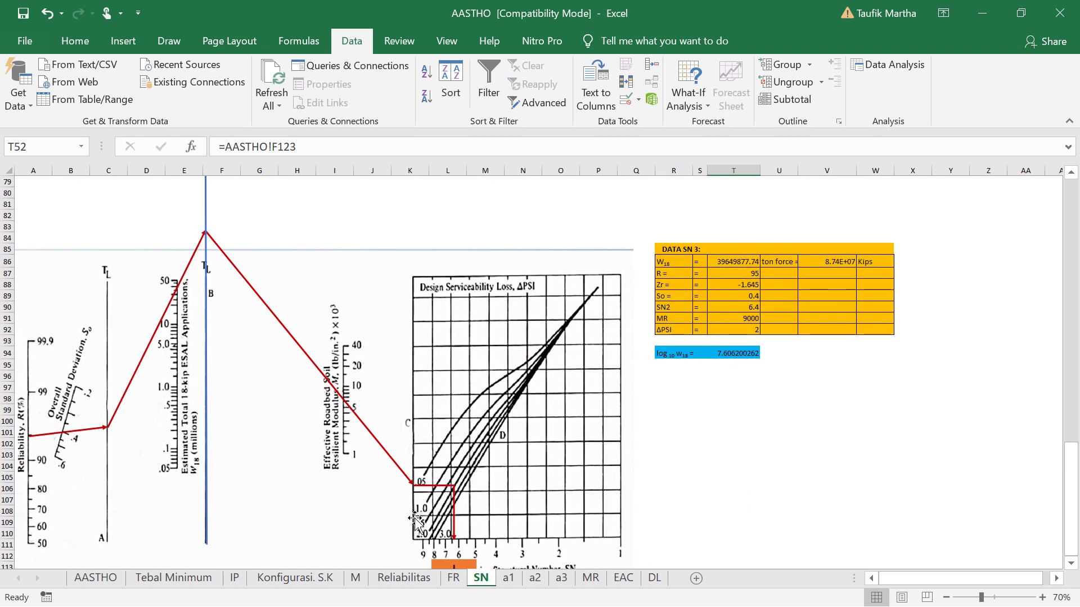
click(413, 481)
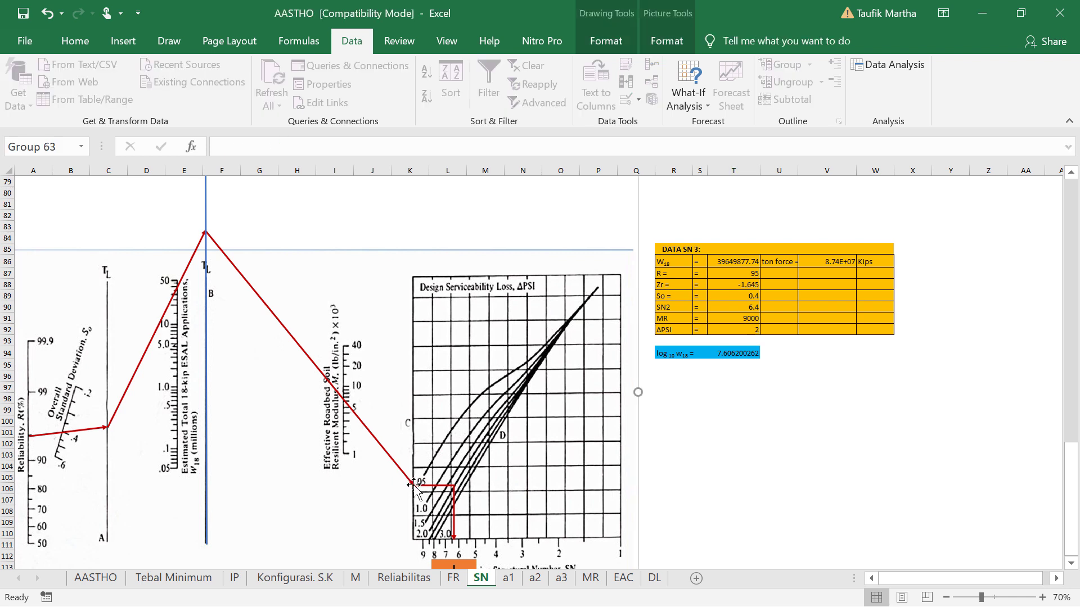
click(411, 481)
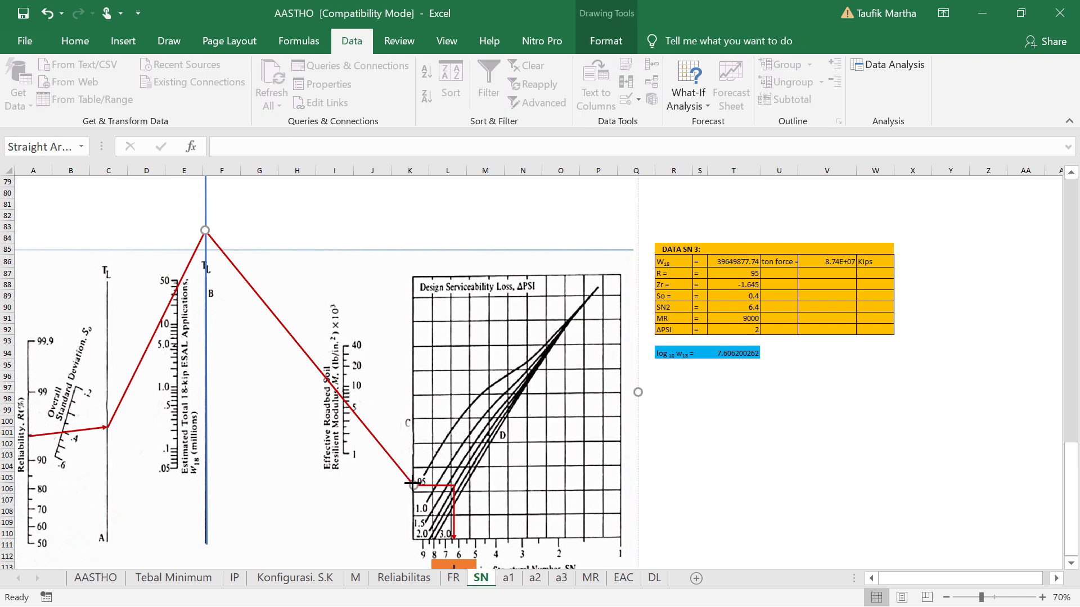
drag(411, 482, 411, 469)
- Reshape the third nomogram's red elbow connector to run horizontally from the raised arrowhead and drop to the SN axis between 6 and 5
click(416, 486)
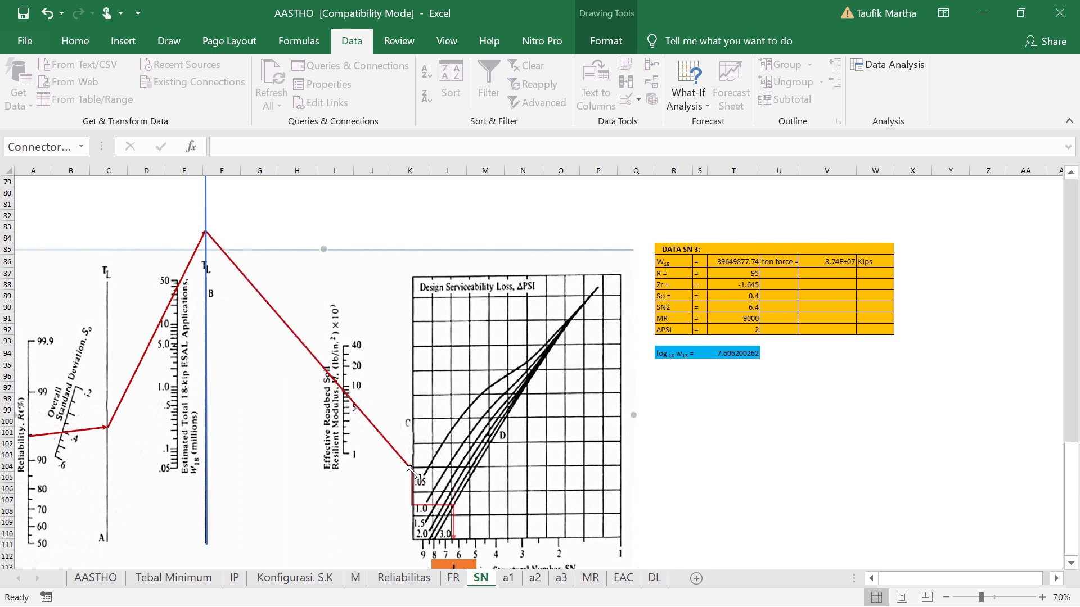
drag(433, 505, 436, 473)
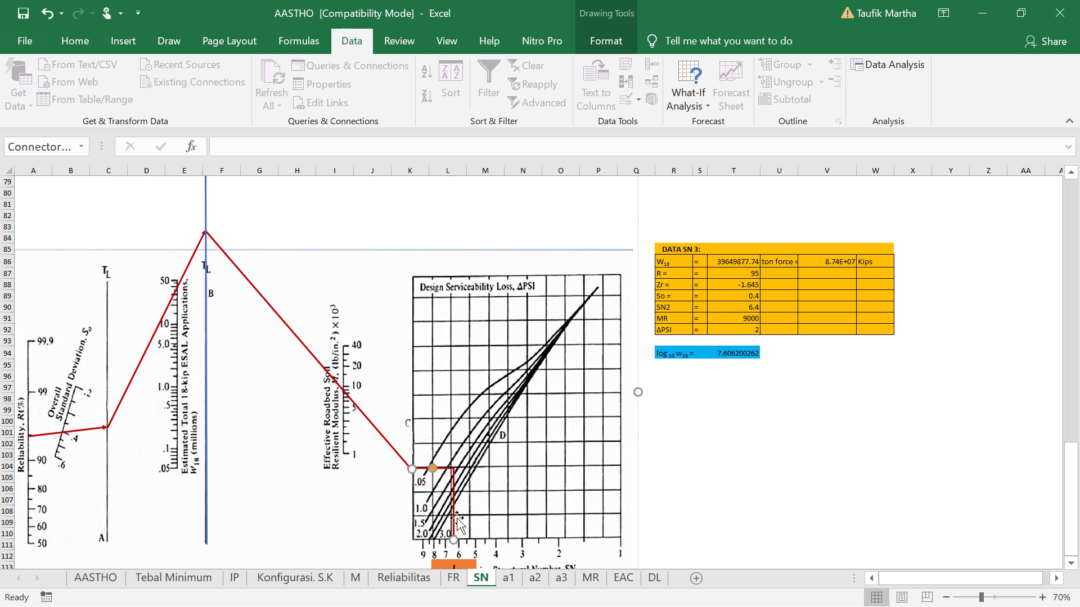
drag(453, 538, 464, 535)
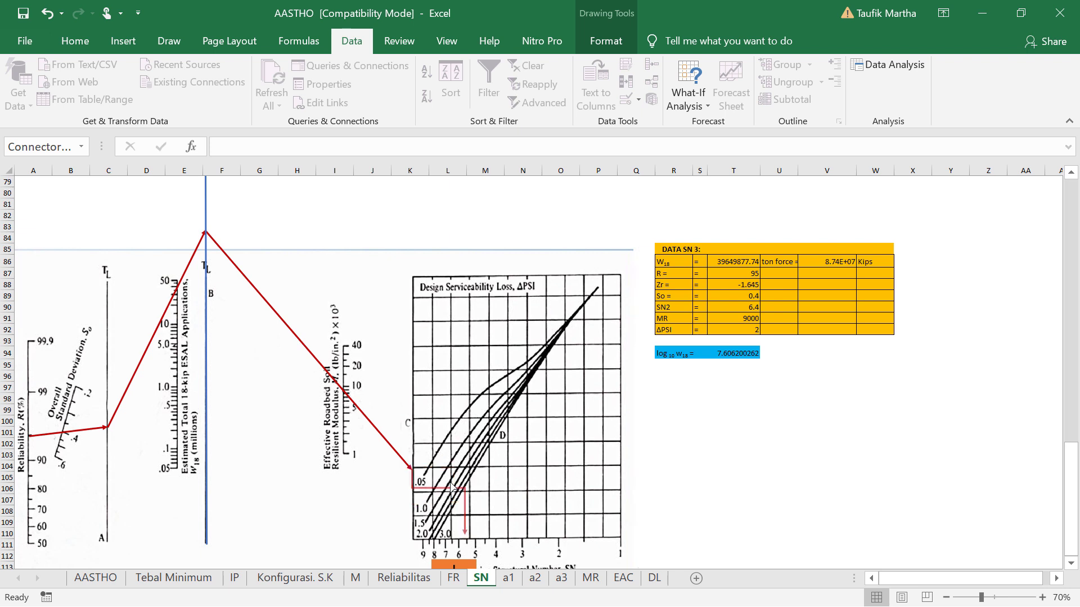
drag(454, 474, 454, 473)
click(455, 472)
- Change the value in the third nomogram's orange result box to 5.6
scroll(464, 489, down, 2)
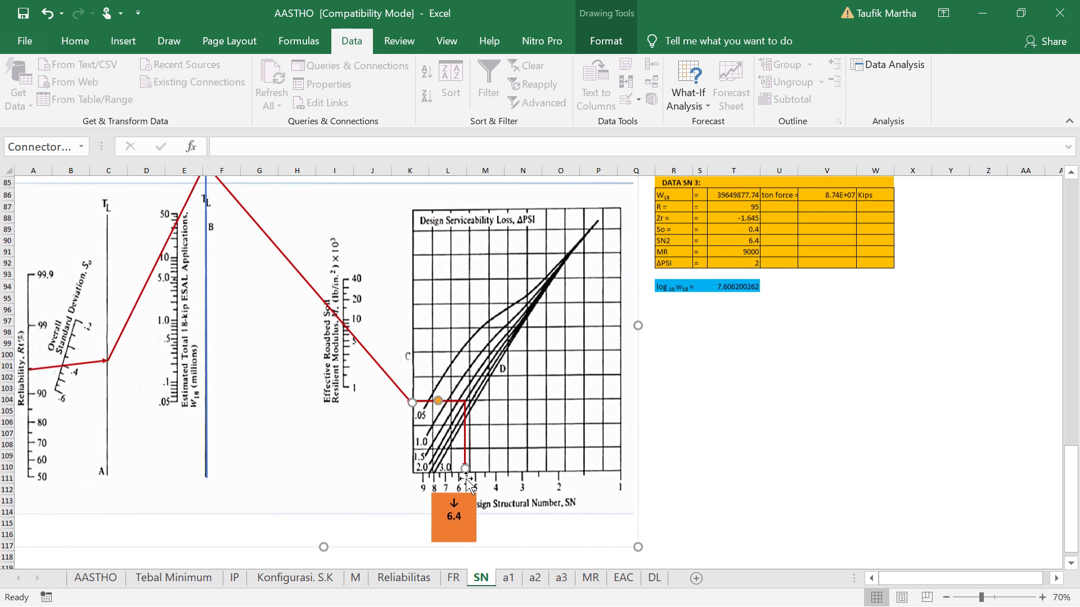
double_click(462, 521)
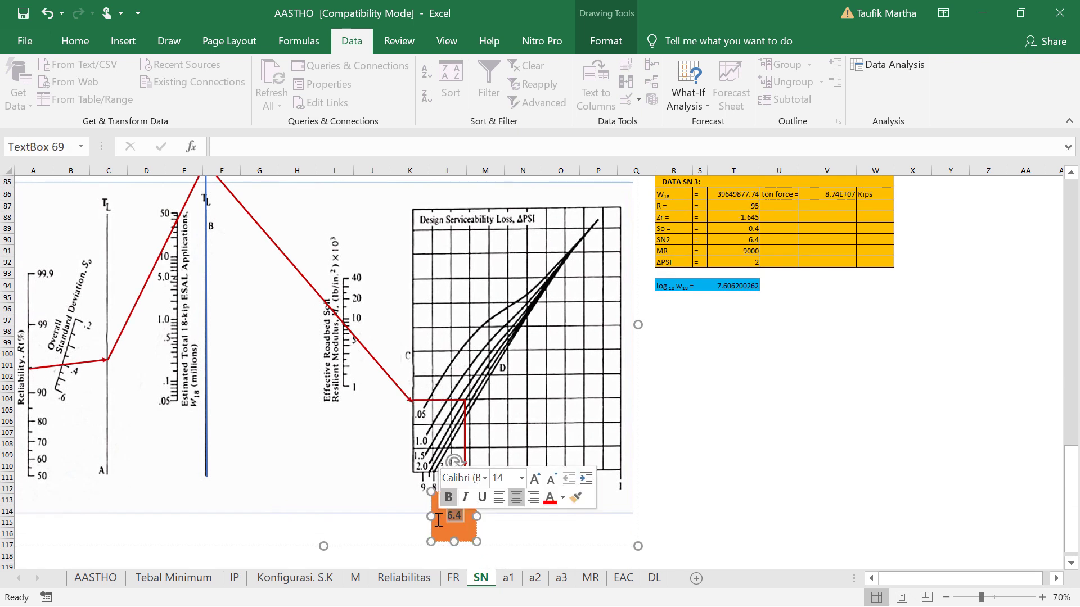
text(5.6)
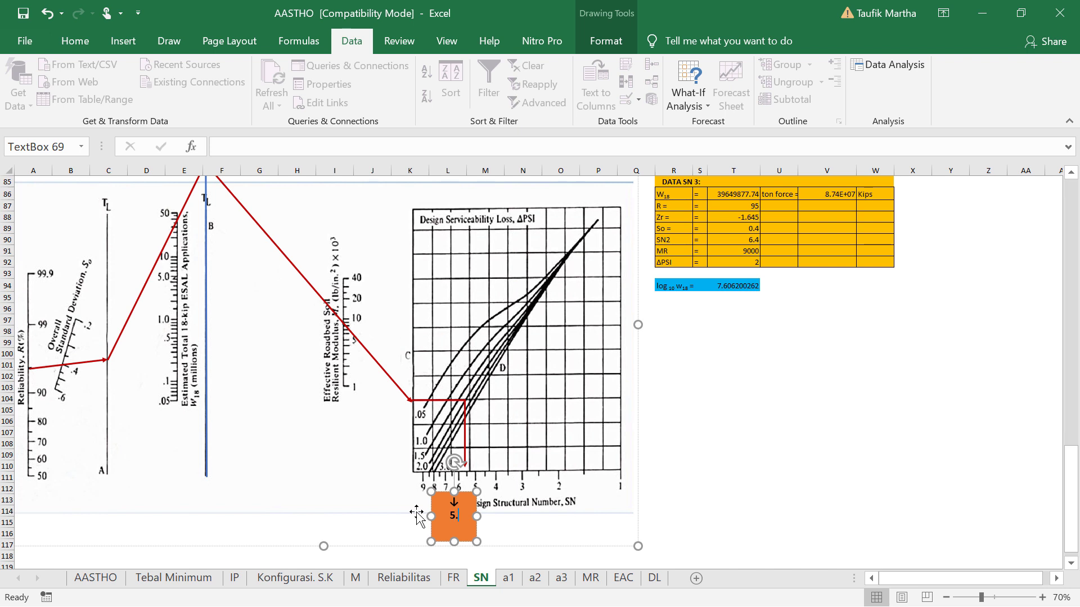
- Set SN2 in the DATA SN 3 table to 5.6
click(743, 240)
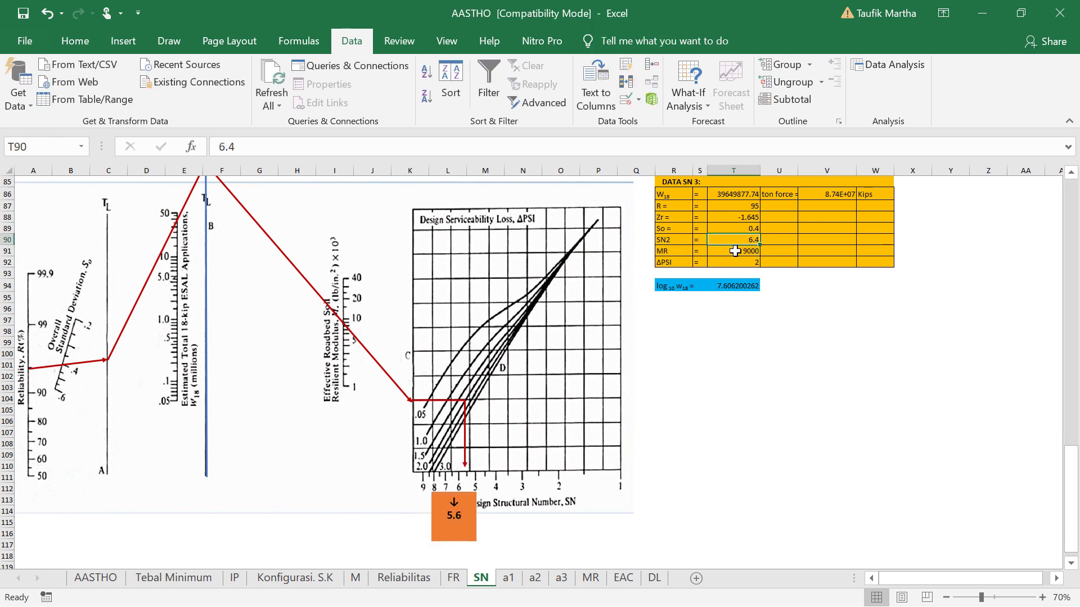
text(5.)
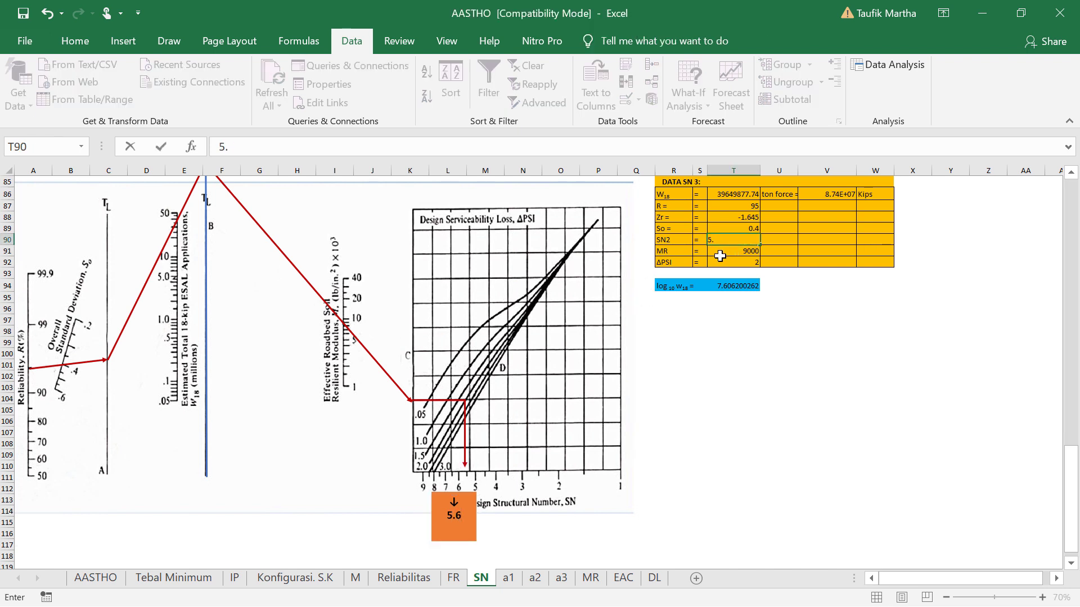
text(6)
click(793, 344)
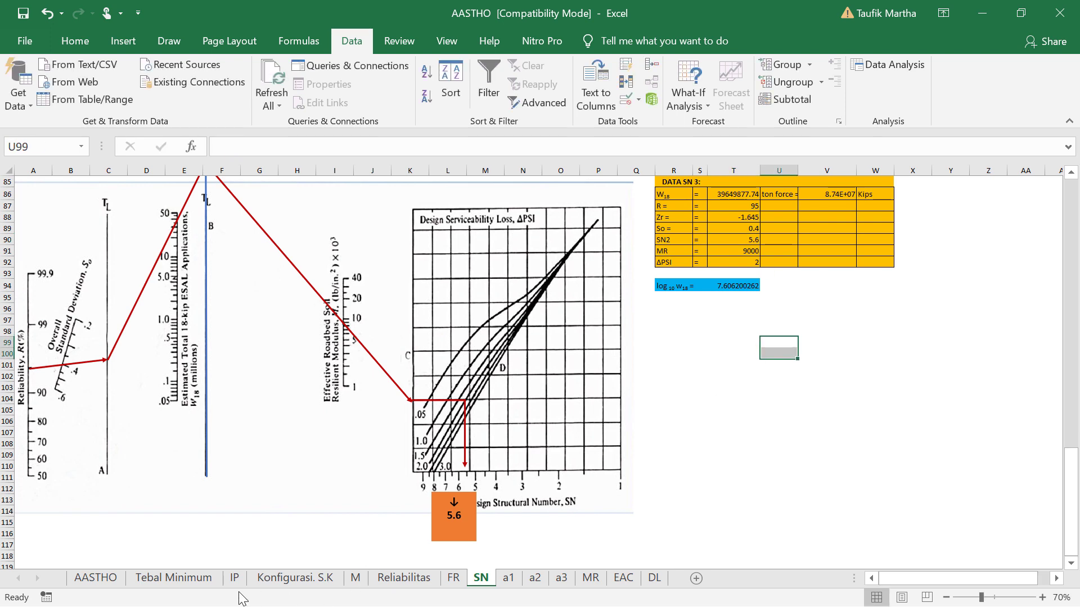
- Compare the nomogram and W18 equation calculations of D1, D2 and D3 on the AASTHO sheet, including the layer diagrams below them
click(103, 580)
scroll(326, 430, down, 1)
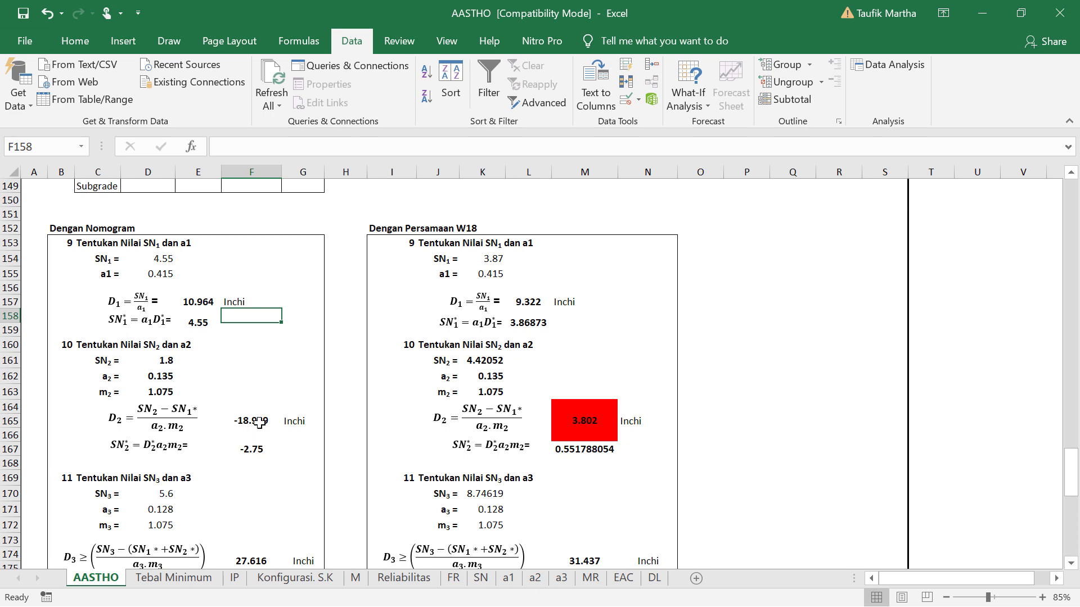
scroll(257, 423, down, 2)
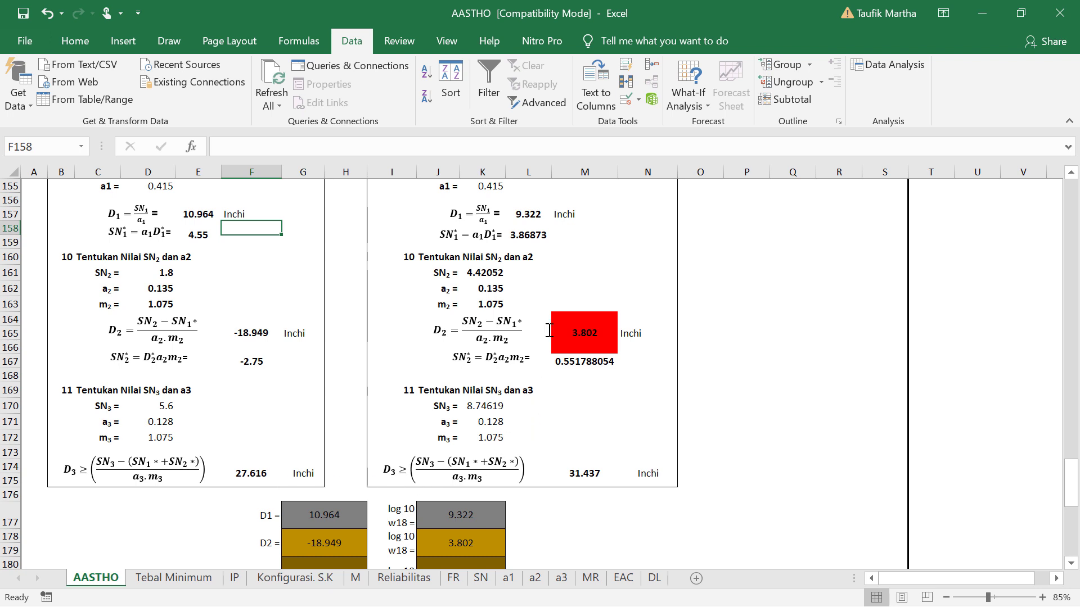
scroll(549, 330, up, 1)
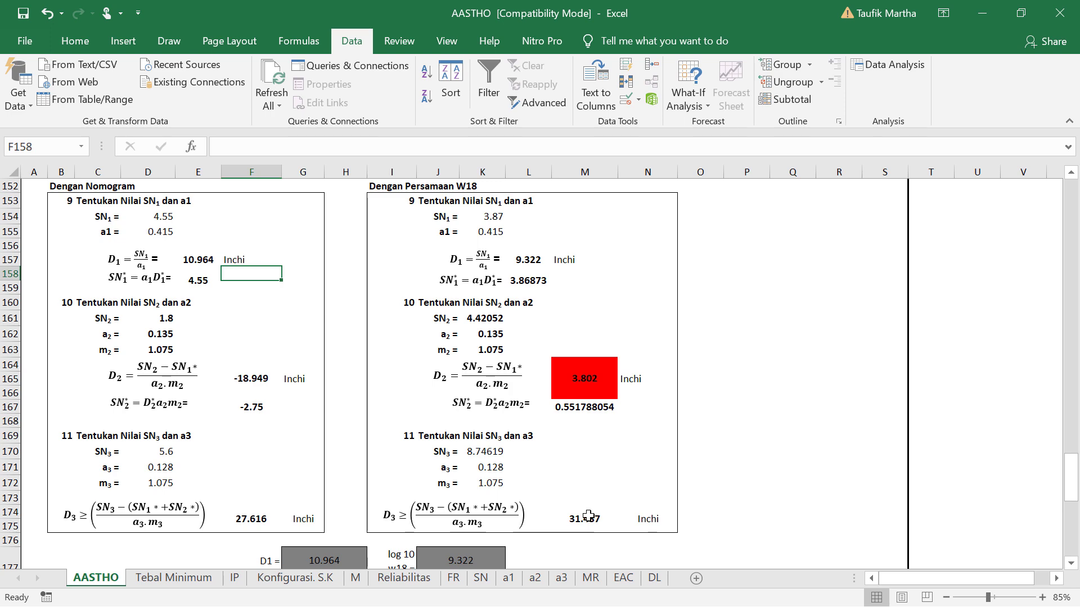
scroll(573, 432, down, 3)
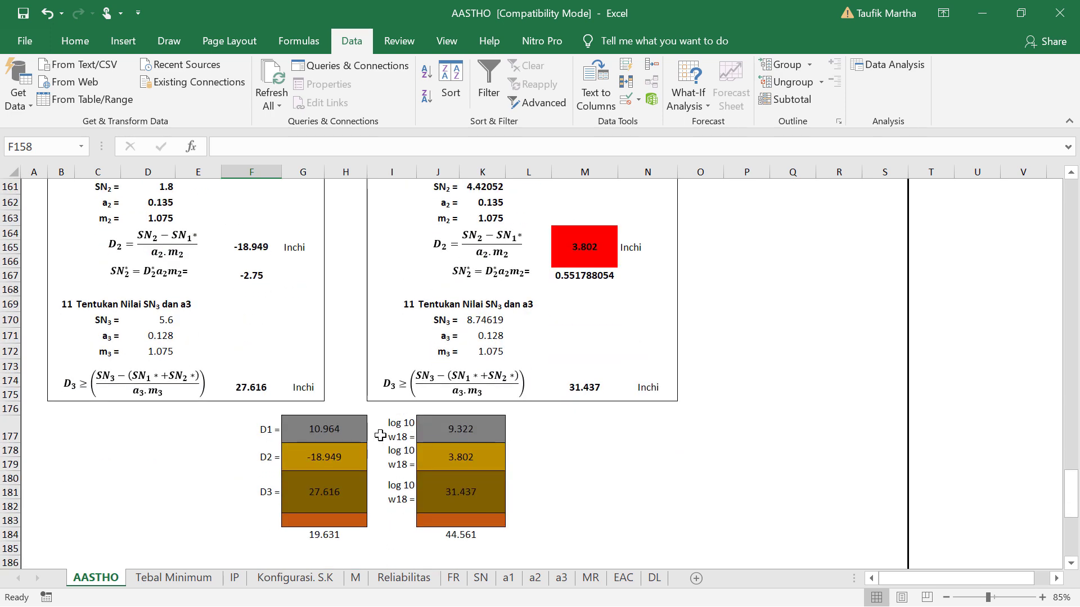
click(325, 454)
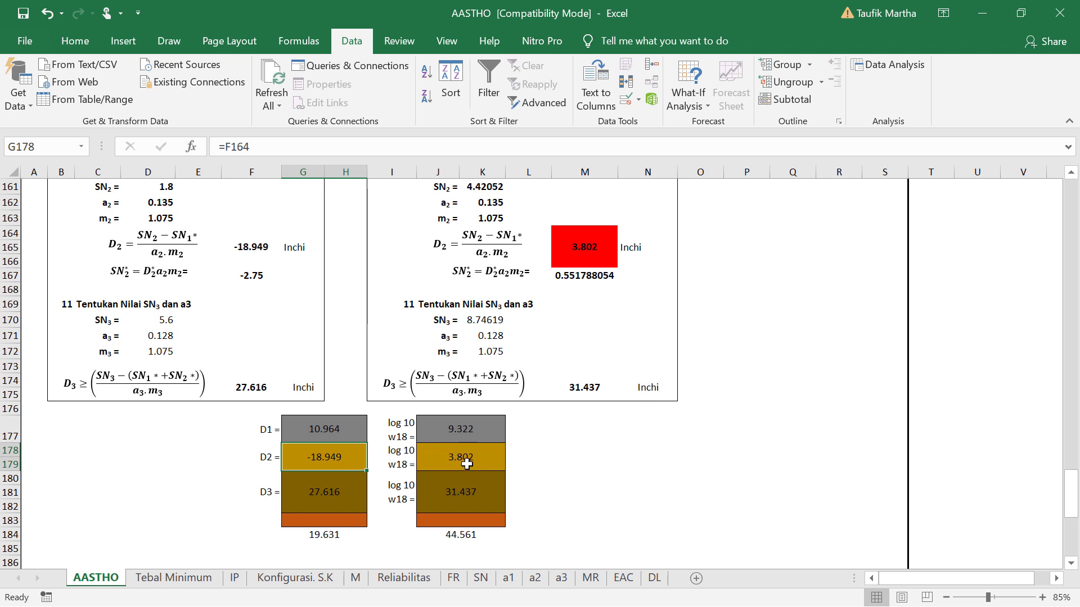
- Review both layer thickness tables on the AASTHO sheet and check the D min values against the Tebal Minimum sheet
scroll(469, 462, down, 3)
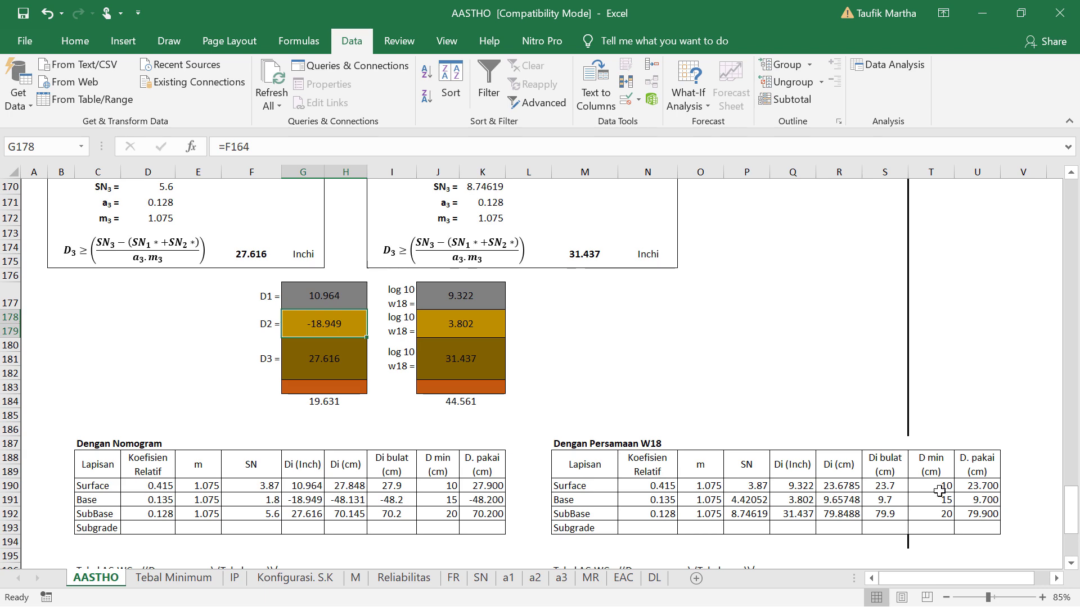
click(189, 579)
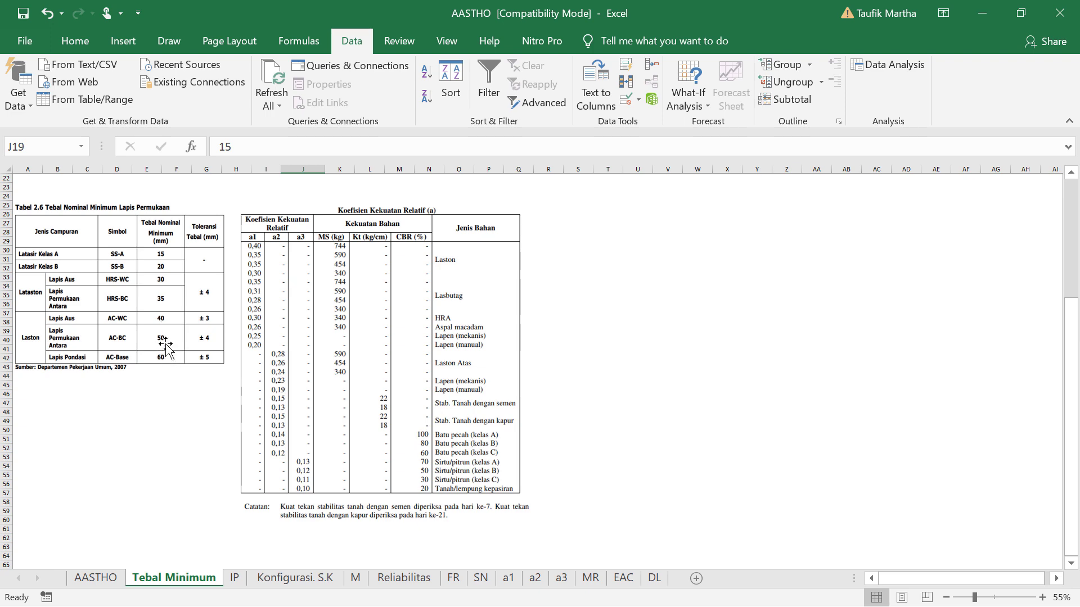
click(99, 579)
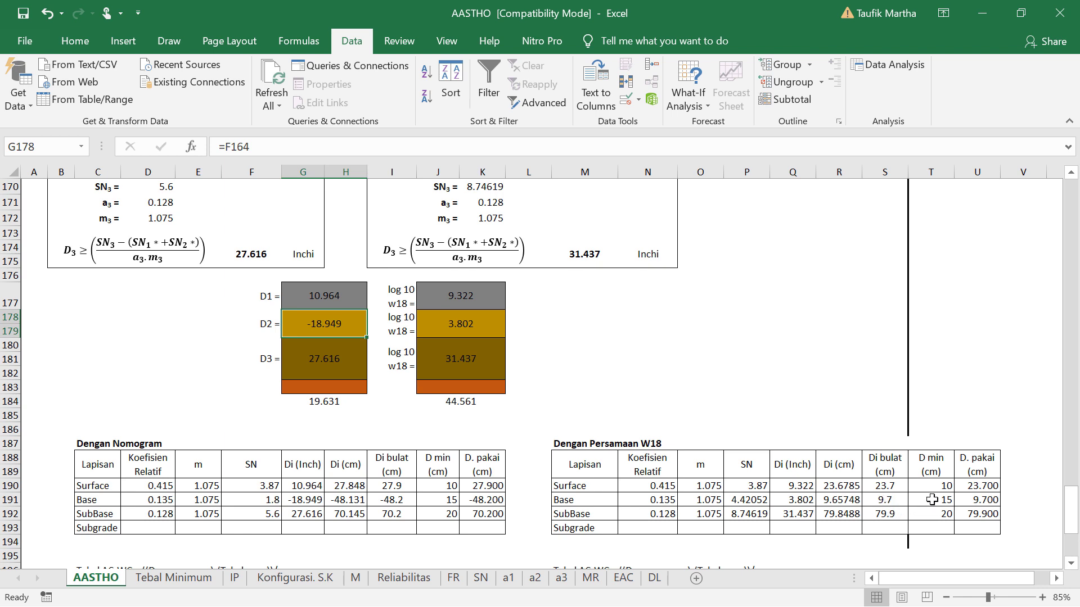
- Link the Base row's D. pakai cell to its D min cell in both the W18 equation and nomogram thickness tables
click(988, 501)
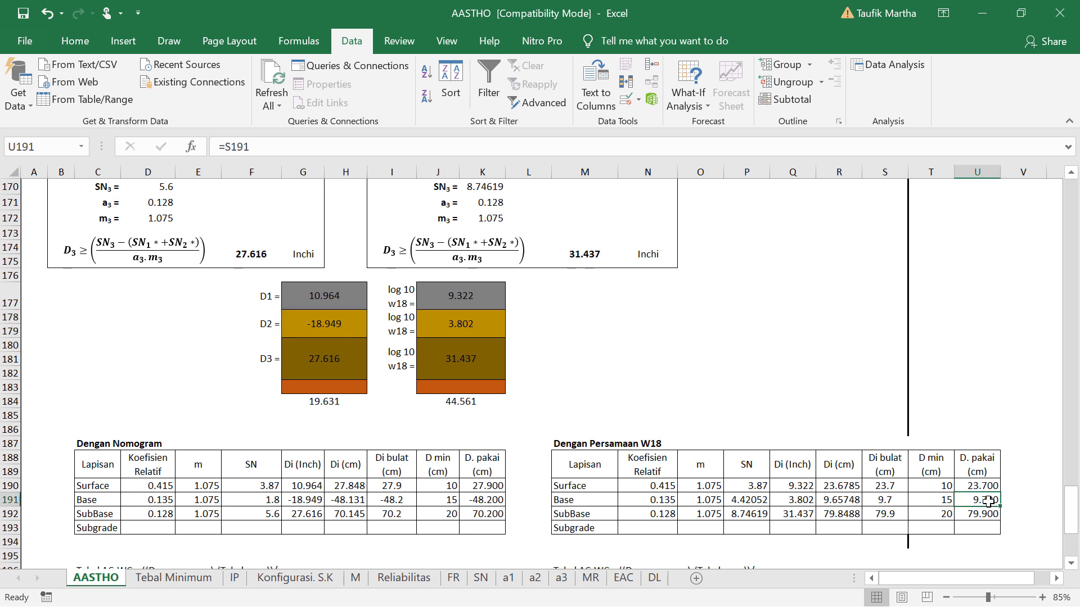
text(=)
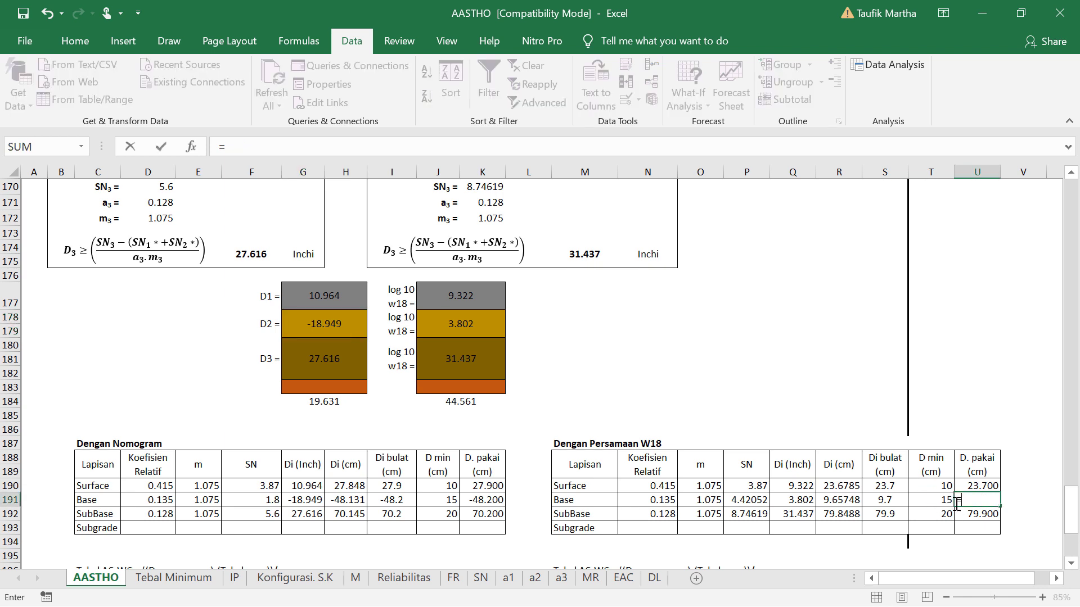
click(943, 500)
key(Return)
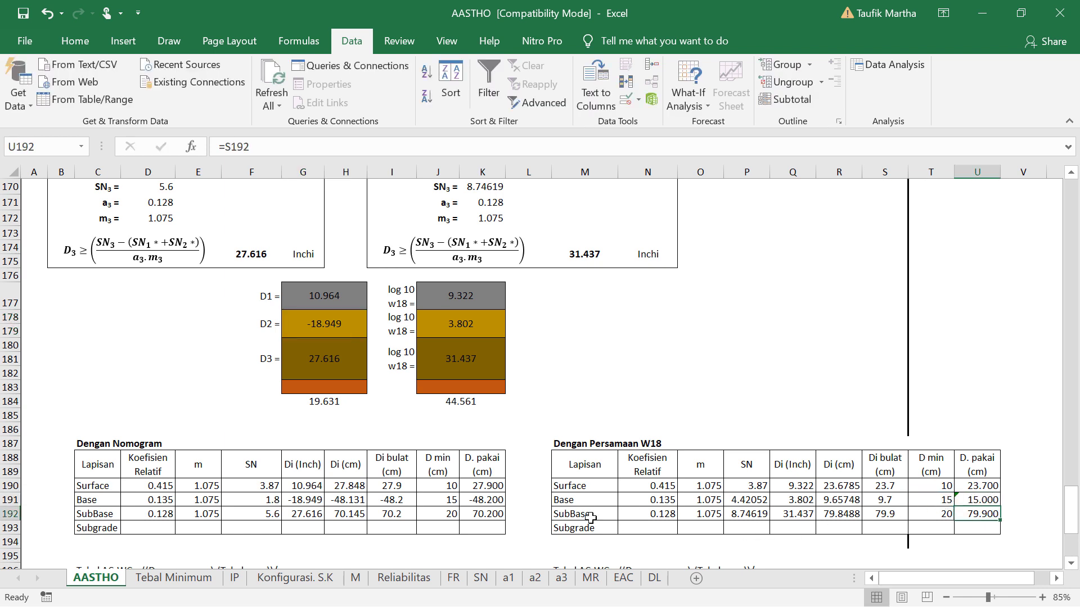
click(486, 500)
text(=)
click(453, 500)
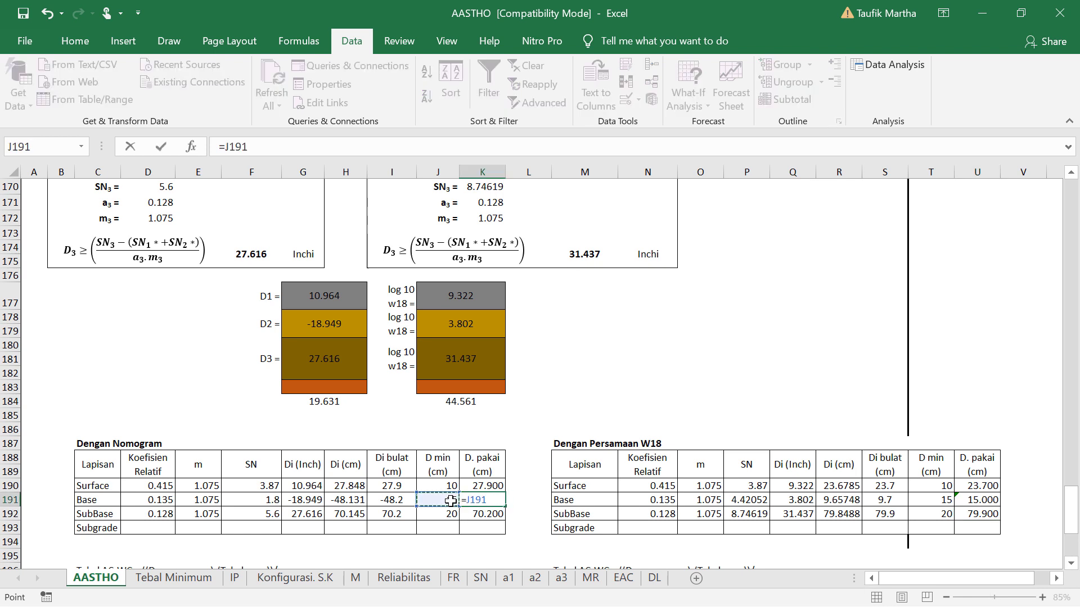
key(Return)
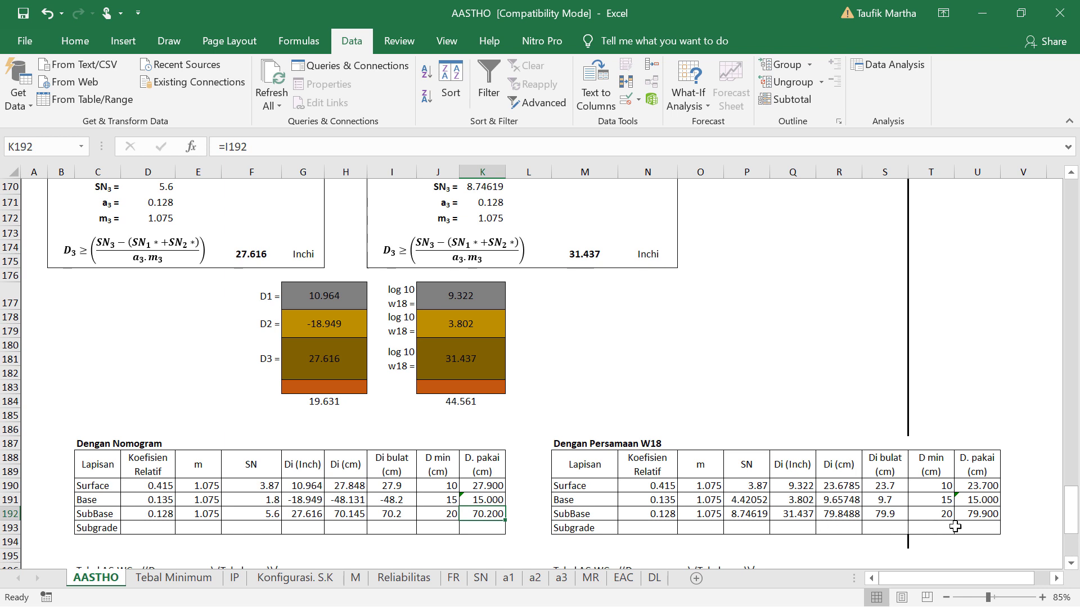
click(1015, 529)
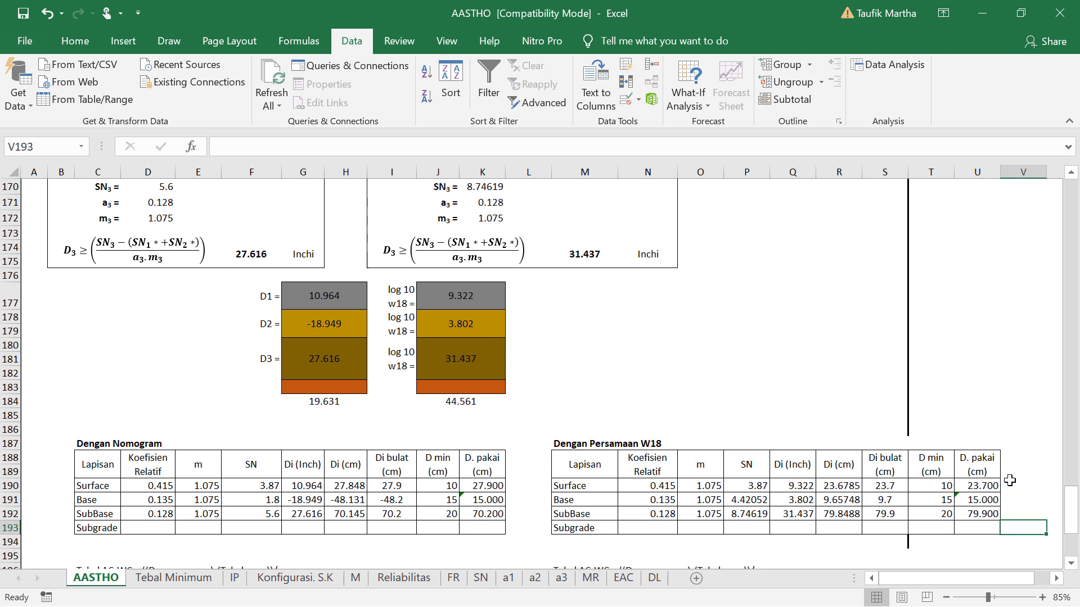
- Shade the Surface, Base and SubBase D. pakai cells light orange in both thickness tables
drag(985, 486, 978, 514)
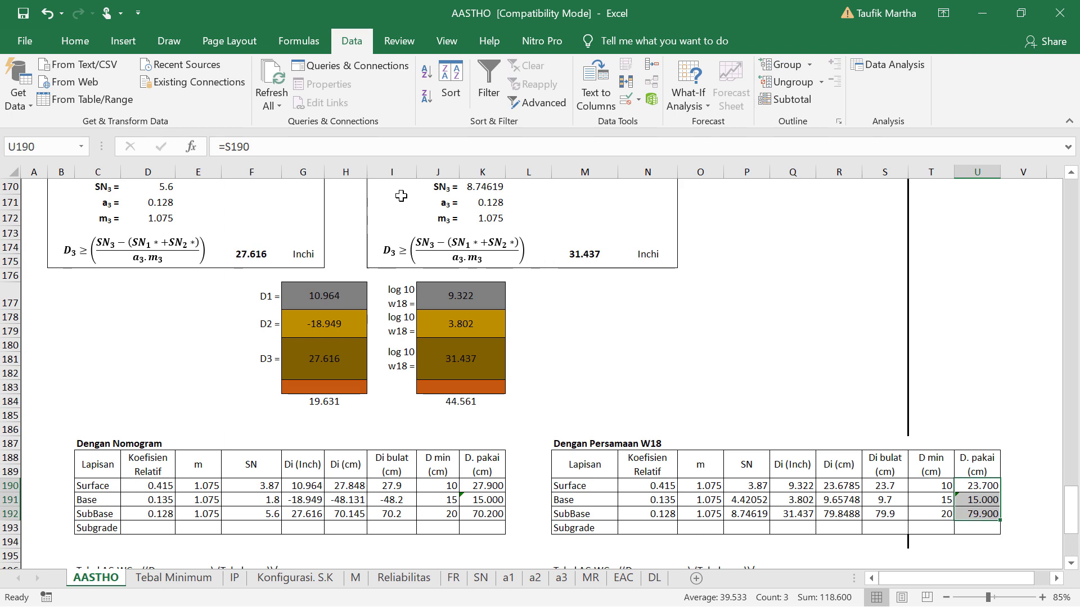
click(79, 45)
click(240, 100)
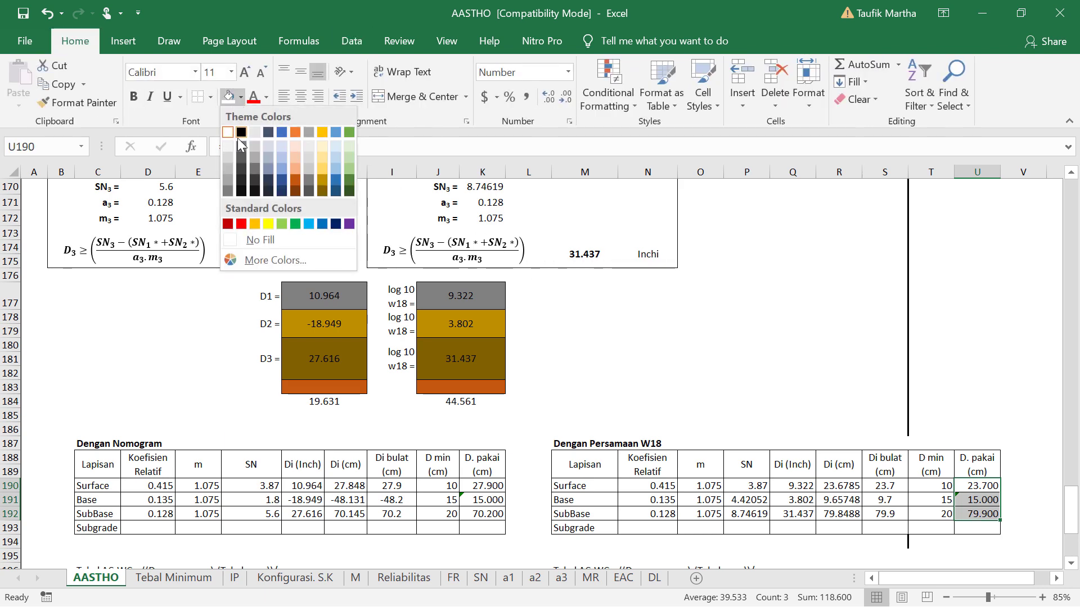
click(296, 167)
drag(493, 488, 493, 518)
click(229, 104)
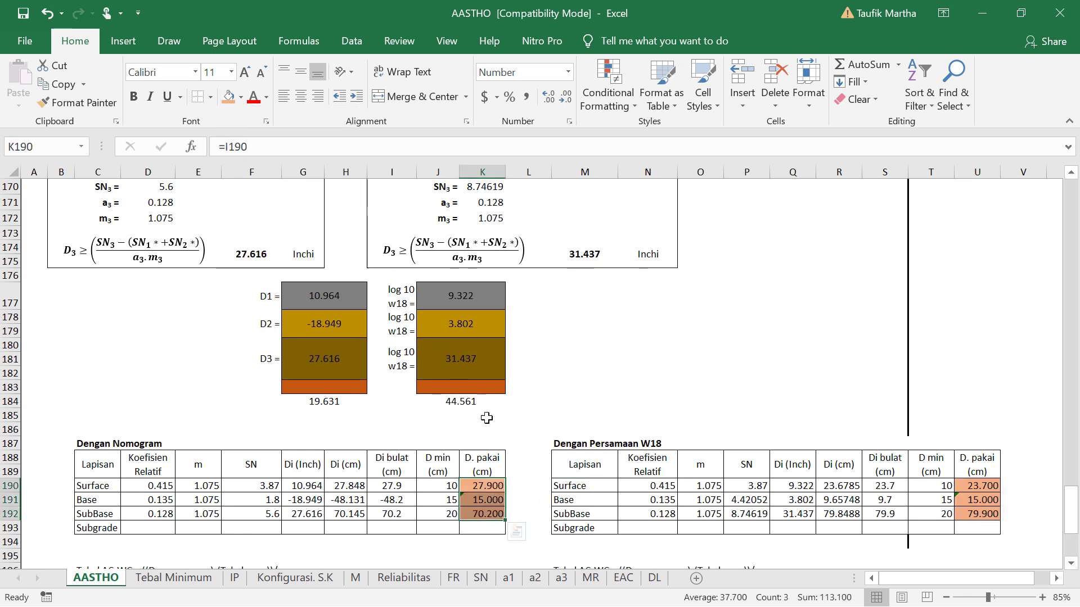
click(532, 498)
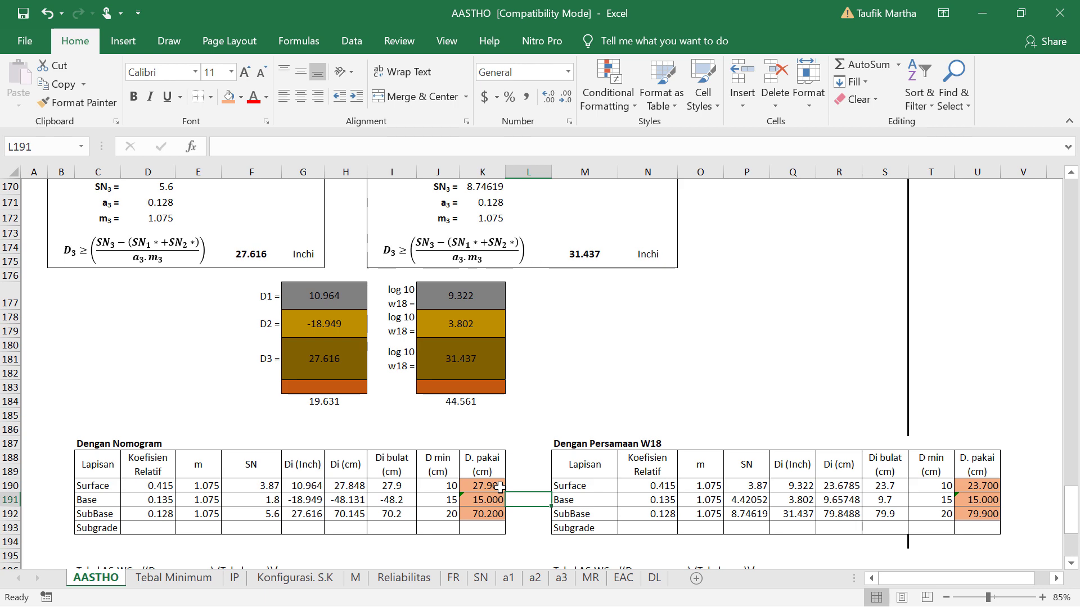
- Examine the AC-WC and AC-BC thickness cells in the nomogram layer composition table against the equation written above it
scroll(499, 487, down, 4)
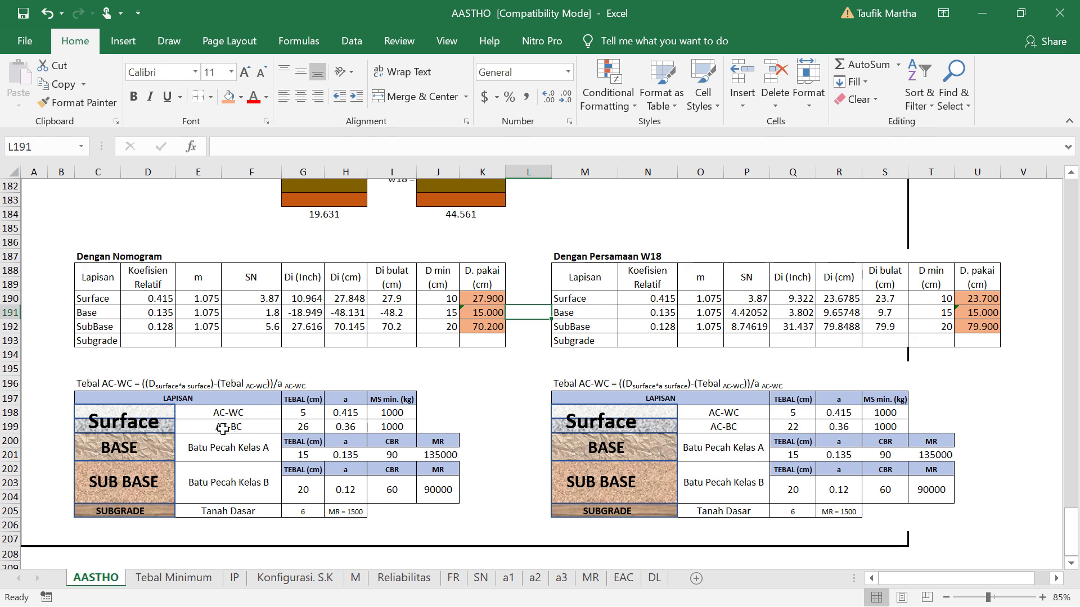
click(309, 414)
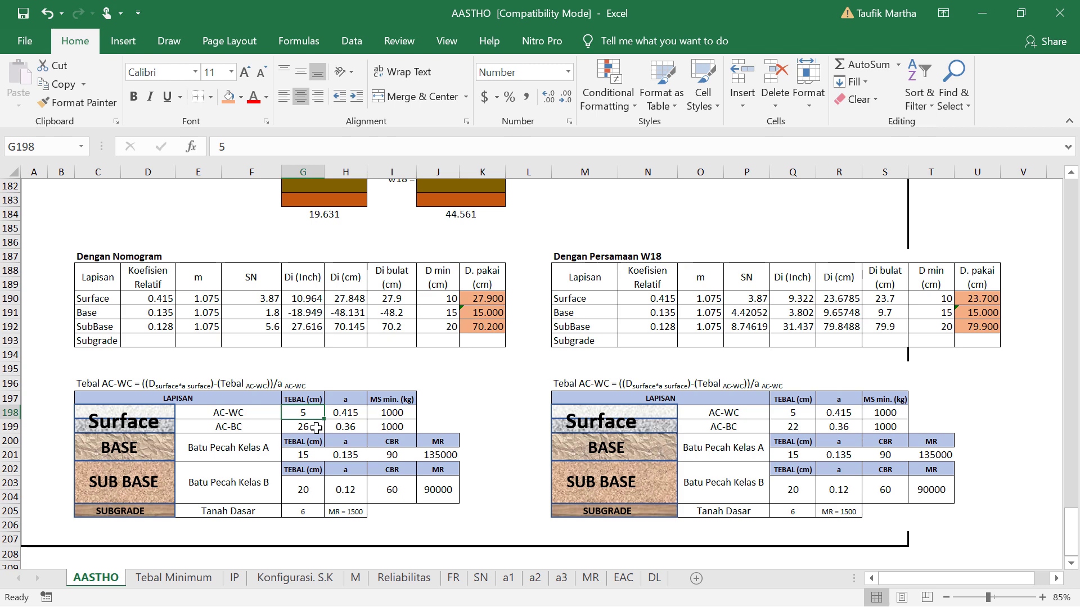
click(317, 428)
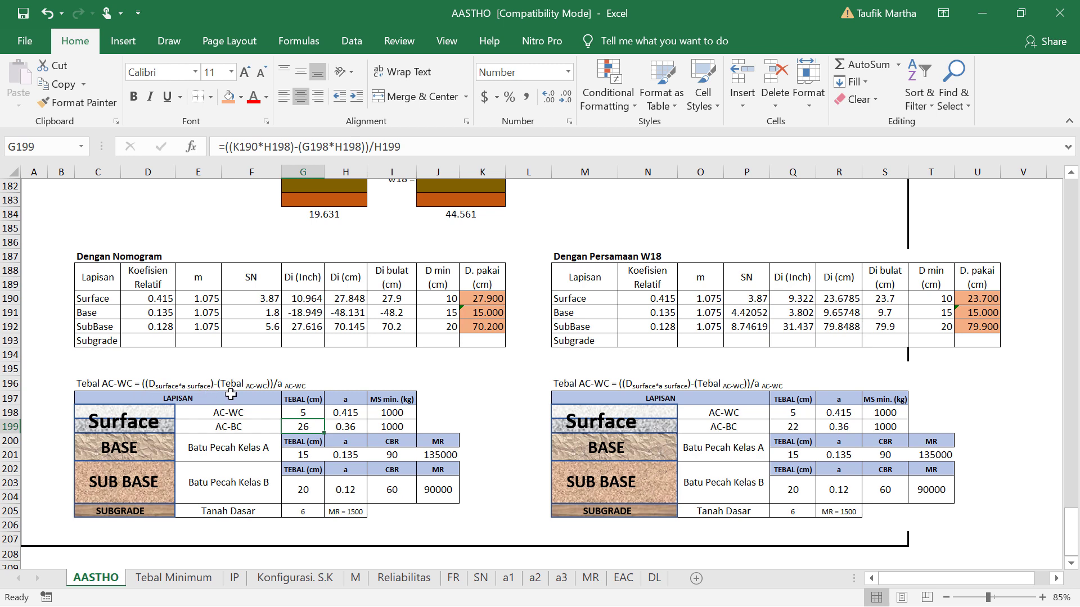
click(319, 414)
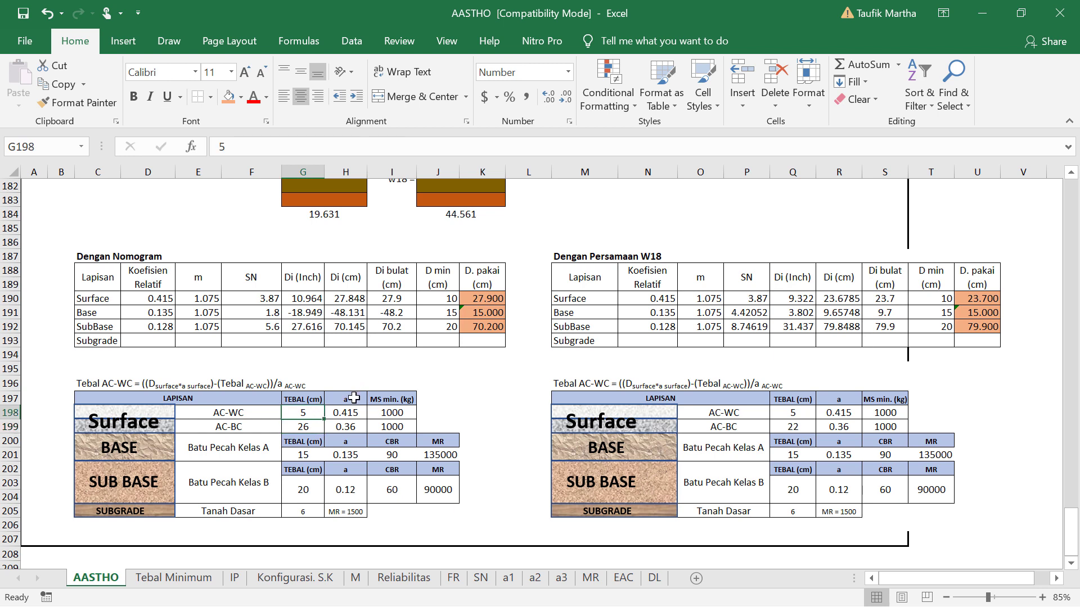
click(311, 428)
- Correct the start of the equation caption above both layer composition tables to read "Tebal AC-BC"
click(108, 384)
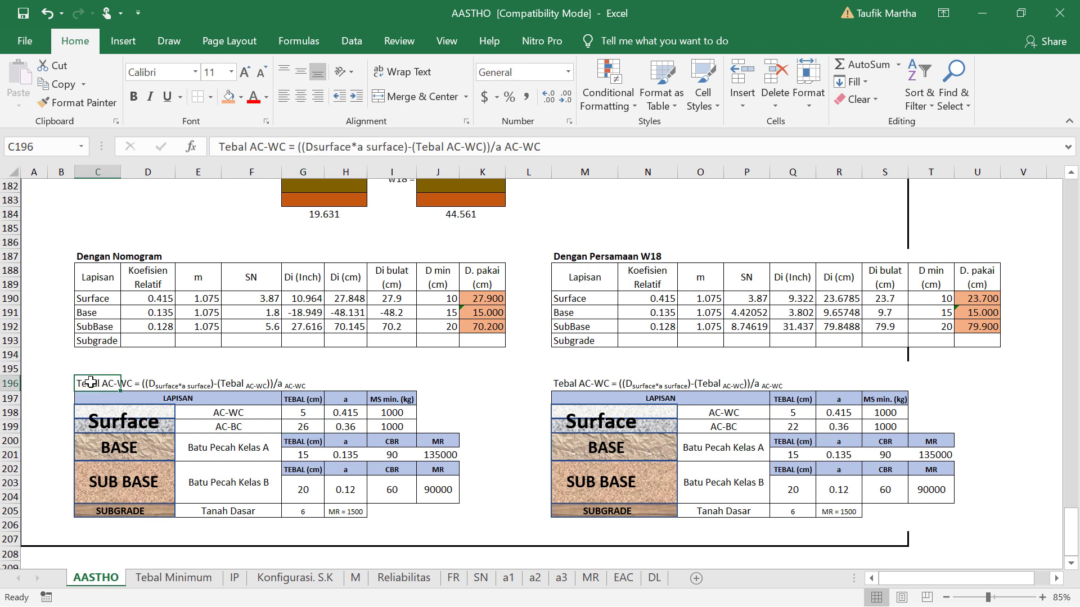
drag(278, 150, 271, 152)
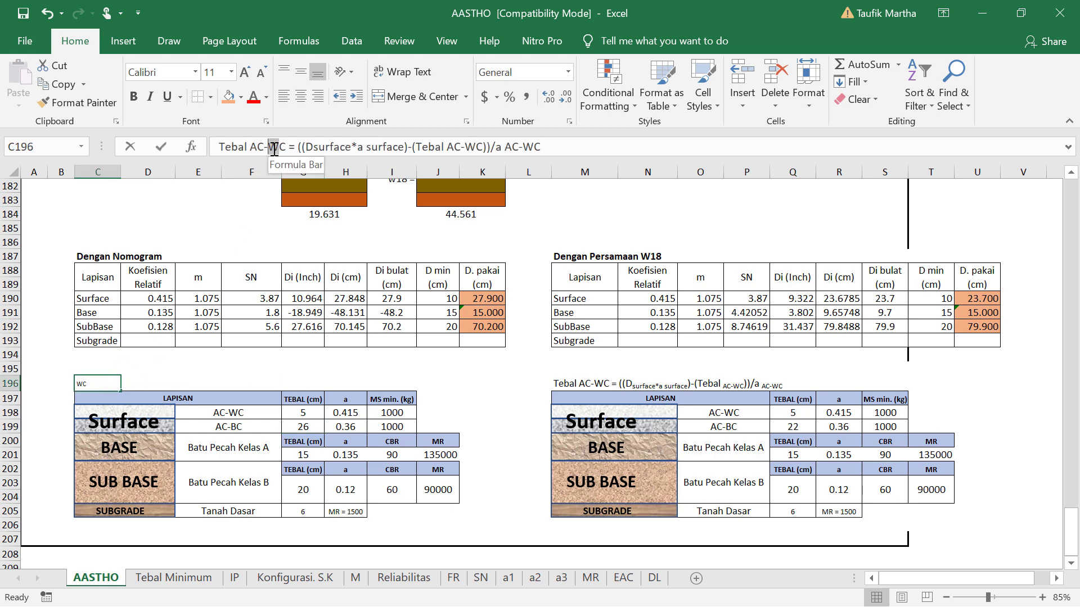
text(B)
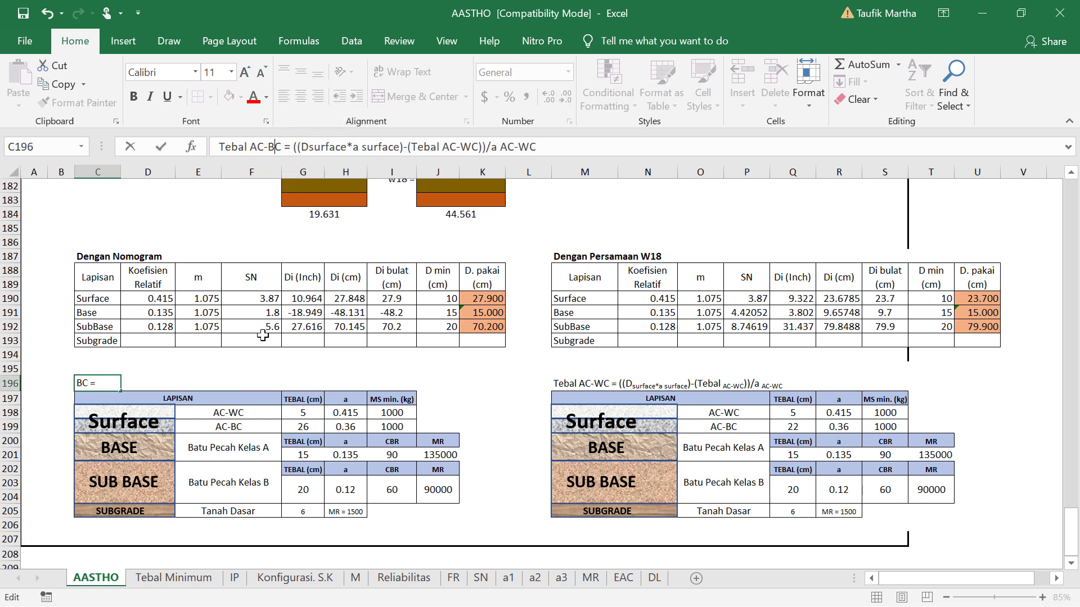
click(62, 468)
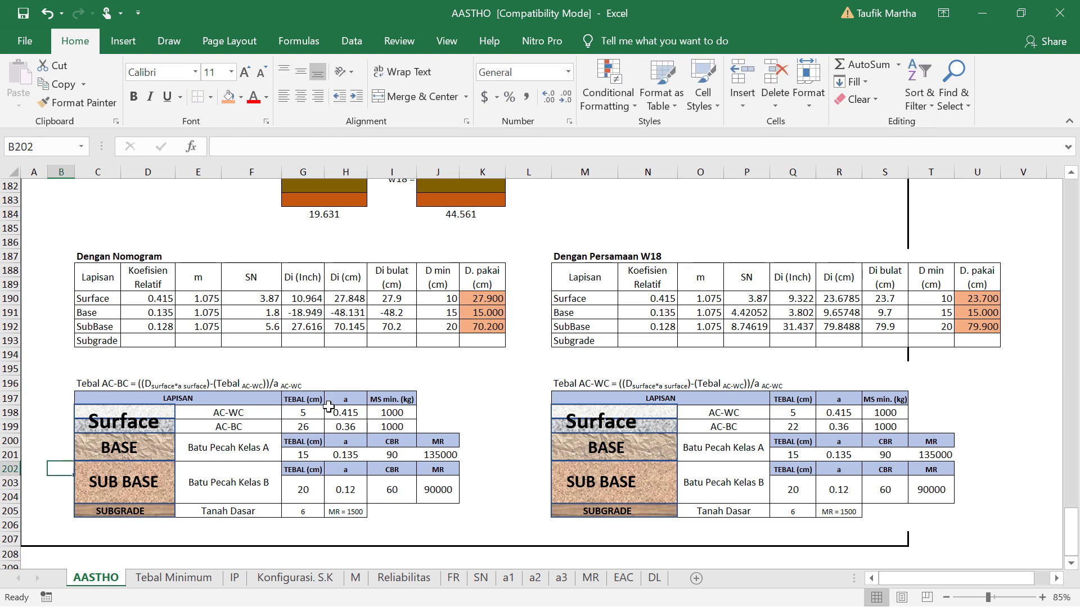
click(569, 384)
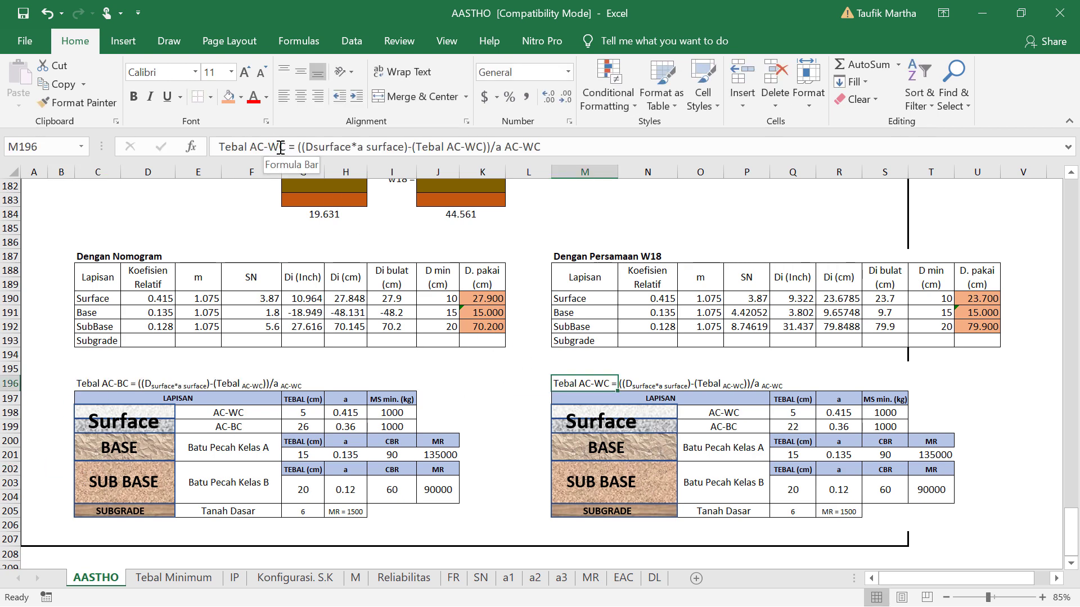
drag(280, 149, 273, 150)
text(B)
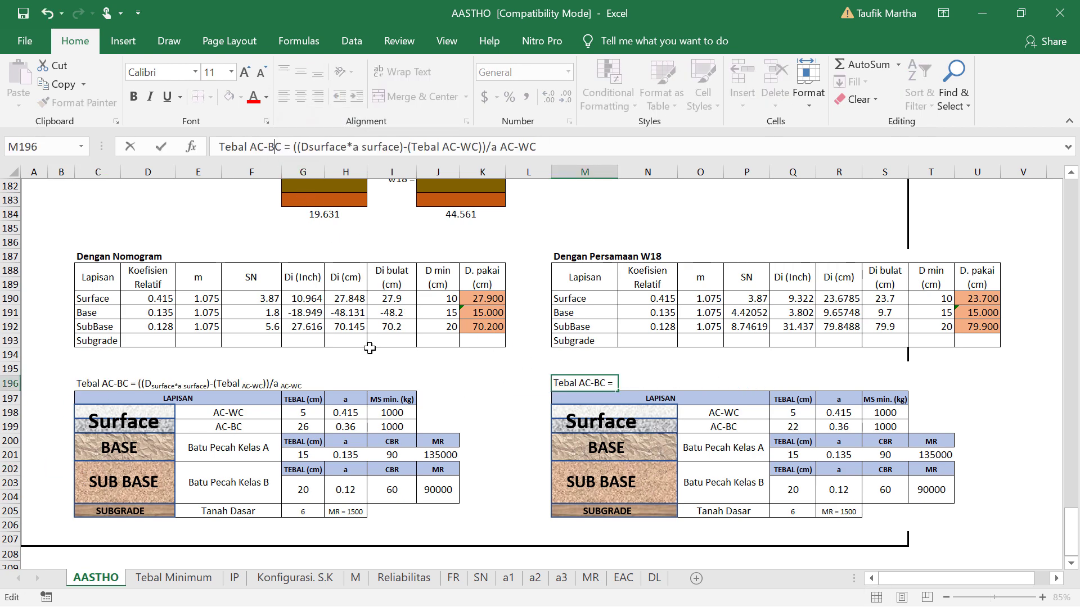
click(450, 380)
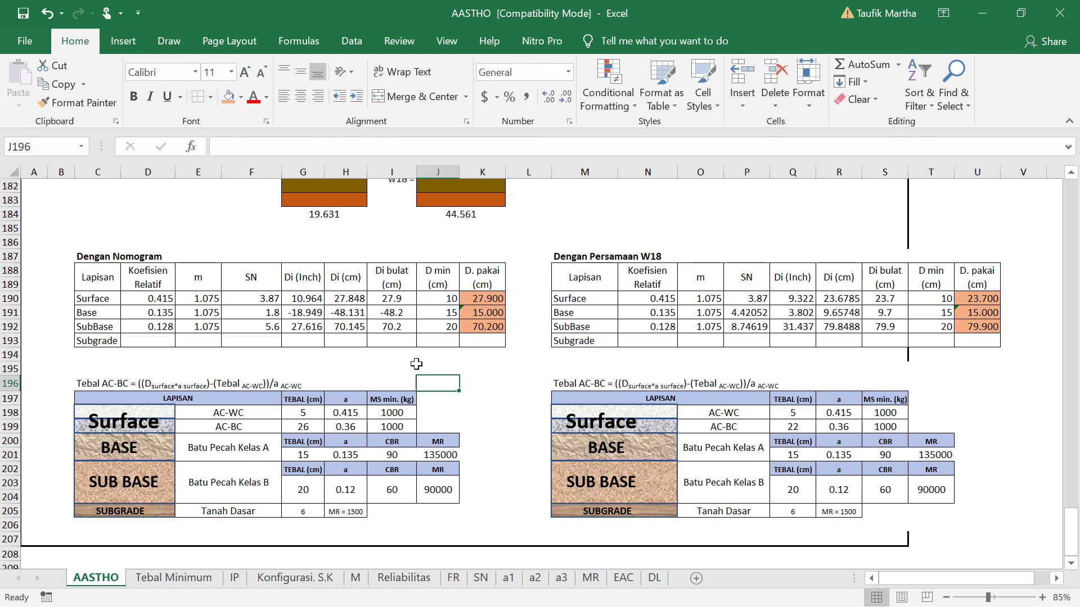
- Inspect which cells the AC-BC thickness formulas reference in the nomogram and W18 layer composition tables
click(315, 431)
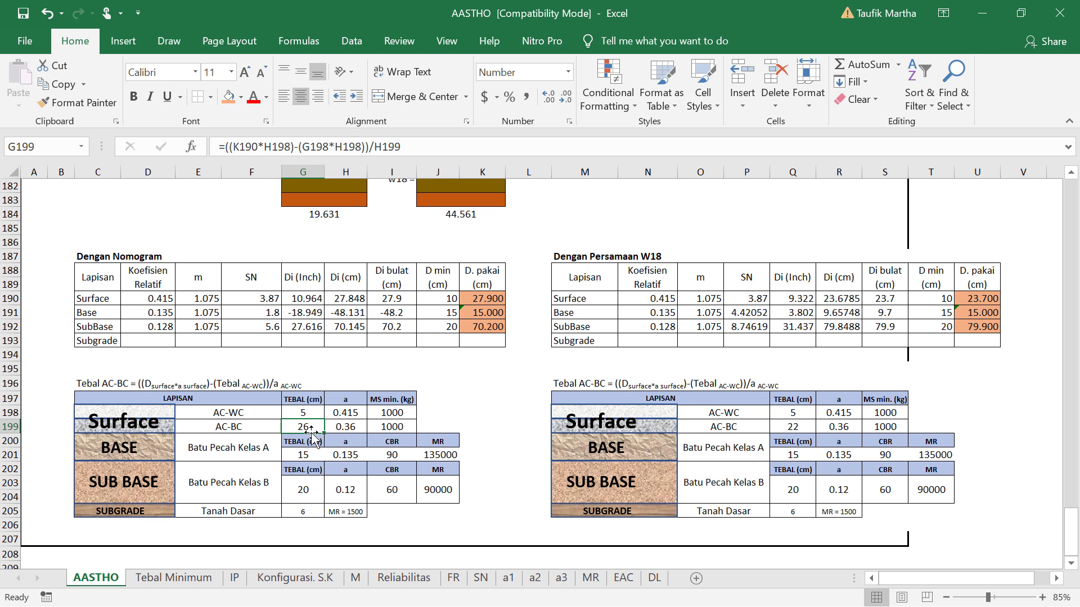
click(419, 147)
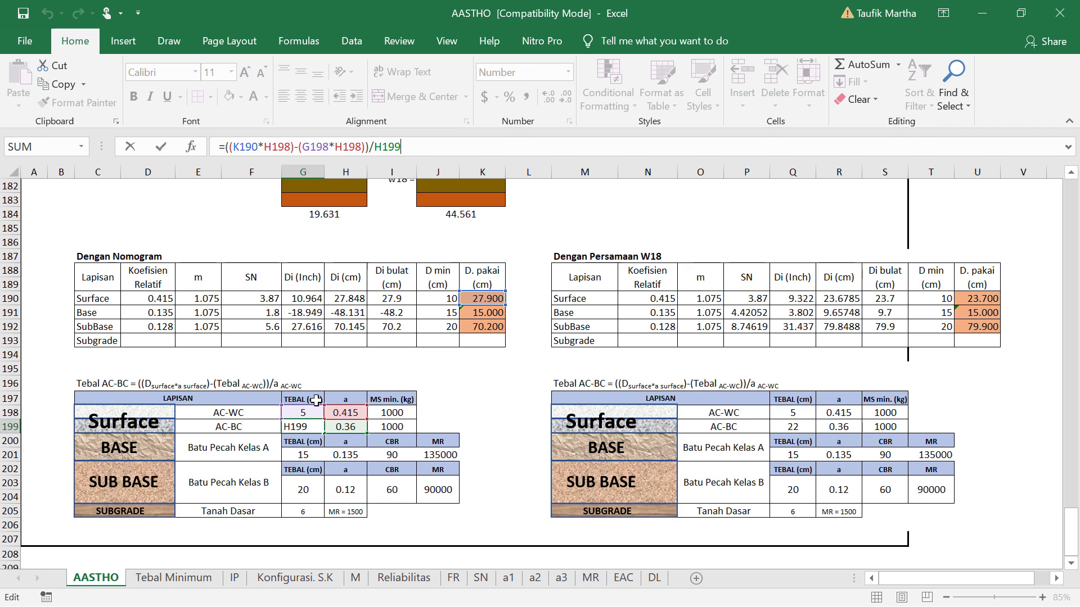
key(Return)
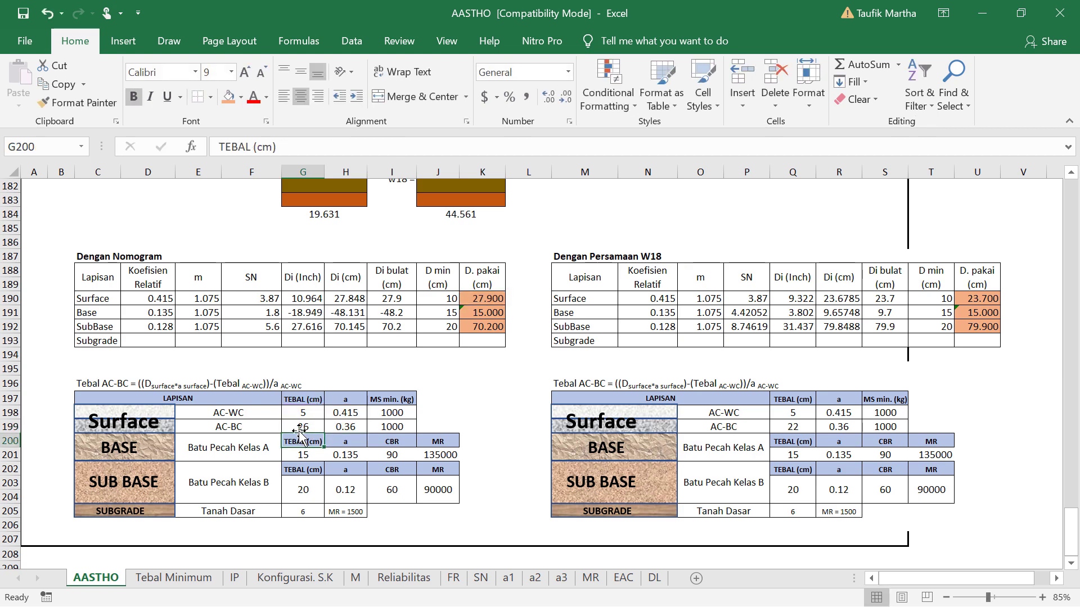
click(793, 427)
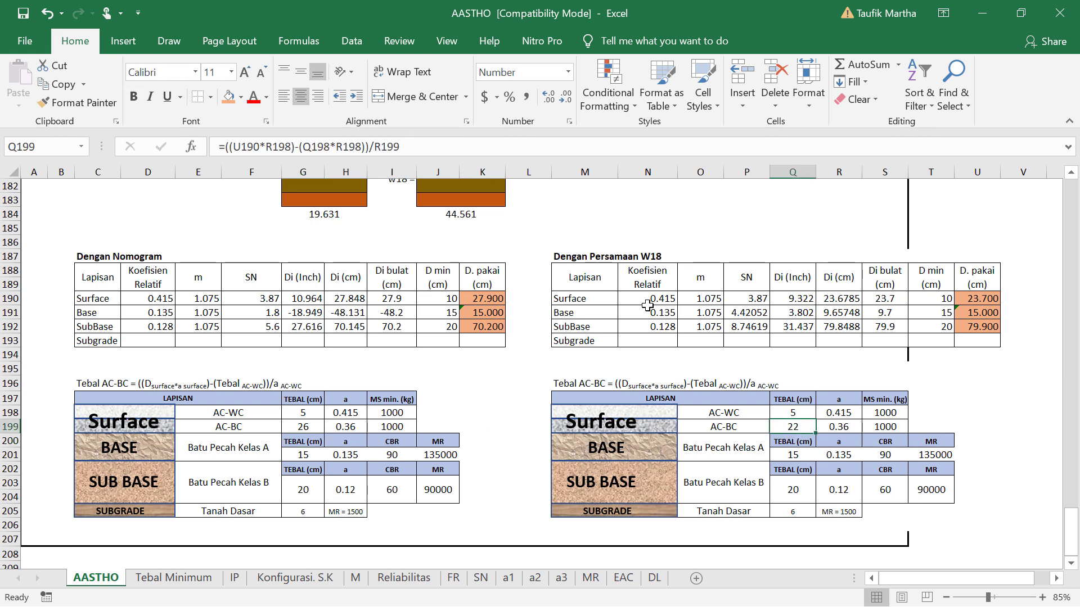
click(442, 146)
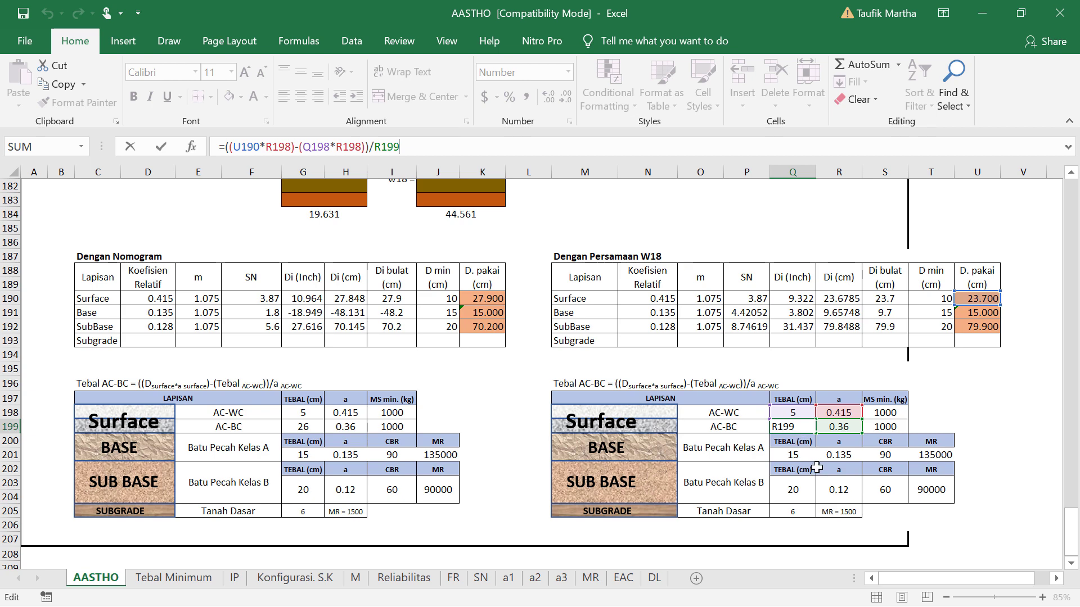
click(537, 490)
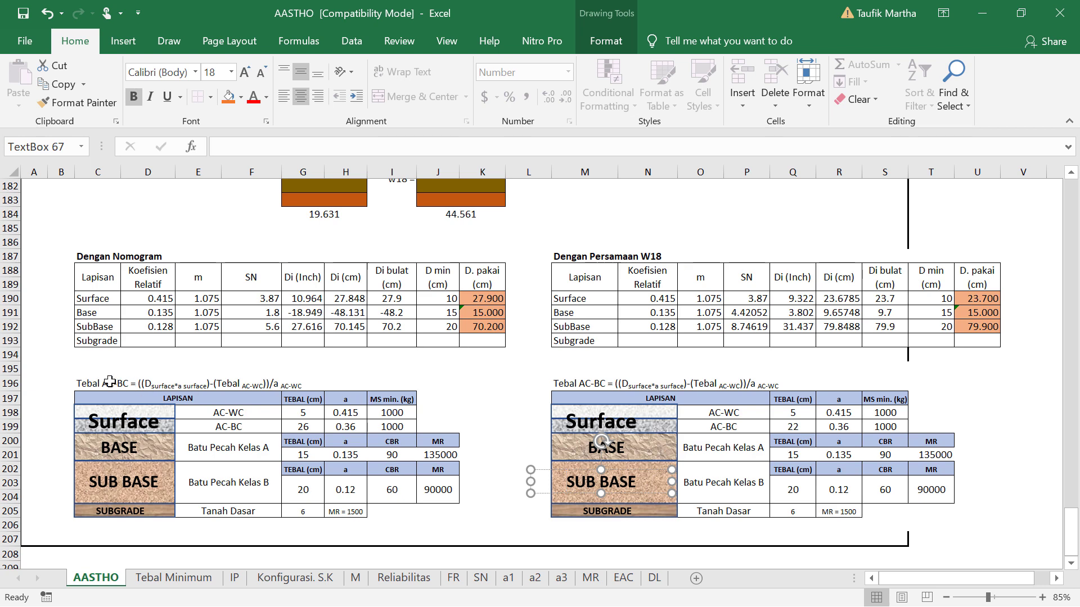
- Change the divisor's subscript in both equation captions above the layer composition tables to AC-BC
click(78, 385)
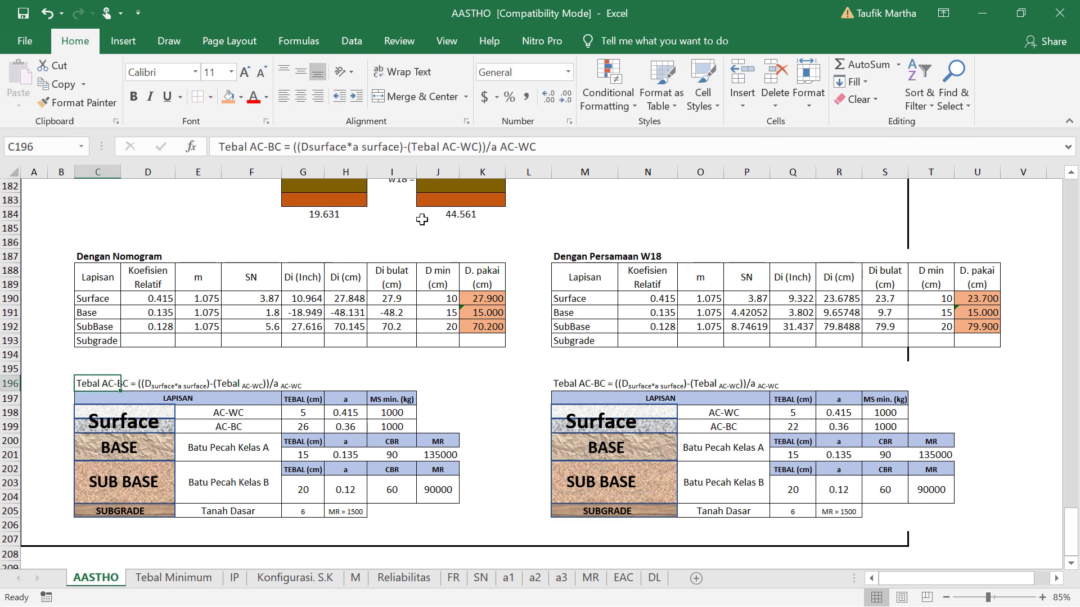
click(529, 146)
drag(529, 146, 524, 147)
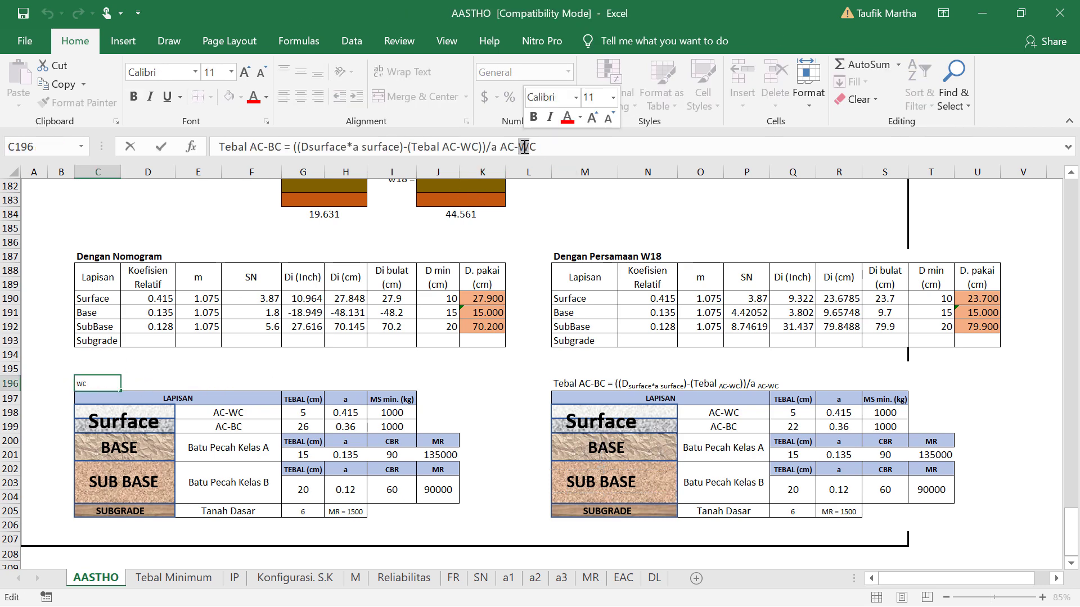
text(B)
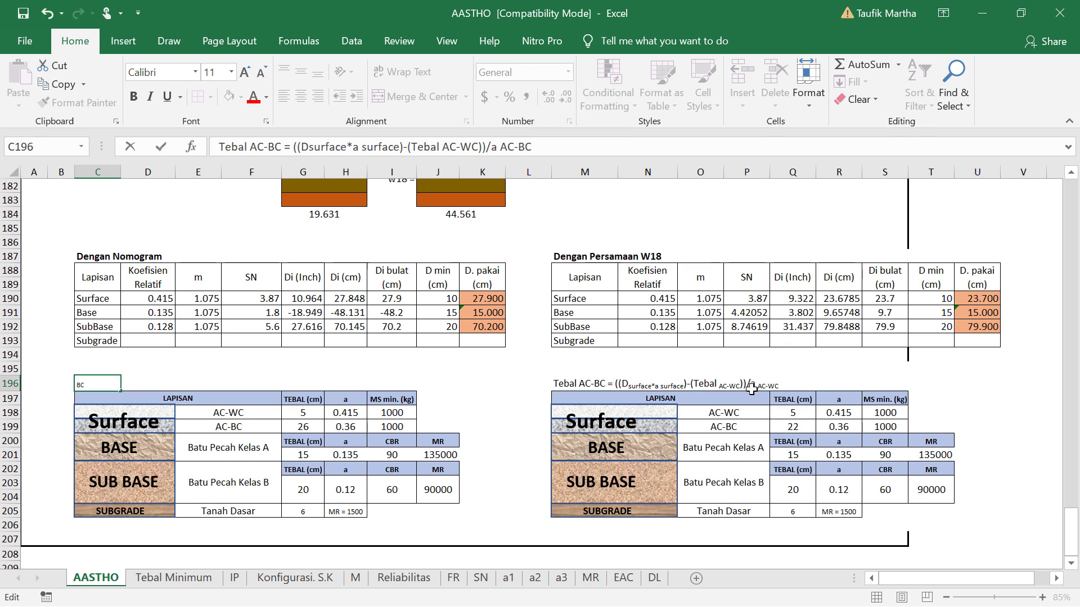
click(550, 384)
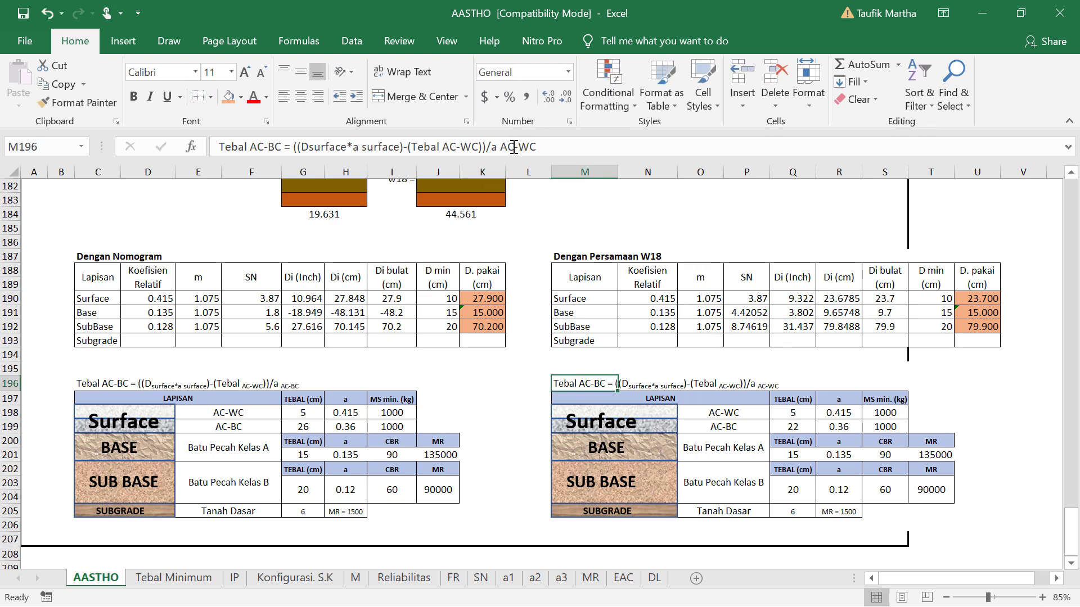
drag(531, 147, 517, 147)
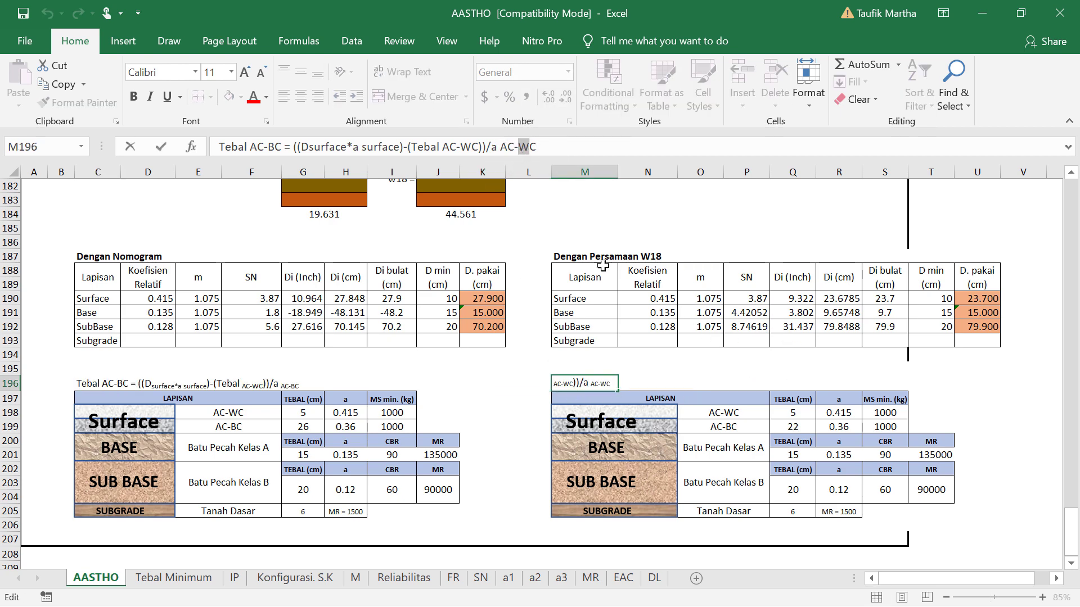
text(B)
key(Return)
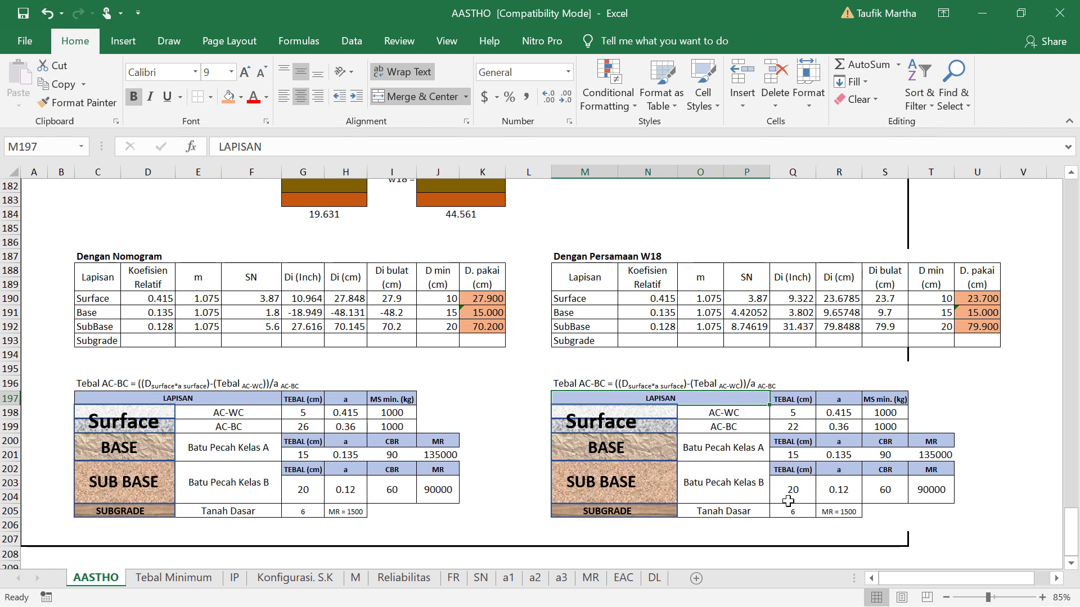
- Link the Base thickness in the W18 layer composition table to the Base D. pakai value in the table above
click(793, 456)
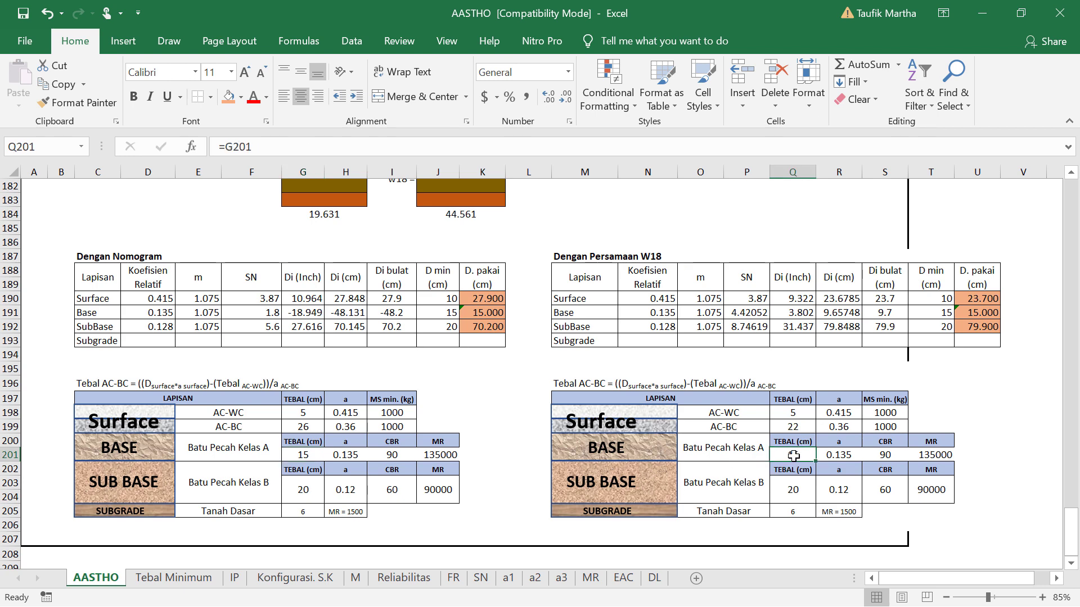
text(=)
click(977, 313)
key(Return)
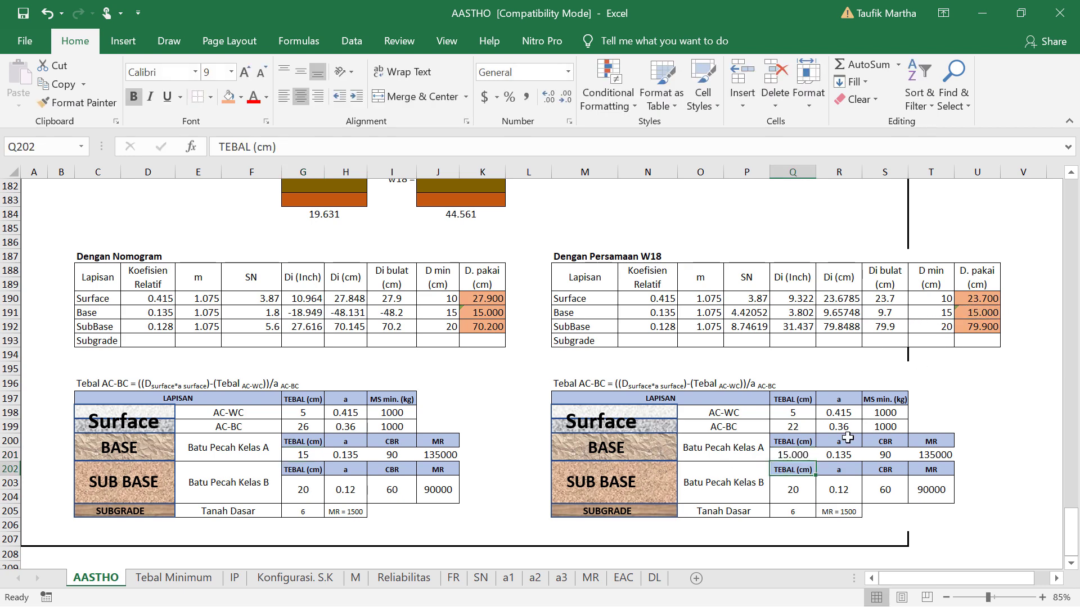
- Link the Sub Base thickness in the W18 layer composition table to the SubBase D. pakai value in the table above
click(799, 494)
text(=)
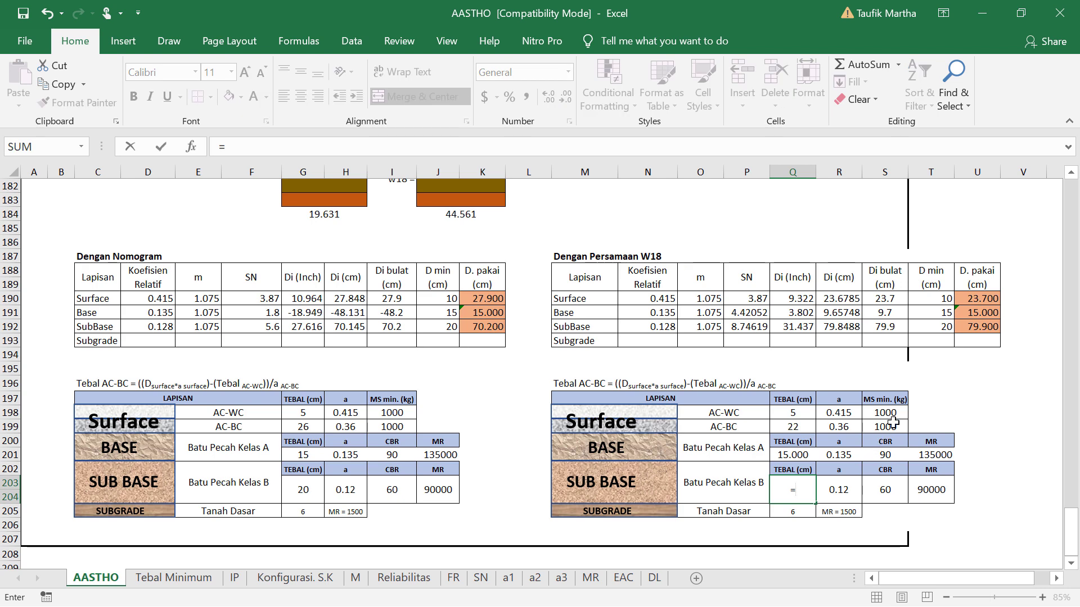
click(973, 328)
key(Return)
- Link the Sub Base and Base thicknesses in the nomogram layer composition table to their matching D. pakai values above
click(301, 490)
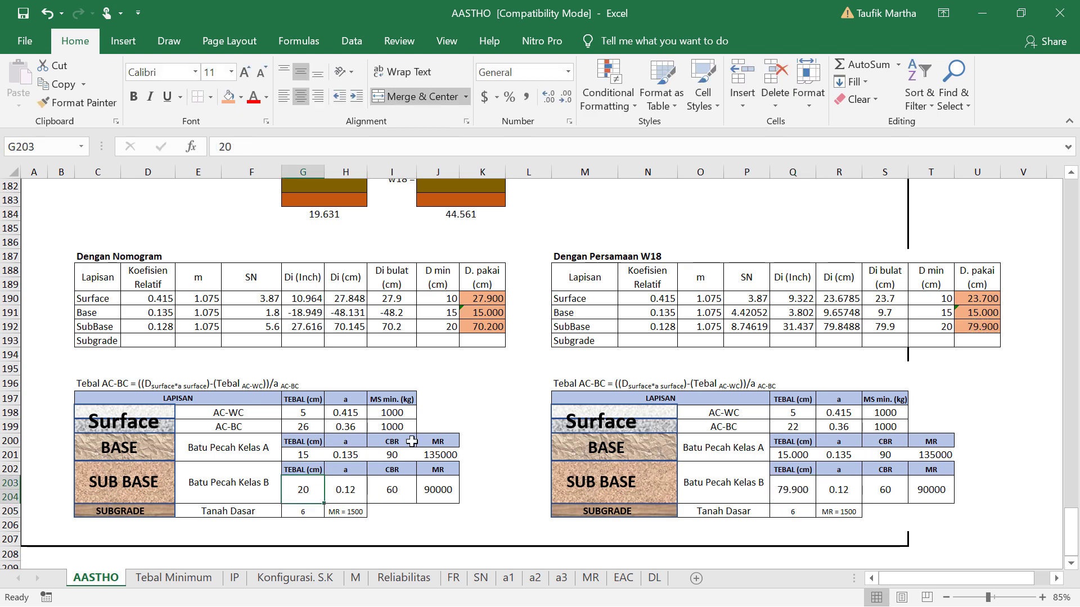
text(=)
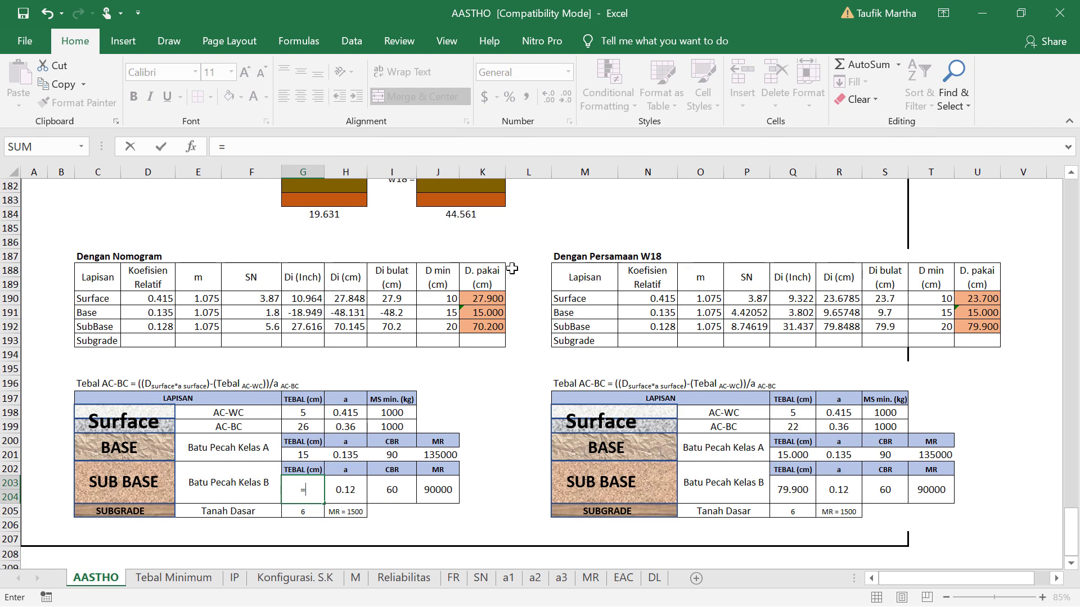
click(488, 327)
key(Return)
click(307, 454)
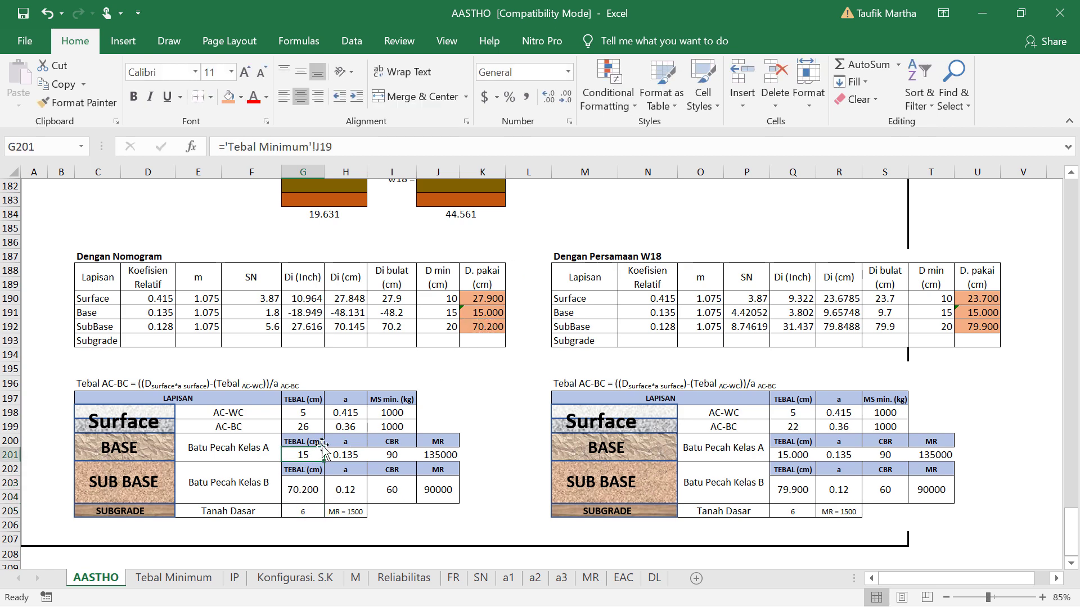
text(=)
click(483, 313)
key(Return)
click(487, 525)
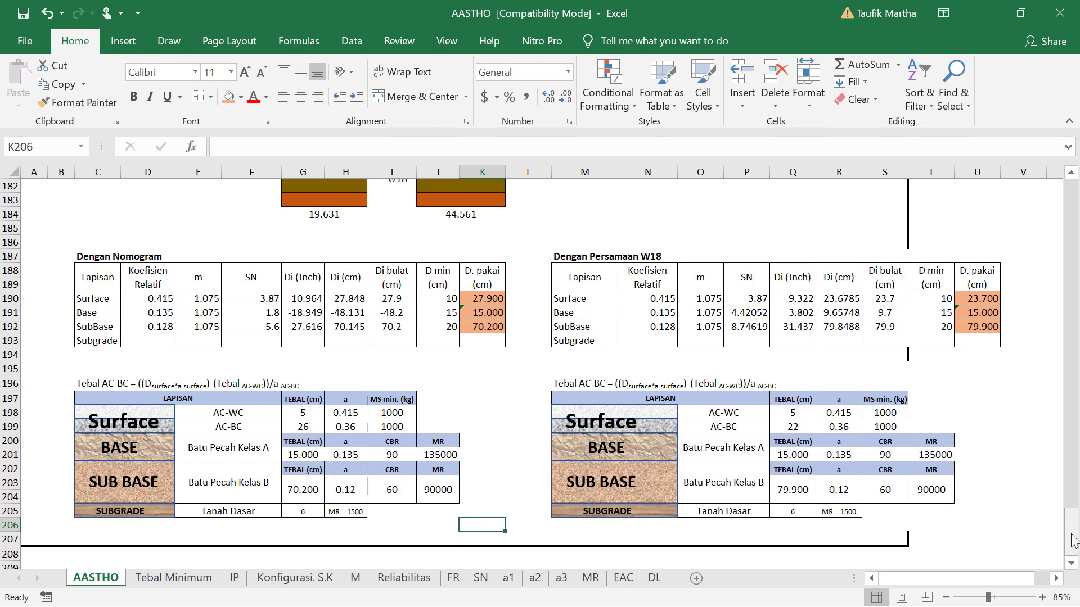
drag(1070, 531, 1046, 199)
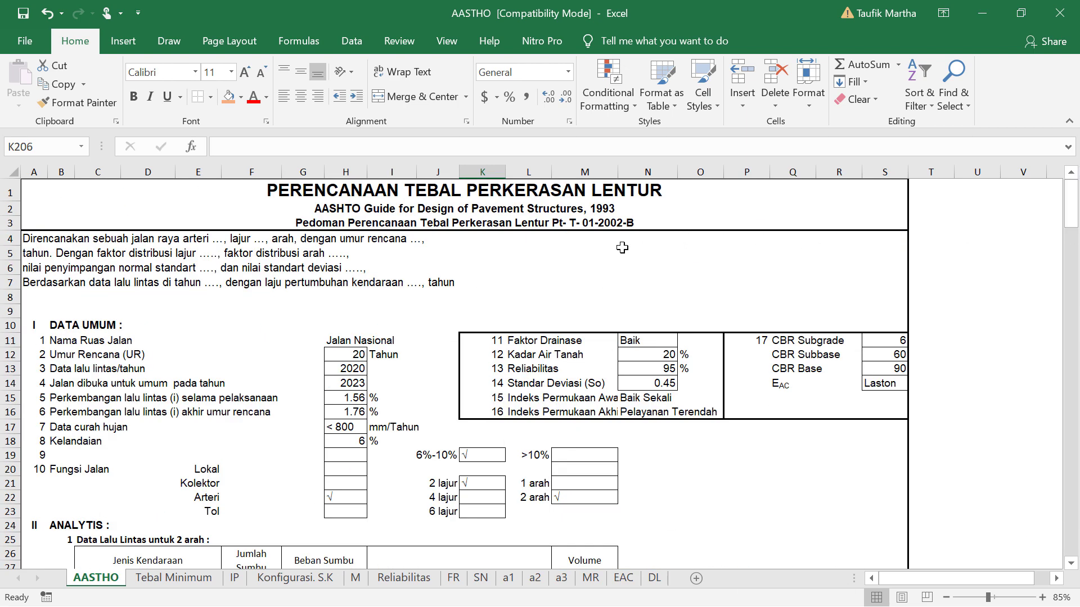